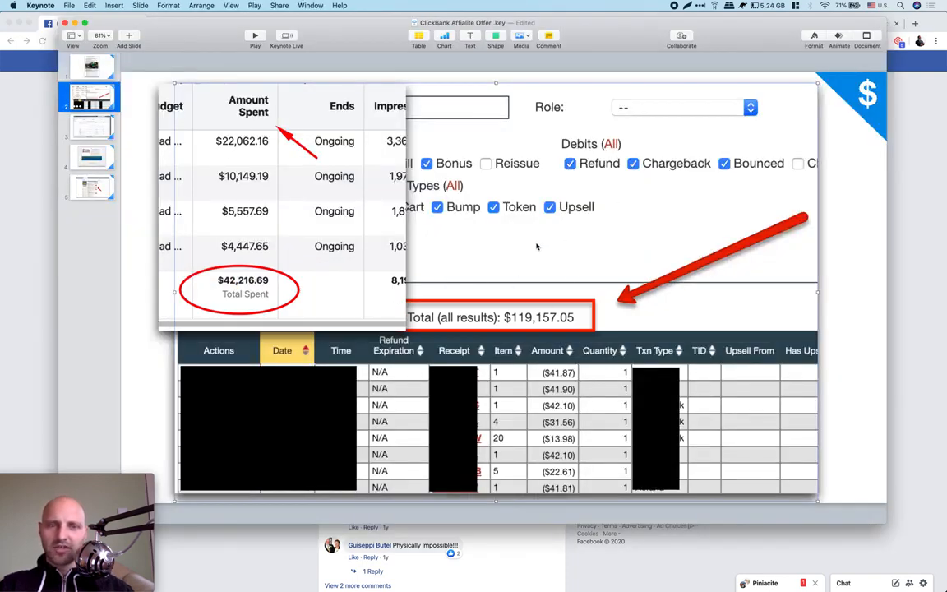
Move the ad-spend screenshot on the second slide slightly left to uncover more of the sales total box
mouse_move(268, 166)
mouse_down()
mouse_move(306, 162)
mouse_move(258, 164)
mouse_up()
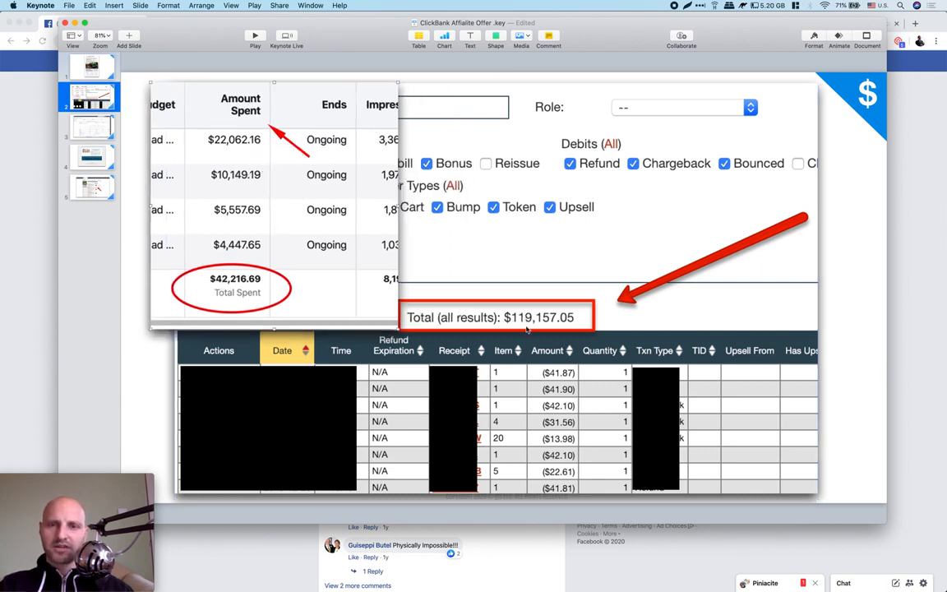
mouse_move(301, 190)
mouse_down()
mouse_move(266, 175)
mouse_move(237, 178)
mouse_move(291, 191)
mouse_up()
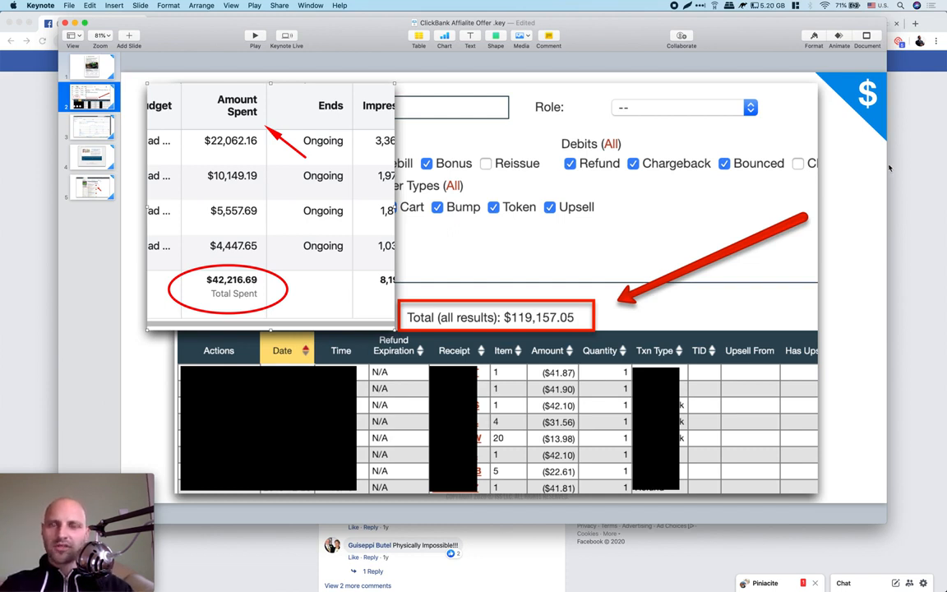
Switch to Chrome and look over the ClickBank marketplace, the energy quiz page and the PWR Funnel overview
click(914, 183)
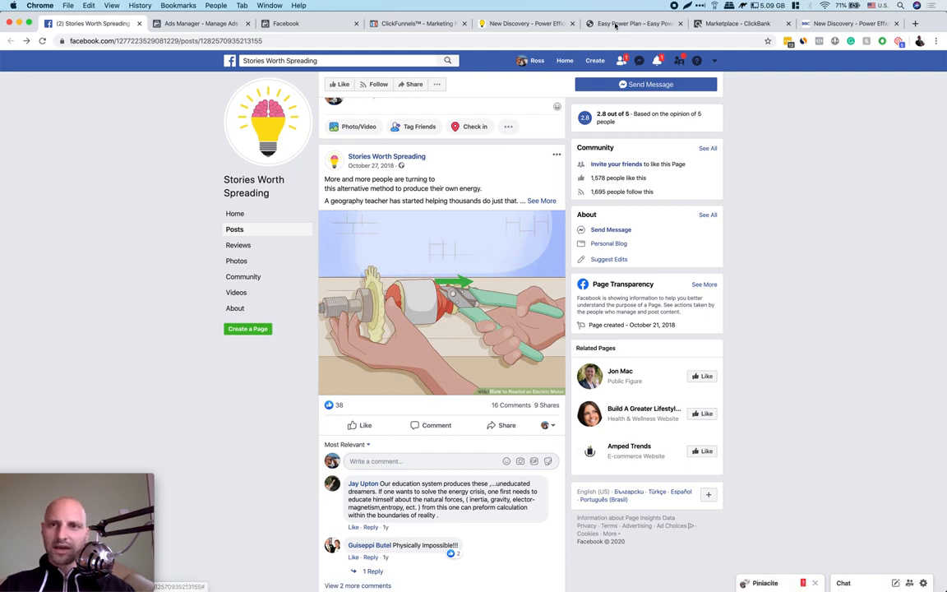
click(716, 25)
scroll(445, 336, down, 1)
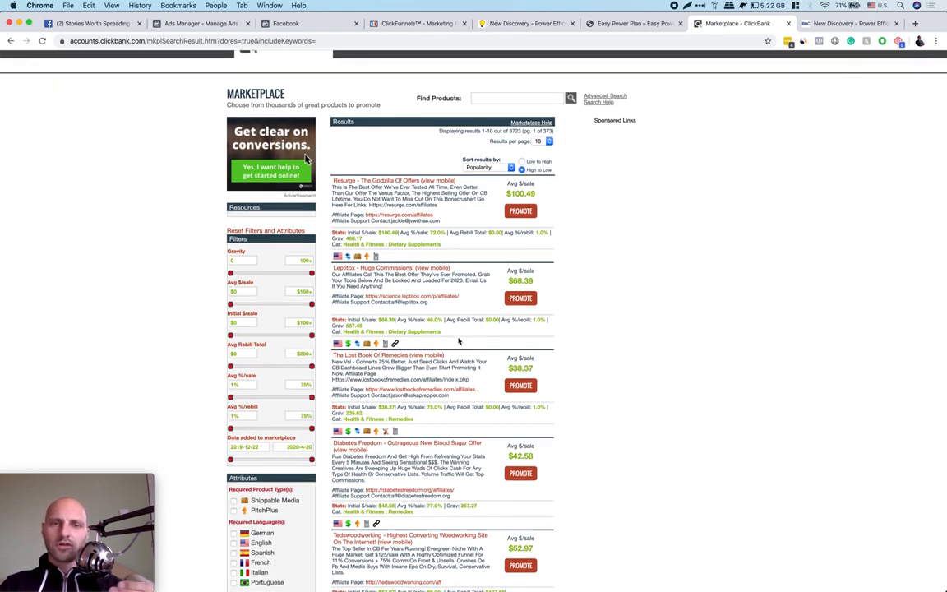
click(514, 24)
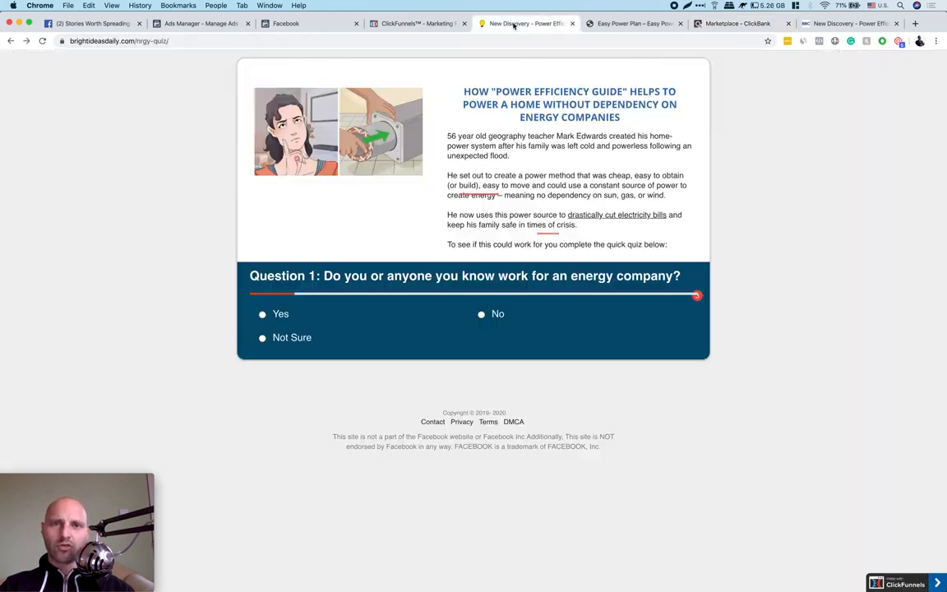
click(434, 24)
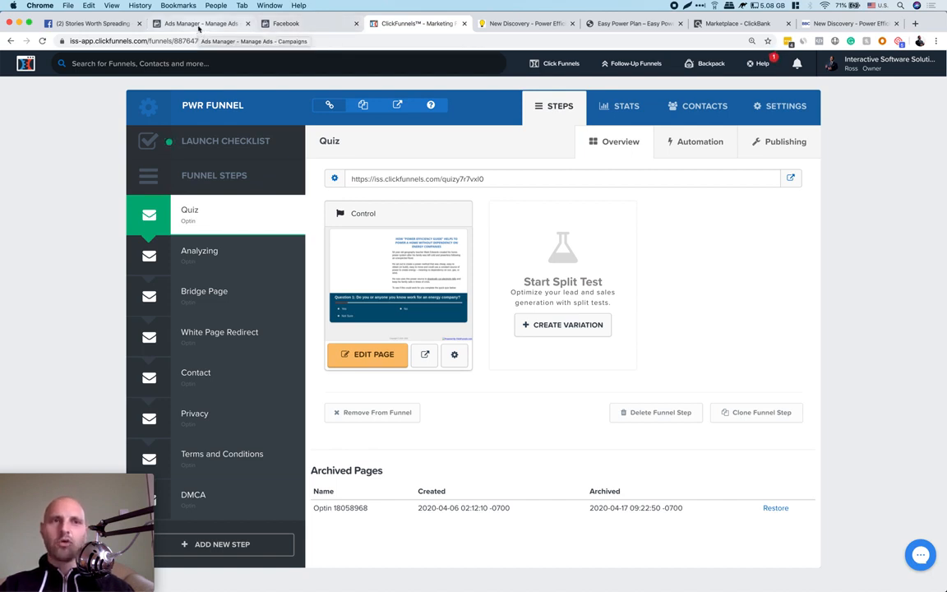
Examine the October 29, 2018 home energy ad post on the Stories Worth Spreading page, including its engagement and comments
click(97, 24)
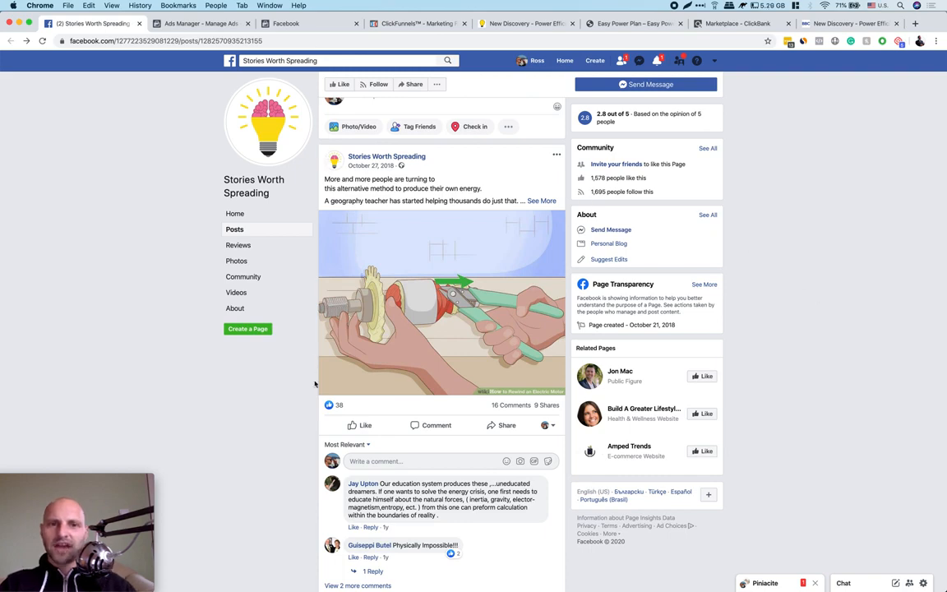
scroll(496, 359, up, 15)
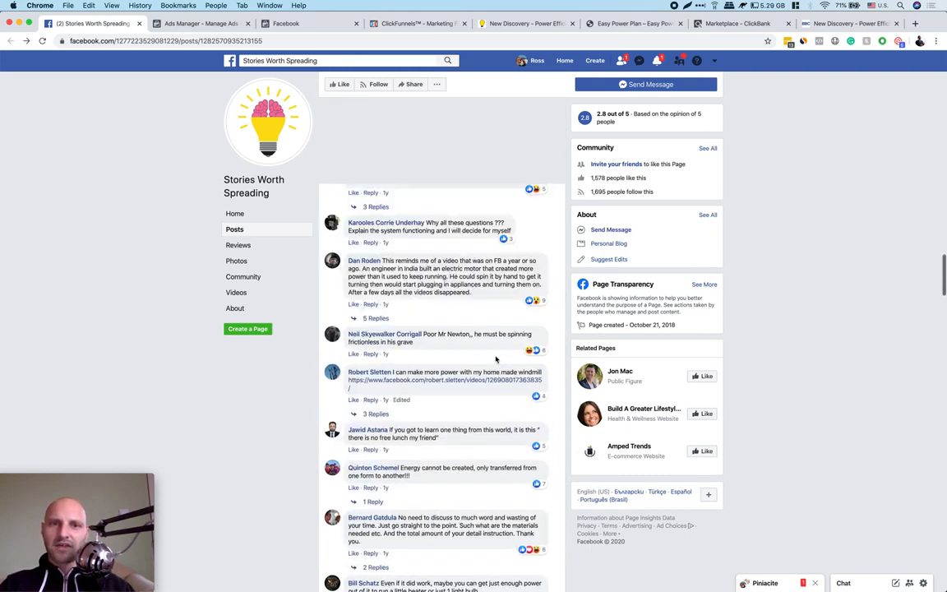
scroll(496, 359, up, 10)
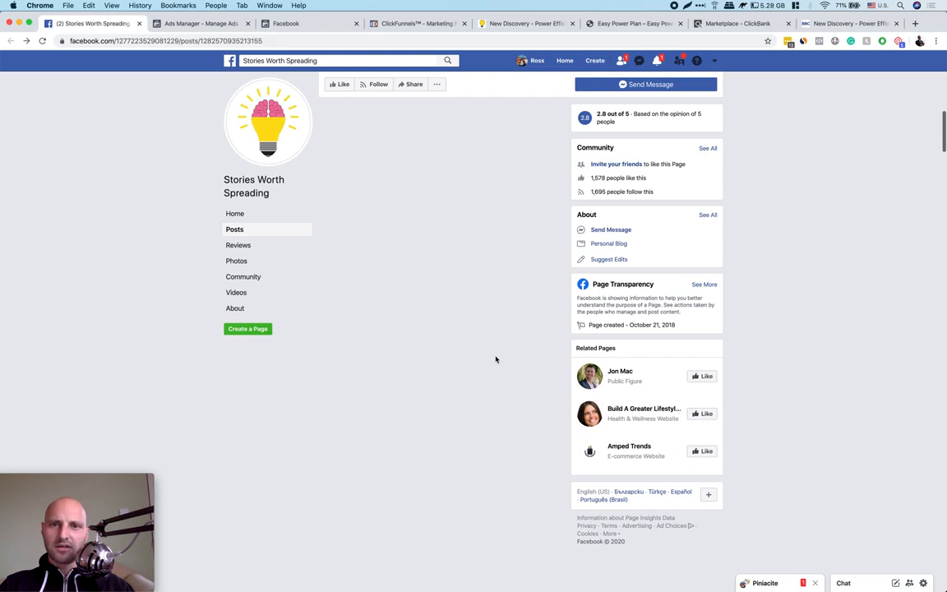
scroll(496, 360, up, 5)
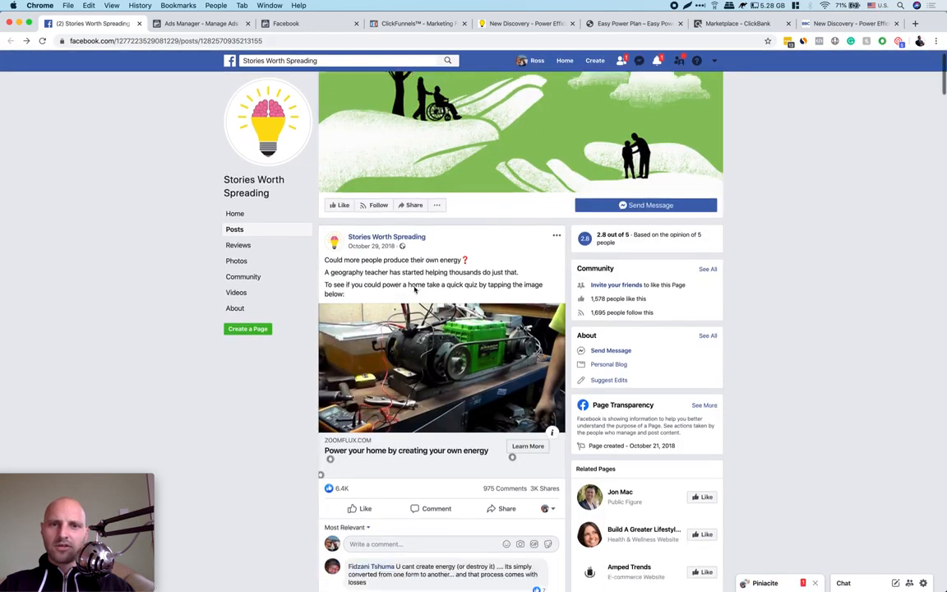
click(344, 475)
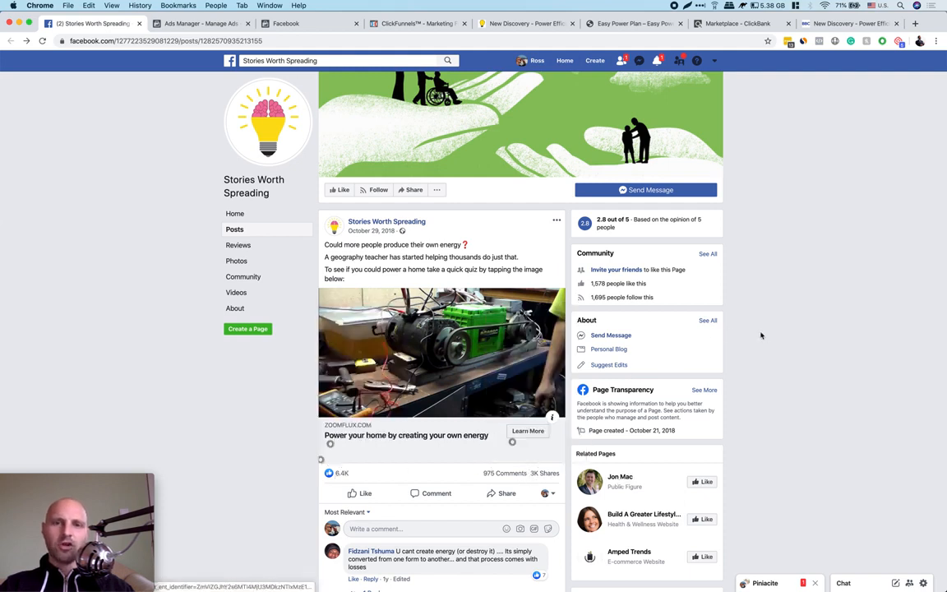
scroll(282, 483, down, 1)
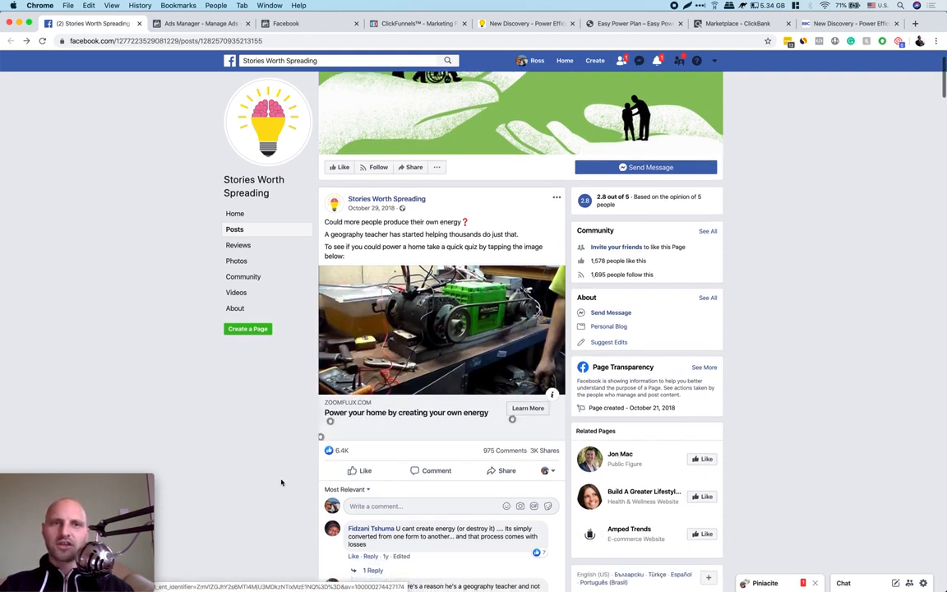
scroll(282, 483, down, 3)
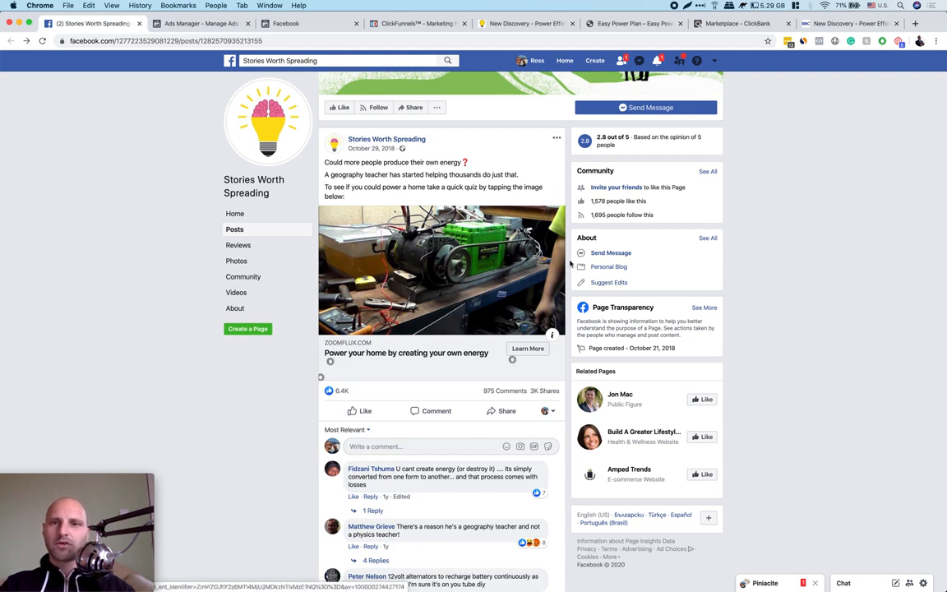
scroll(569, 264, down, 2)
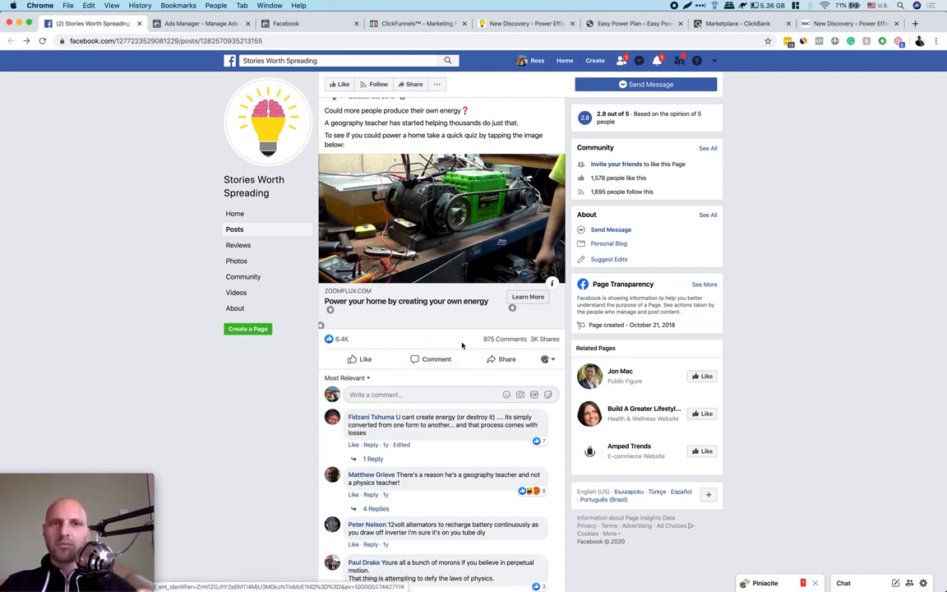
Examine the amount spent and purchase columns of the four campaigns in Ads Manager, highlighting the Duplicated - Scale - ALL spend
click(207, 24)
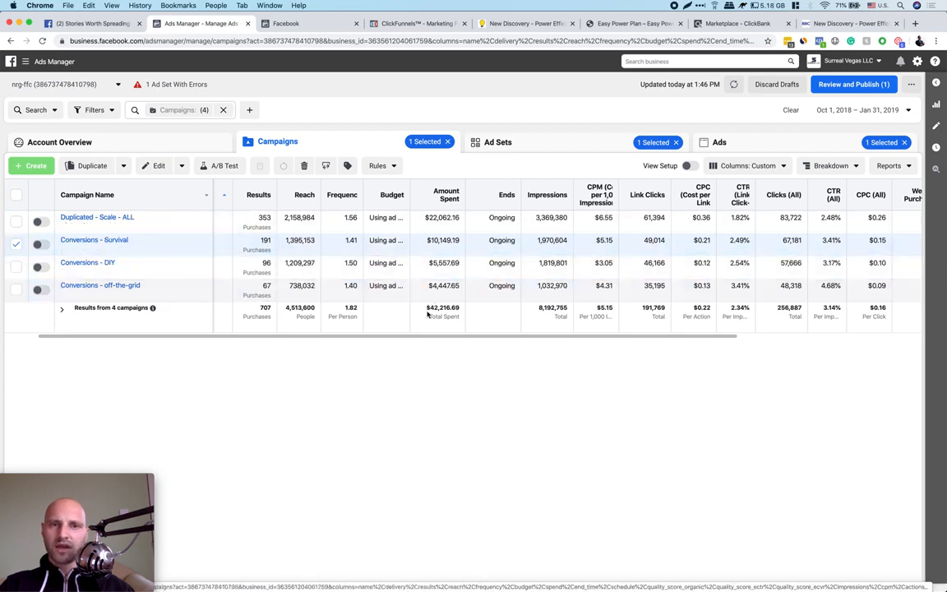
drag(426, 308, 457, 308)
click(440, 368)
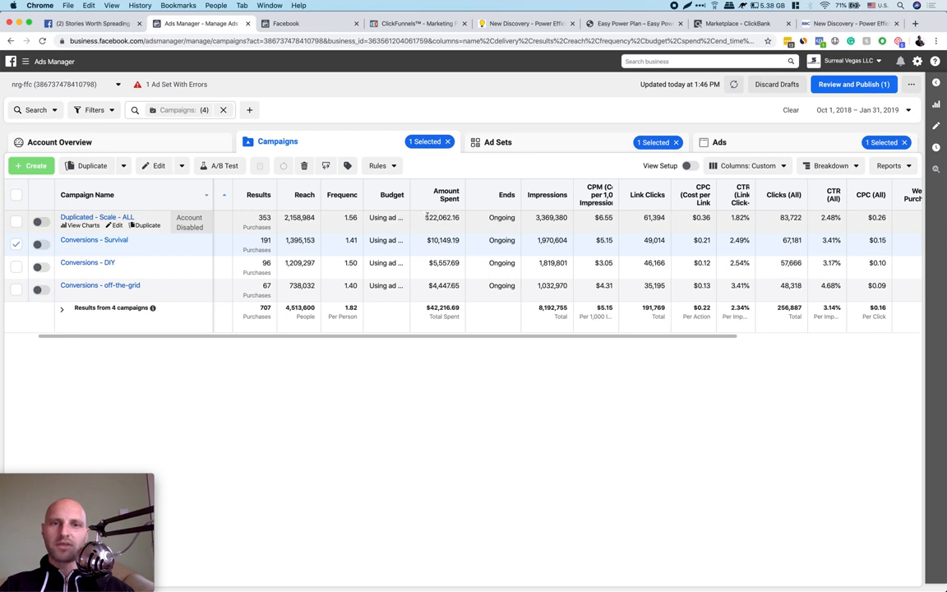
drag(427, 216, 451, 215)
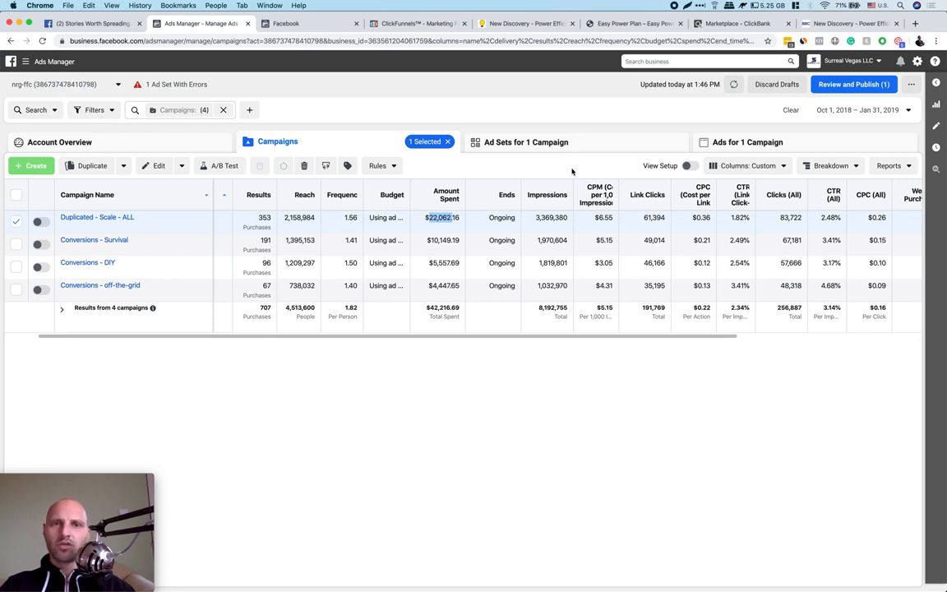
click(471, 360)
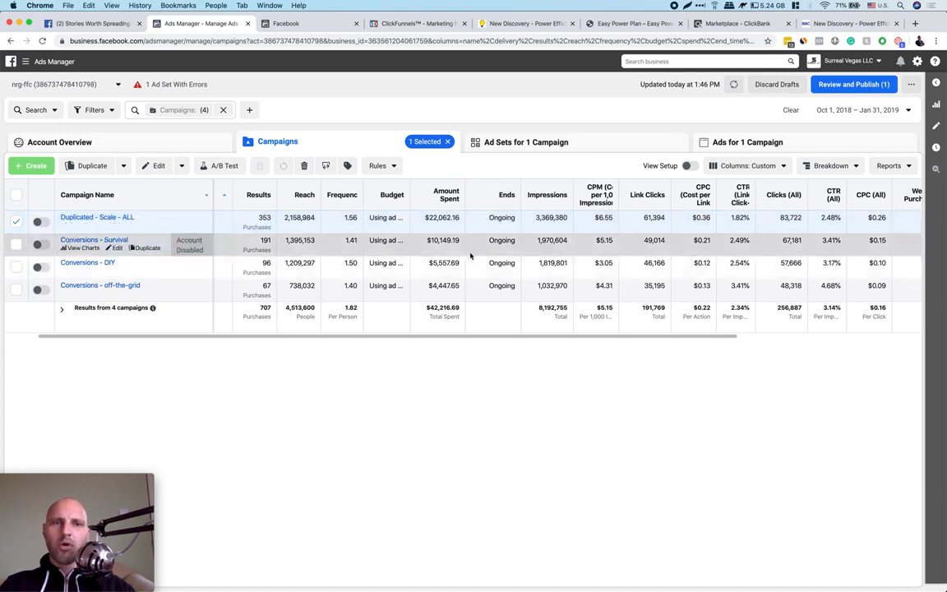
scroll(470, 256, right, 3)
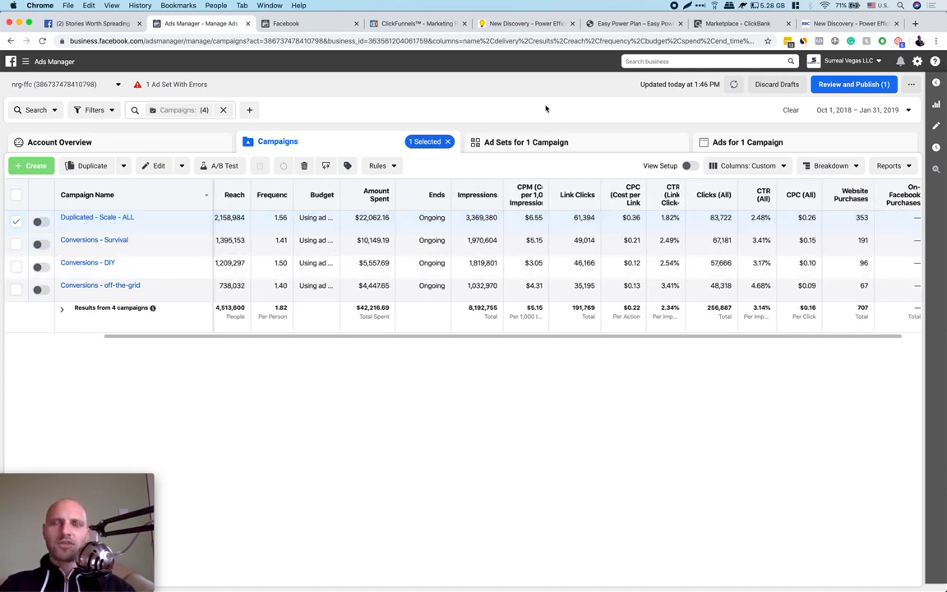
Search the ClickBank marketplace for "power" and limit the results to a minimum gravity of 43
click(737, 24)
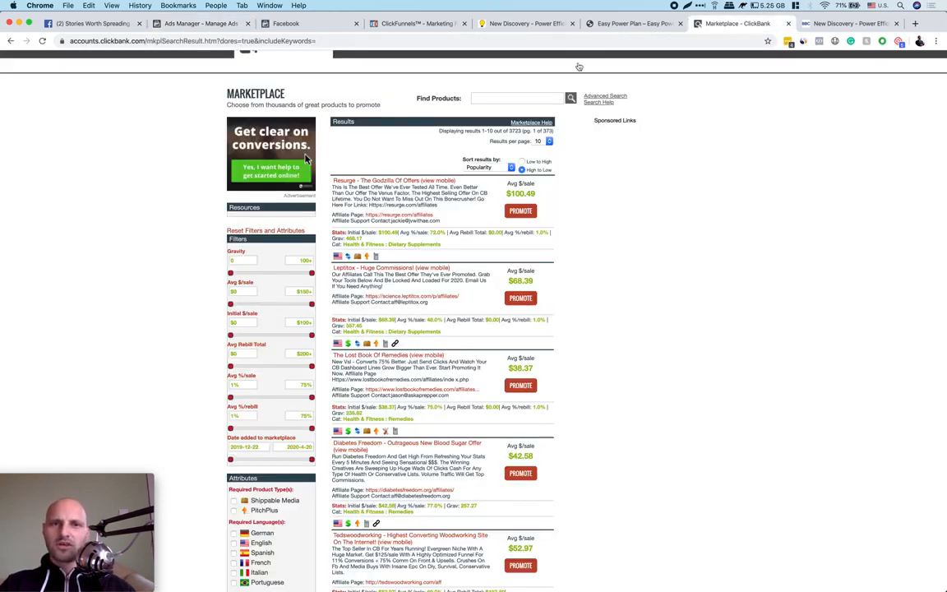
click(479, 97)
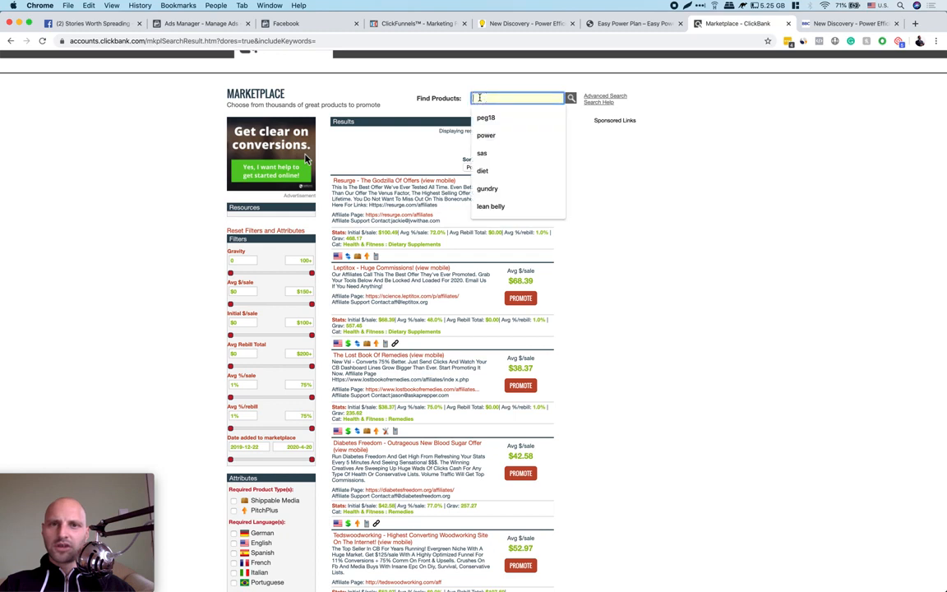
scroll(565, 186, up, 1)
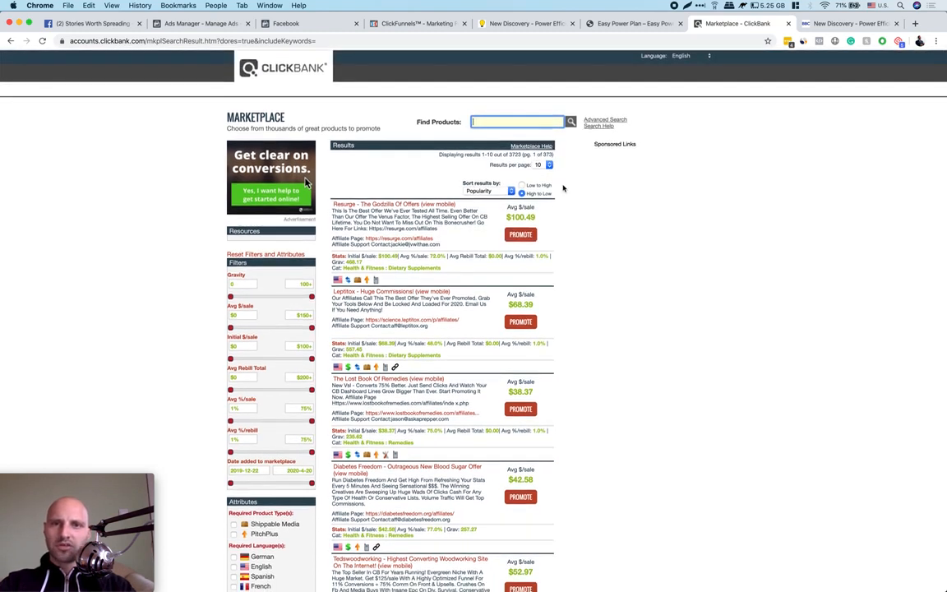
text(power)
click(571, 122)
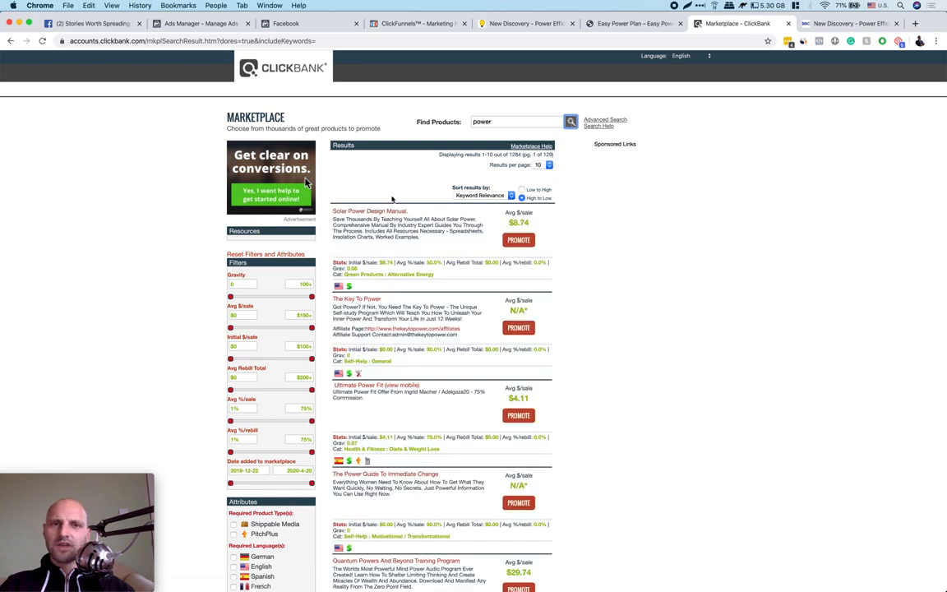
drag(269, 299, 265, 297)
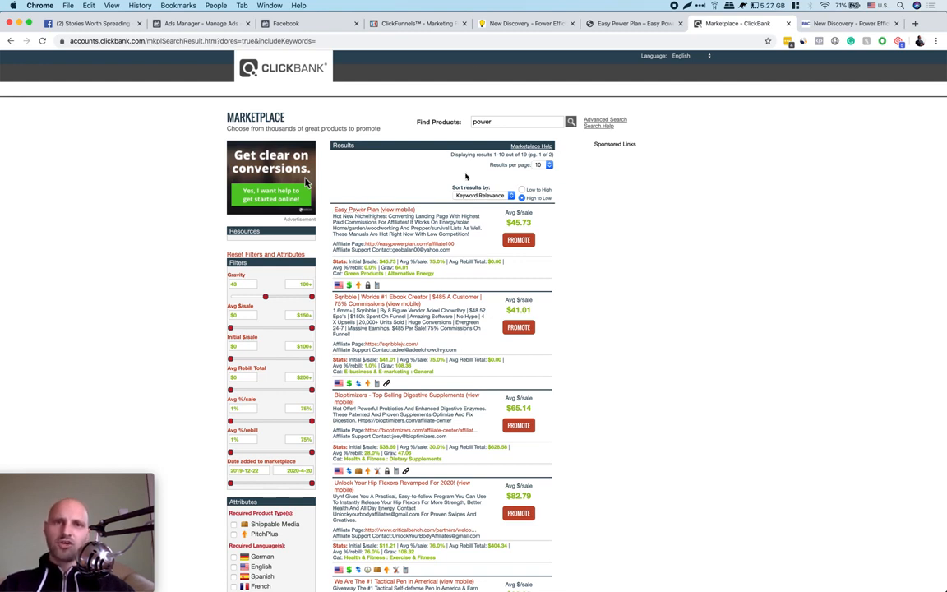
Return to the October 29, 2018 energy ad post on Facebook to review its text and image
click(202, 23)
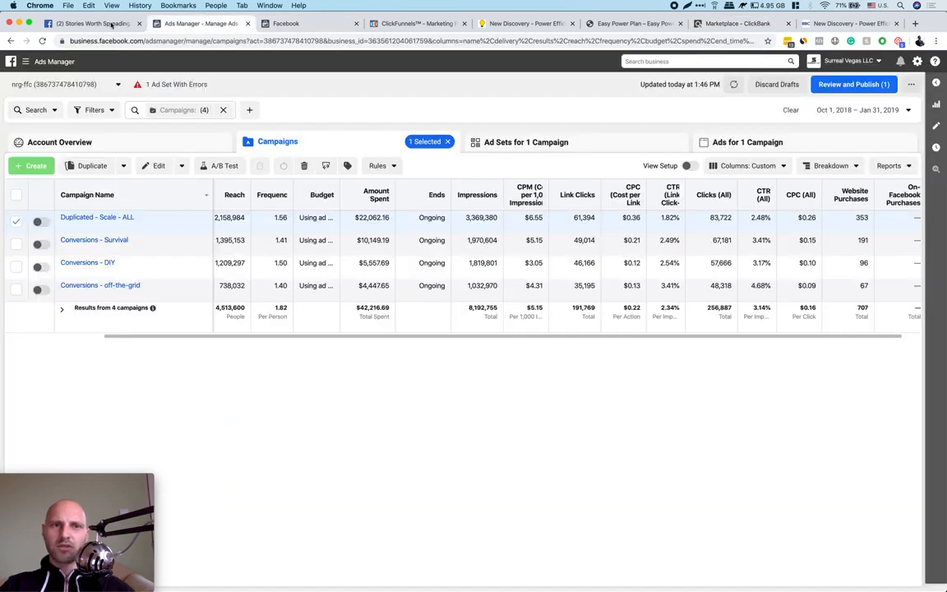
click(95, 23)
scroll(395, 205, up, 2)
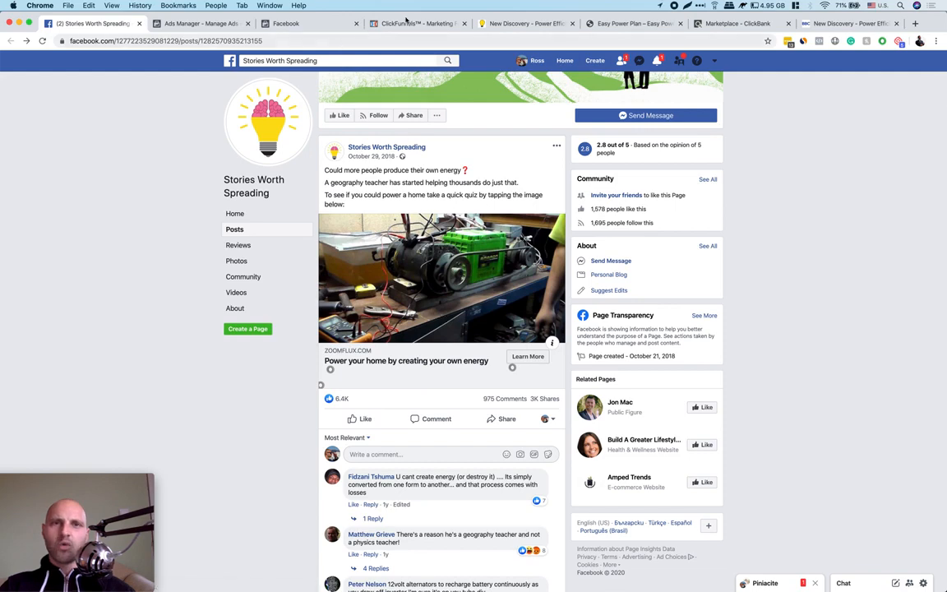
Complete the energy quiz, answering Not Sure to the energy company question and Canada for the place of residence
click(509, 24)
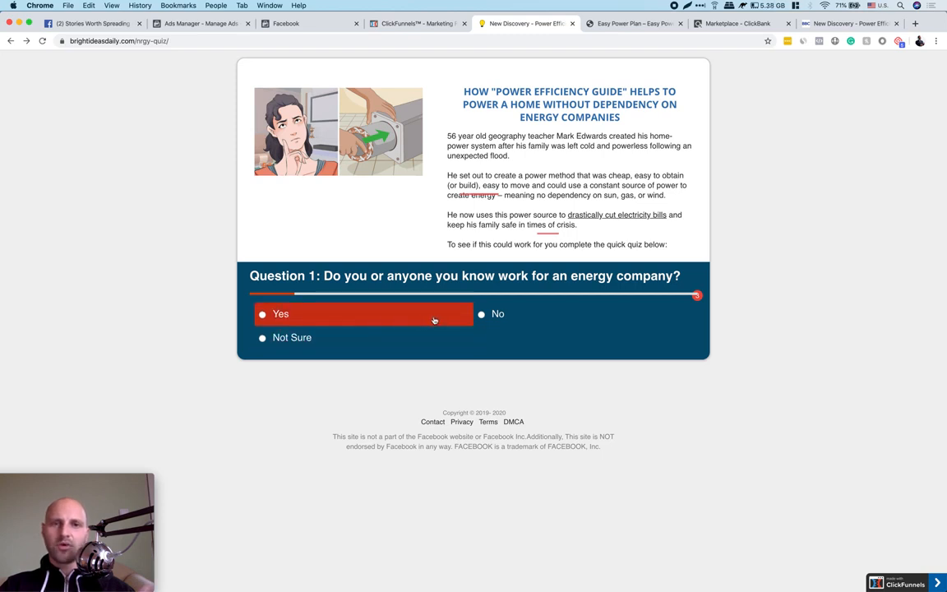
click(356, 342)
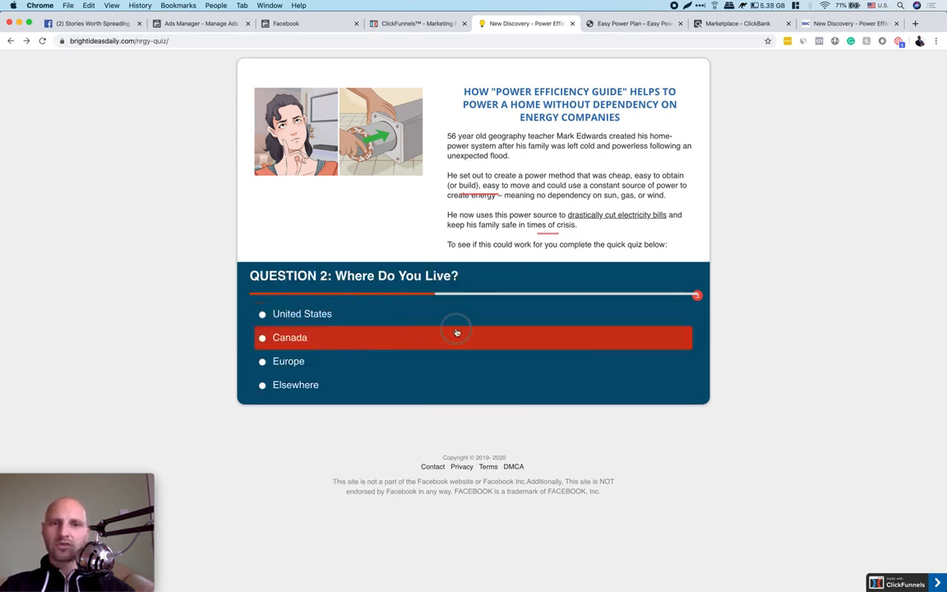
click(382, 338)
click(408, 320)
click(385, 347)
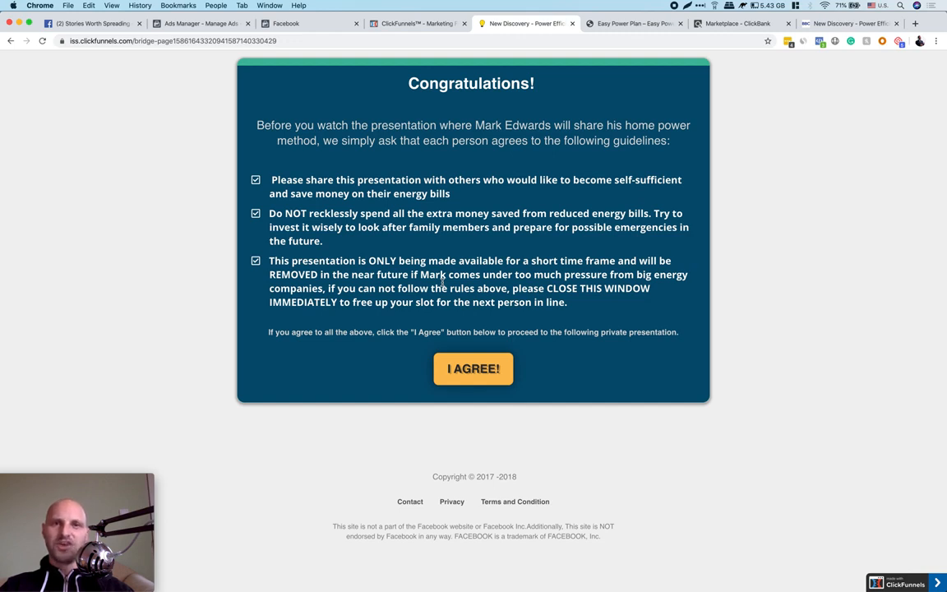
Agree to the presentation guidelines on the bridge page and inspect the affiliate parameters in the sales page's address
click(471, 374)
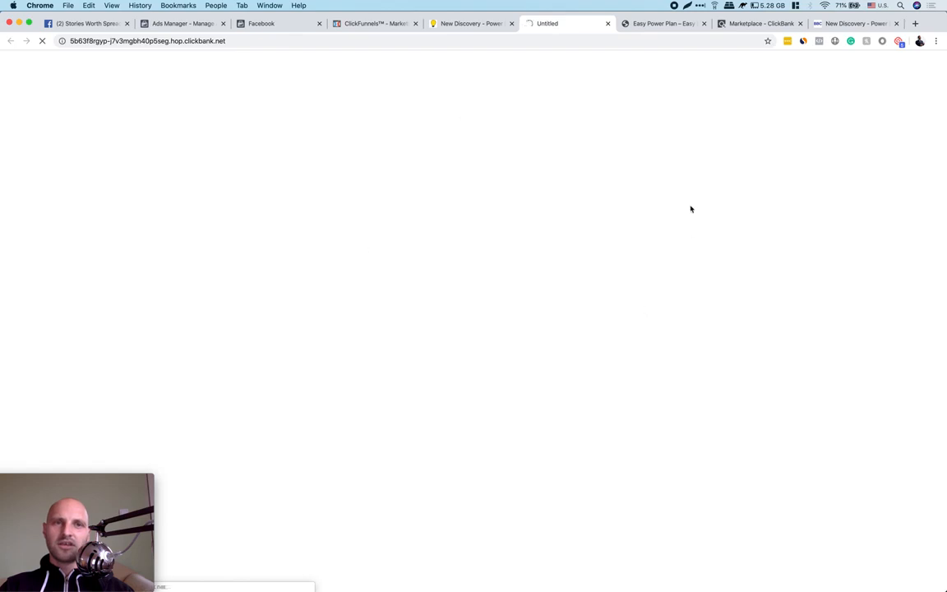
drag(155, 42, 182, 40)
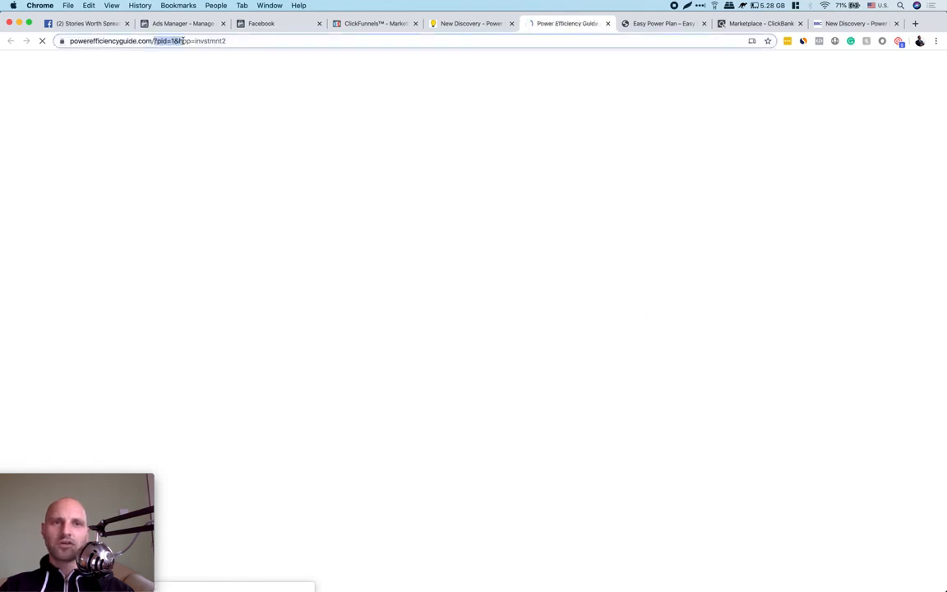
click(248, 41)
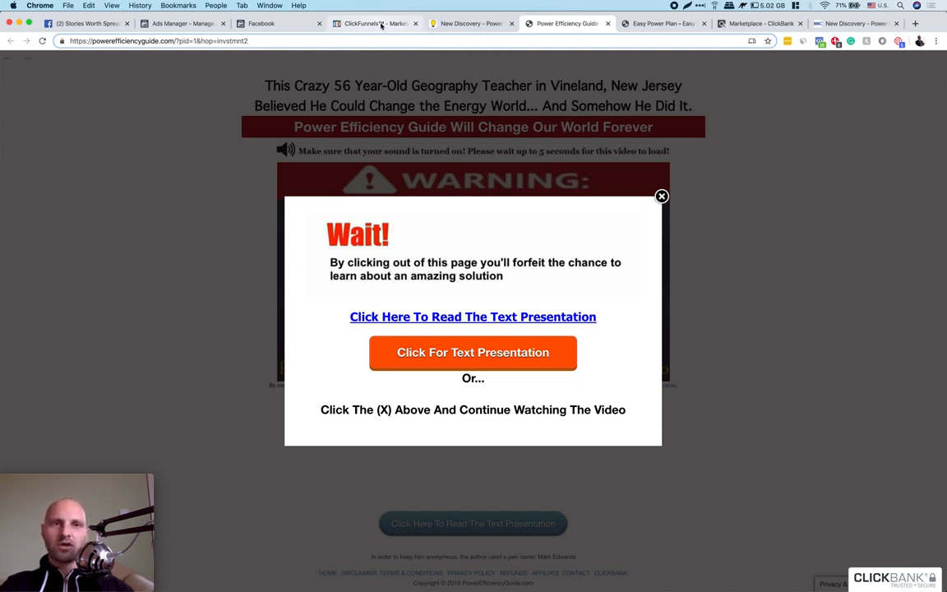
Review the traffic path again across the PWR Funnel overview, the Facebook ad post and the Ads Manager campaigns
click(380, 24)
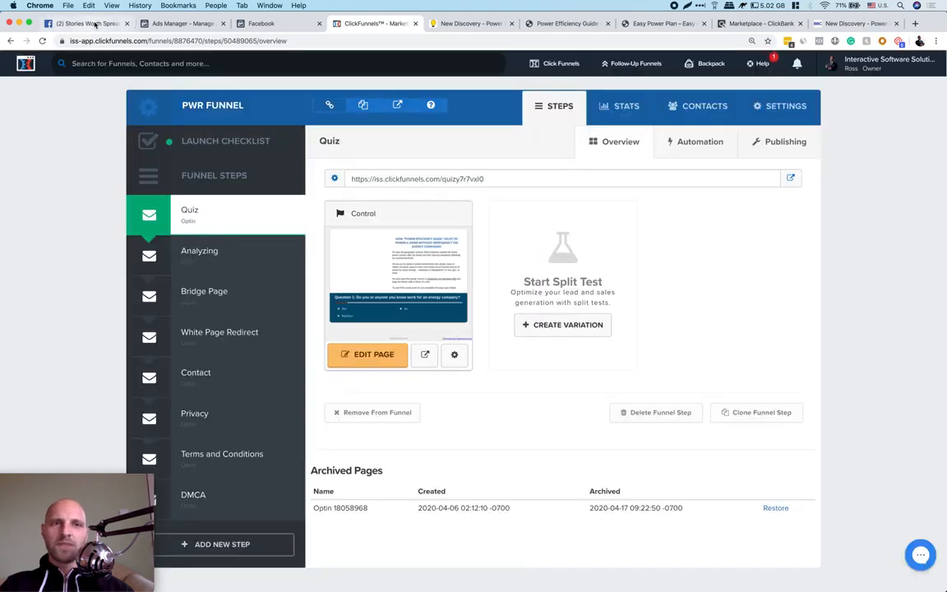
click(90, 24)
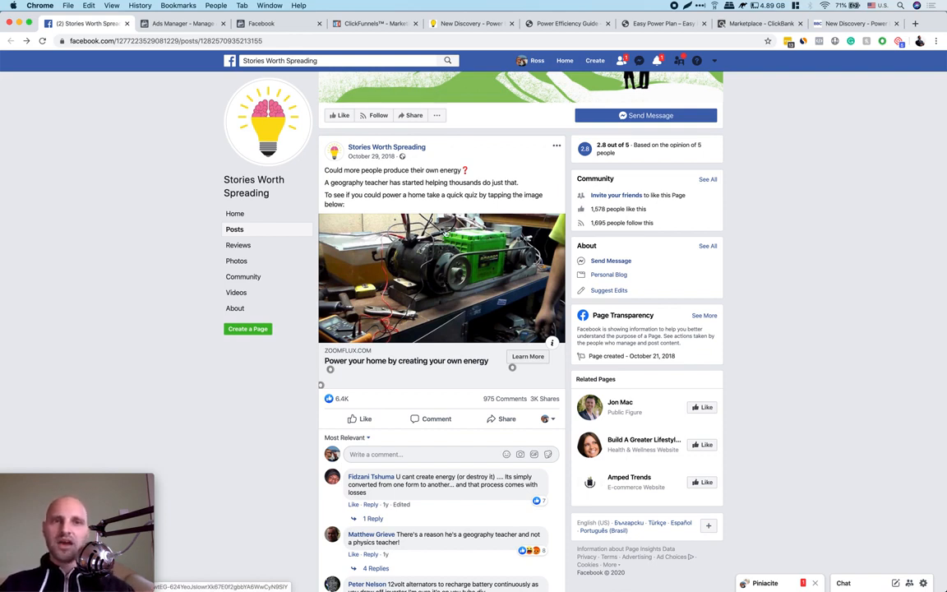
click(185, 24)
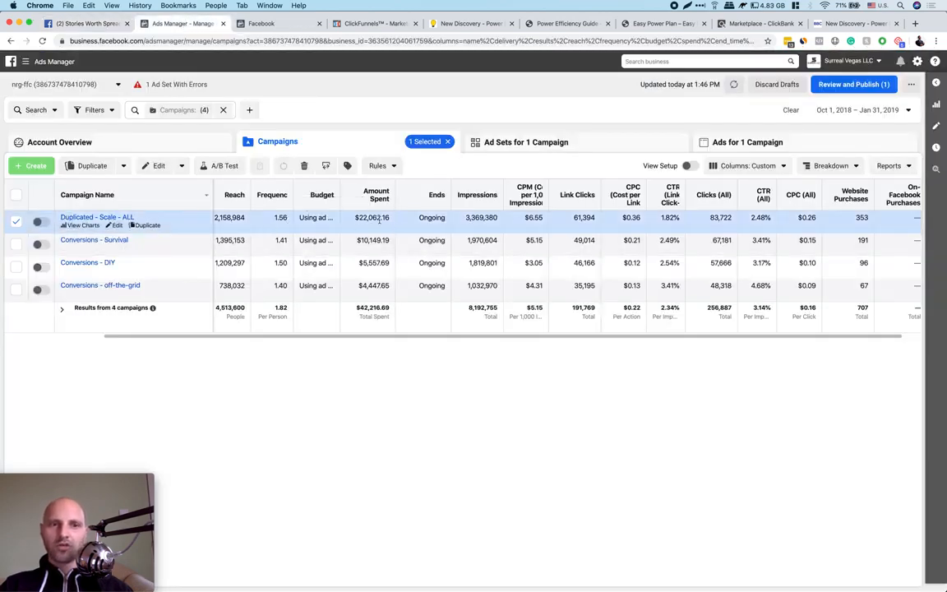
Review the individual ads of the Duplicated - Scale - ALL campaign in Ads Manager and return to the campaign list
click(742, 142)
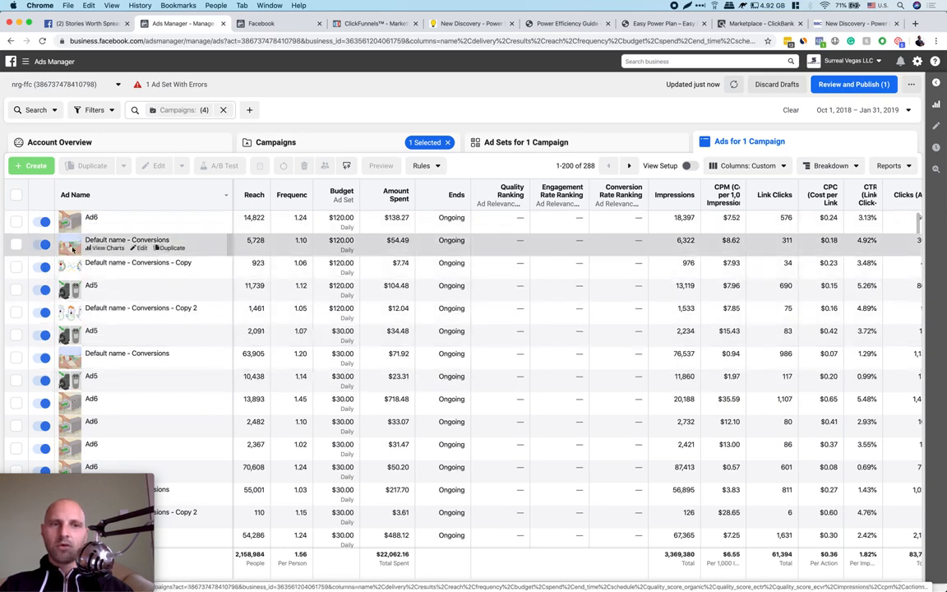
scroll(73, 347, down, 5)
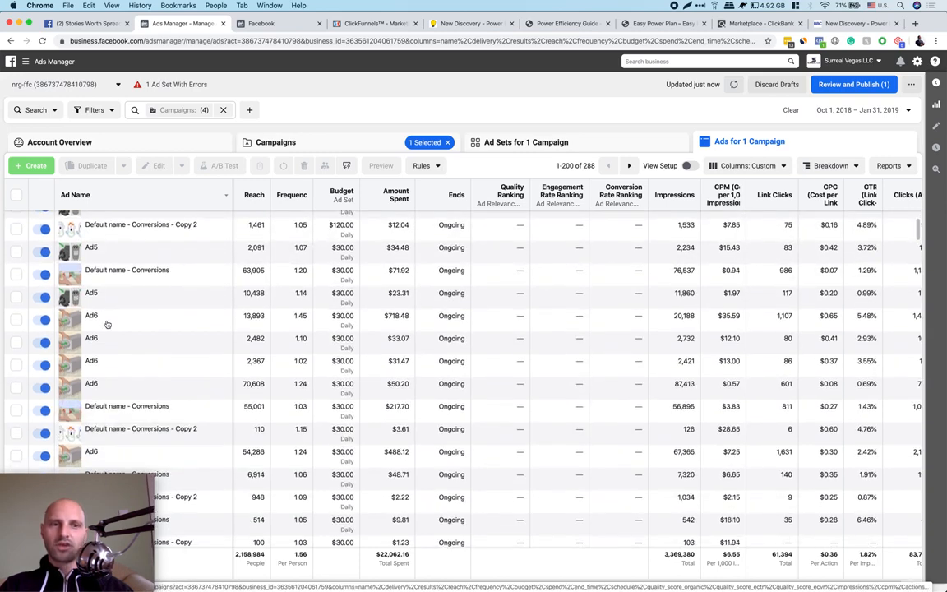
scroll(106, 323, down, 5)
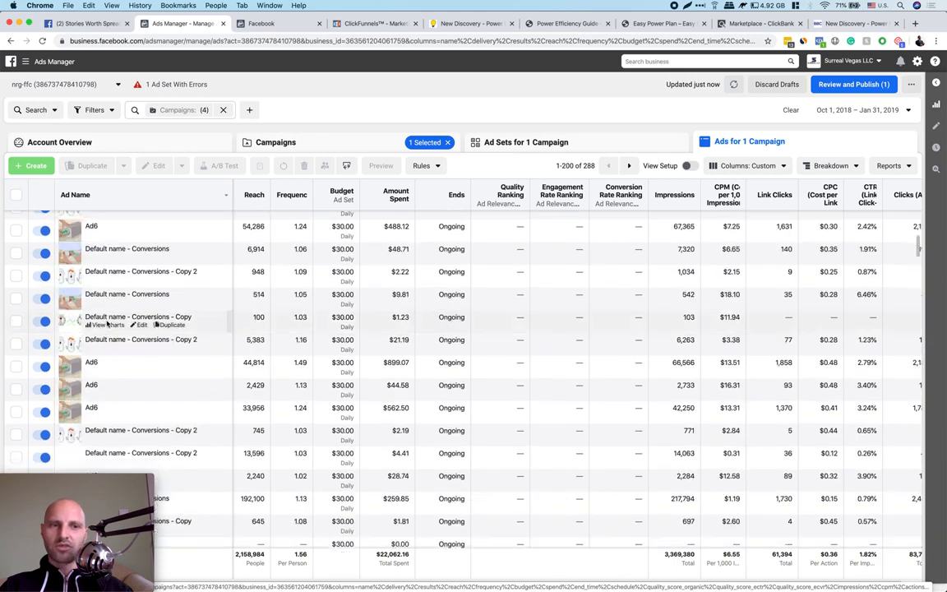
scroll(107, 323, up, 10)
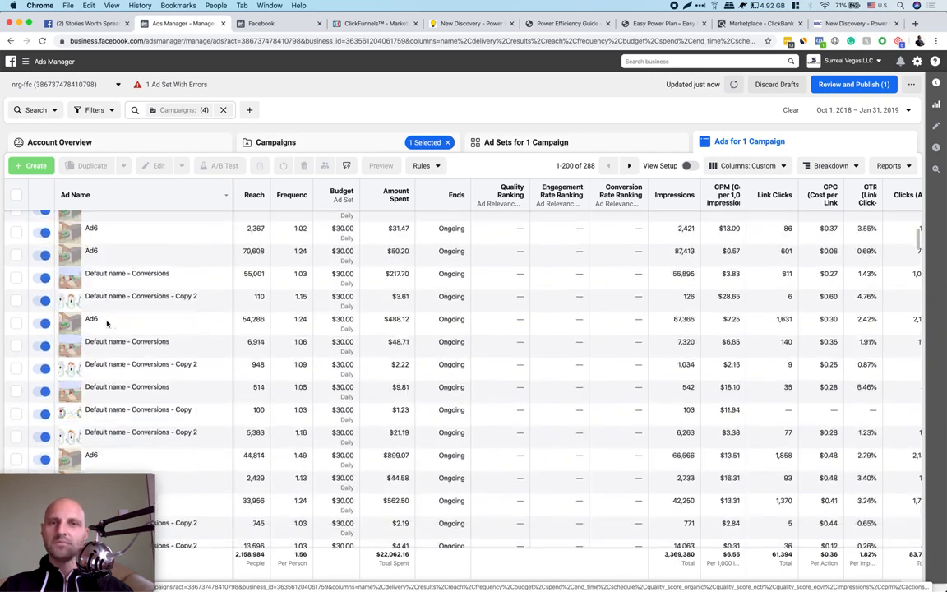
scroll(107, 323, up, 1)
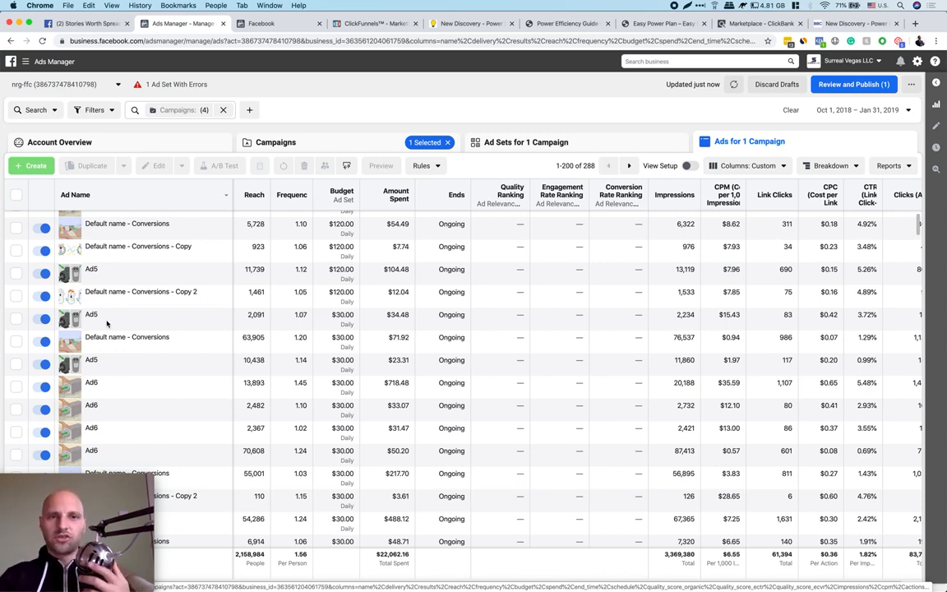
click(275, 142)
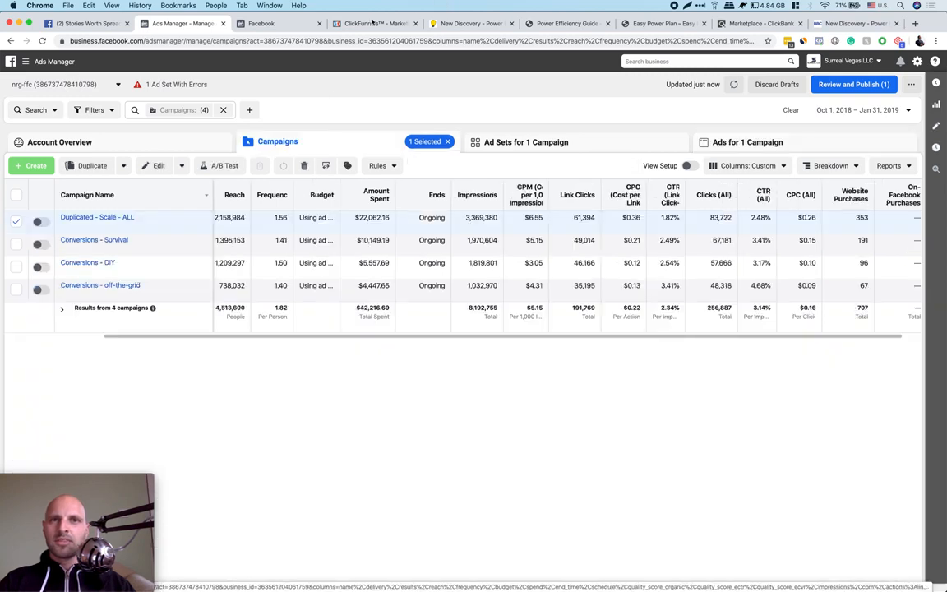
Switch to ClickFunnels, open the PWR Funnel's Quiz page for editing and bring up its header tracking code
click(361, 24)
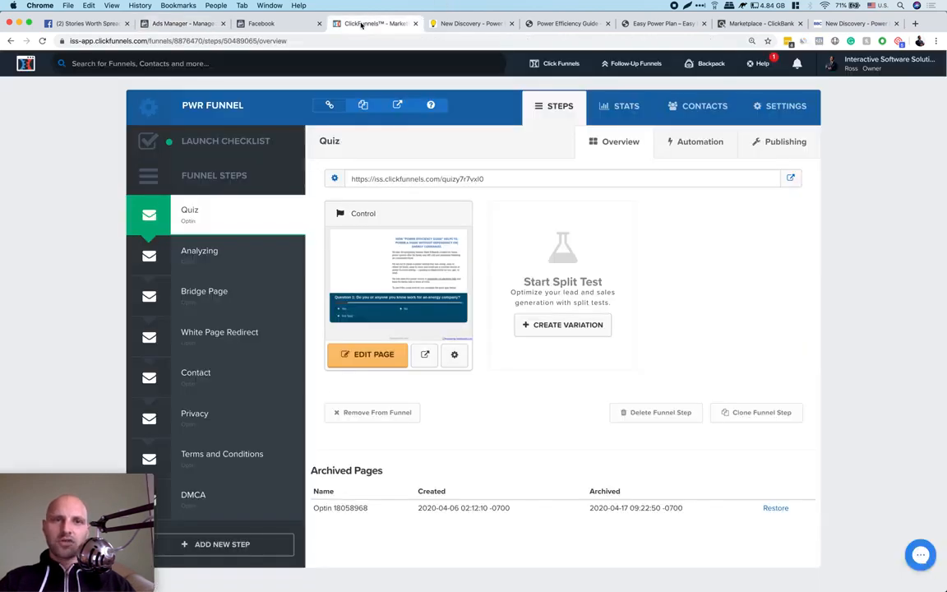
click(289, 69)
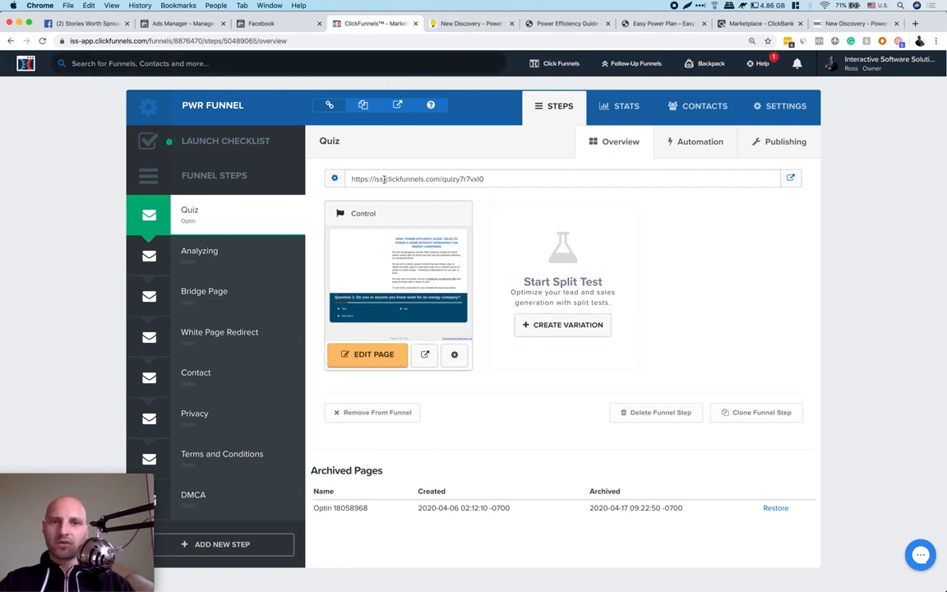
click(367, 361)
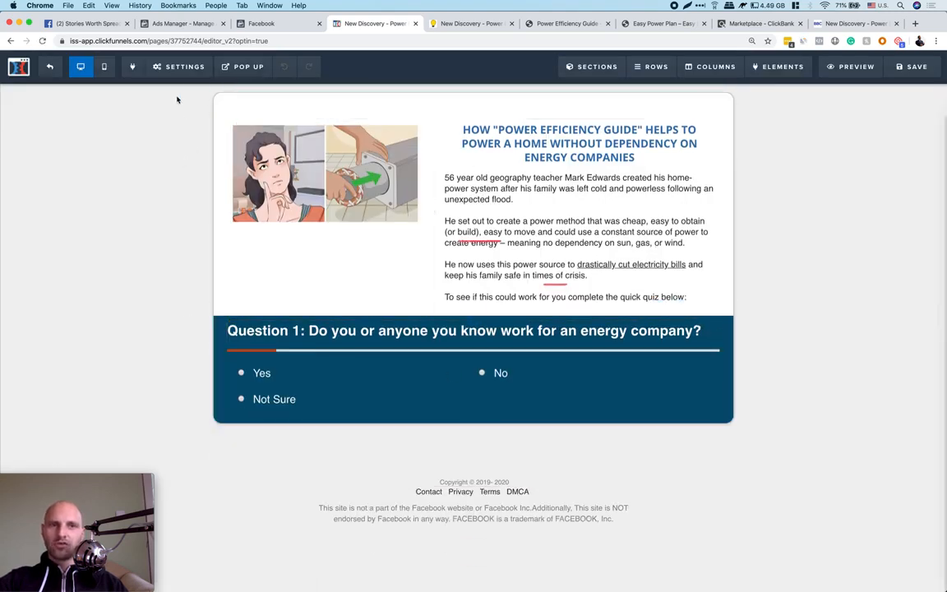
click(178, 66)
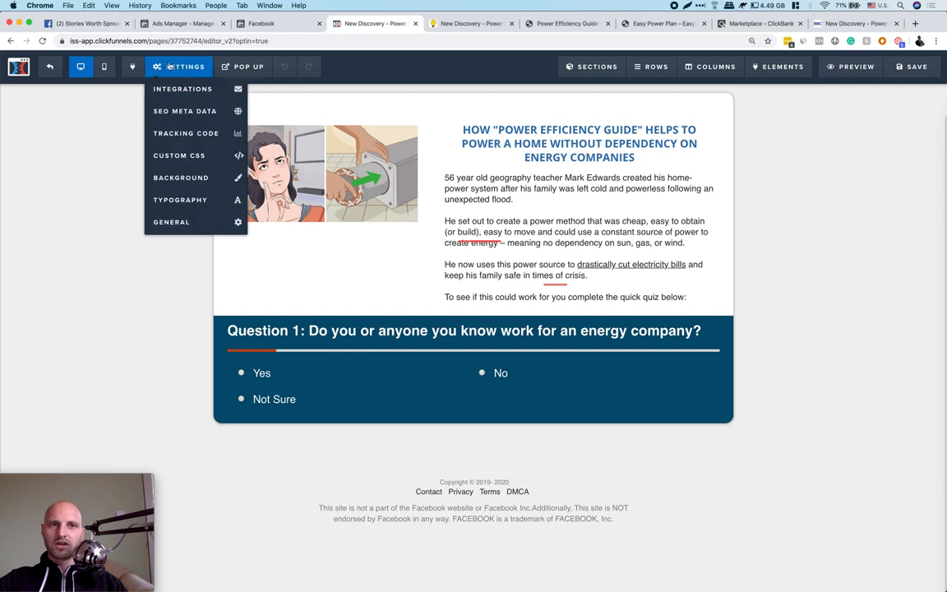
click(195, 136)
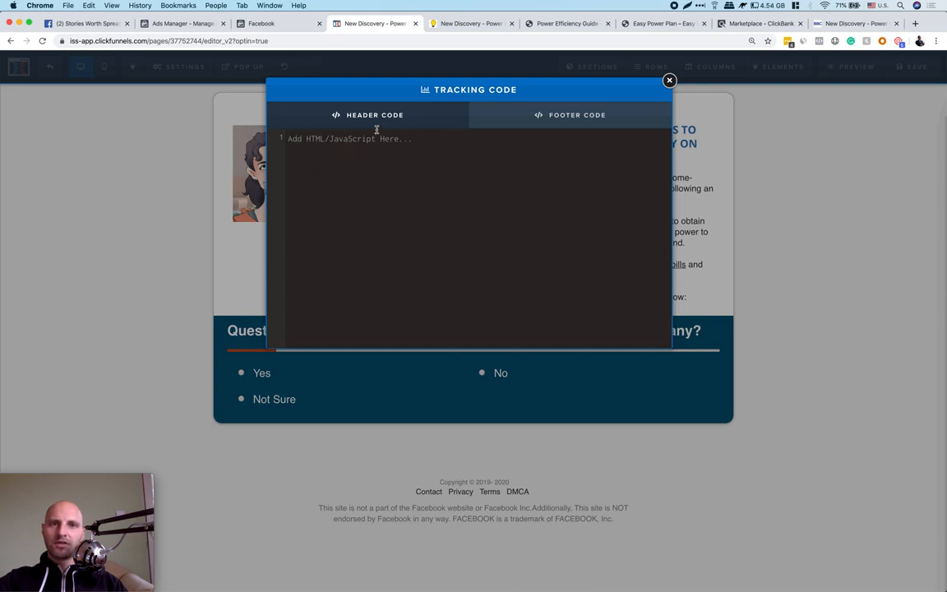
click(328, 170)
Look up the pixel tools in Facebook Ads Manager and go to the Events Manager data sources to find the Facebook Pixel option
click(197, 26)
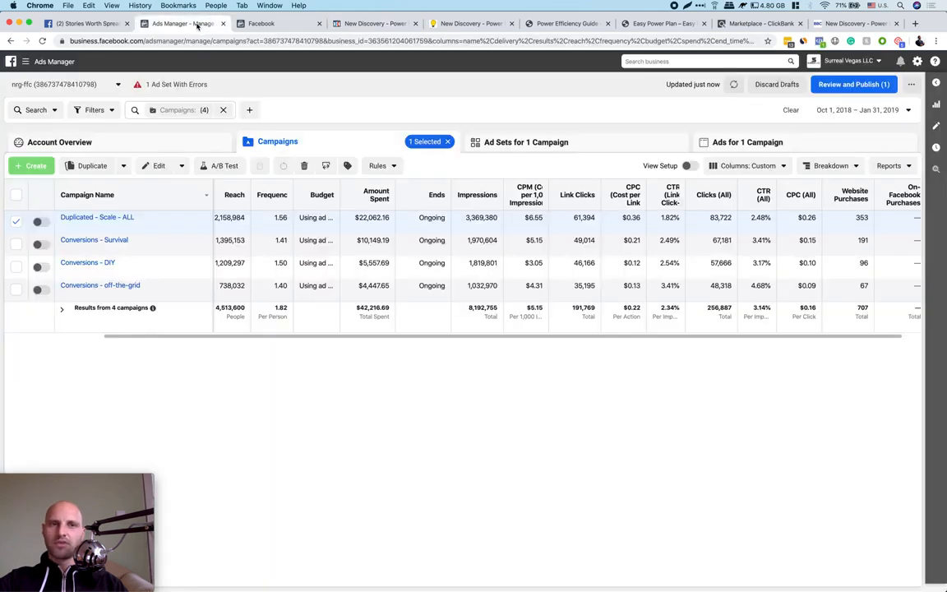
click(37, 63)
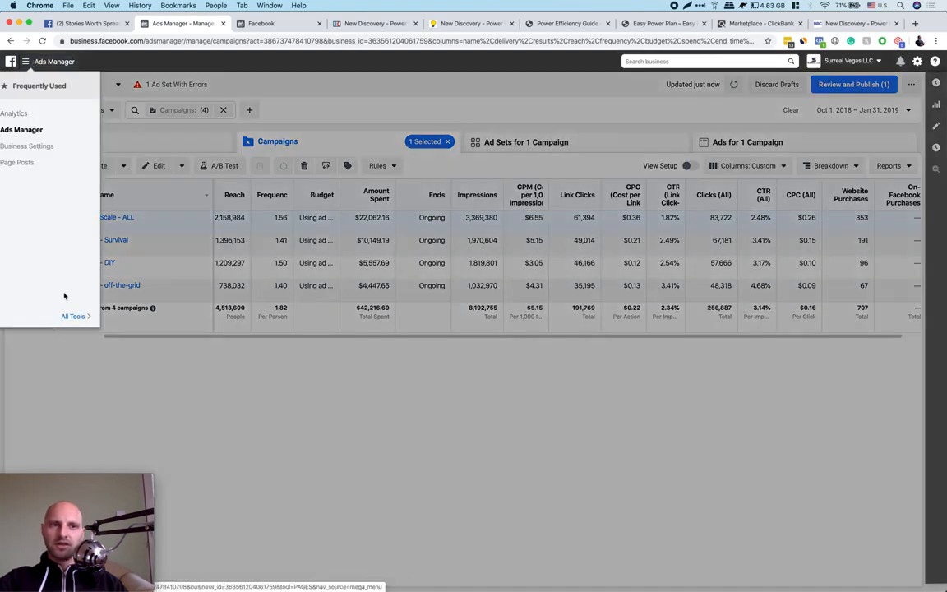
click(73, 319)
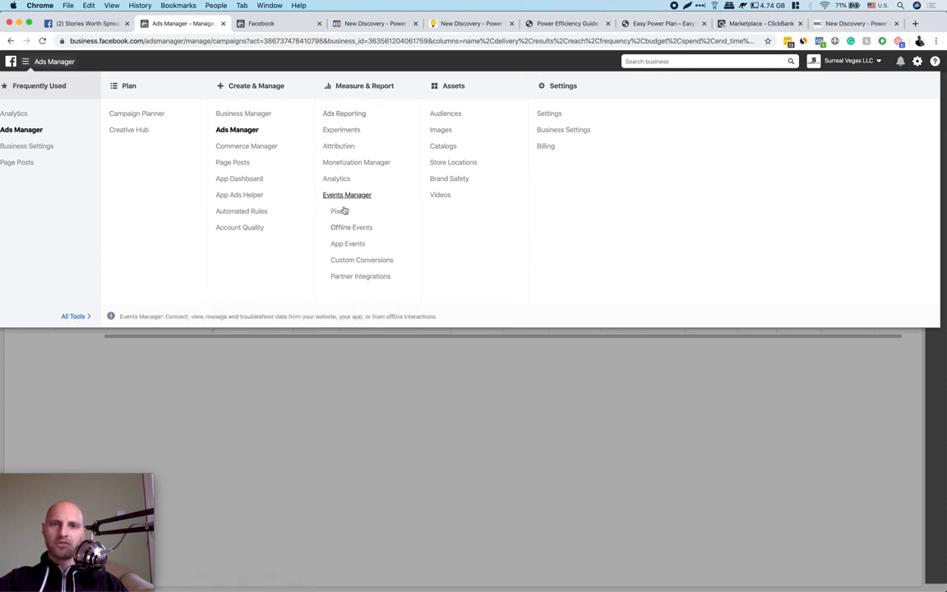
click(269, 24)
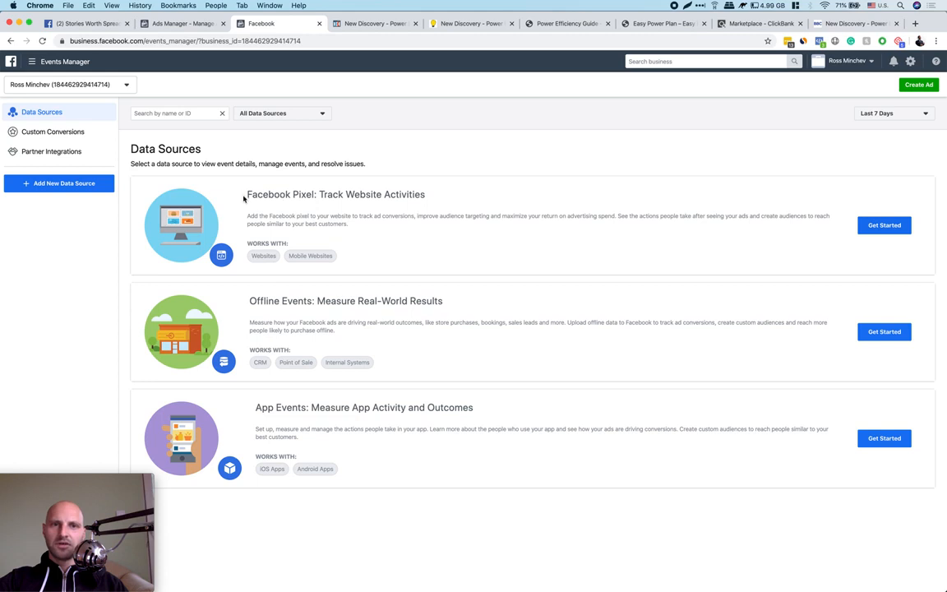
drag(245, 198, 387, 196)
click(346, 195)
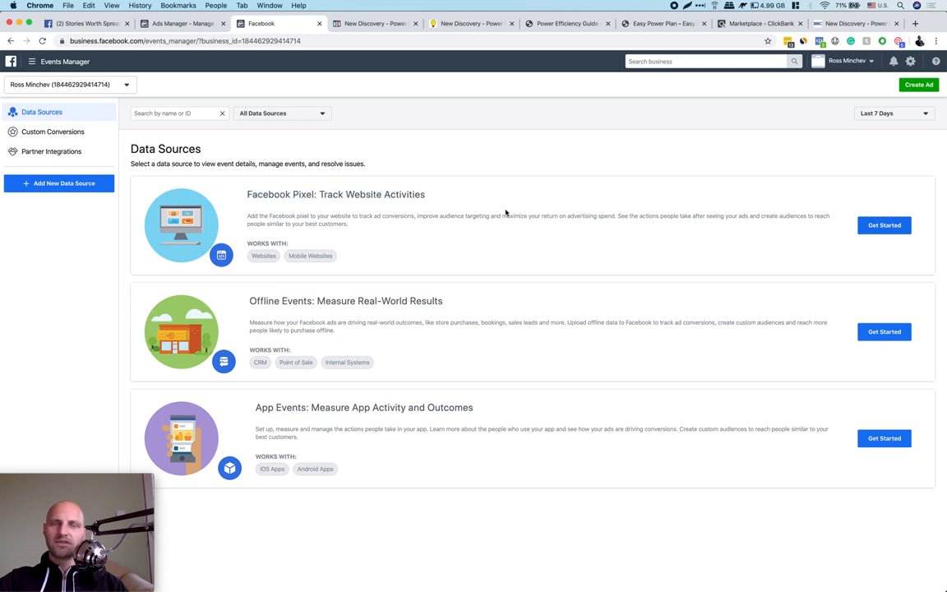
Create a Facebook pixel with the suggested name and no website URL, and copy its base code for manual installation
click(892, 227)
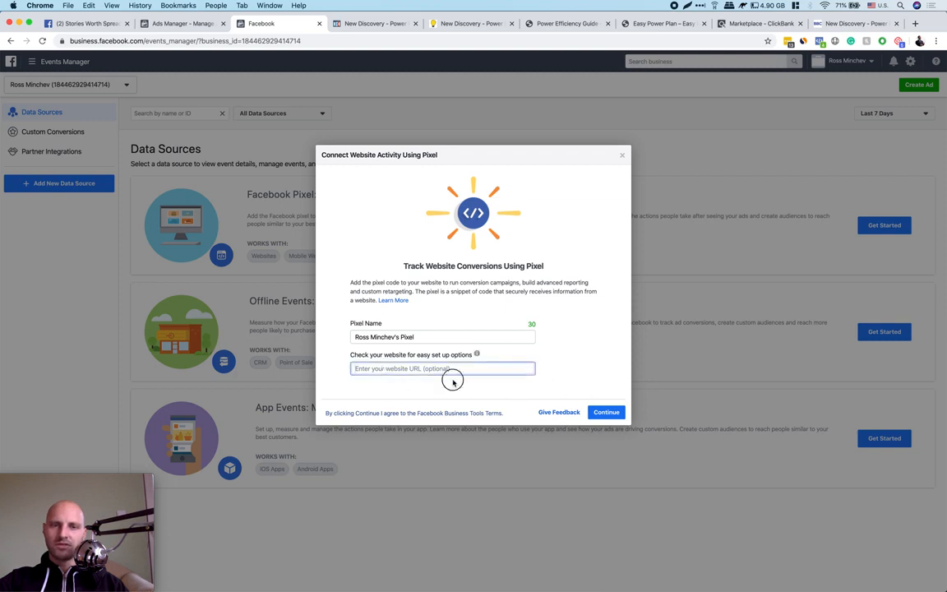
click(605, 413)
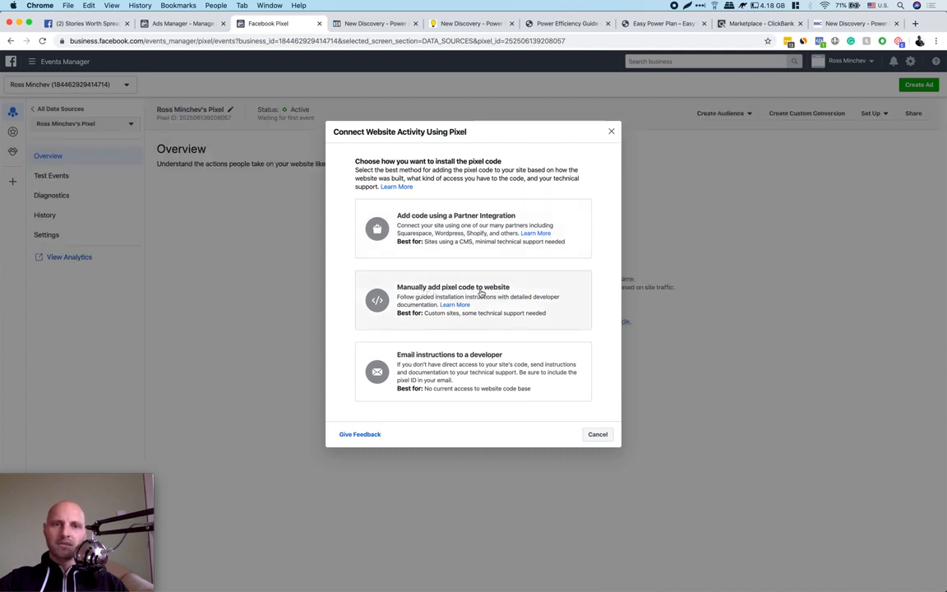
click(504, 297)
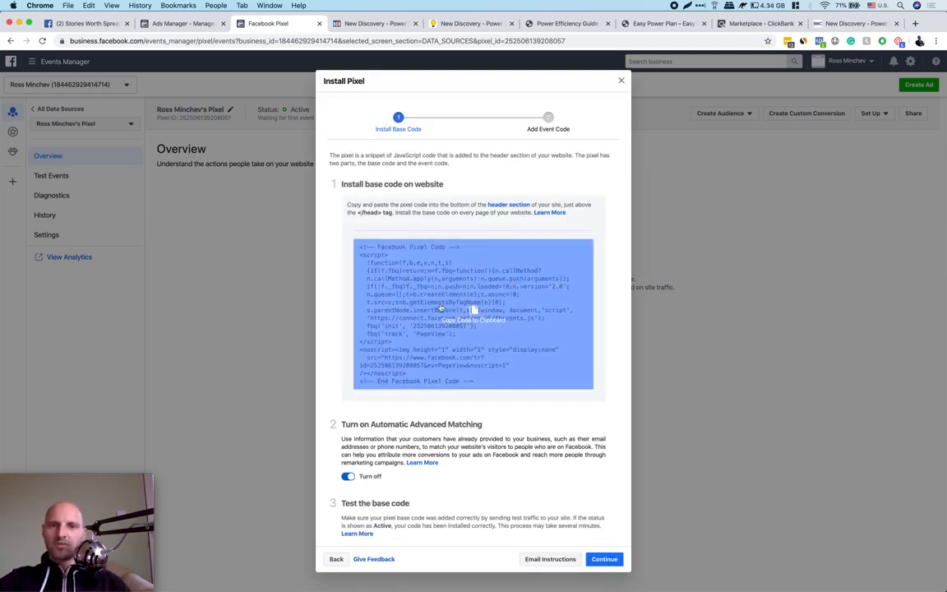
click(493, 329)
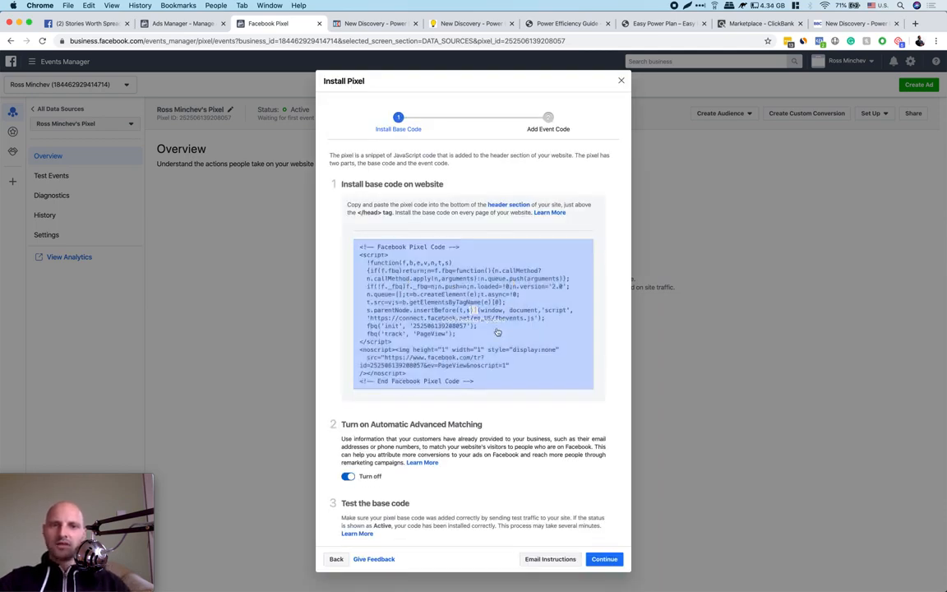
click(471, 299)
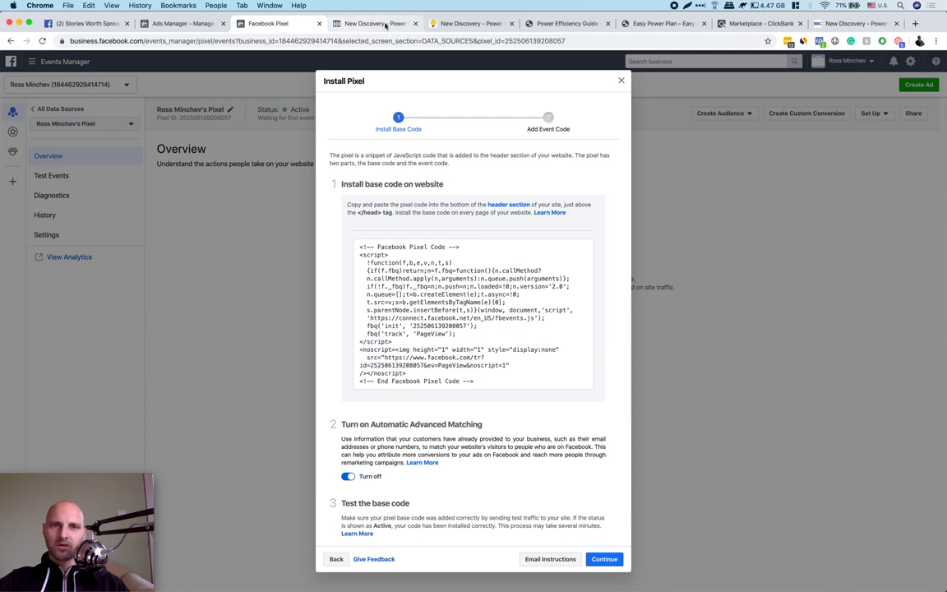
Paste the Facebook pixel base code into the Quiz page's header tracking code in ClickFunnels and check the inserted script
click(374, 23)
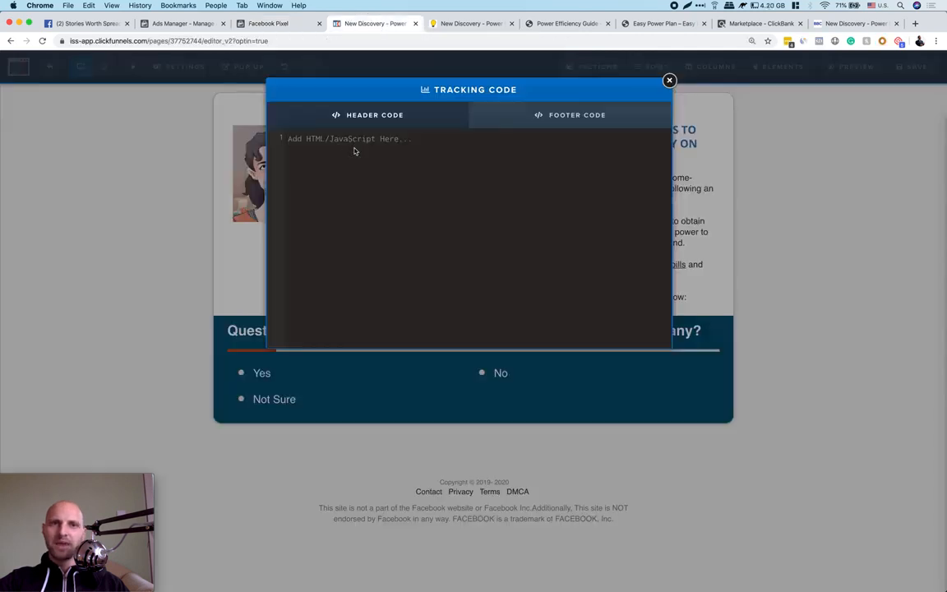
right_click(325, 143)
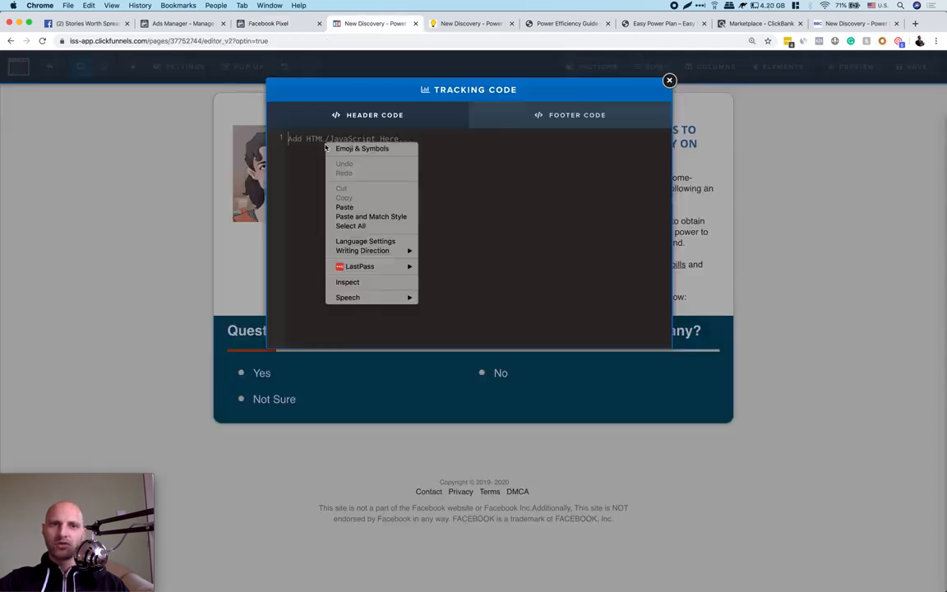
click(360, 209)
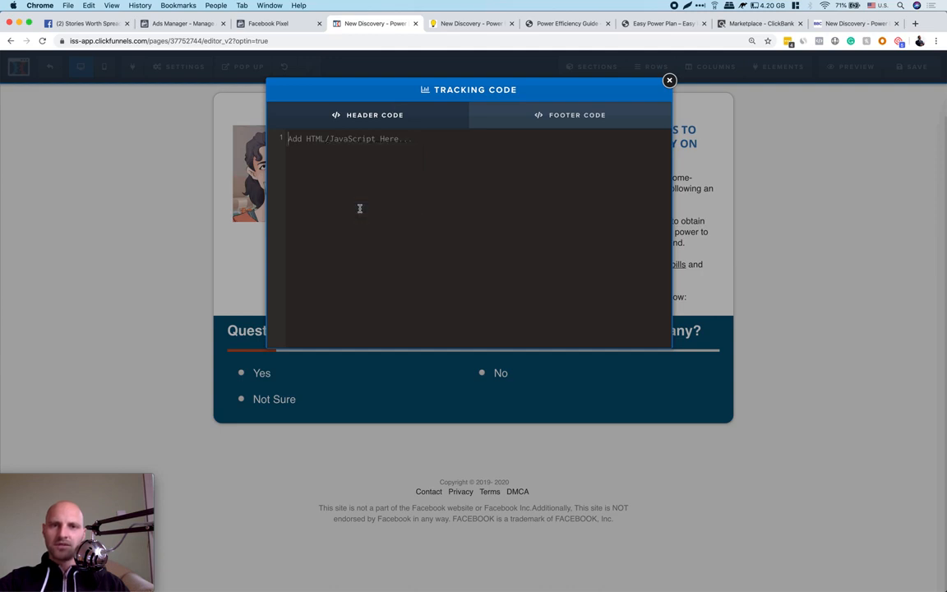
scroll(364, 220, up, 1)
scroll(364, 220, down, 1)
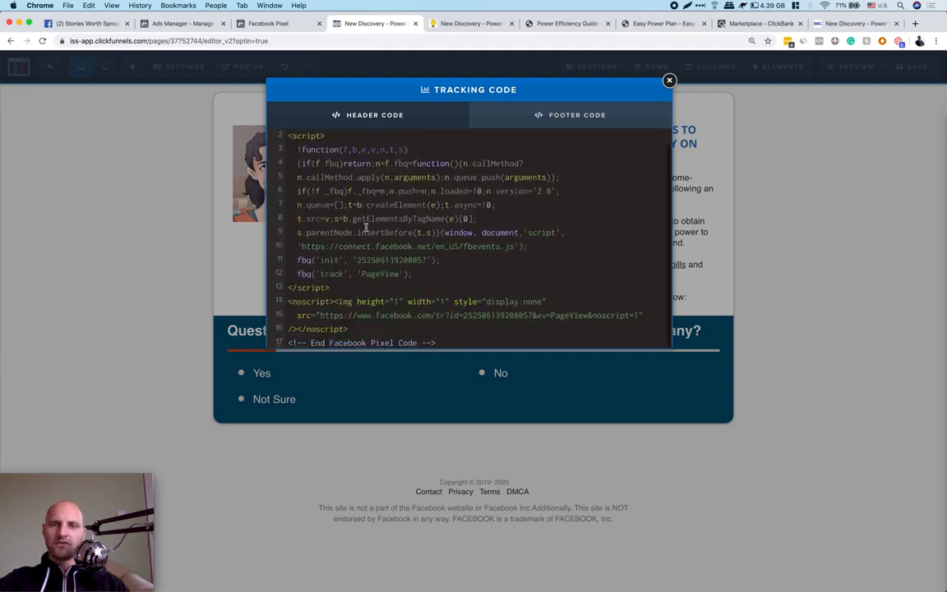
scroll(364, 221, up, 1)
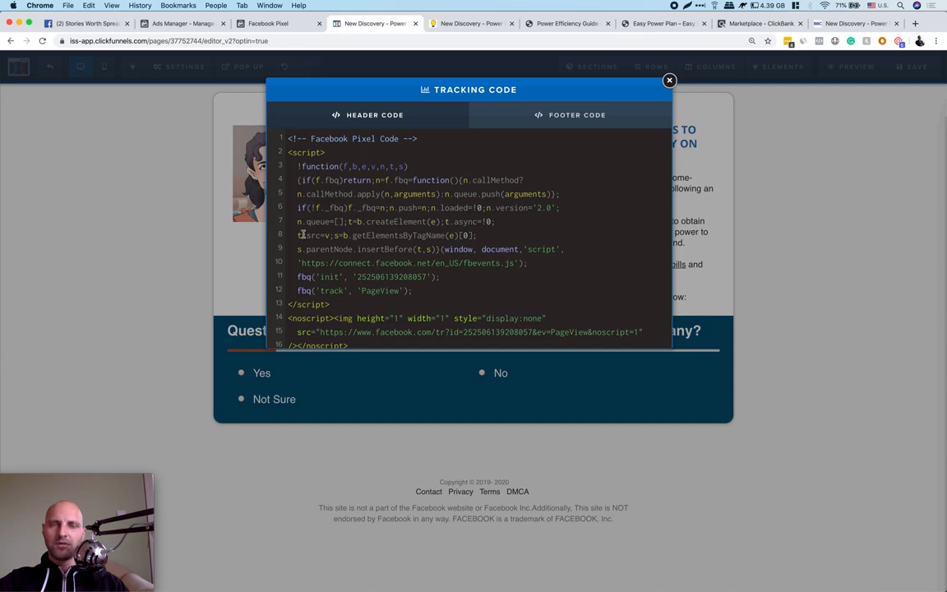
Copy the entire Facebook pixel script from the header tracking code and close the tracking code window
scroll(301, 234, down, 1)
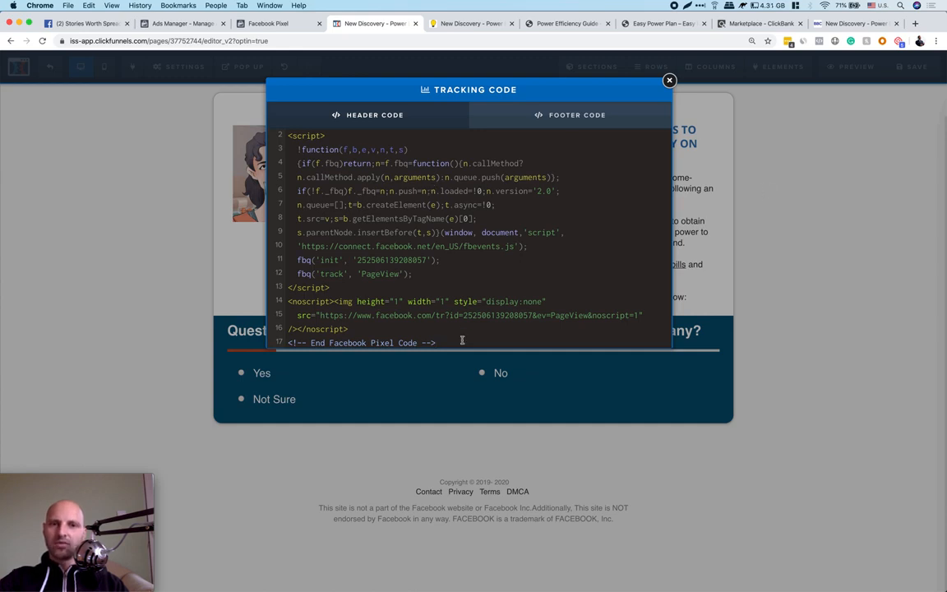
drag(461, 339, 226, 131)
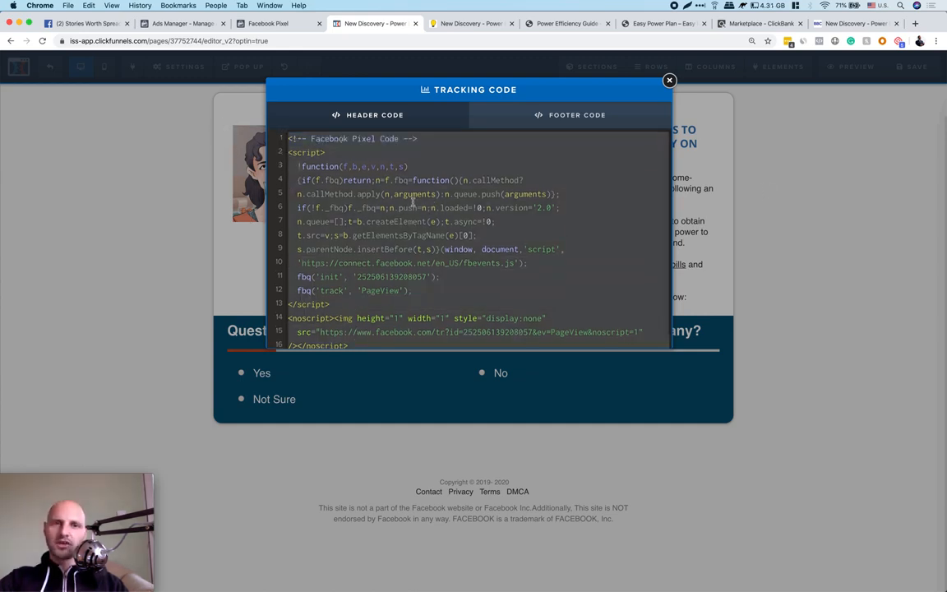
scroll(412, 203, down, 1)
right_click(365, 219)
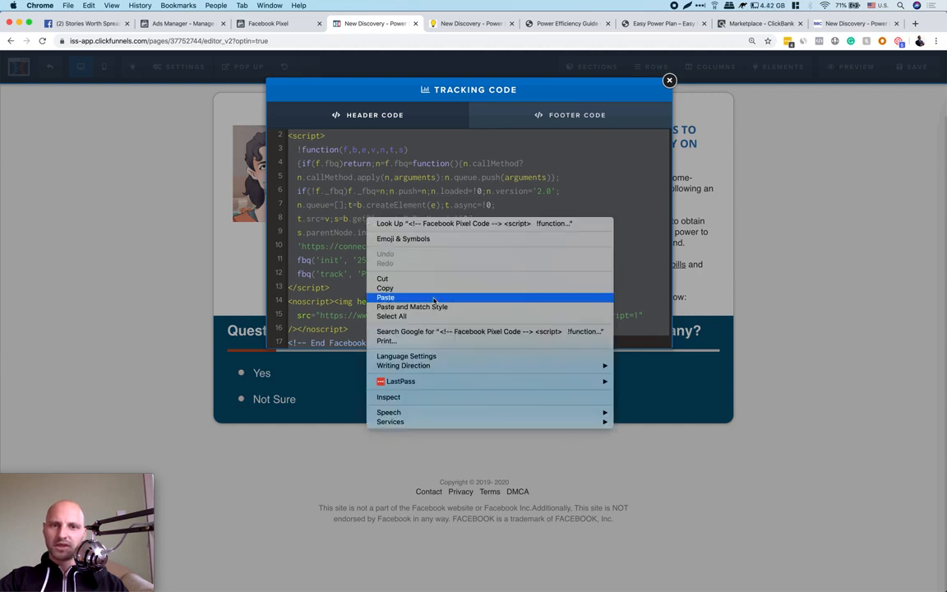
click(405, 290)
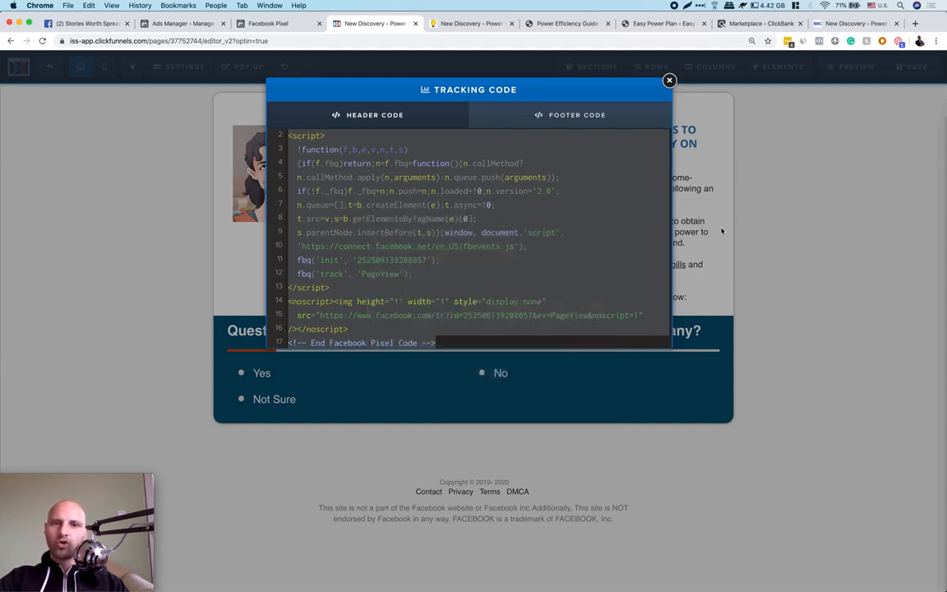
click(779, 221)
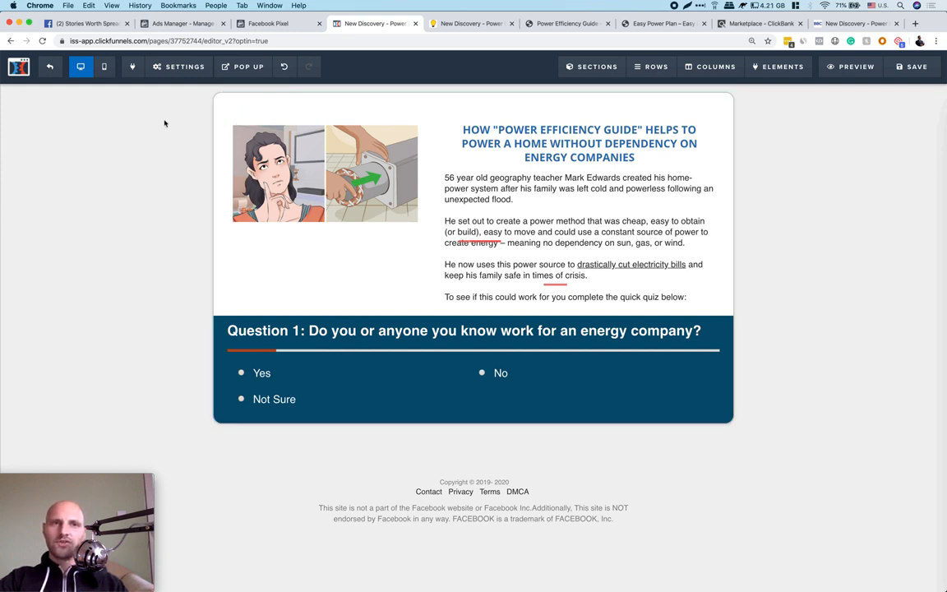
Return to the funnel steps, open the Bridge Page for editing and show its header tracking code
click(48, 71)
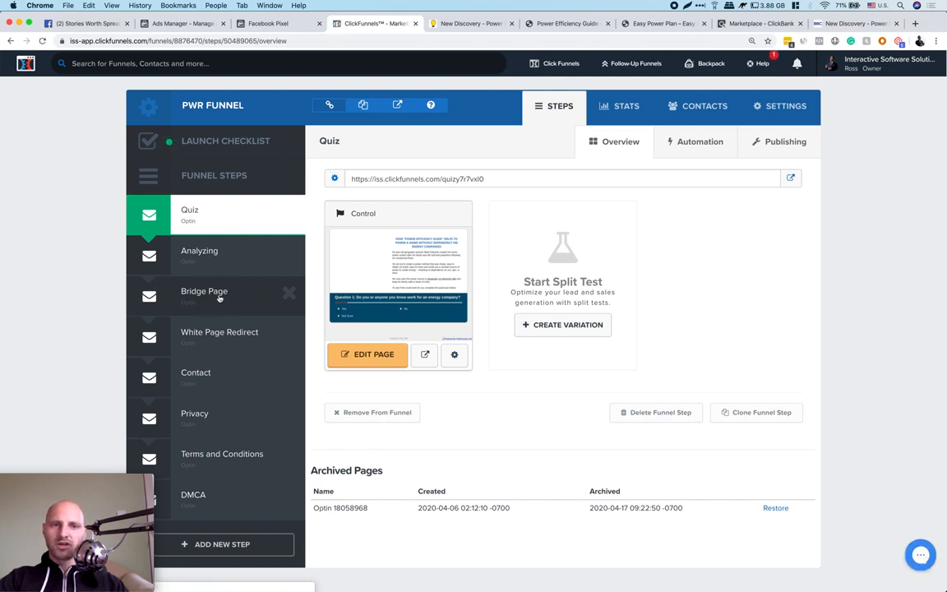
click(218, 299)
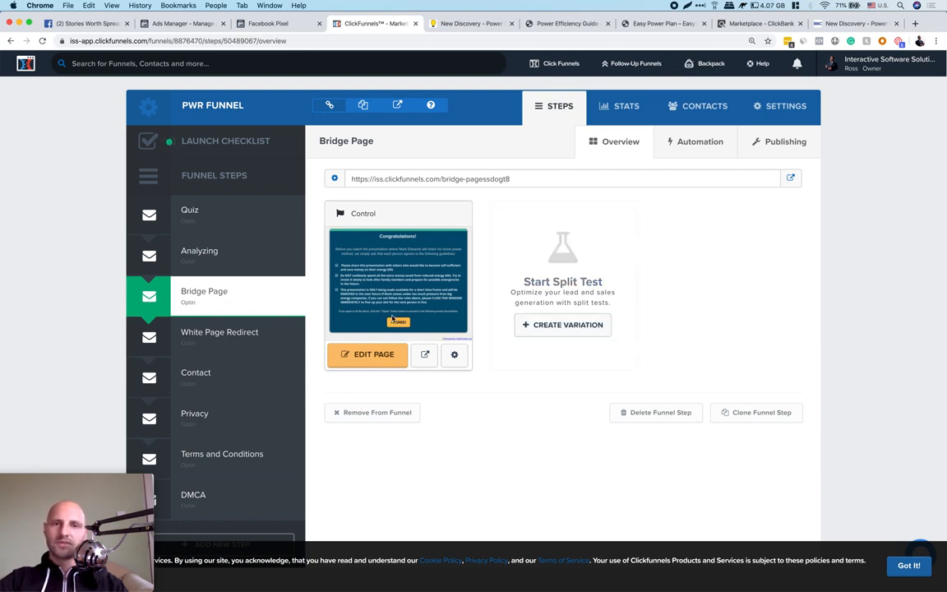
click(359, 357)
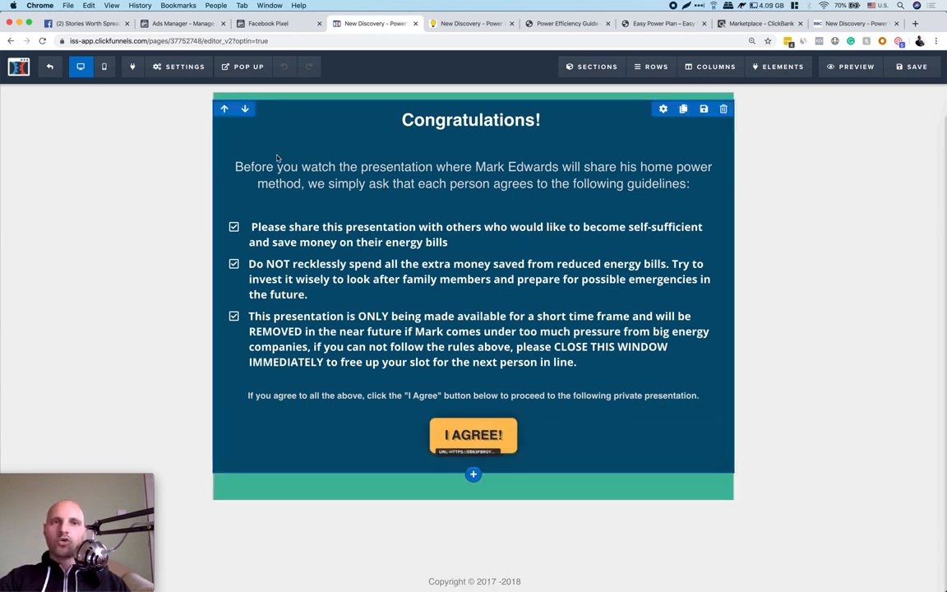
click(173, 70)
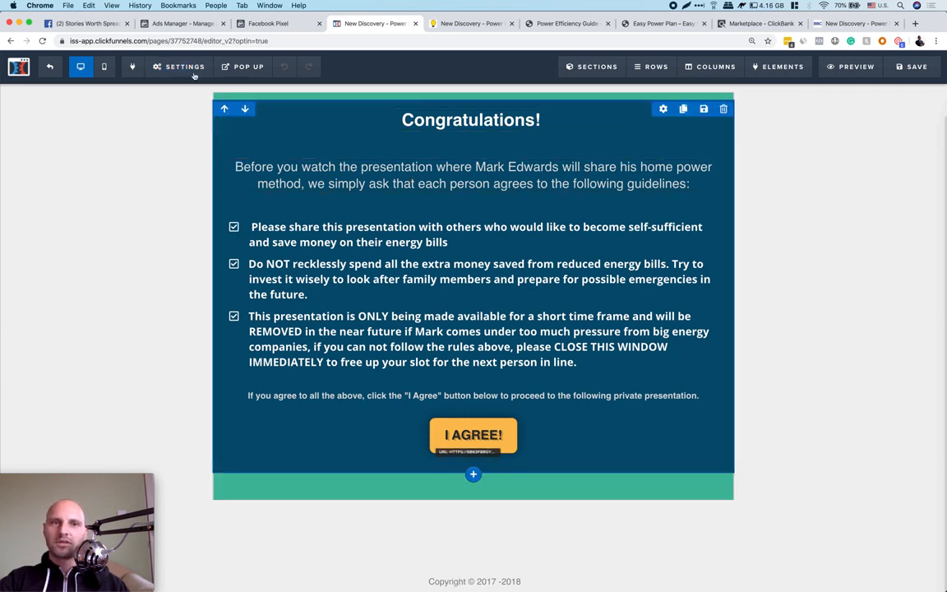
mouse_move(179, 66)
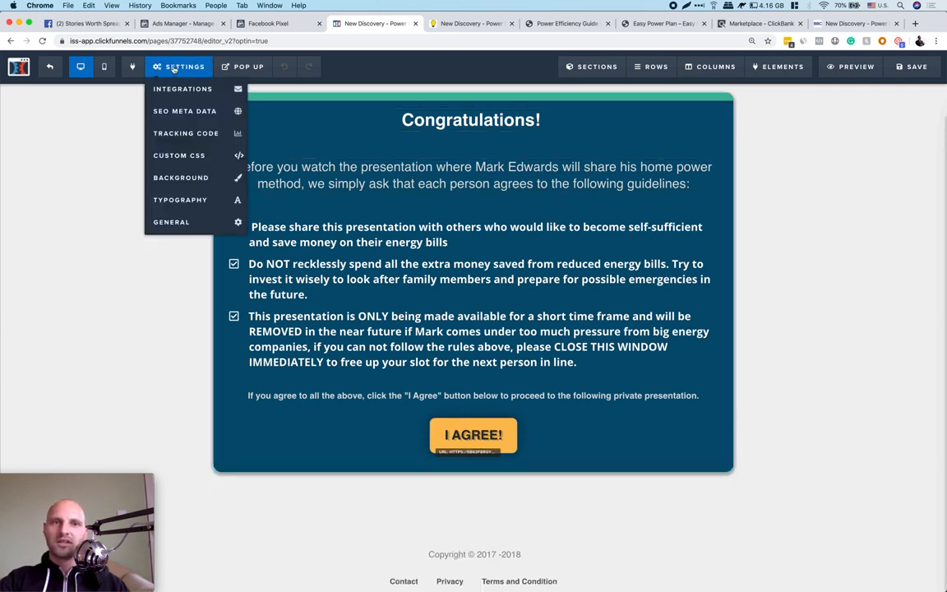
click(183, 135)
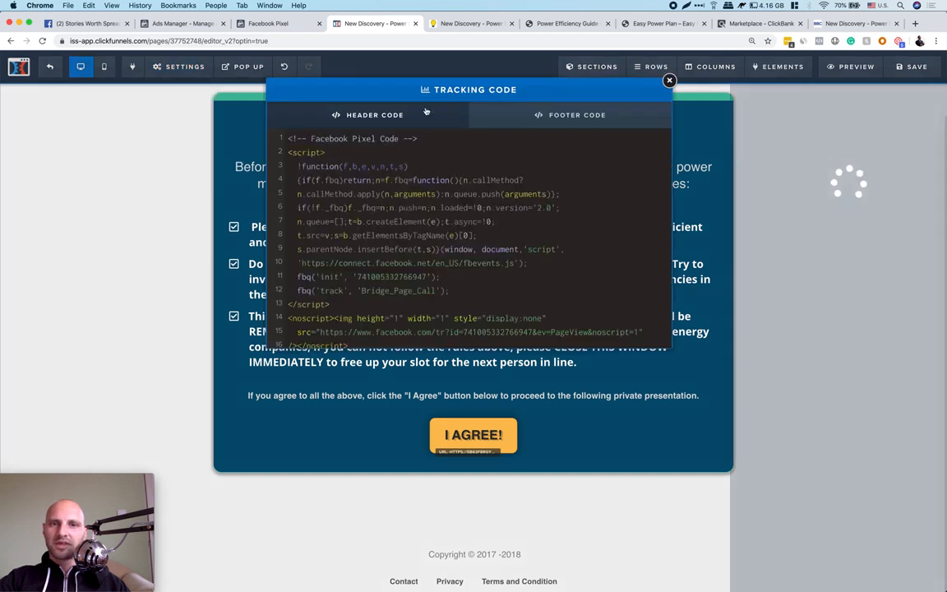
Examine the Bridge Page's existing Facebook pixel script, particularly the track line with the Bridge_Page_Call event
scroll(419, 215, down, 2)
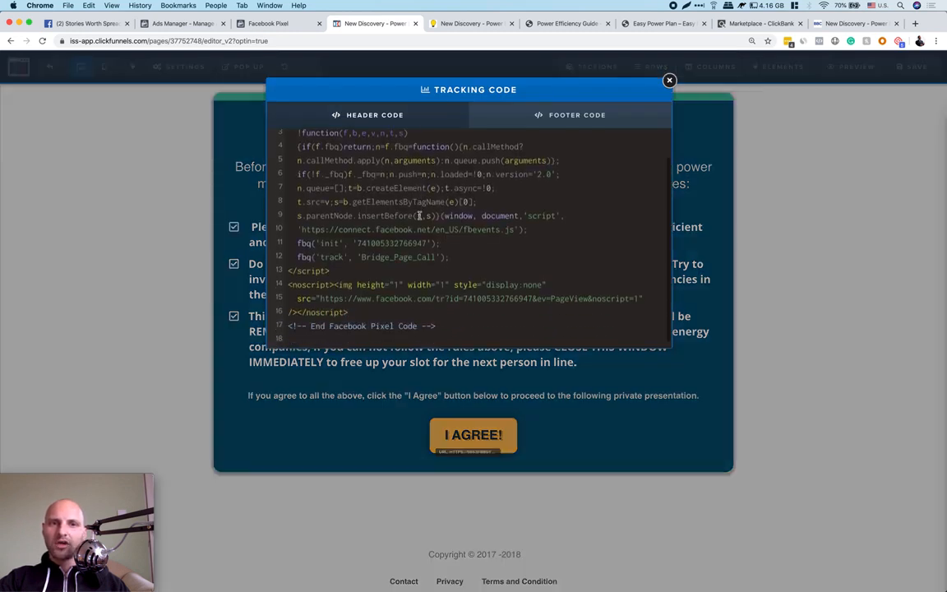
scroll(402, 225, up, 2)
scroll(401, 225, down, 2)
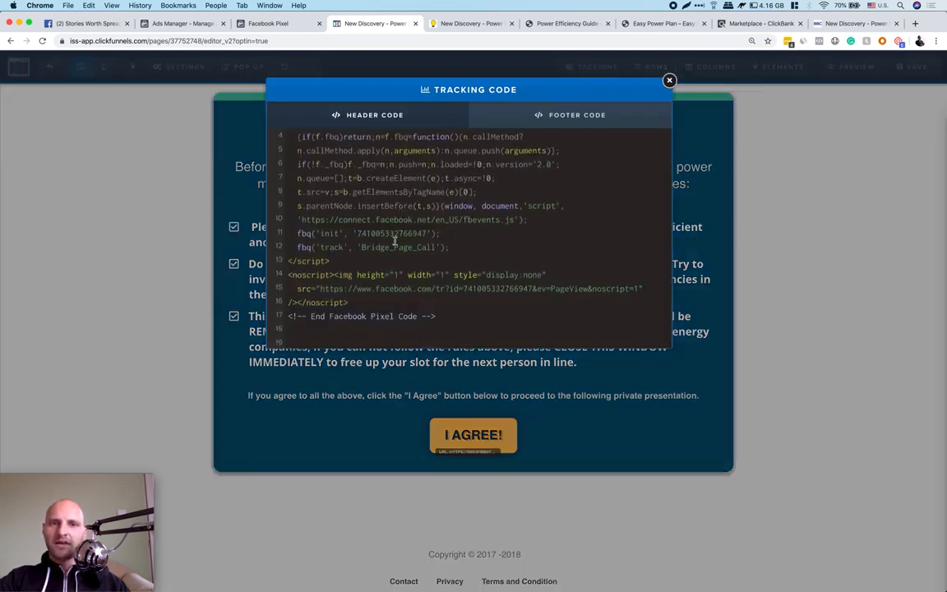
scroll(389, 197, up, 2)
scroll(350, 158, down, 3)
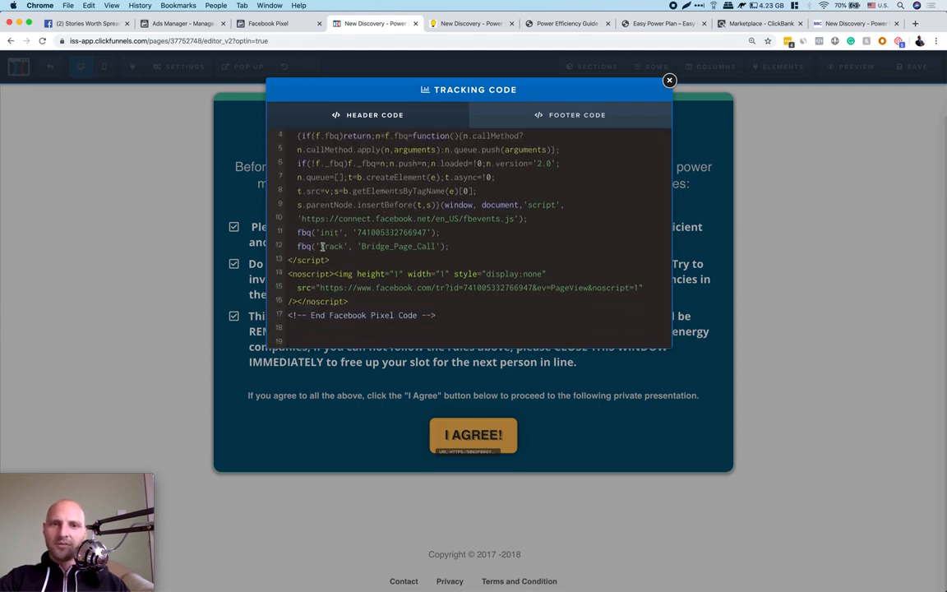
click(411, 247)
drag(410, 247, 300, 247)
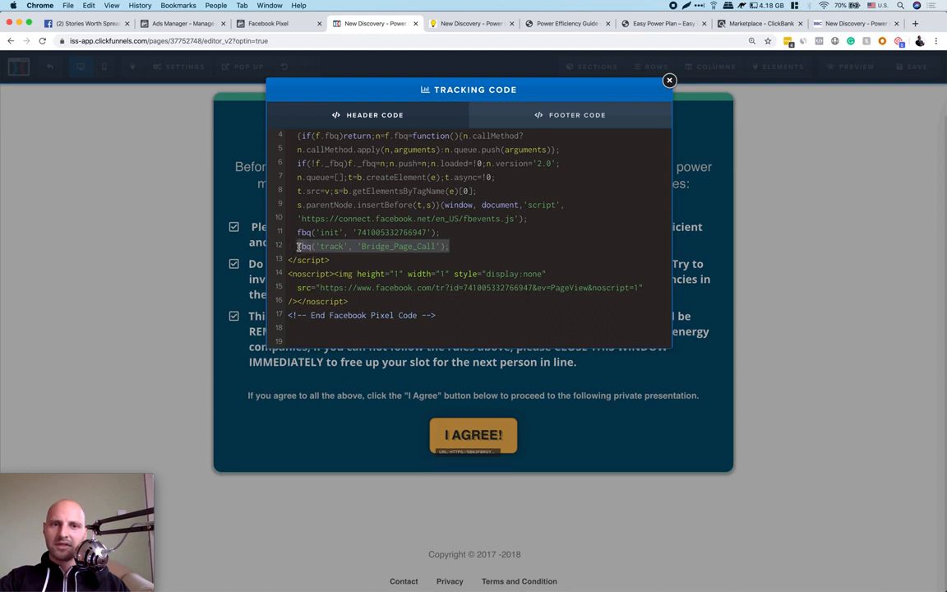
click(393, 246)
click(361, 247)
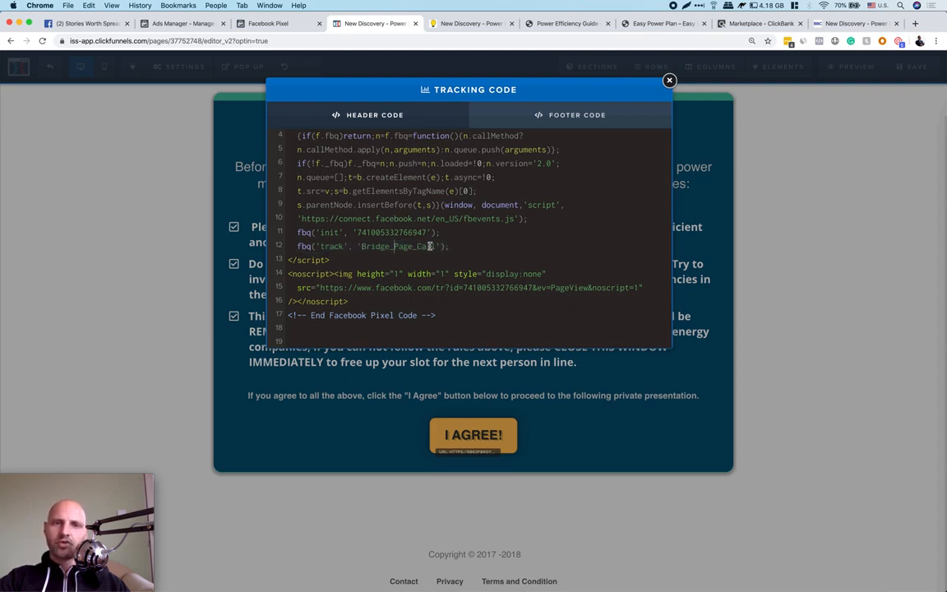
drag(432, 246, 365, 250)
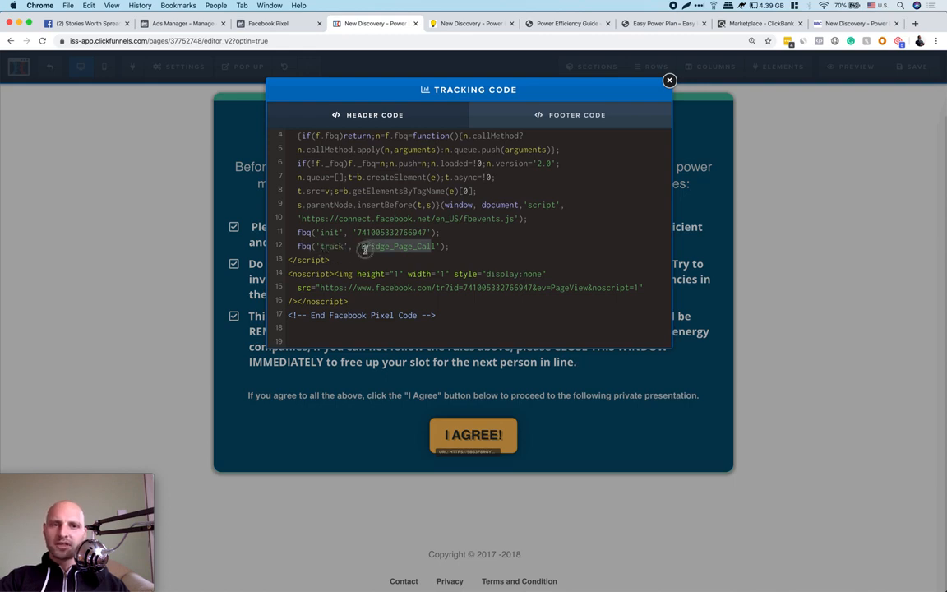
click(455, 247)
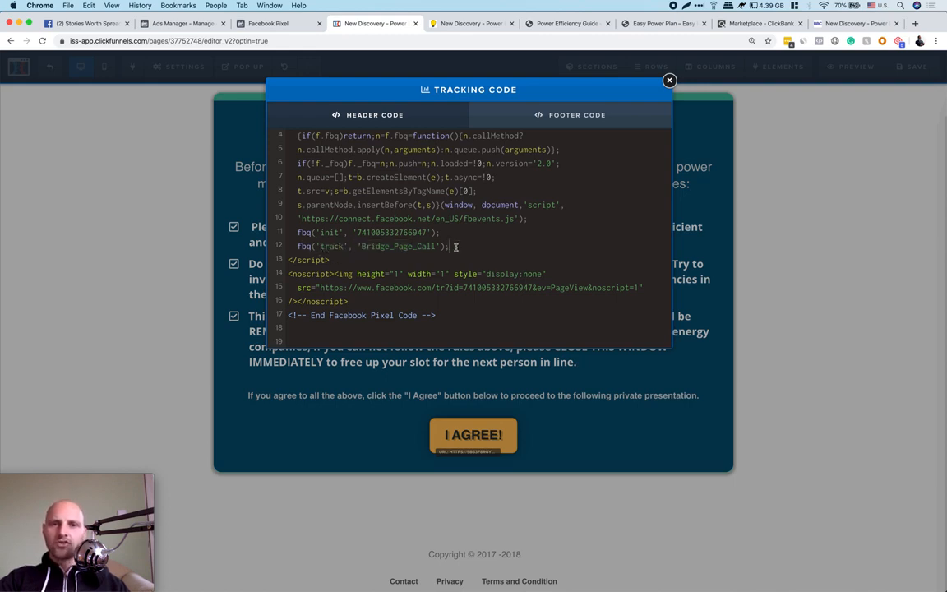
drag(456, 248, 295, 247)
Replace all of the Bridge Page's existing header tracking code with the copied Facebook pixel script
drag(468, 315, 226, 97)
key(BackSpace)
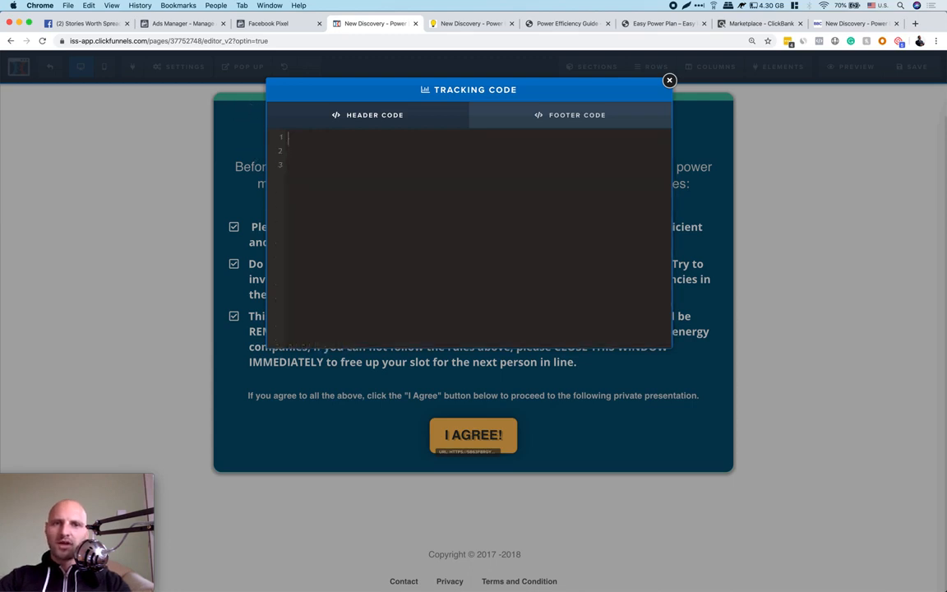
right_click(315, 153)
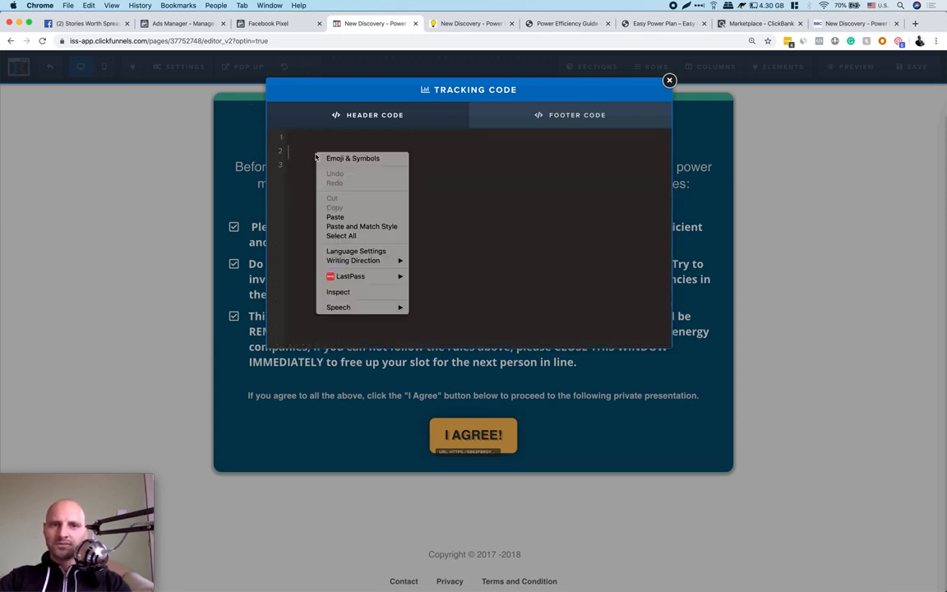
click(345, 218)
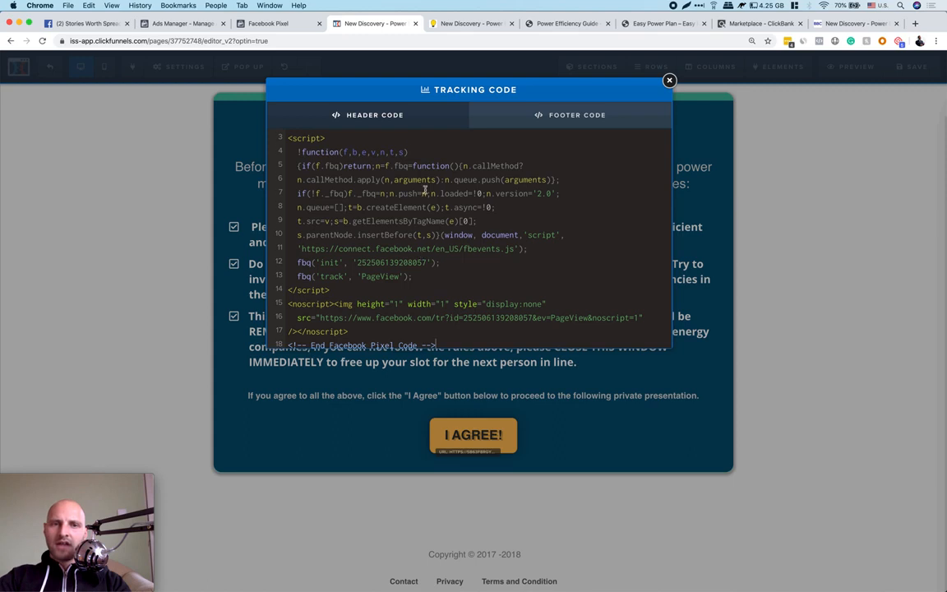
scroll(425, 191, down, 1)
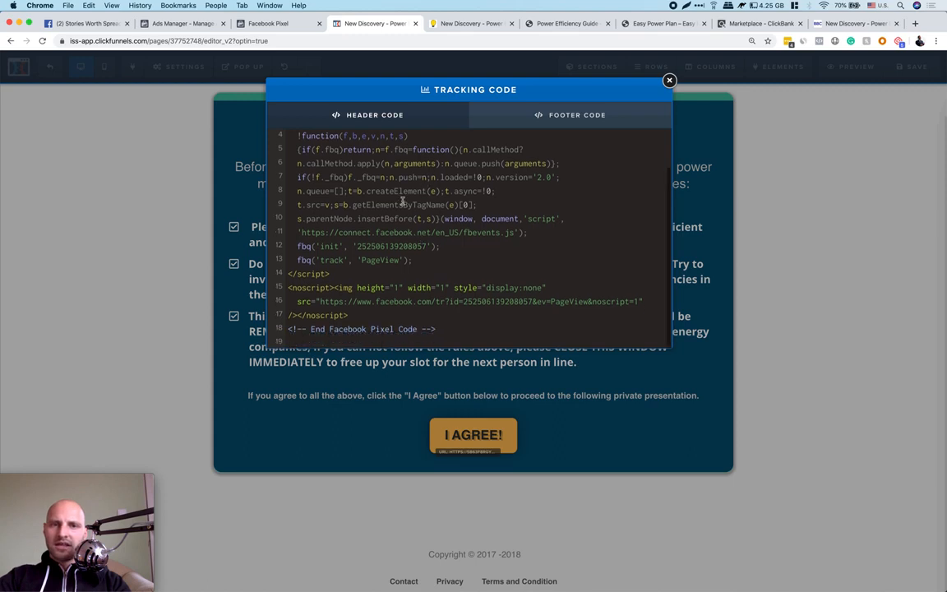
Duplicate the fbq('track', 'PageView'); line directly below itself and align its indentation with the original
drag(317, 260, 291, 260)
right_click(313, 259)
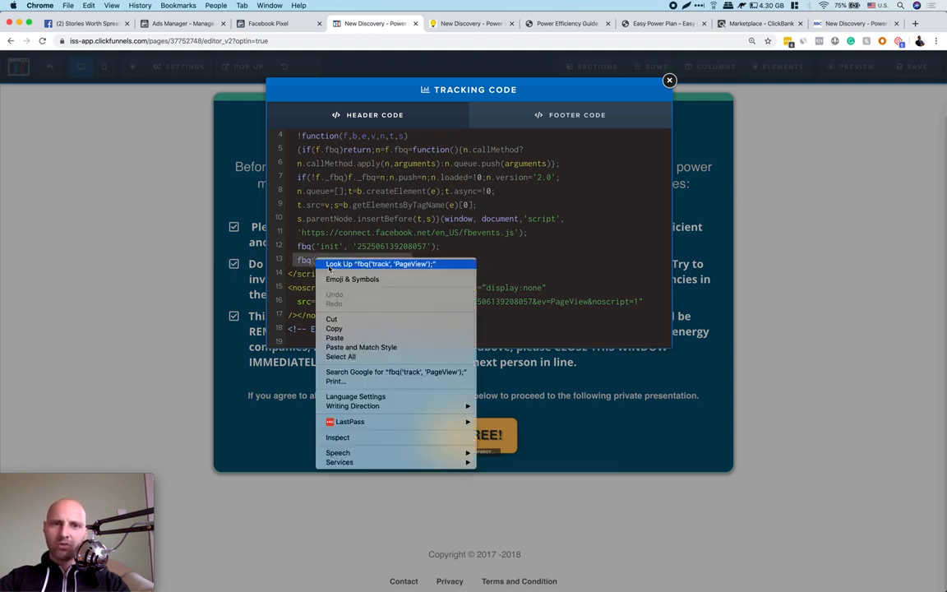
click(345, 323)
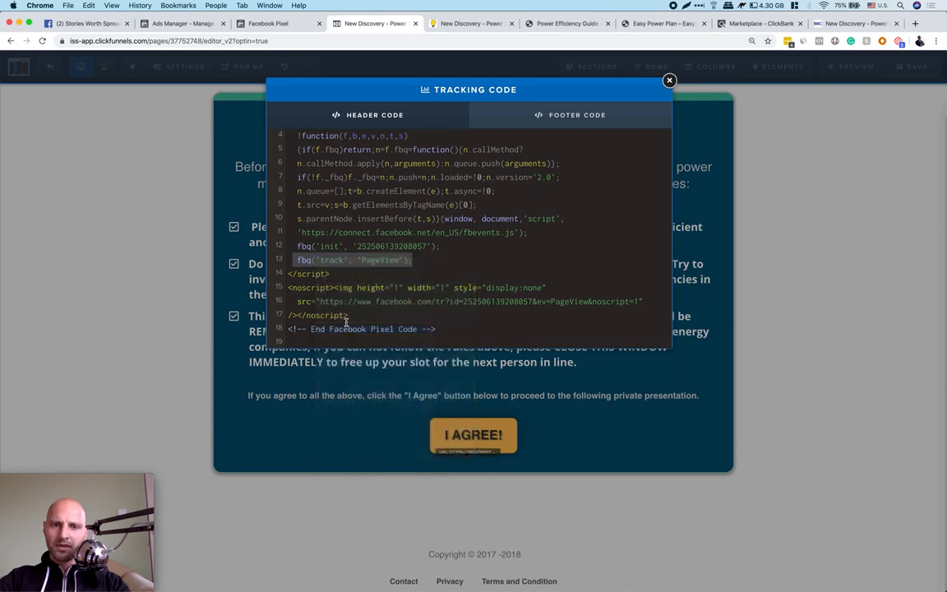
click(420, 260)
key(Return)
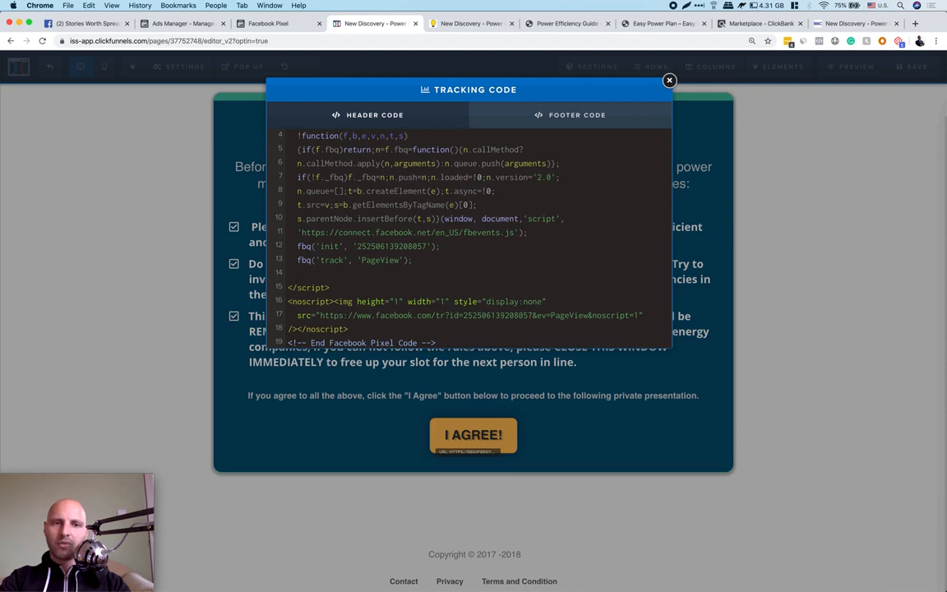
key(super+v)
click(302, 274)
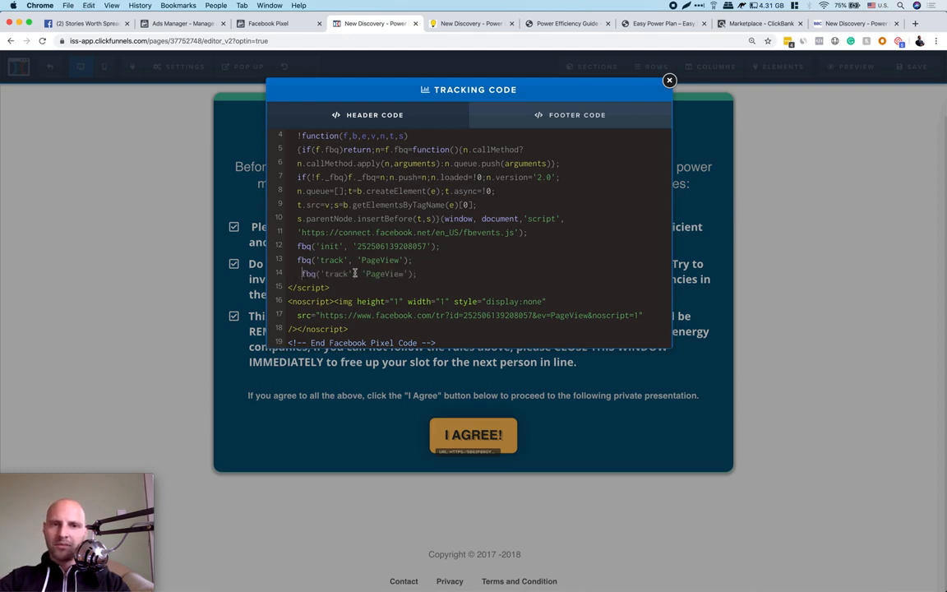
key(BackSpace)
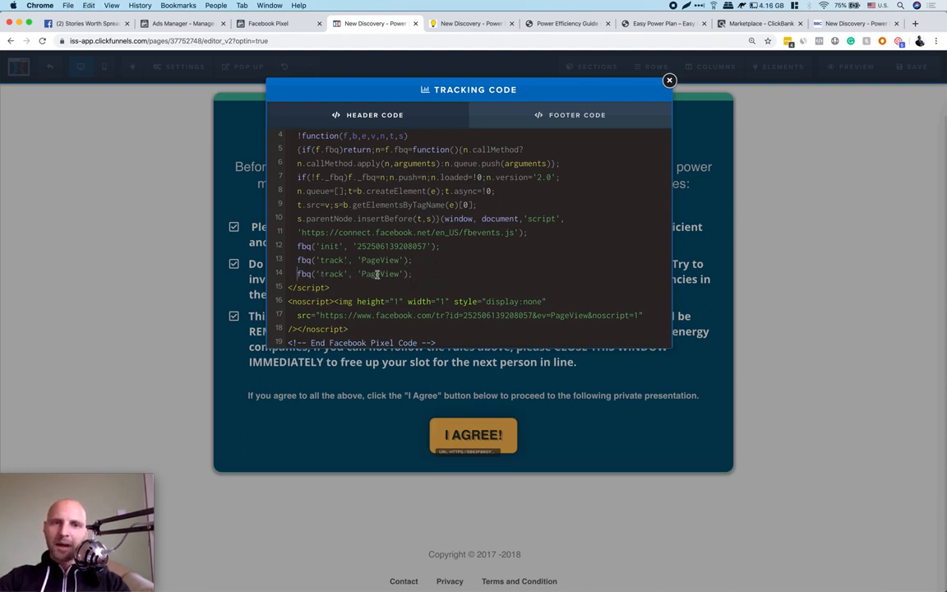
Change the event name in the duplicated track line to Lead
double_click(380, 273)
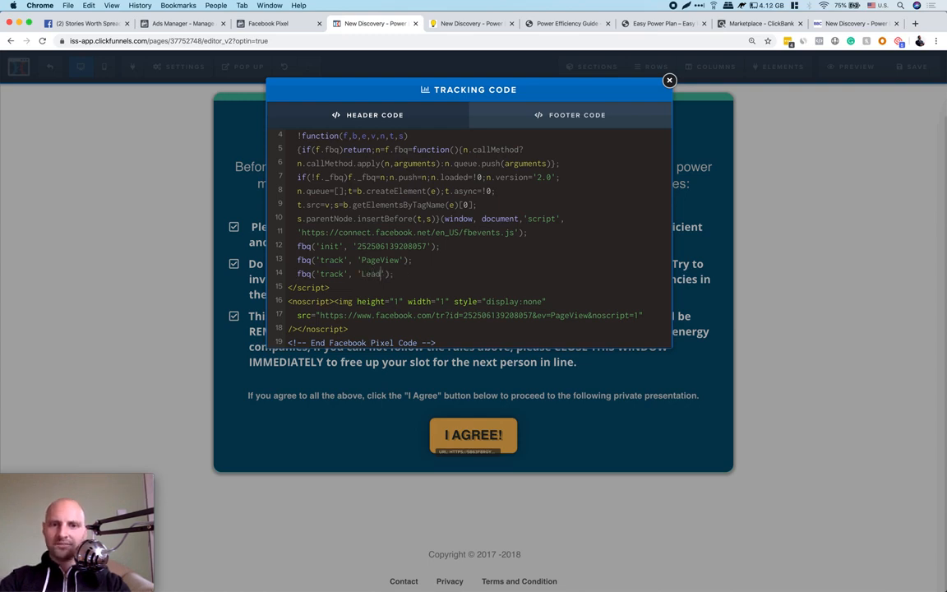
text(ad)
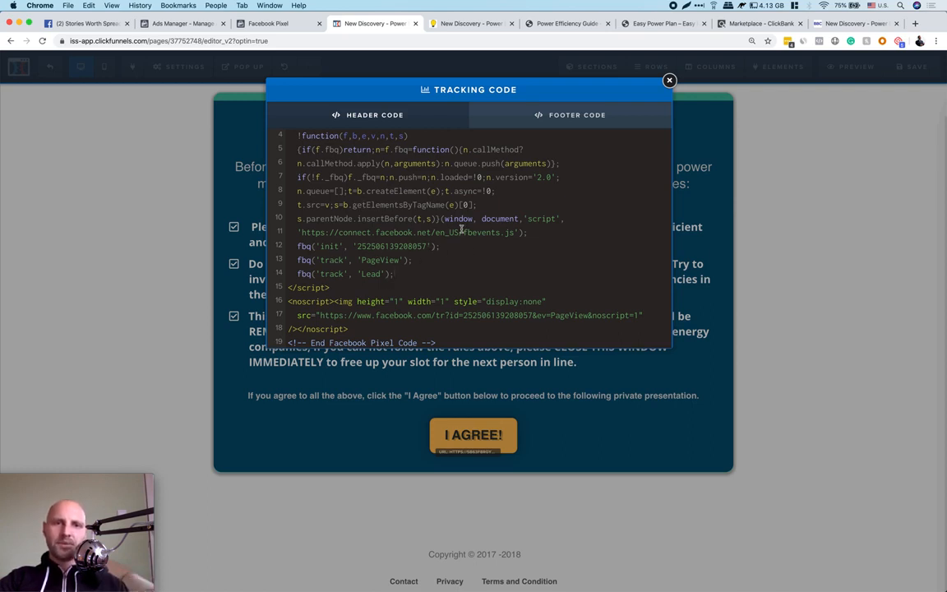
scroll(448, 279, down, 1)
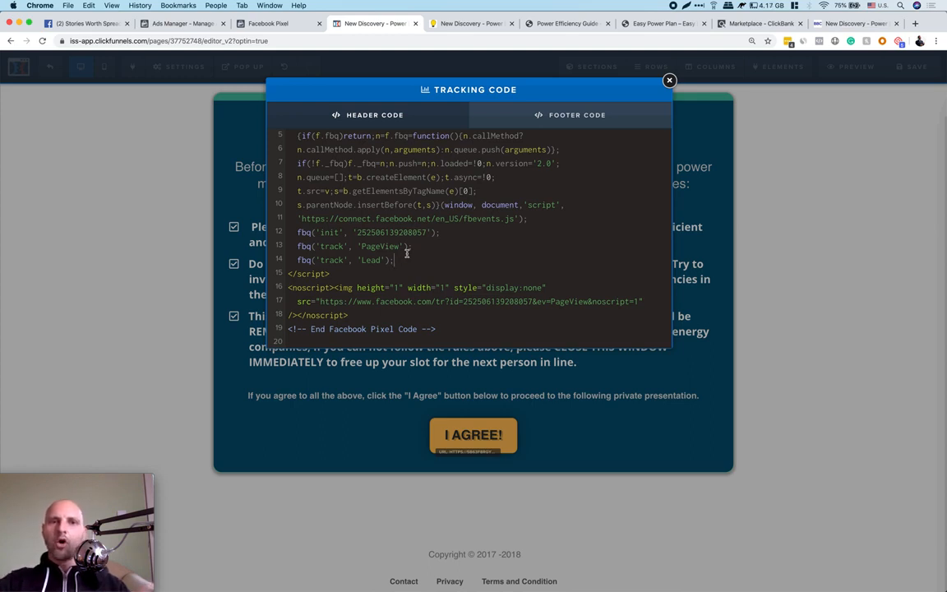
Try Final_Page as the event name in the second track line
double_click(371, 261)
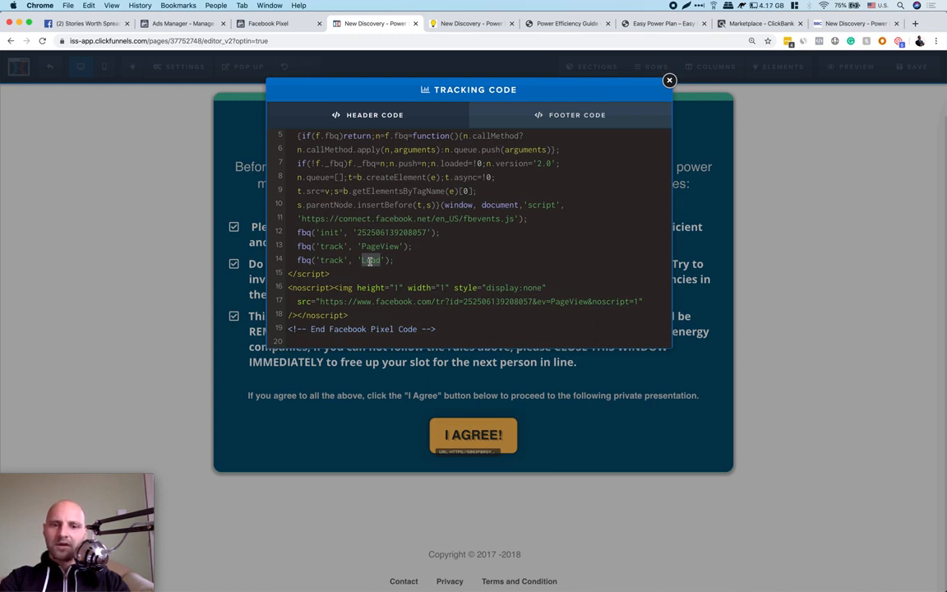
text(Final)
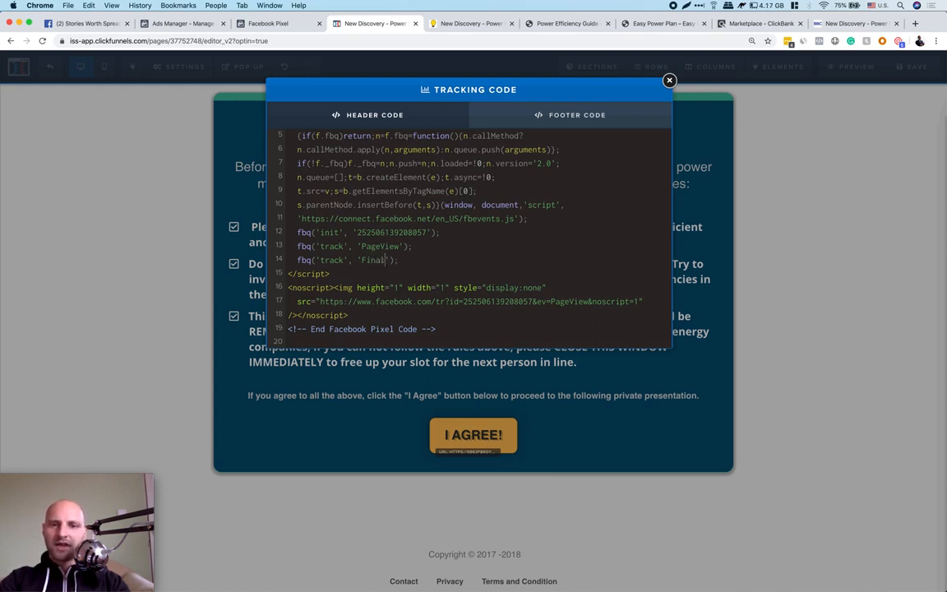
text(_Page)
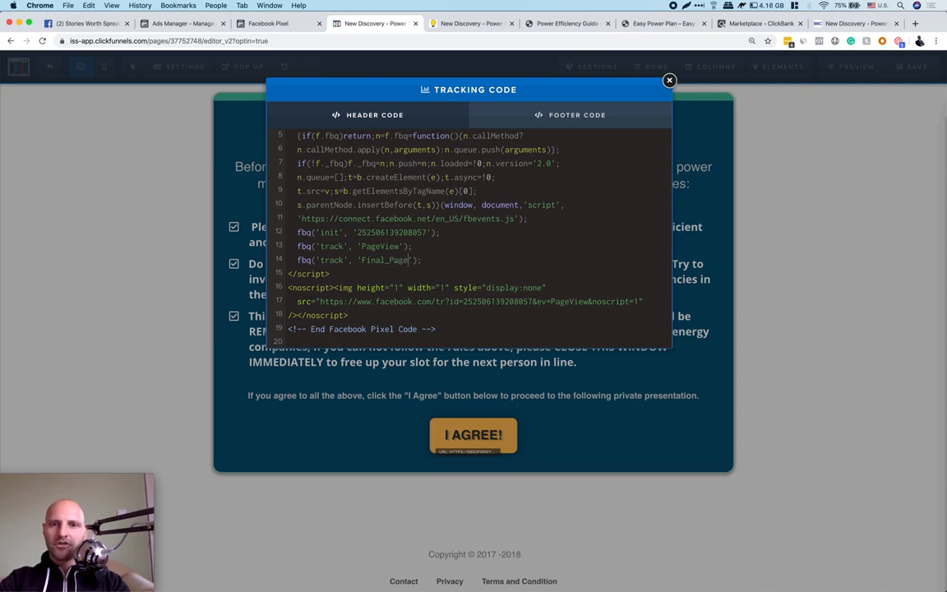
Clear the second track line's event name, set it to Leads and close the tracking code window
key(BackSpace)
key(BackSpace)
key(BackSpace)
key(BackSpace)
key(BackSpace)
key(BackSpace)
key(BackSpace)
key(BackSpace)
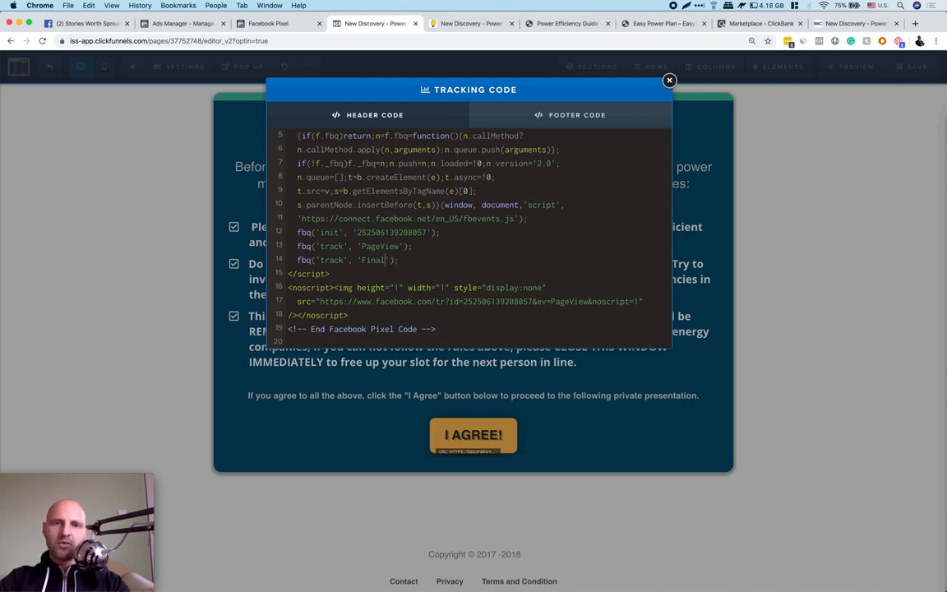
key(BackSpace)
key(BackSpace)
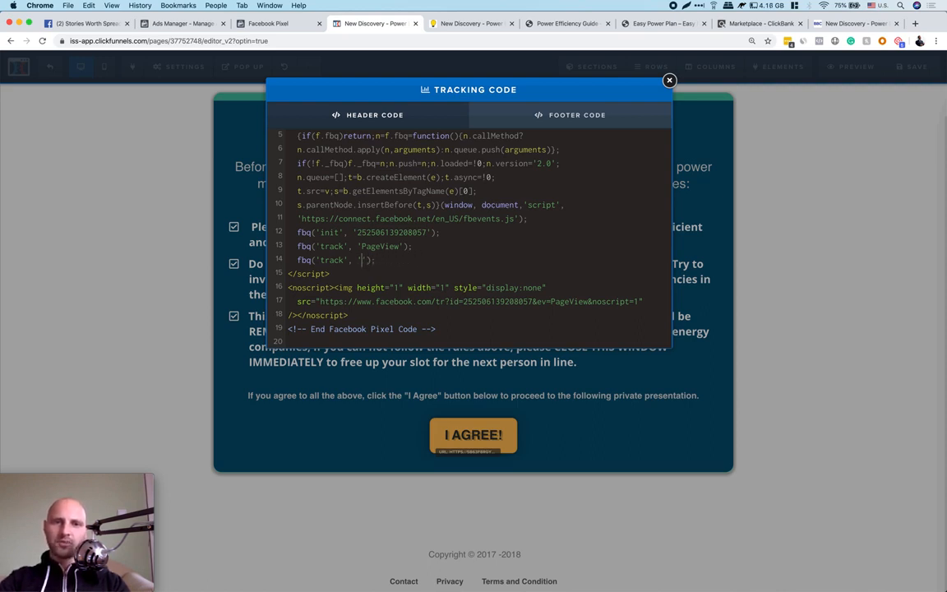
text(Leads)
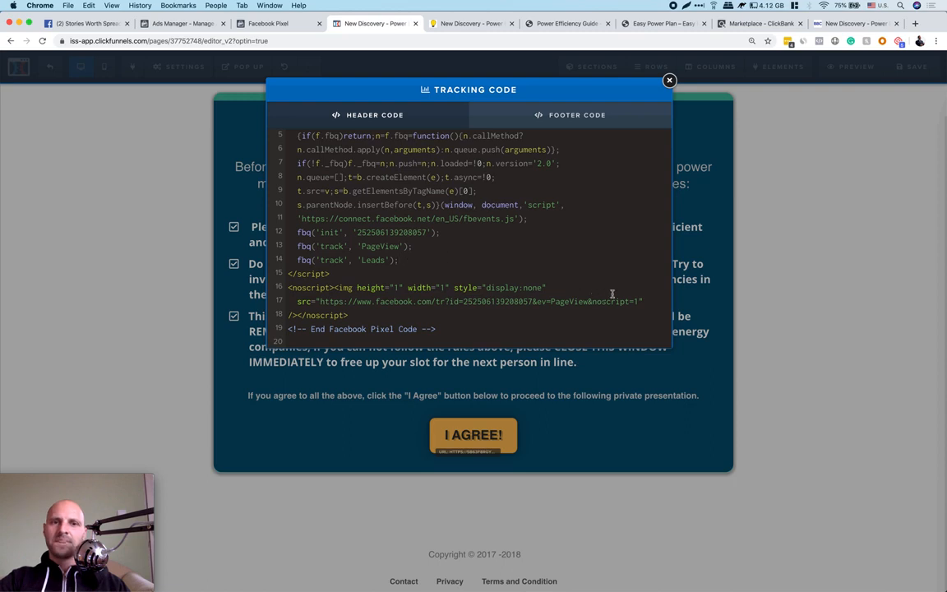
click(767, 217)
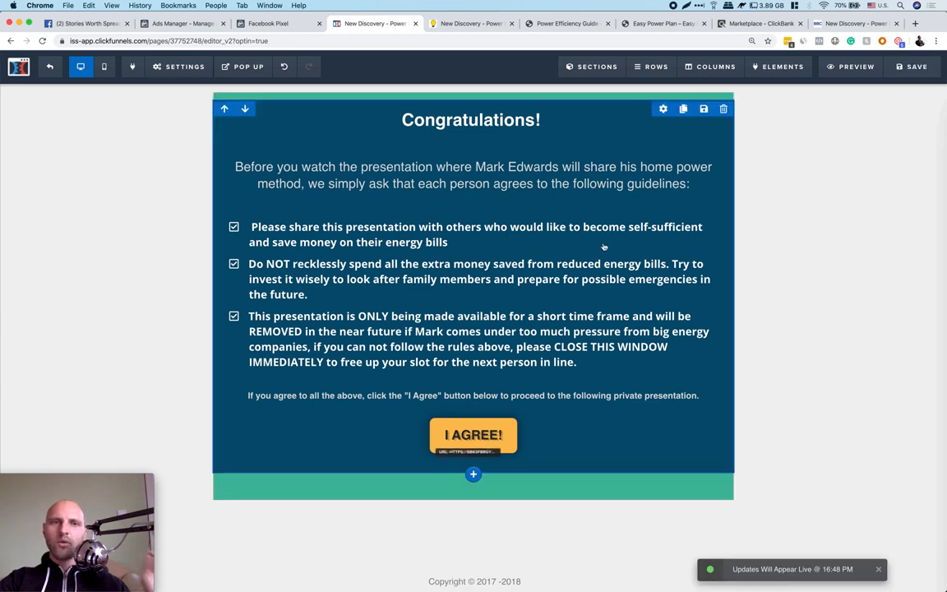
Test the live quiz at brightideasdaily.com/nrgy-quiz by answering its four questions, and return from the page it leads to
click(474, 23)
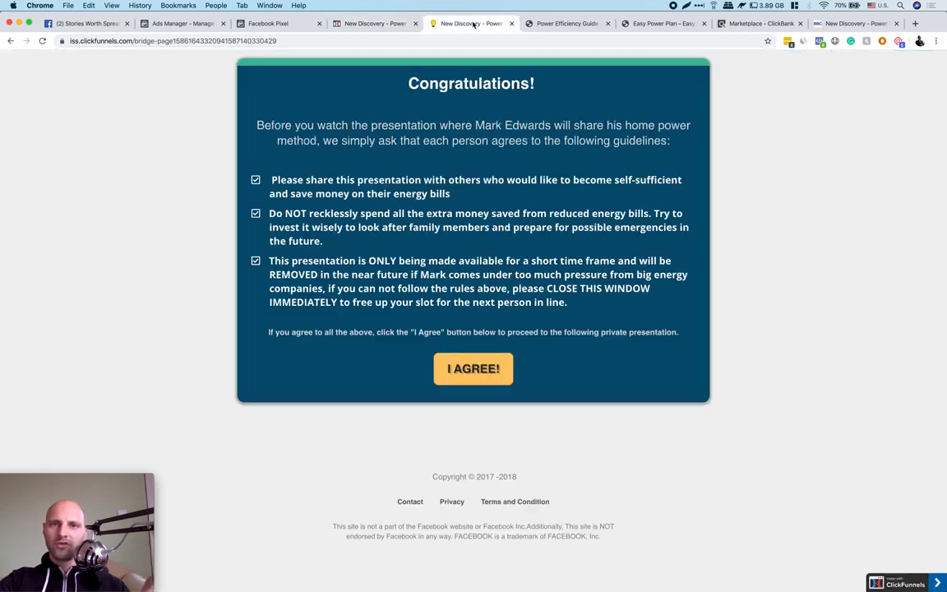
click(10, 41)
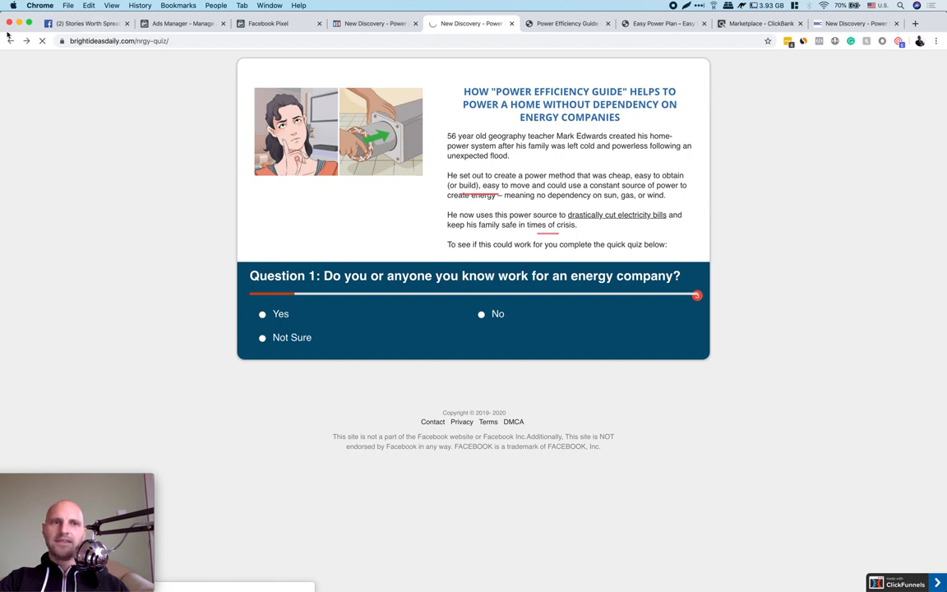
click(389, 320)
click(482, 346)
click(482, 346)
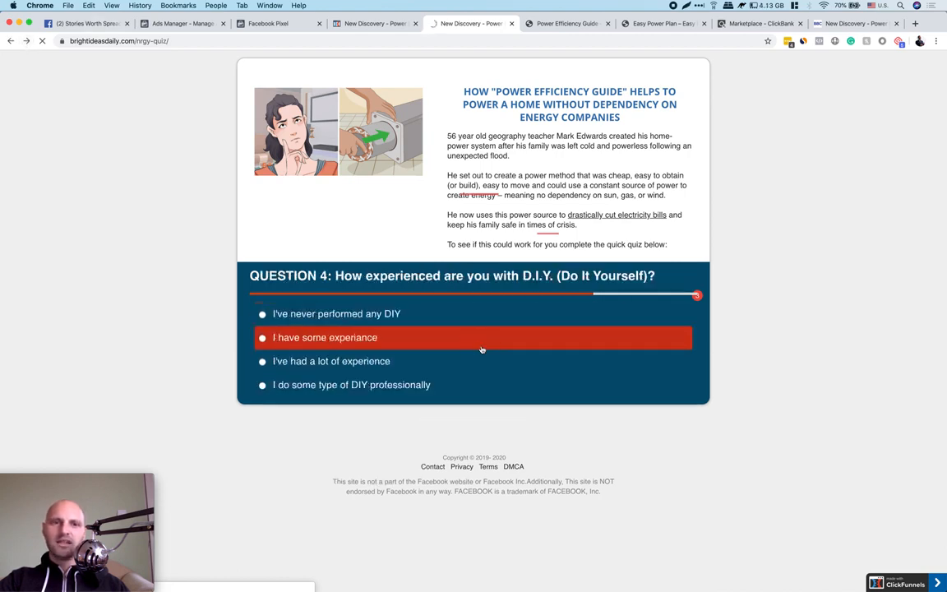
click(411, 362)
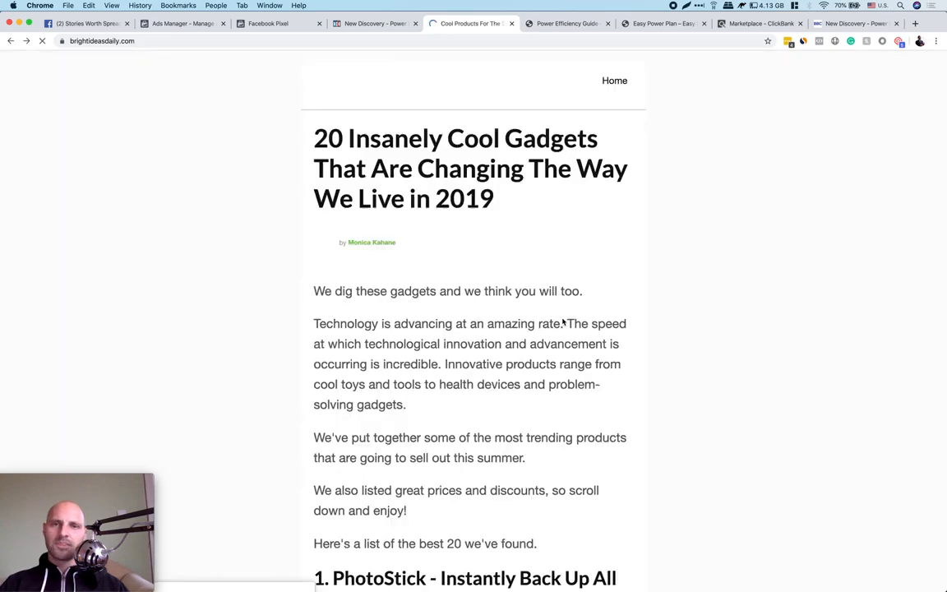
click(11, 41)
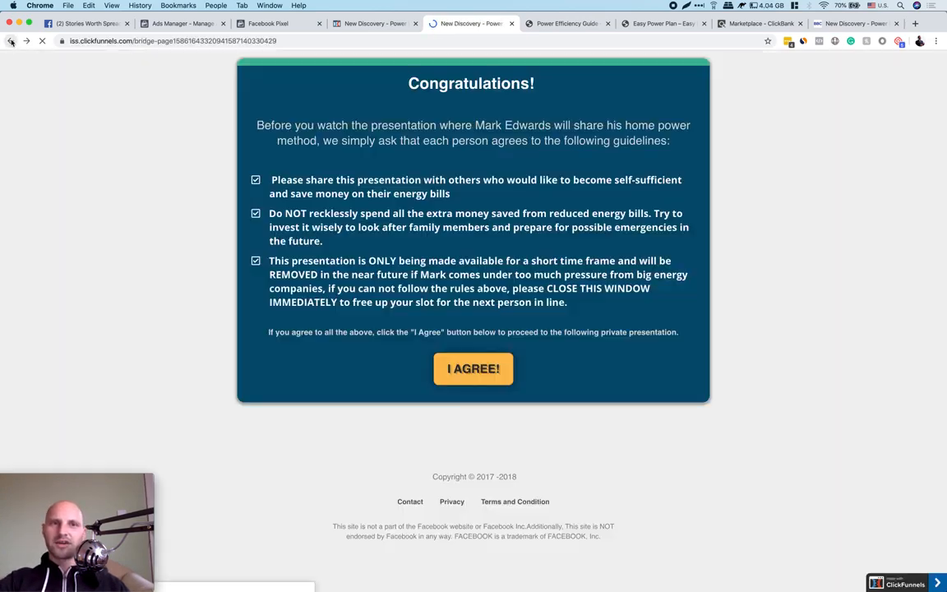
Load the alternative Power Efficiency Guide quiz at zoomflux.com/pwr-qza/
click(204, 40)
text(zoom)
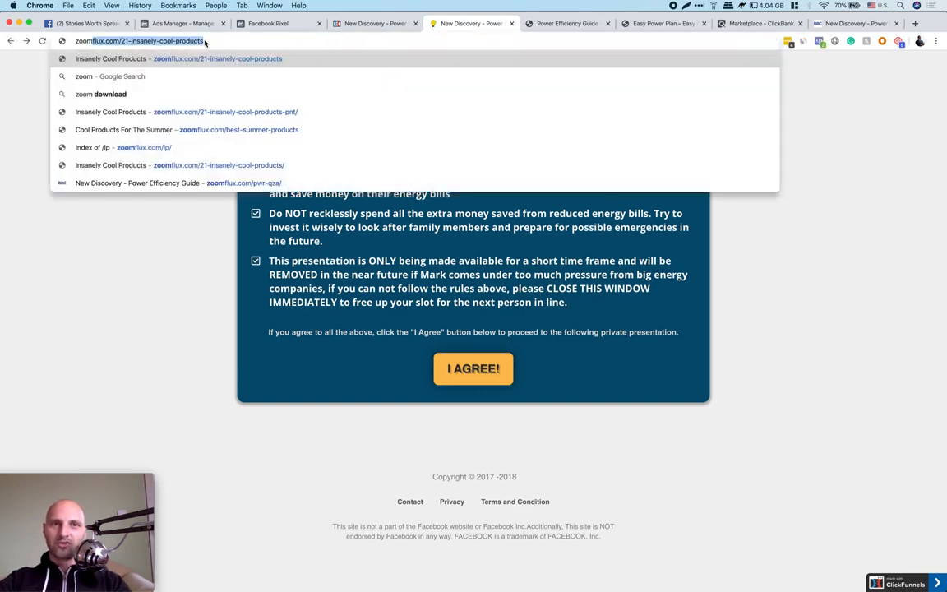
text(flux.com/21-insanely-cool-)
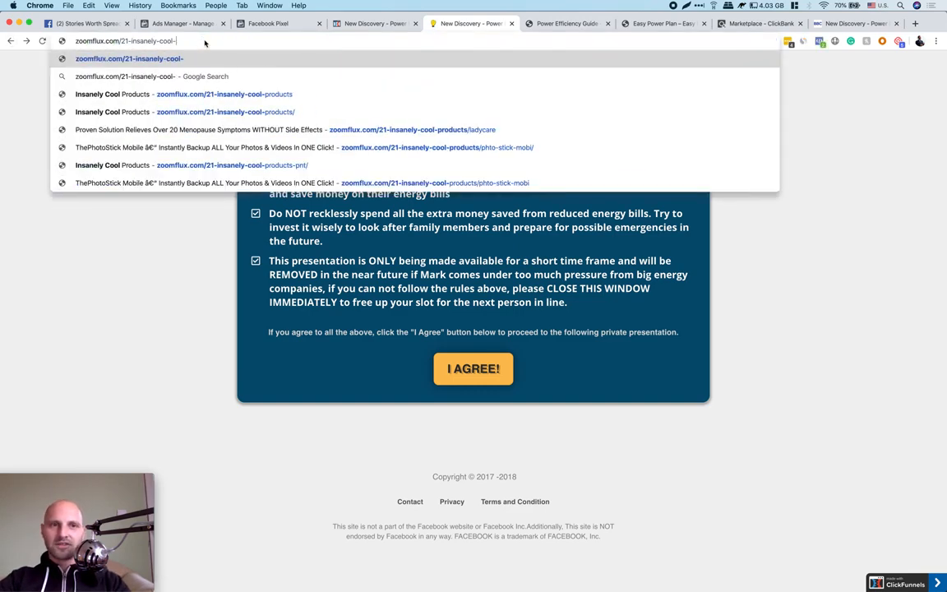
key(BackSpace)
key(BackSpace)
key(BackSpace)
key(BackSpace)
key(BackSpace)
key(BackSpace)
key(BackSpace)
key(BackSpace)
key(BackSpace)
key(BackSpace)
key(BackSpace)
key(BackSpace)
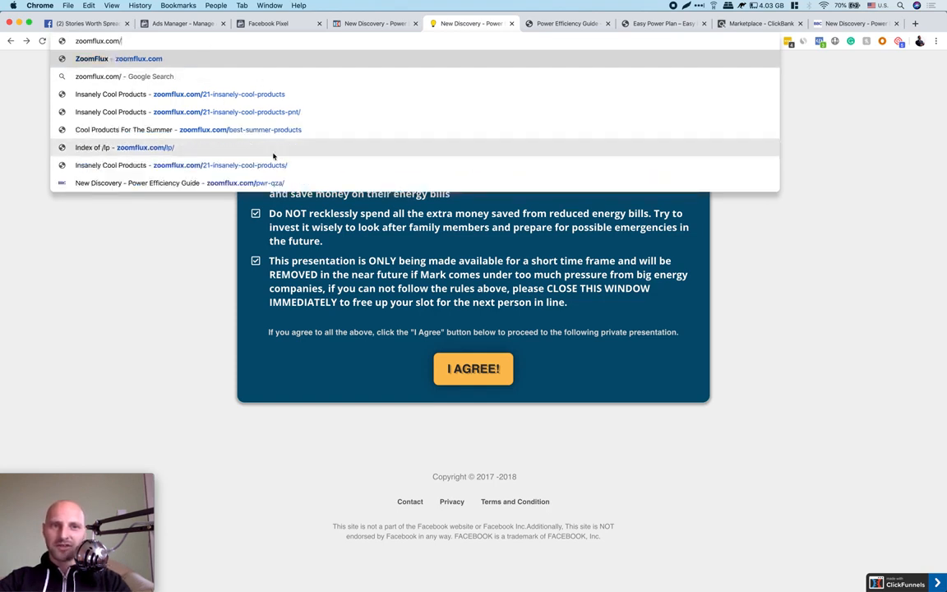
click(220, 182)
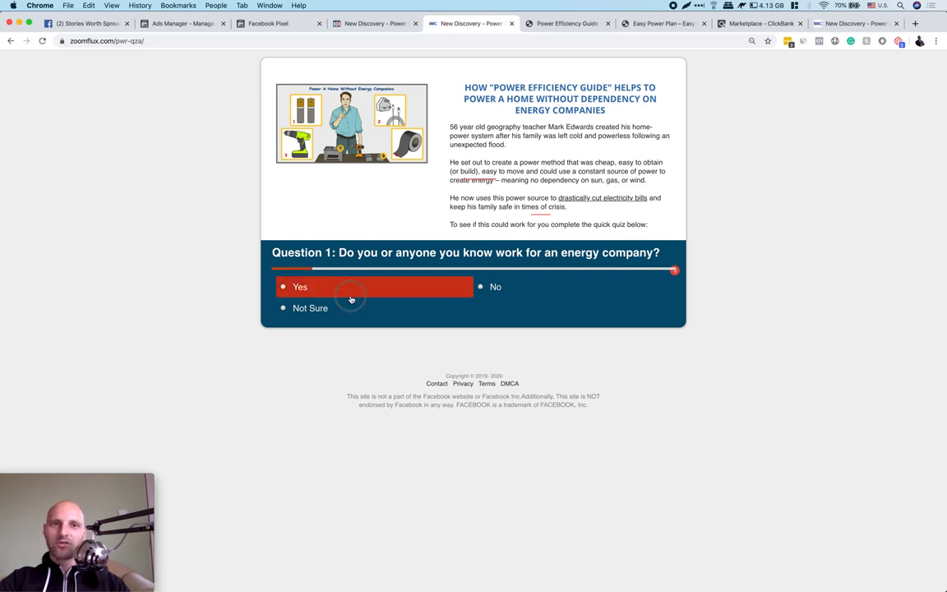
Complete the quiz to reach its bridge page, answering Yes first, I produce my own for electricity and I've had a lot of experience for D.I.Y
click(354, 291)
click(390, 307)
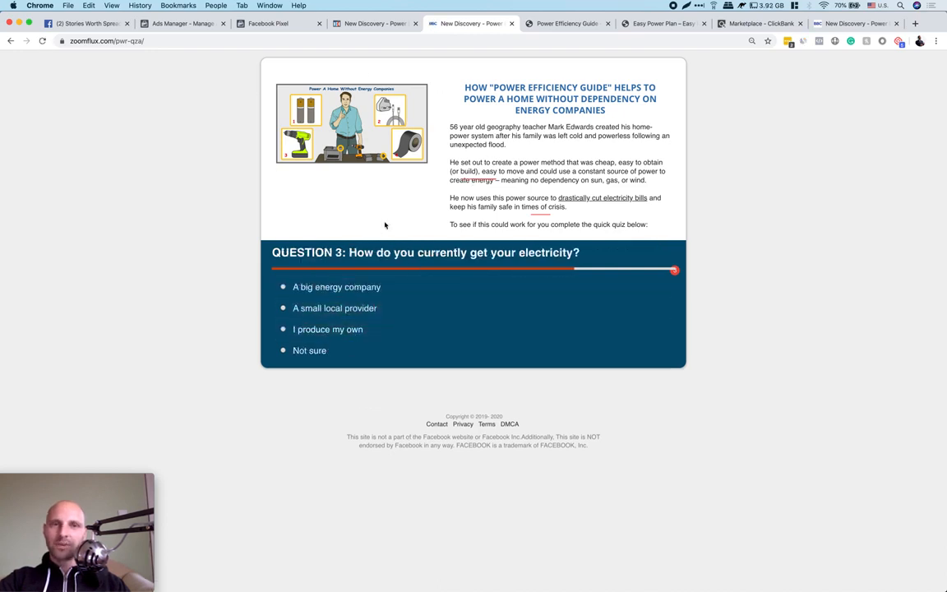
click(331, 329)
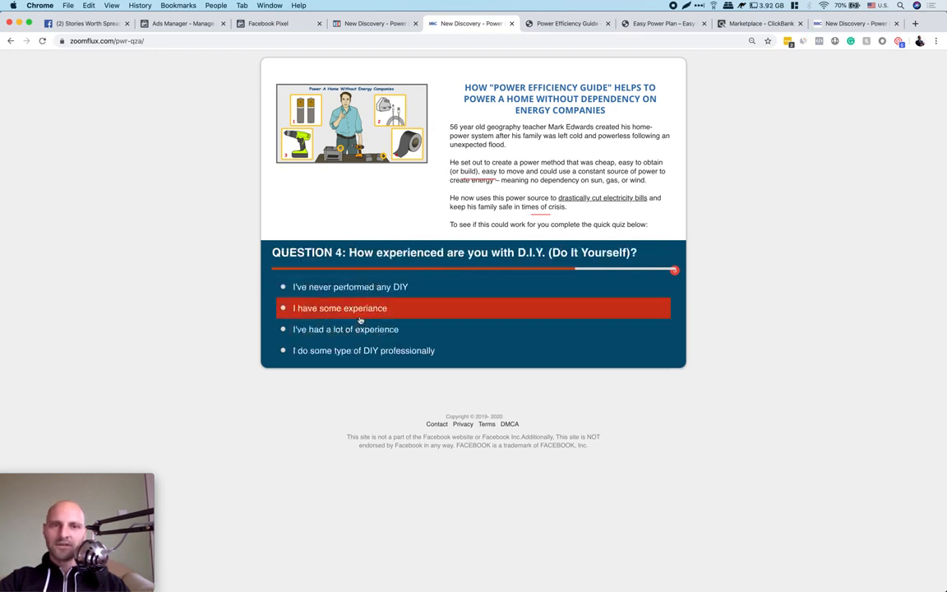
click(415, 338)
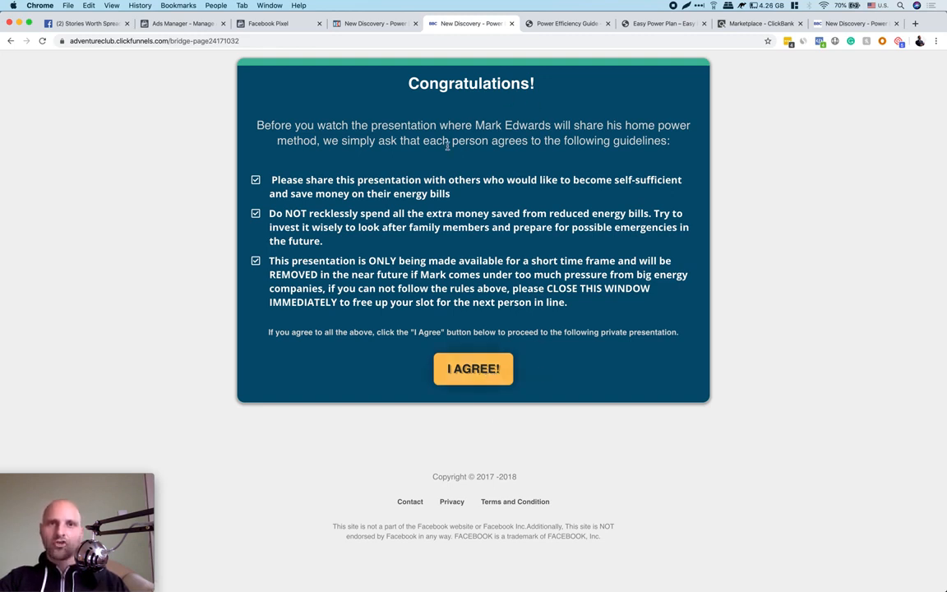
Add a Custom JS/HTML element below the I Agree button on the bridge page in the ClickFunnels editor
click(351, 24)
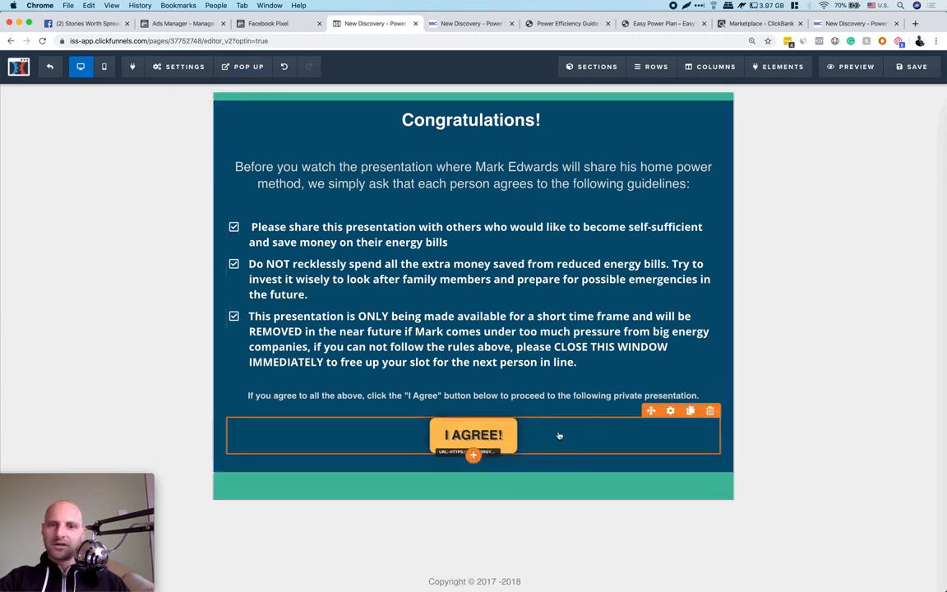
click(474, 456)
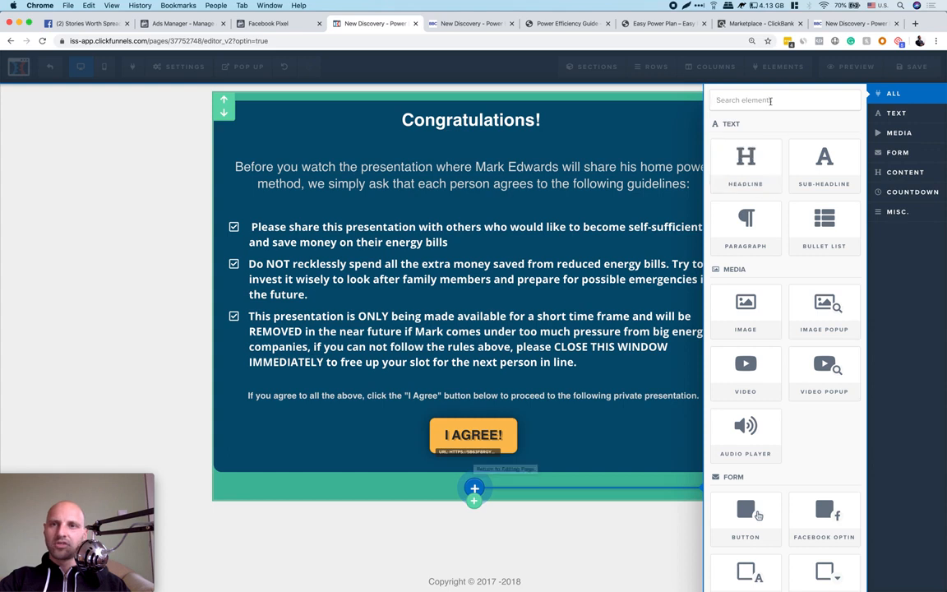
click(771, 100)
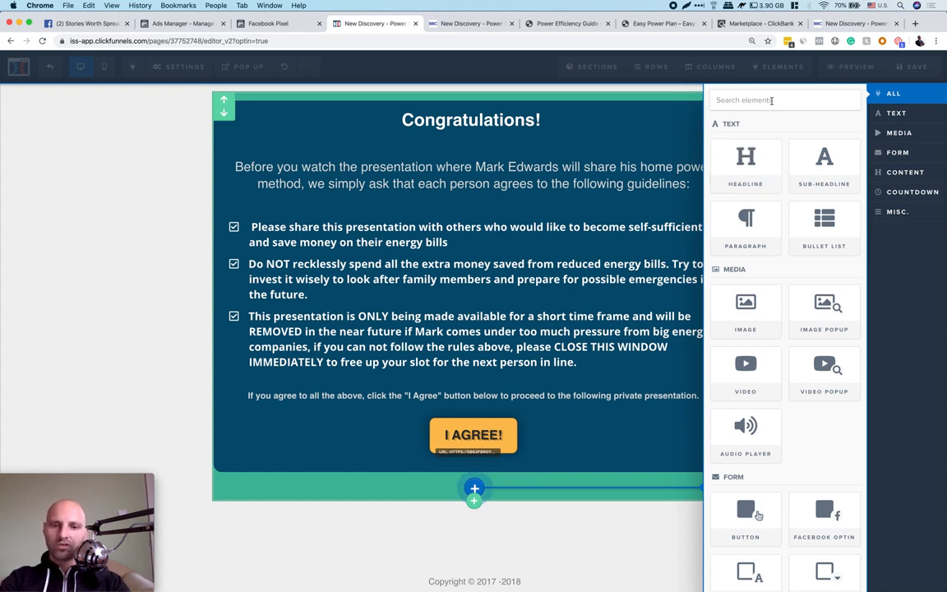
text(cus)
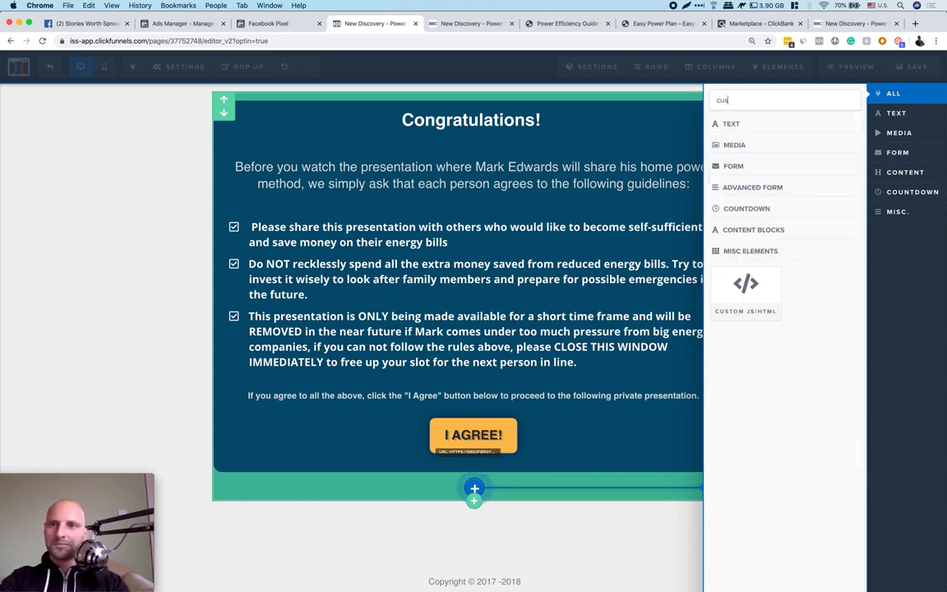
text(to)
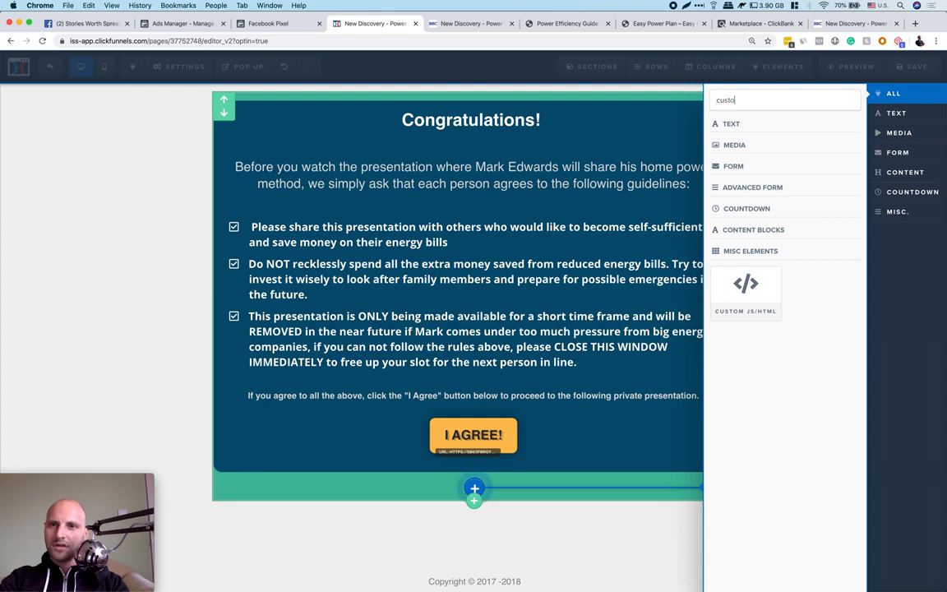
click(747, 303)
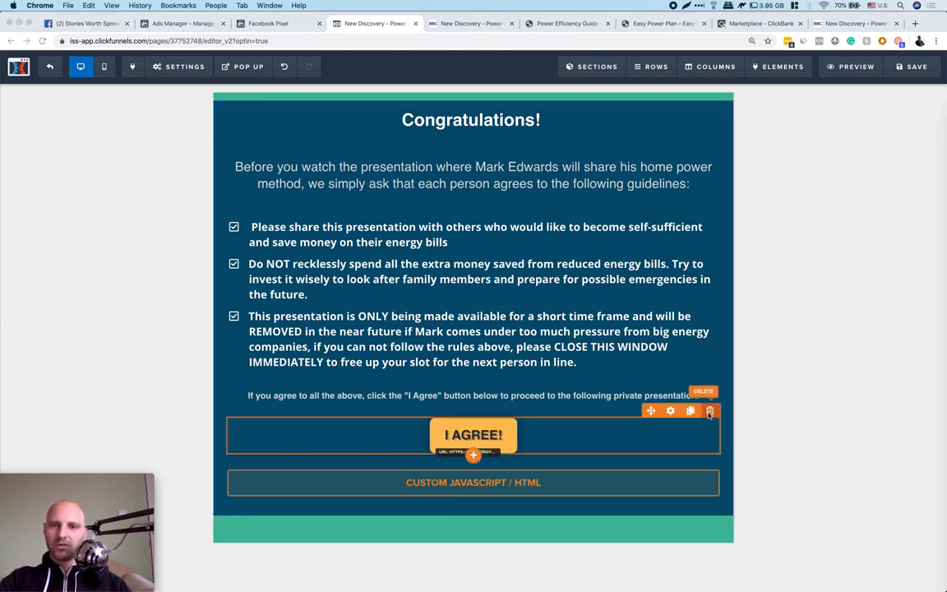
Delete the original I Agree button from the bridge page, then save and preview the page
click(709, 412)
click(560, 97)
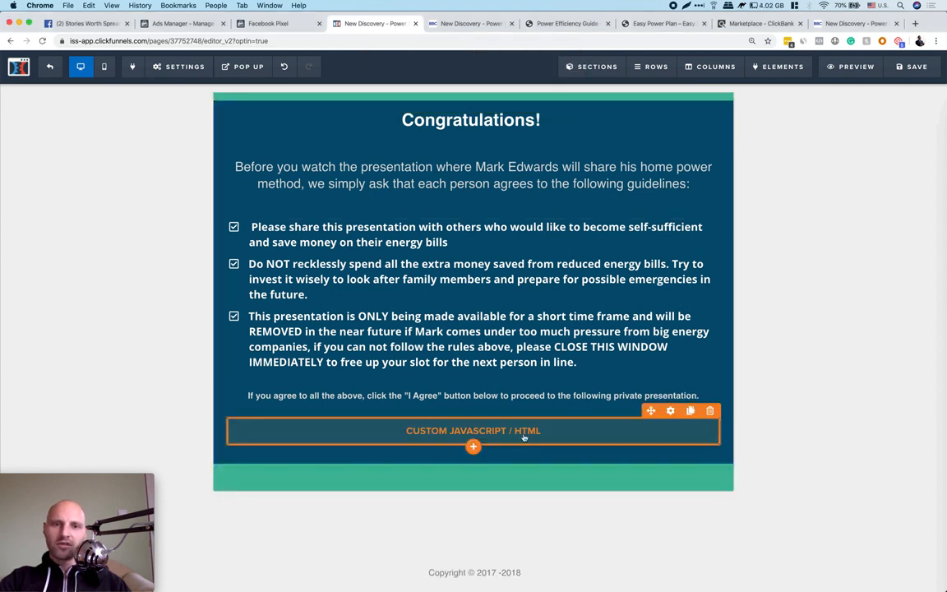
click(922, 68)
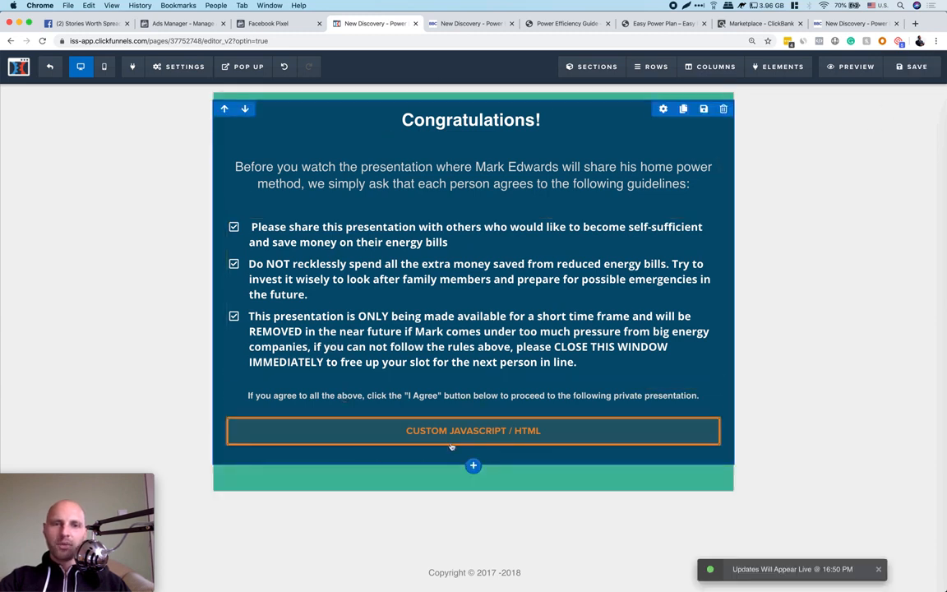
click(846, 70)
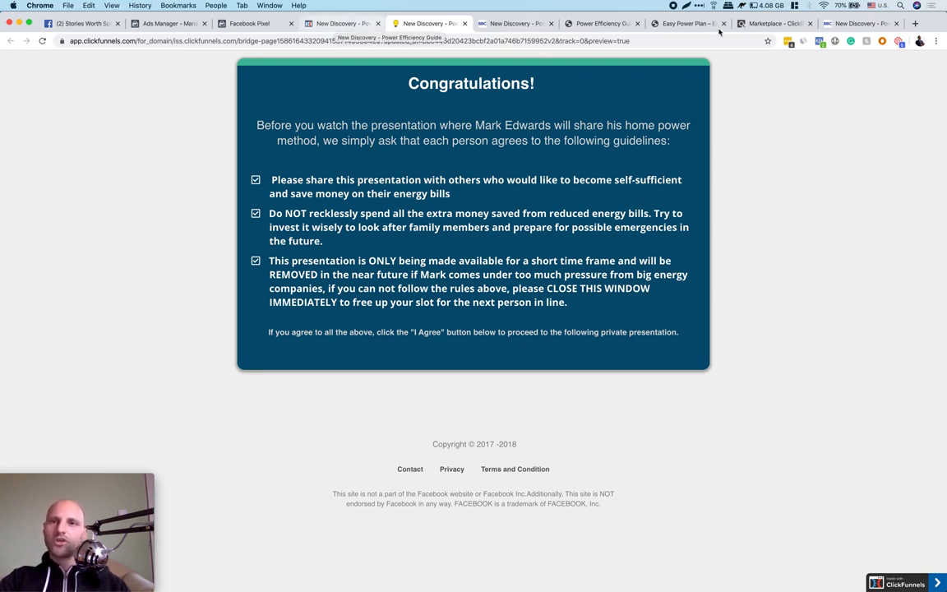
Search Google for "button css" in a new browser tab
click(915, 24)
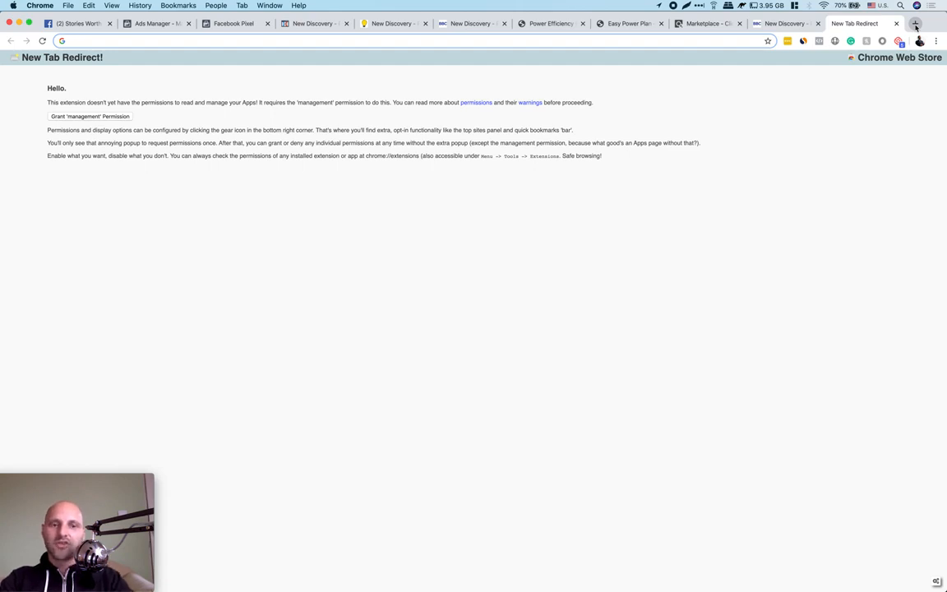
text(html butt)
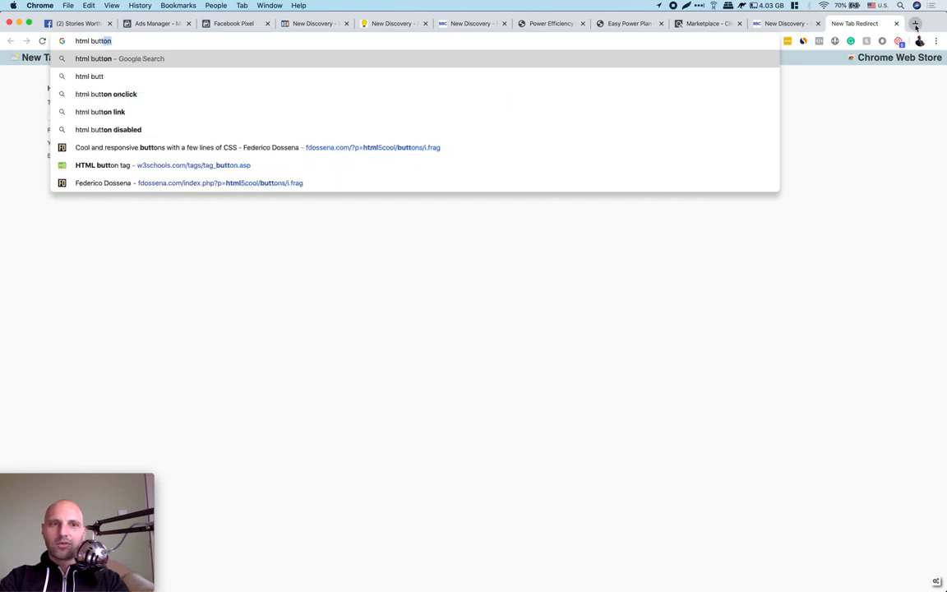
key(super+a)
text(button css)
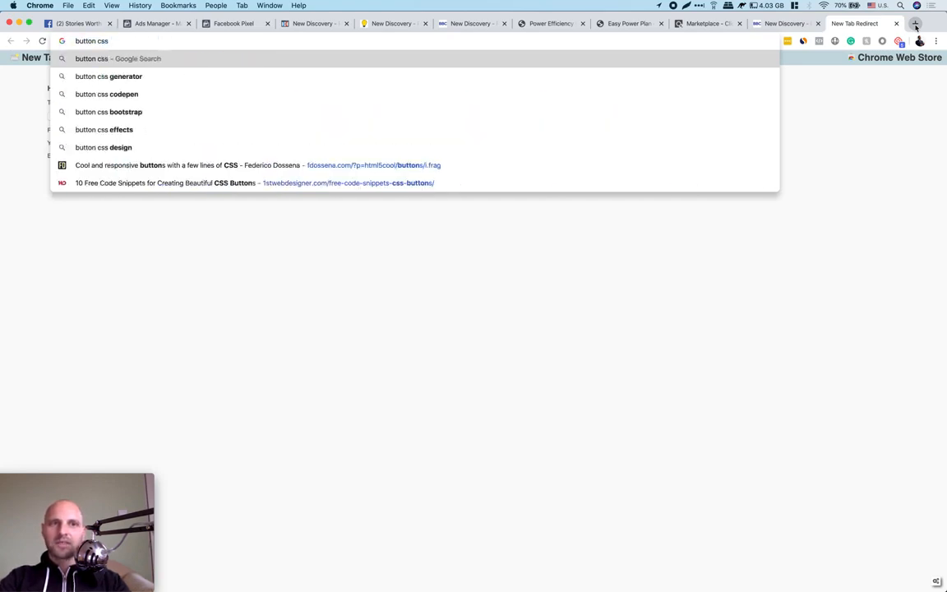
key(Return)
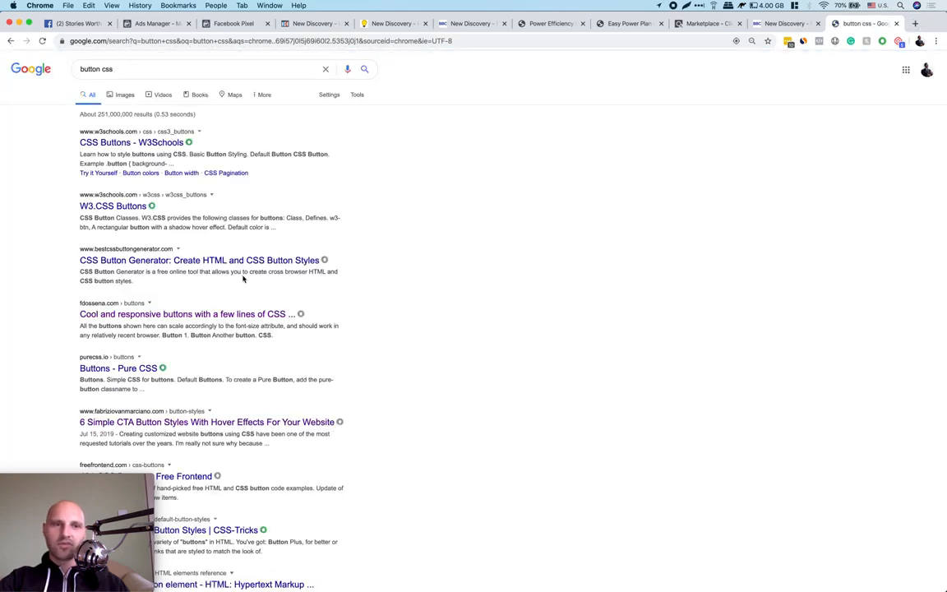
Open the article "6 Simple CTA Button Styles With Hover Effects For Your Website" from the search results
scroll(244, 277, down, 2)
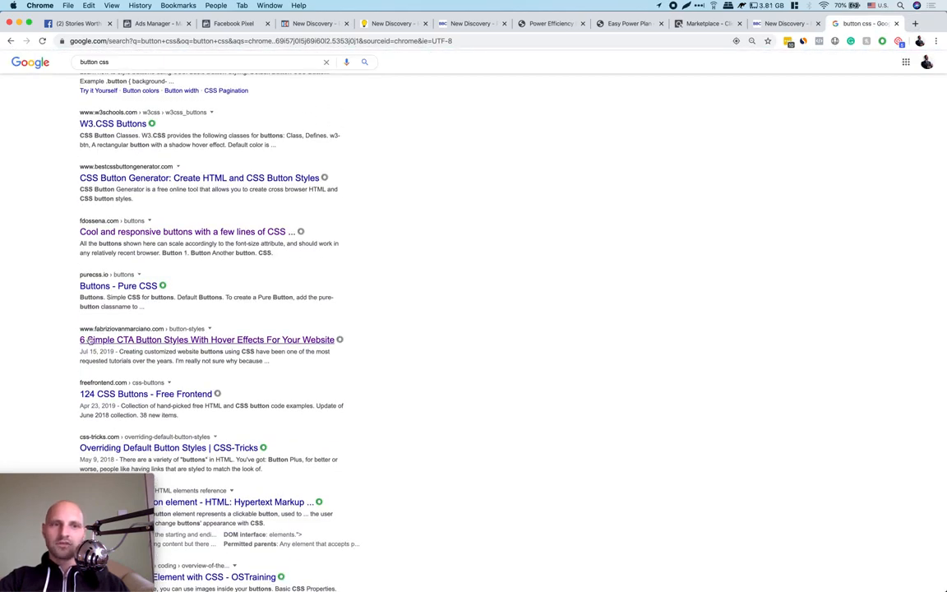
scroll(186, 271, up, 2)
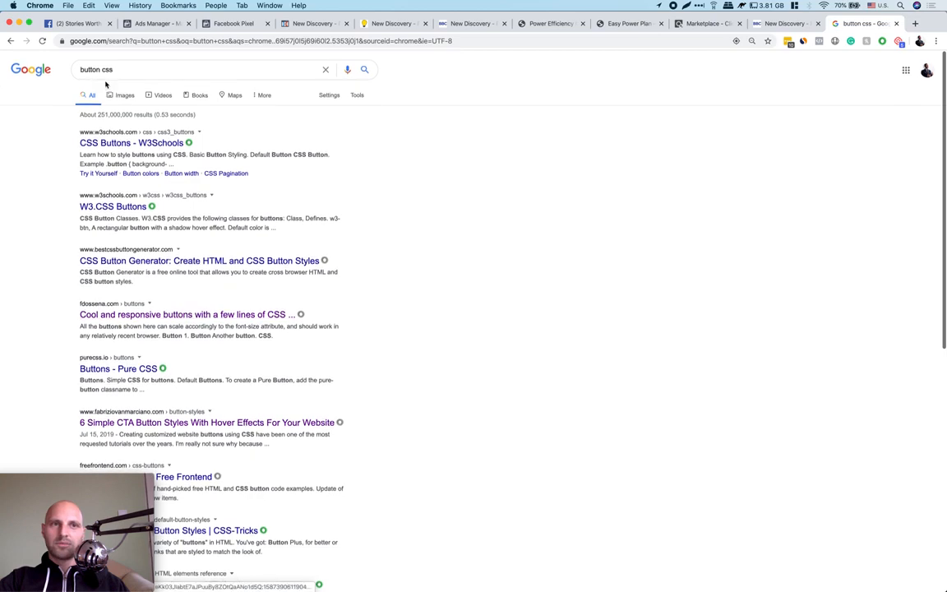
scroll(182, 275, down, 2)
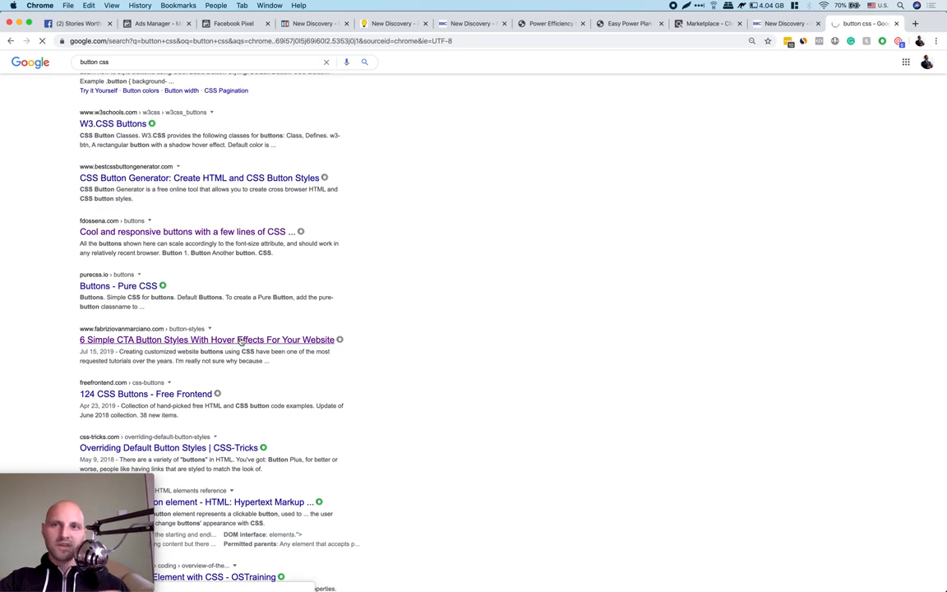
click(241, 341)
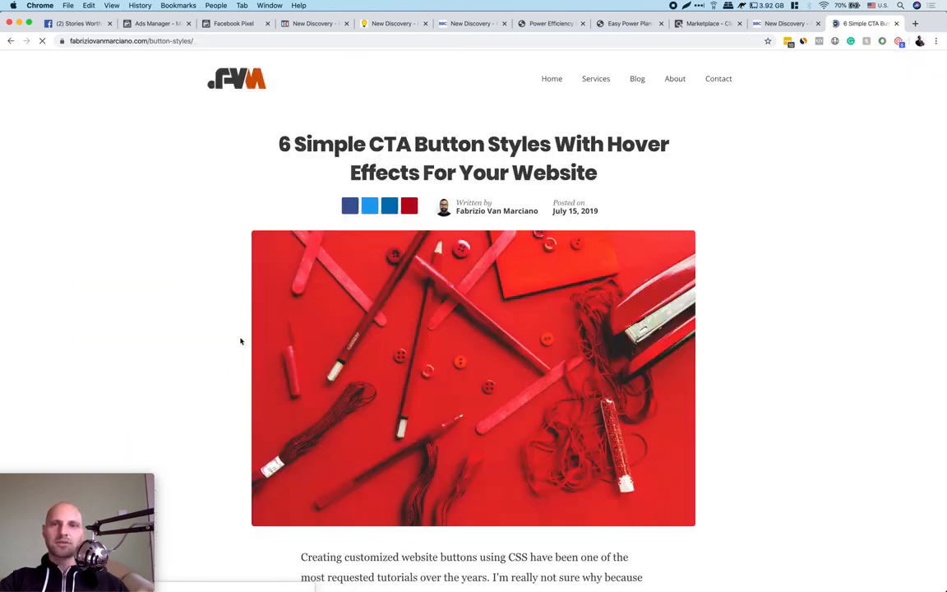
Find the Button A example in the button styles article and copy its HTML code
scroll(754, 222, down, 5)
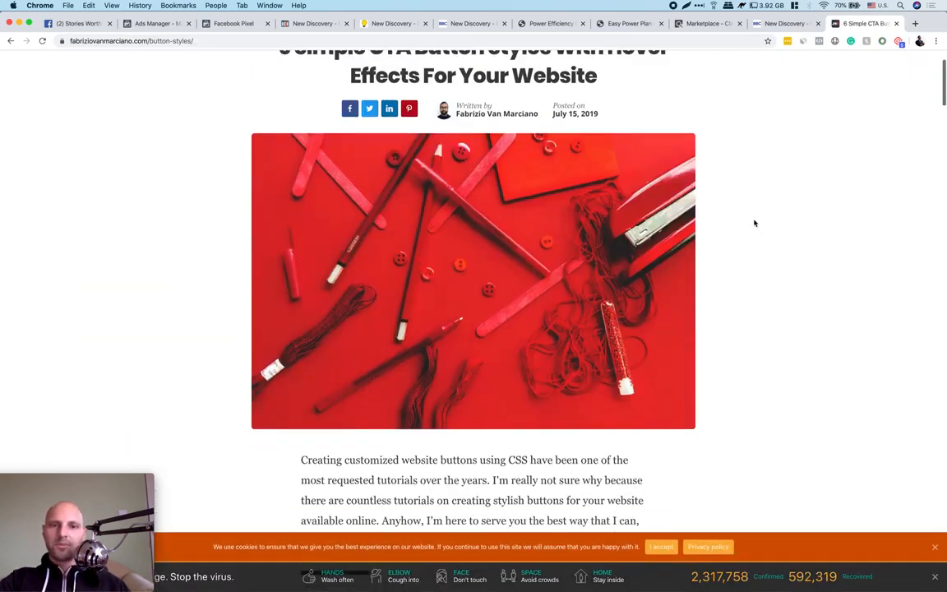
scroll(754, 222, down, 10)
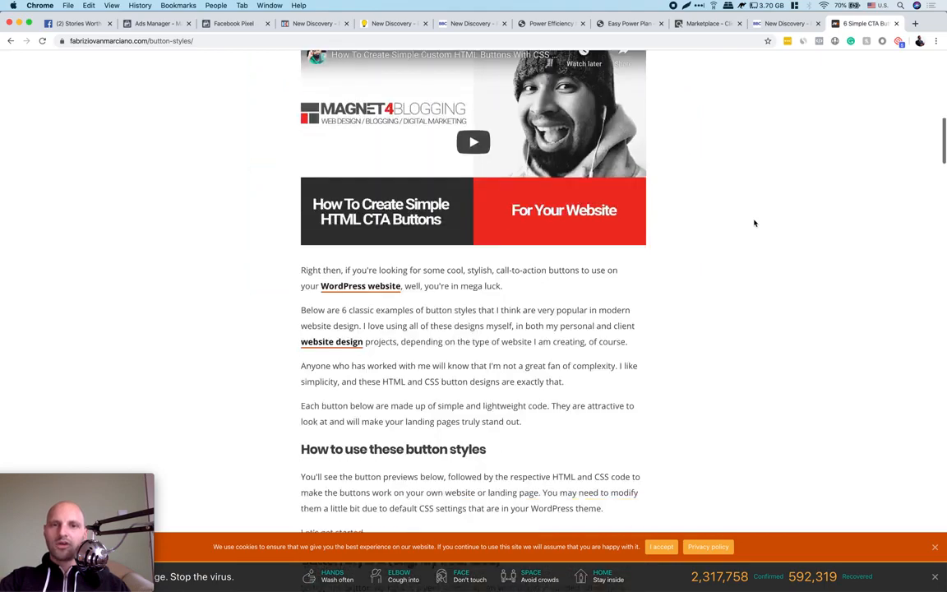
scroll(753, 222, down, 8)
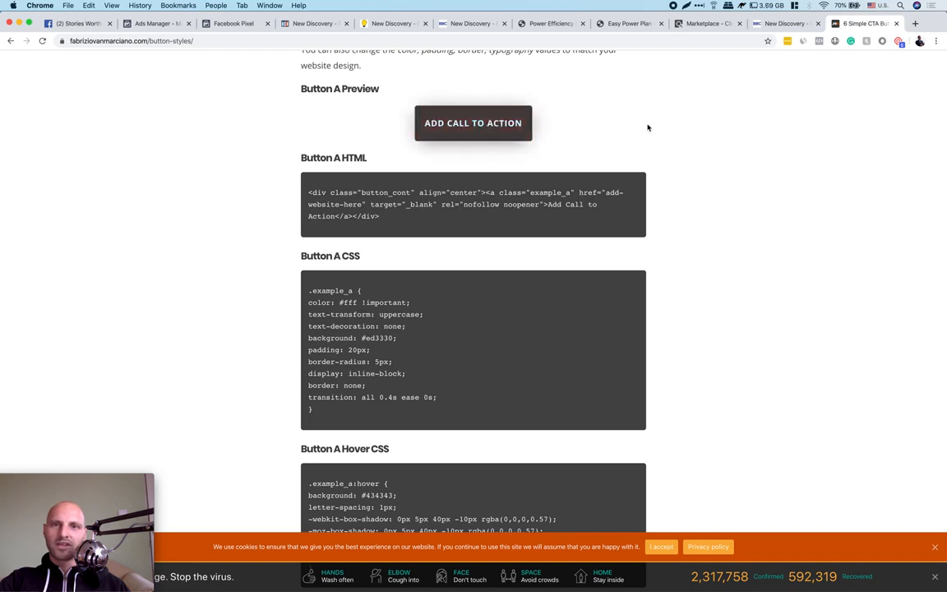
scroll(210, 220, down, 3)
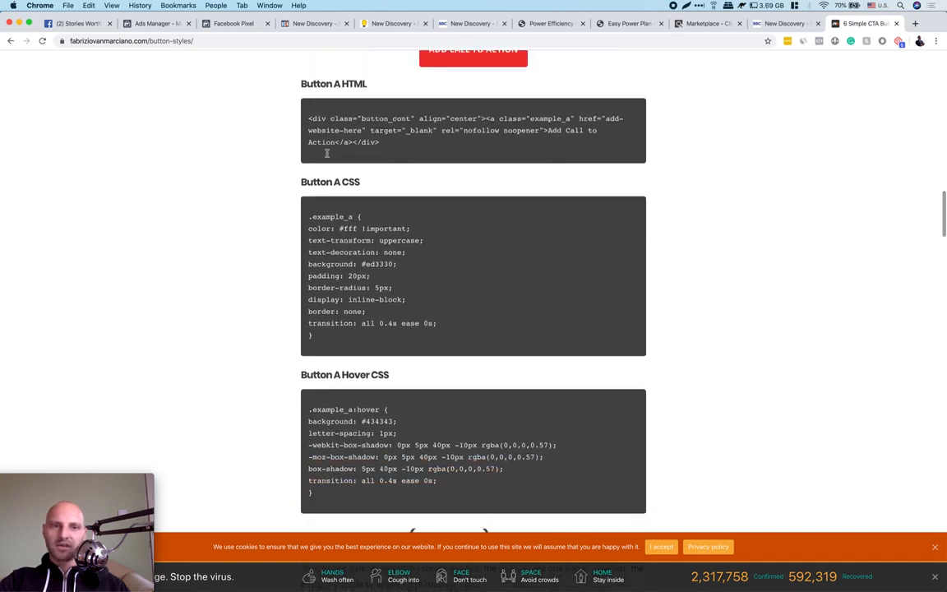
scroll(360, 453, down, 1)
scroll(360, 453, up, 3)
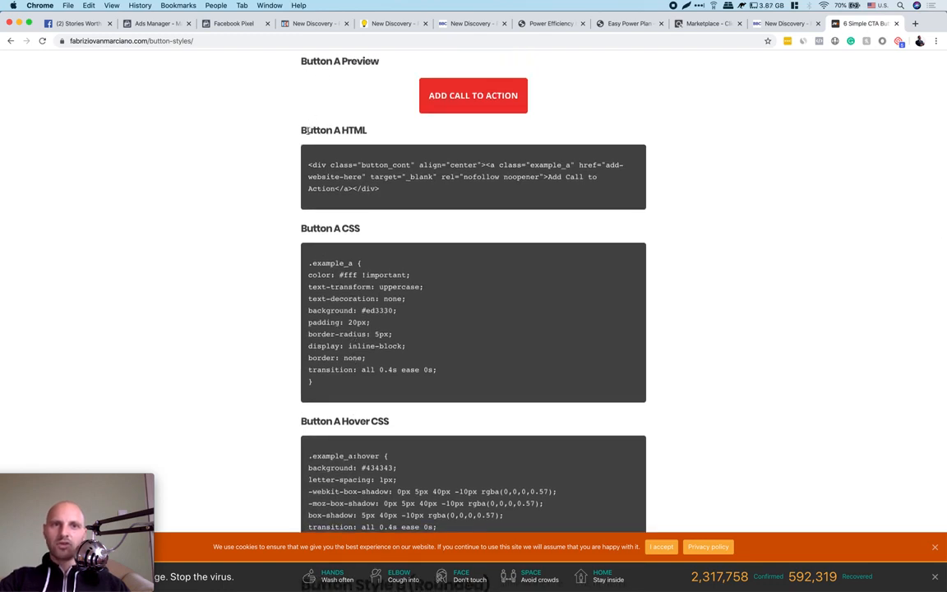
drag(380, 188, 306, 168)
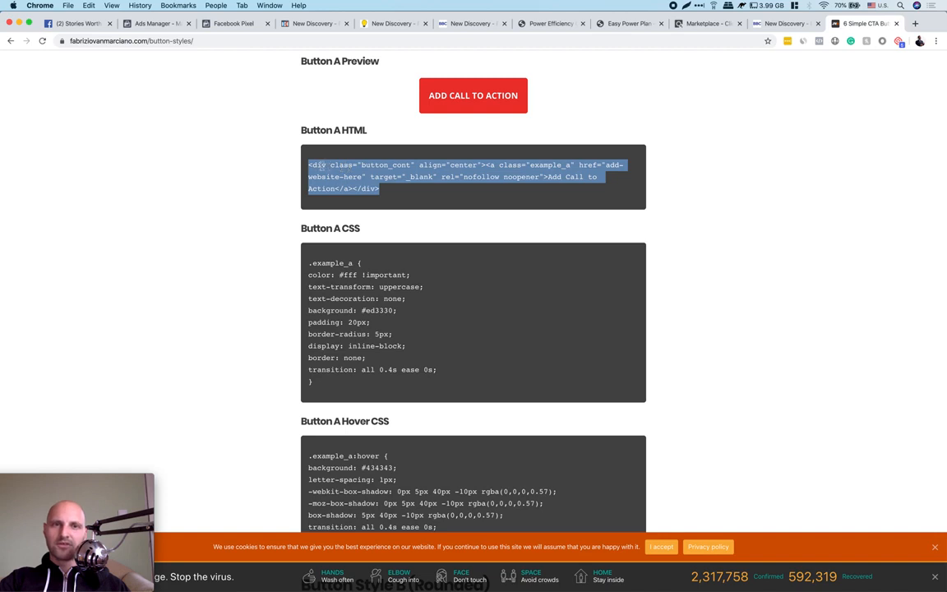
right_click(365, 186)
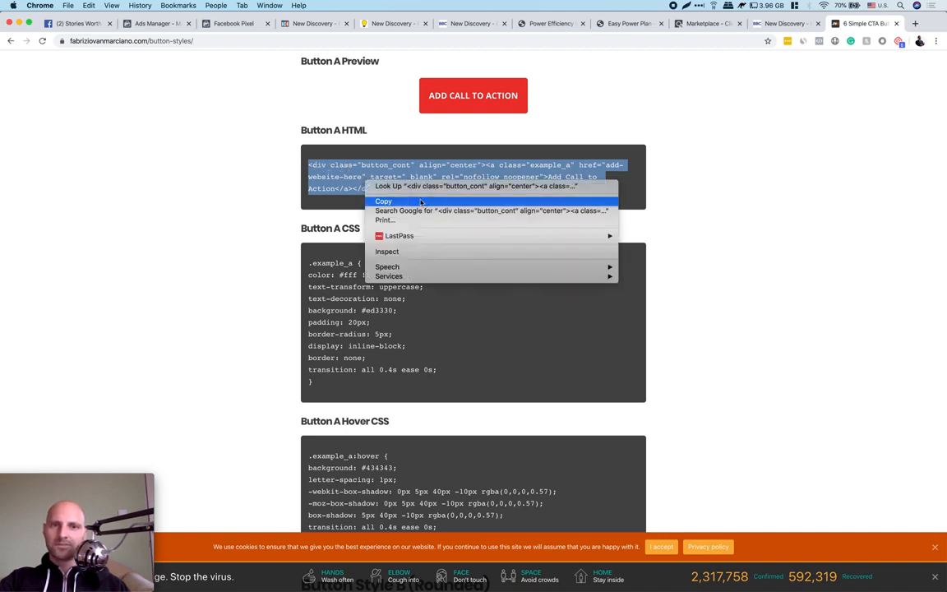
click(385, 201)
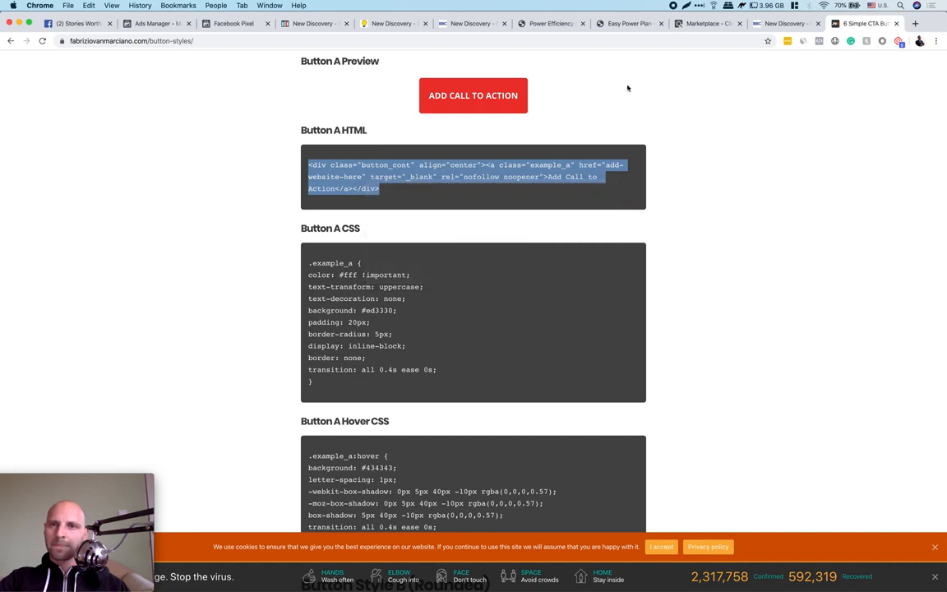
Replace the placeholder code in the bridge page's Custom JS/HTML element with the copied Button A HTML, and save the page
click(309, 23)
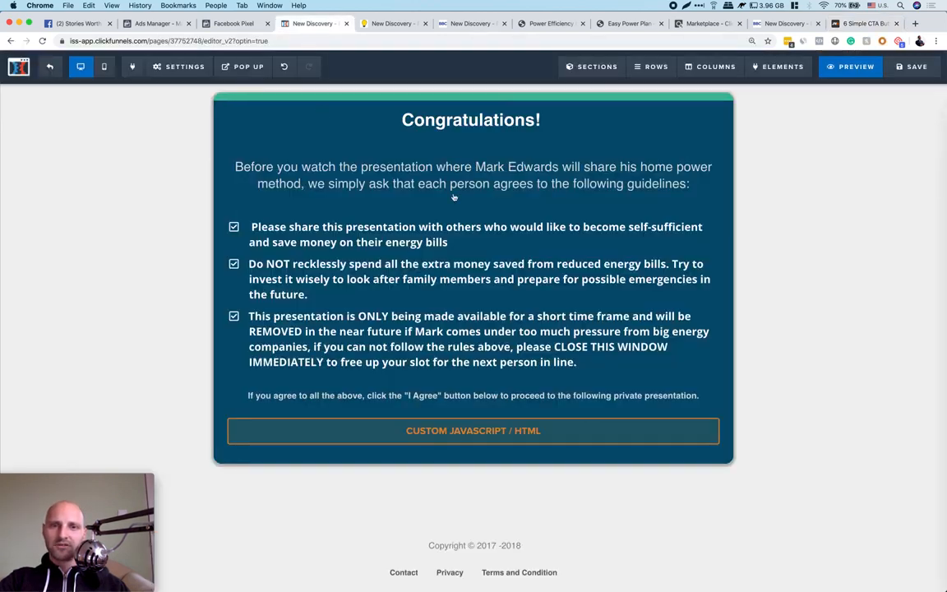
click(470, 442)
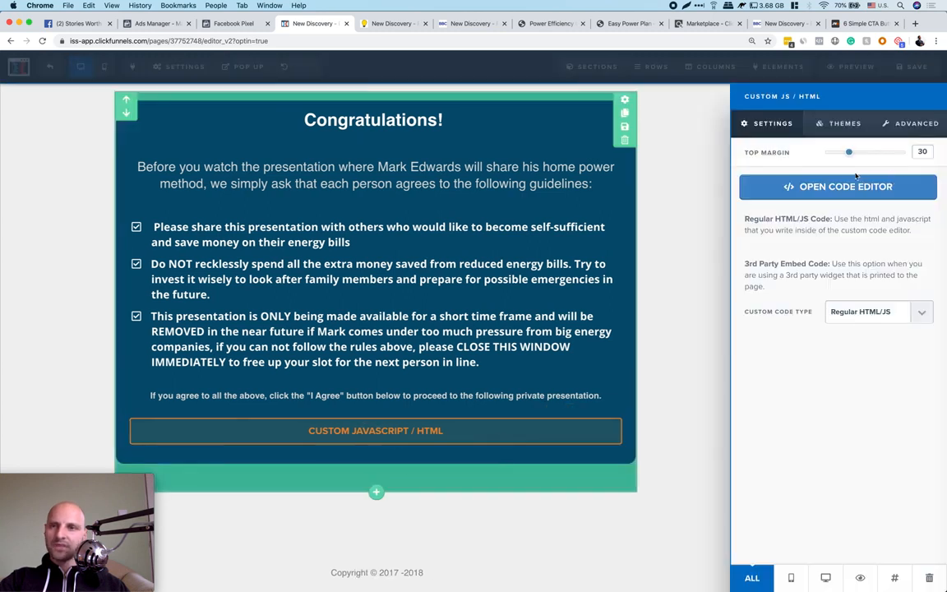
click(830, 187)
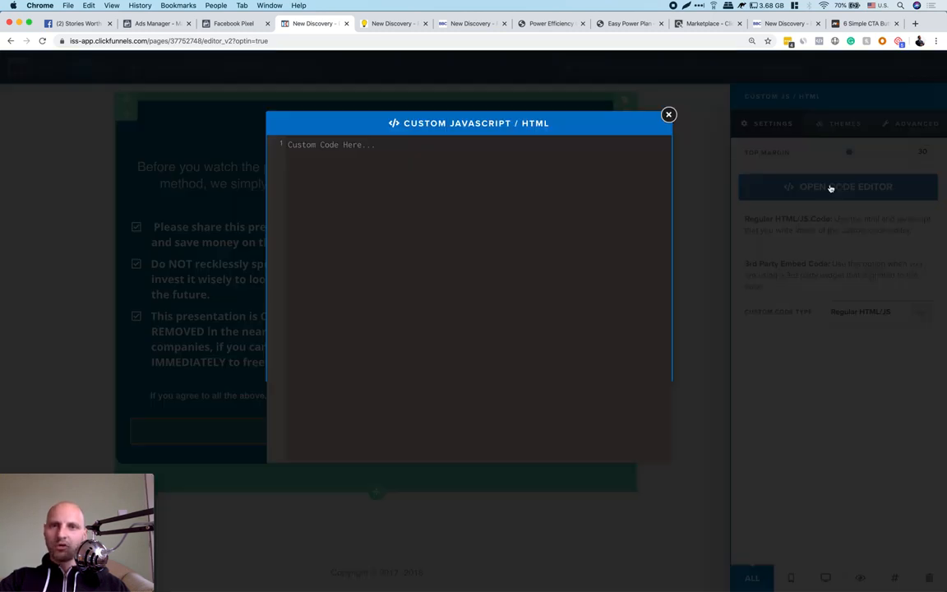
right_click(324, 158)
click(346, 218)
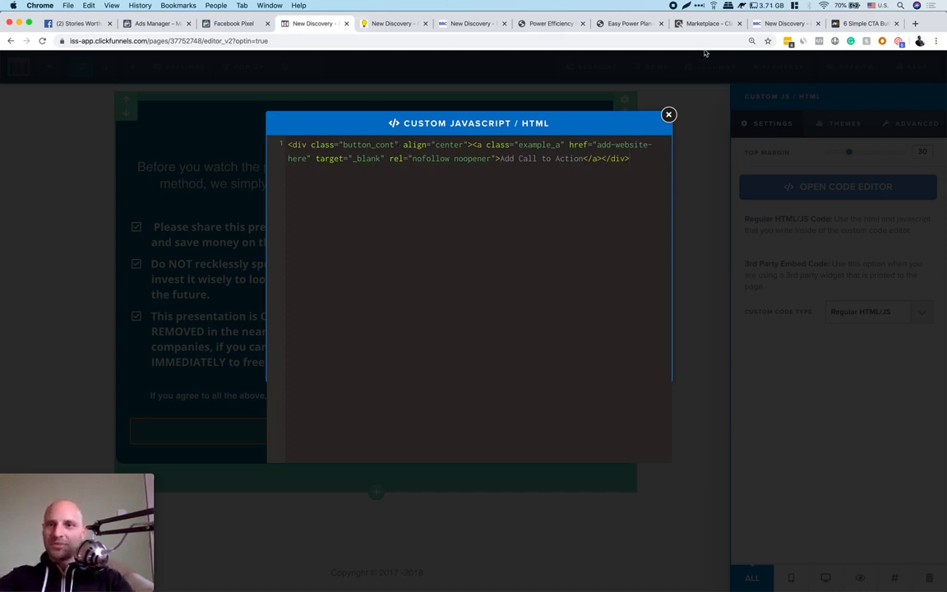
drag(629, 159, 281, 140)
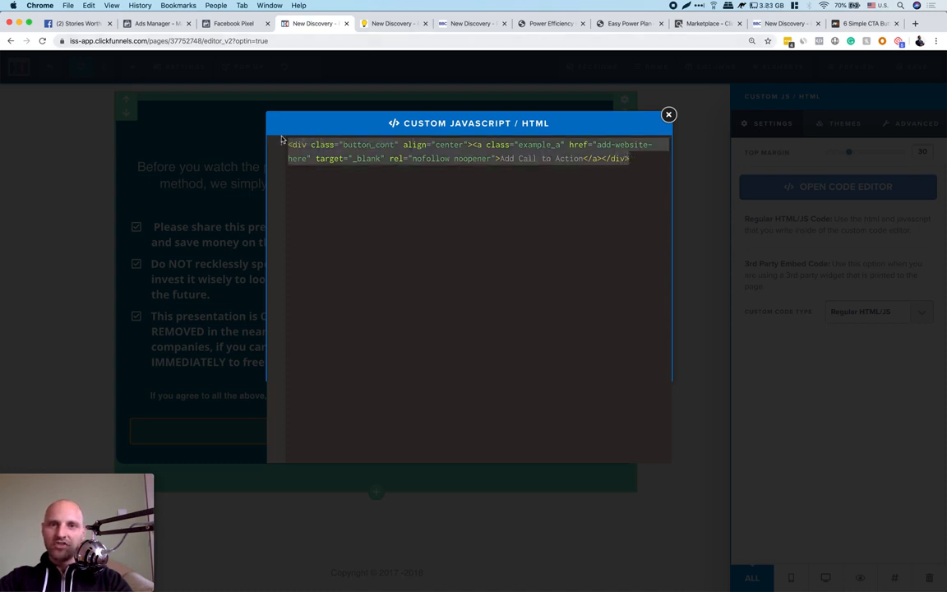
click(699, 181)
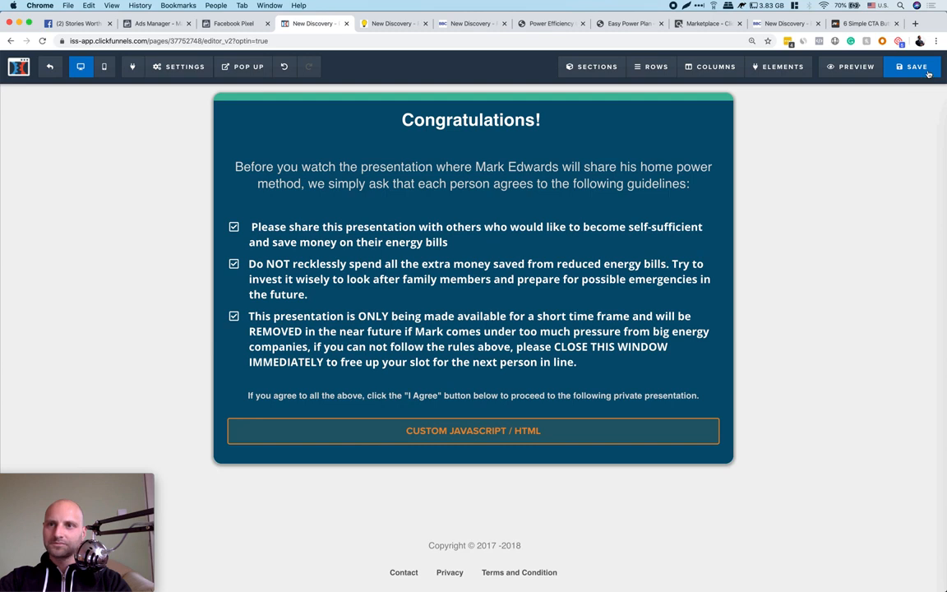
click(928, 74)
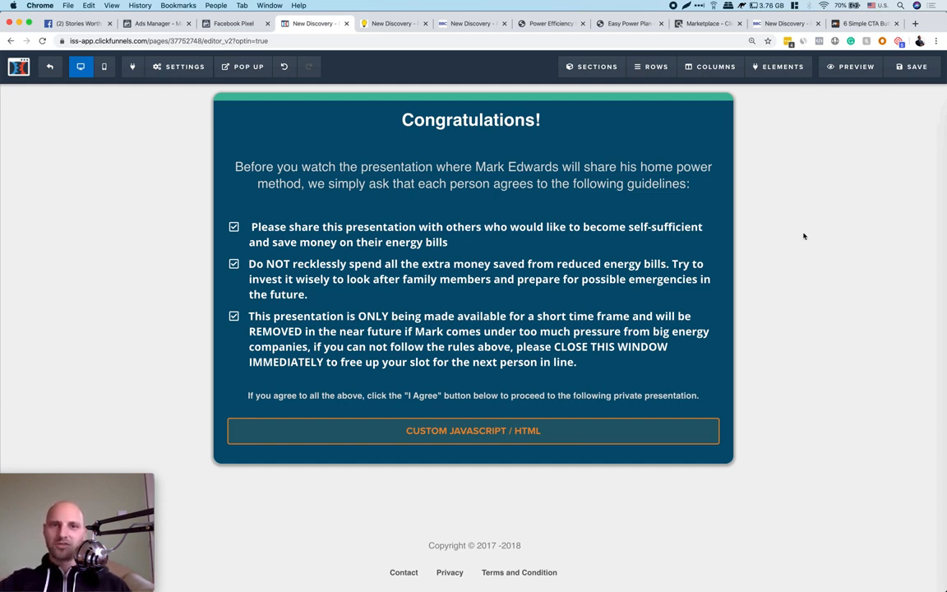
Reload the bridge page preview and examine the area below the "I Agree" text up close
click(394, 24)
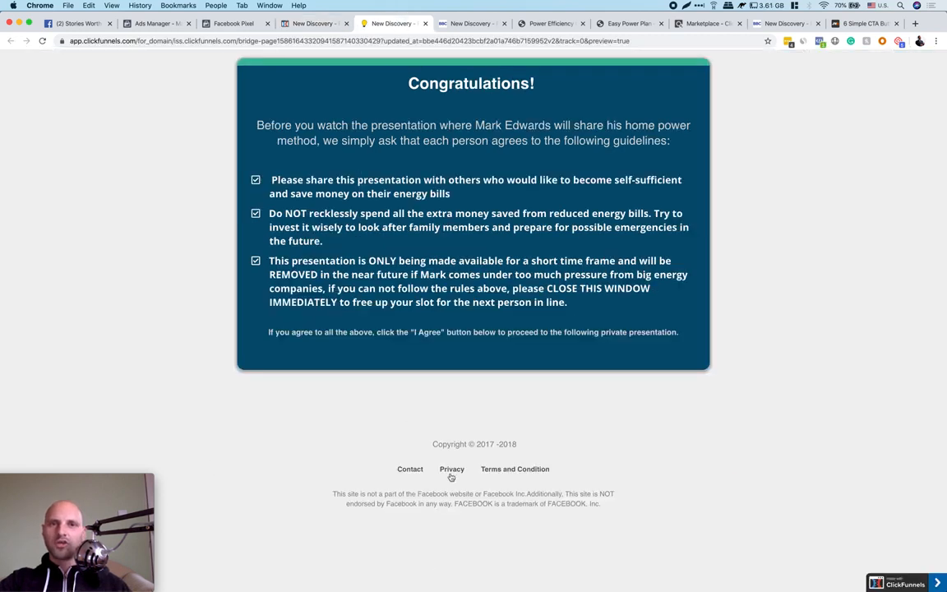
click(42, 40)
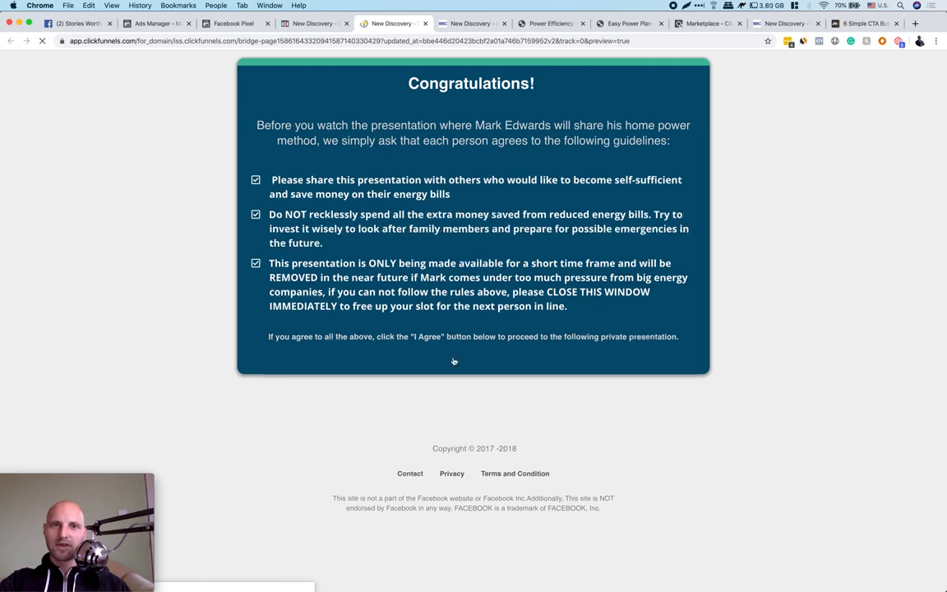
scroll(484, 362, up, 5)
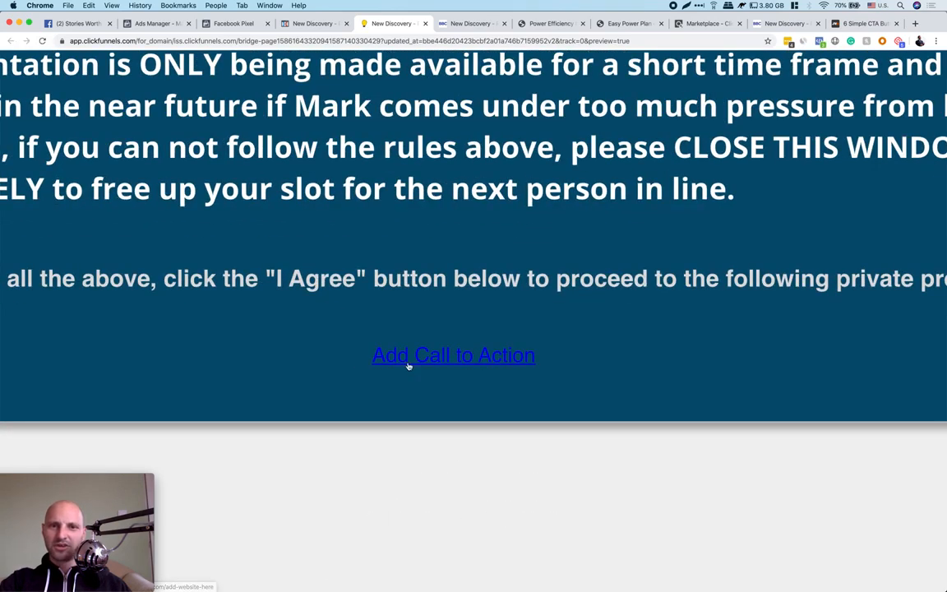
scroll(493, 369, down, 5)
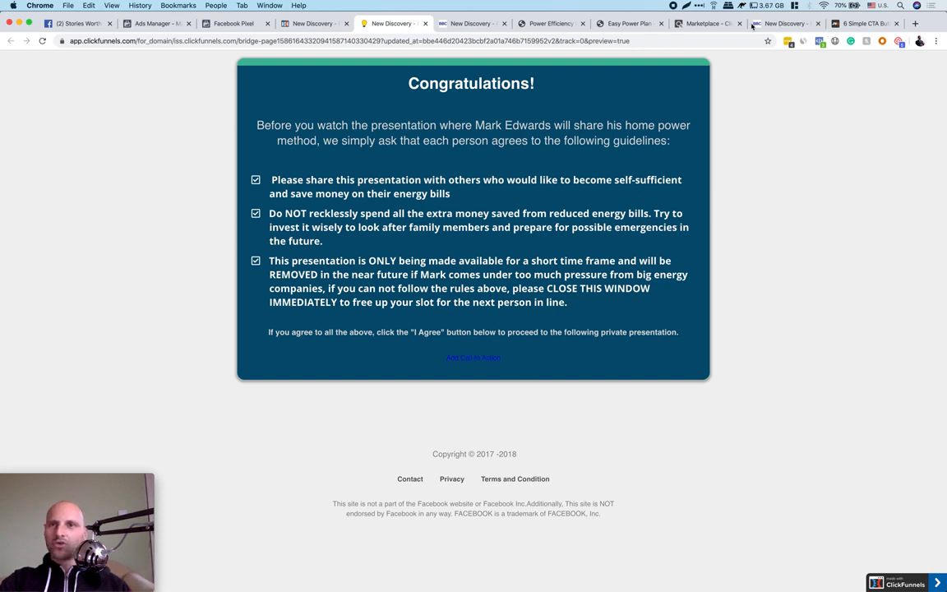
Try to copy the Button A CSS code from the button styles article
click(865, 24)
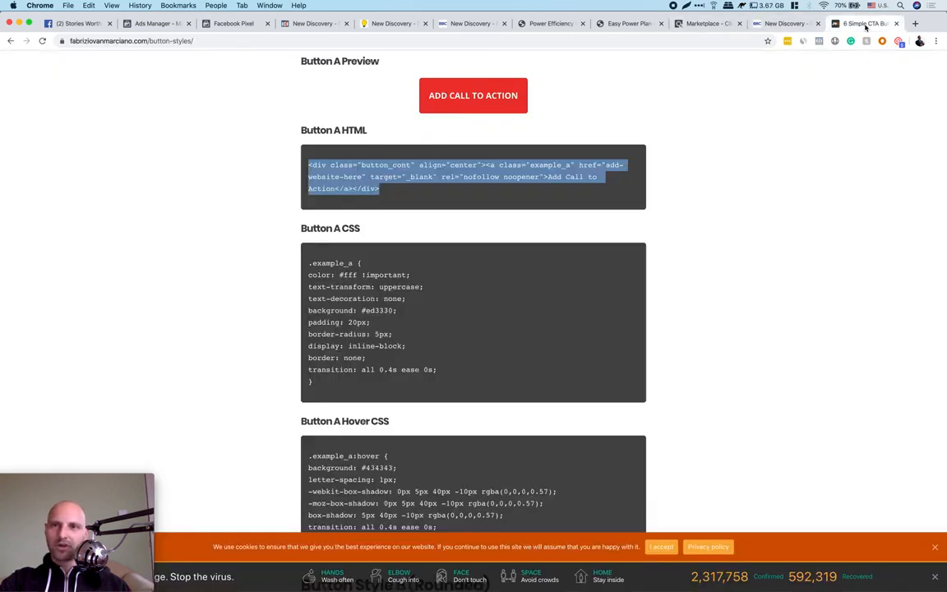
click(320, 232)
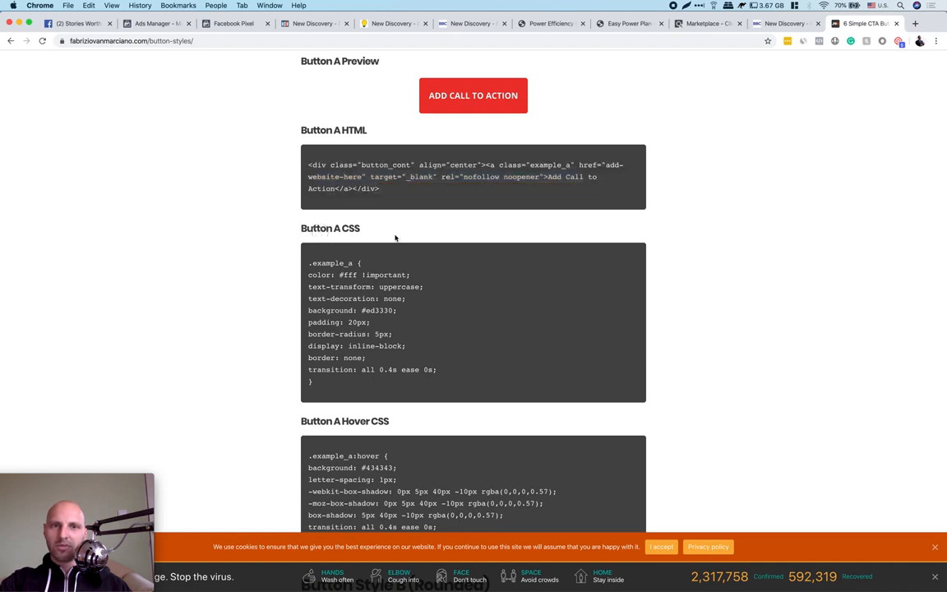
drag(338, 385, 348, 293)
right_click(348, 299)
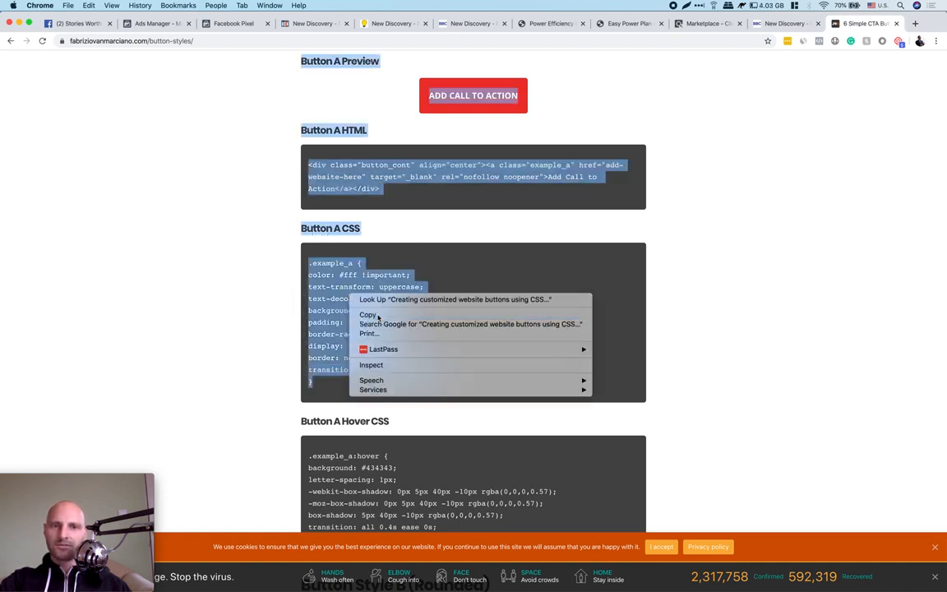
click(366, 312)
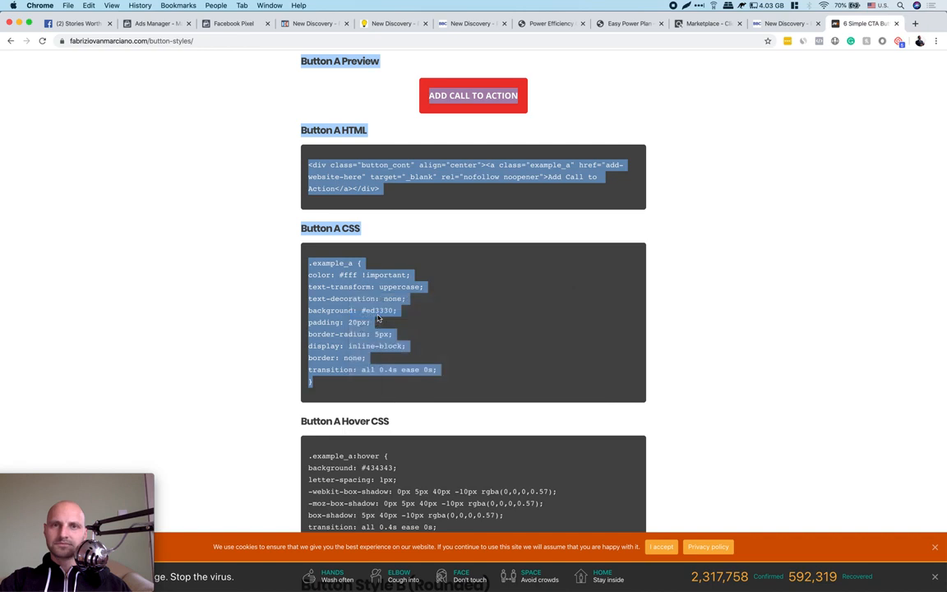
Reopen the code of the bridge page's Custom JS/HTML element and add blank lines below the button HTML
click(317, 24)
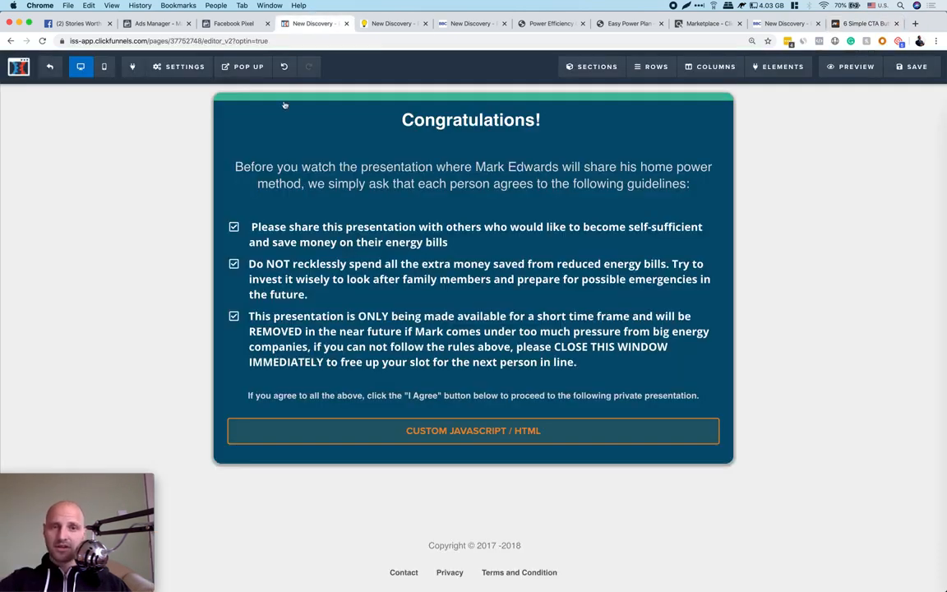
click(450, 433)
click(849, 185)
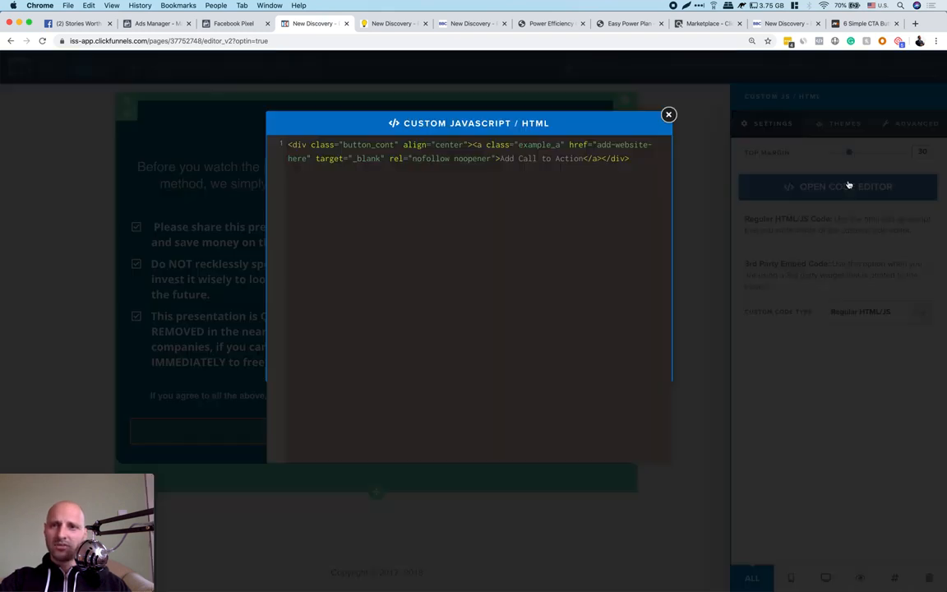
click(289, 170)
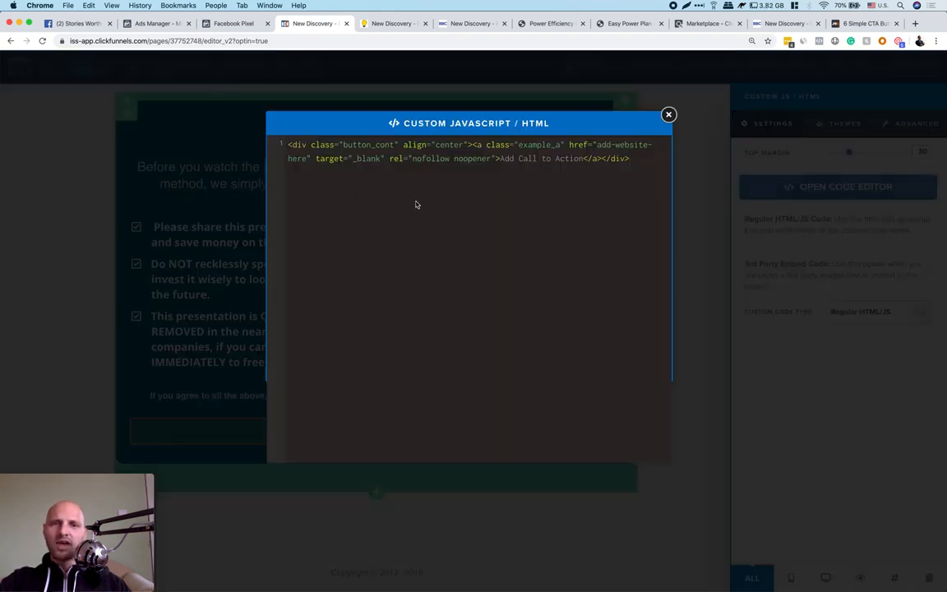
key(Return)
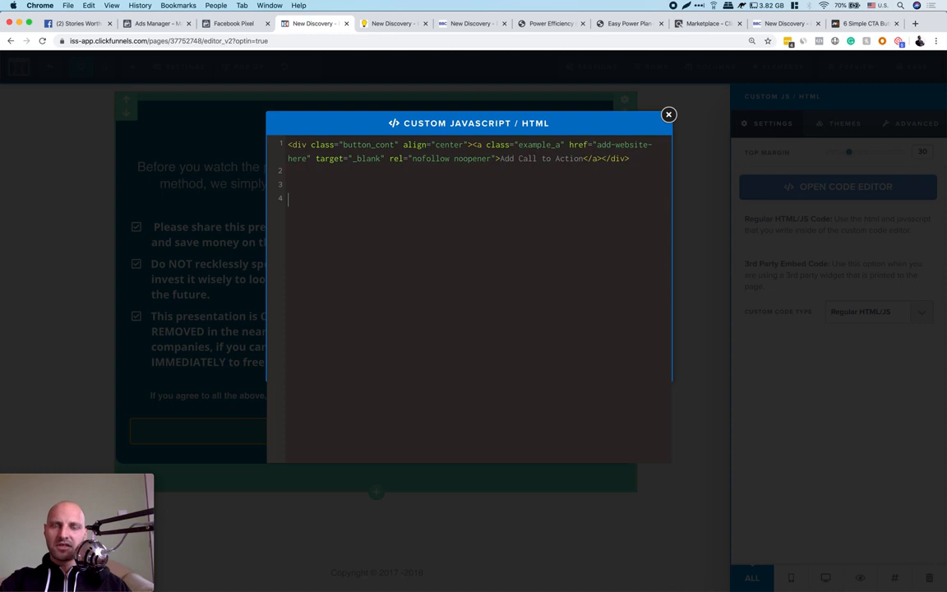
Try to paste the copied article content on line 4 below the button HTML, and undo the paste
right_click(295, 201)
click(334, 267)
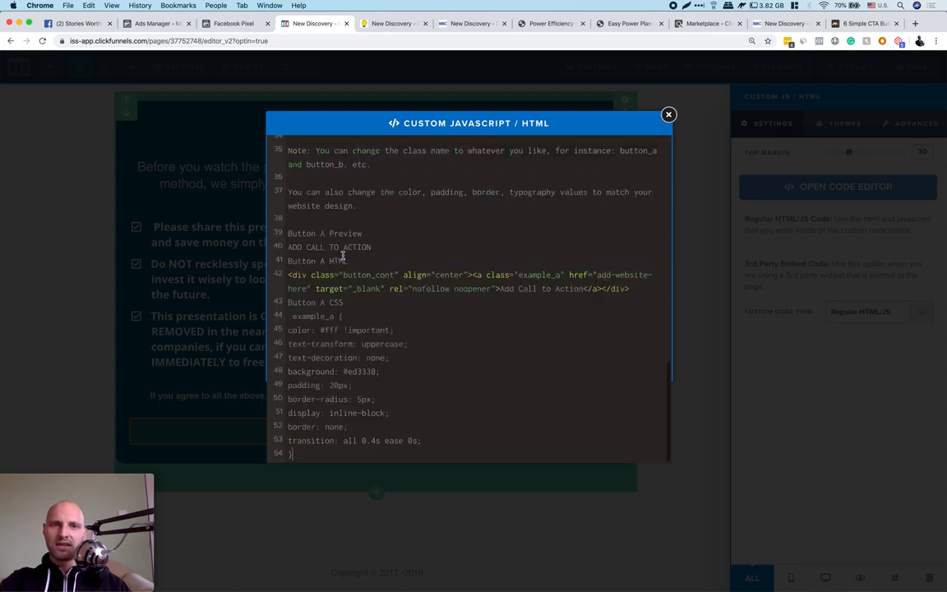
scroll(416, 258, up, 2)
scroll(415, 258, up, 10)
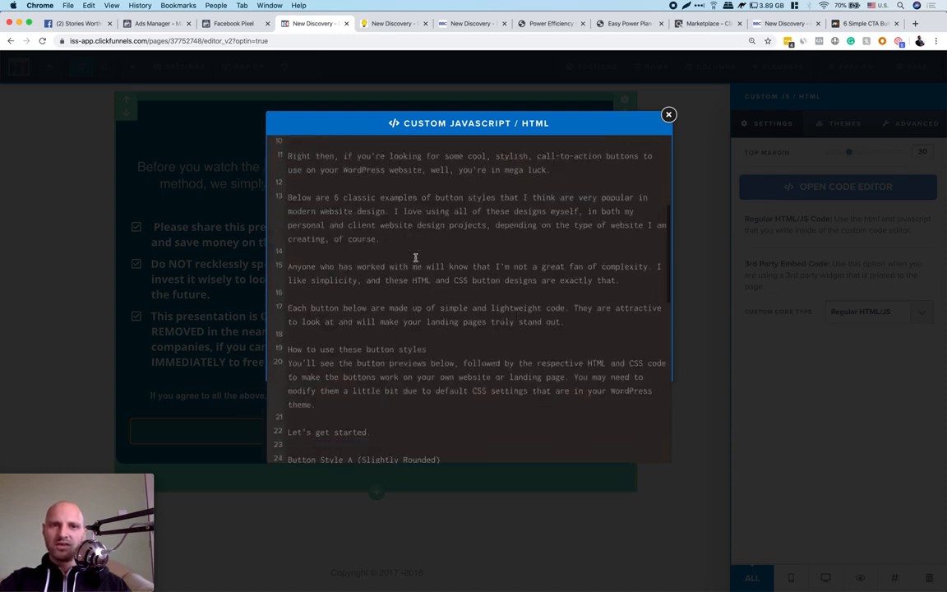
key(super+z)
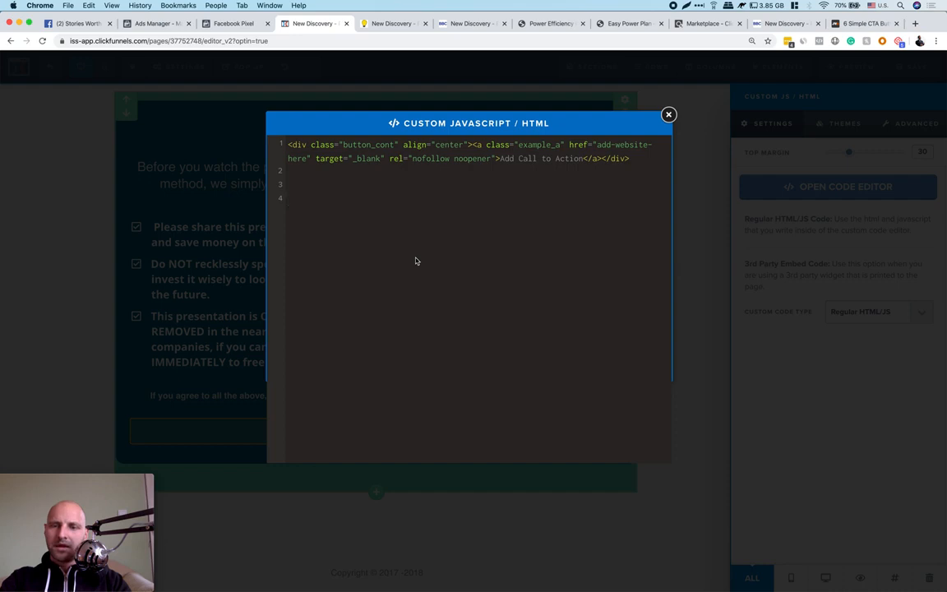
Add an empty <style></style> block on line 4 below the button HTML and place the cursor between its tags
text(<)
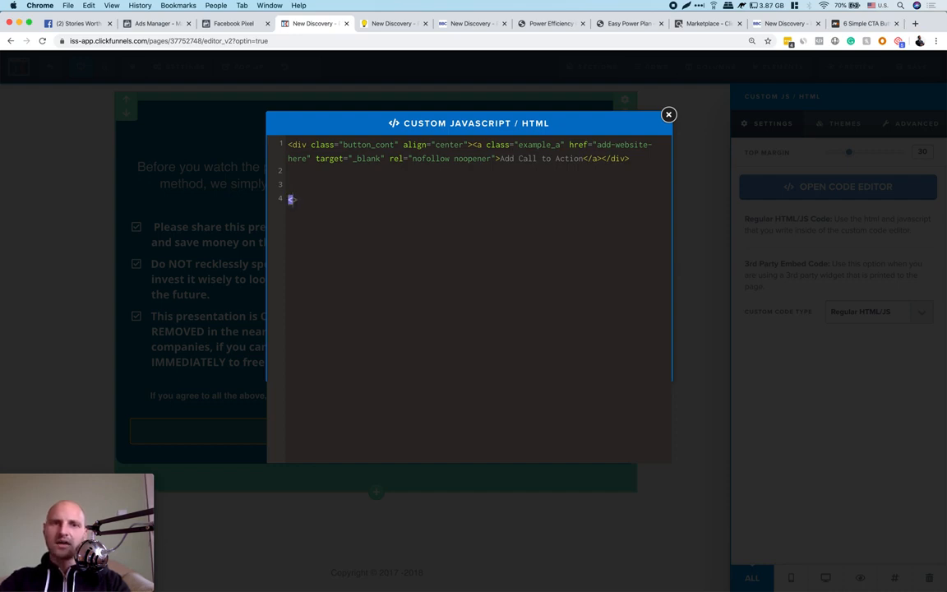
text(s)
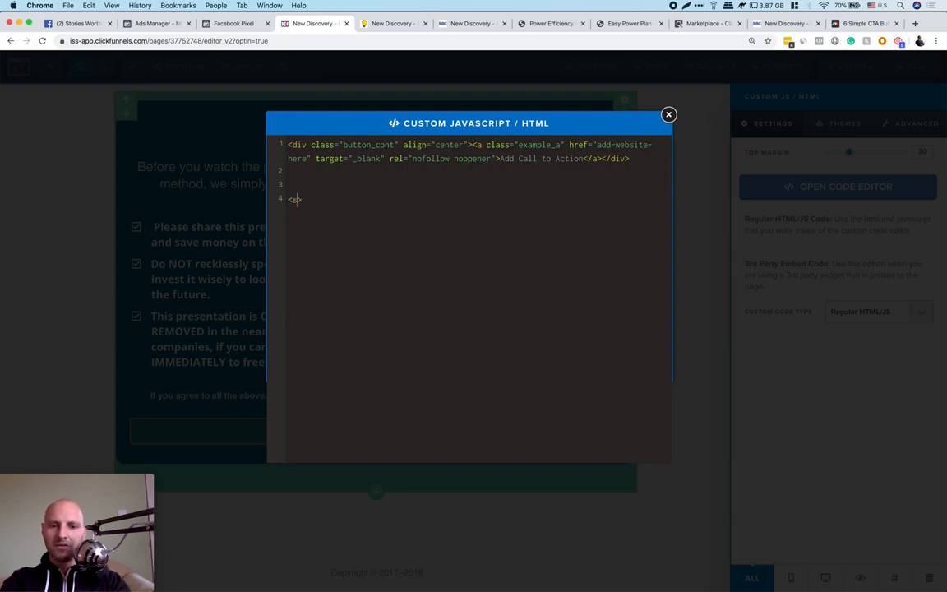
text(tyle)
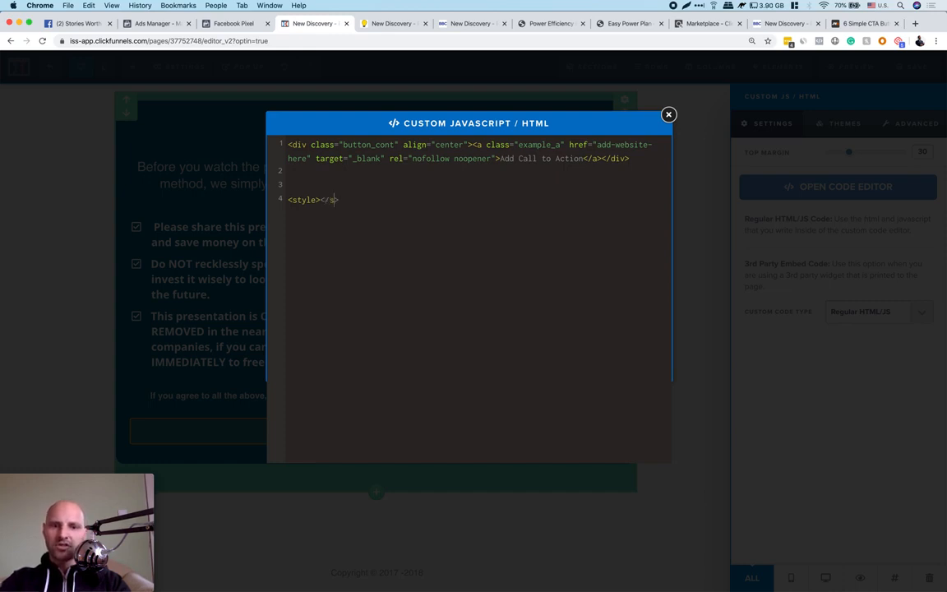
text(le>)
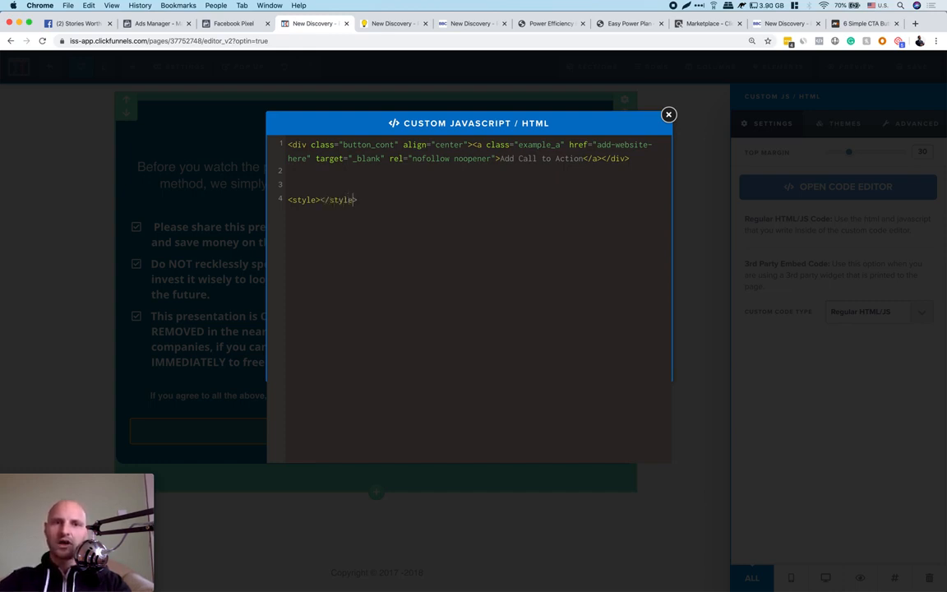
click(321, 199)
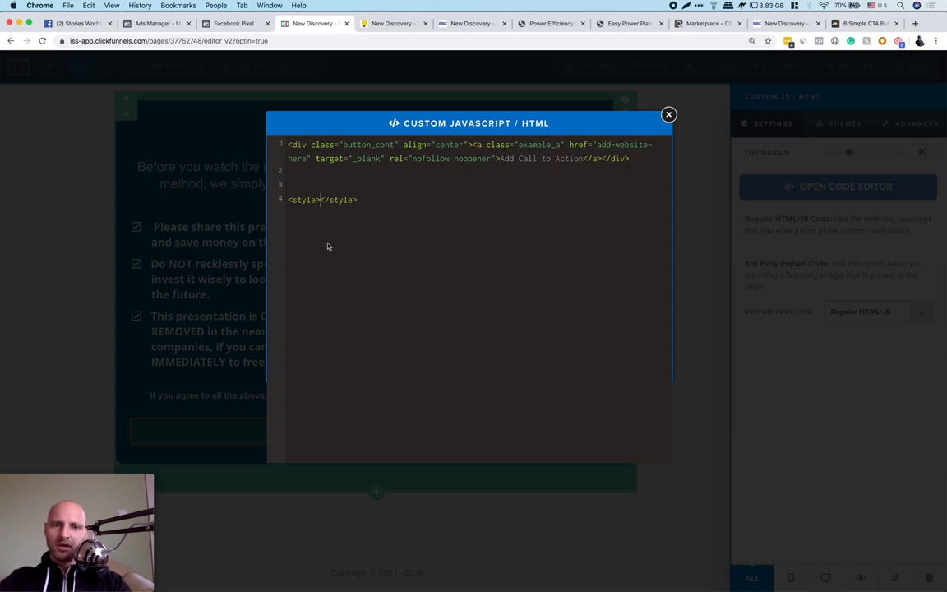
Add blank lines between the opening and closing style tags to make room for the button CSS
key(Return)
key(Return)
key(Return)
key(Return)
key(Return)
key(Return)
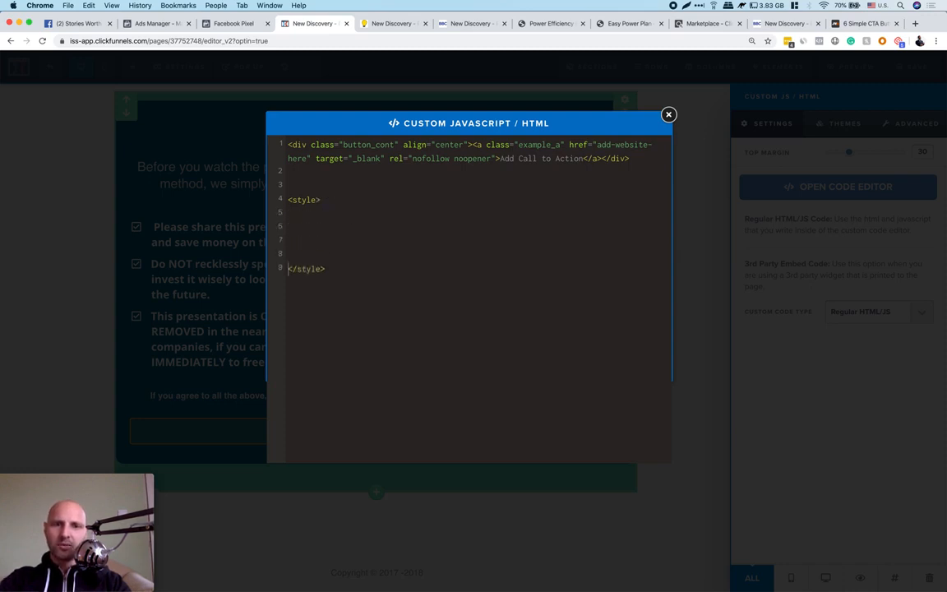
Try to paste the copied content on line 6 inside the style block, and undo the paste
right_click(294, 226)
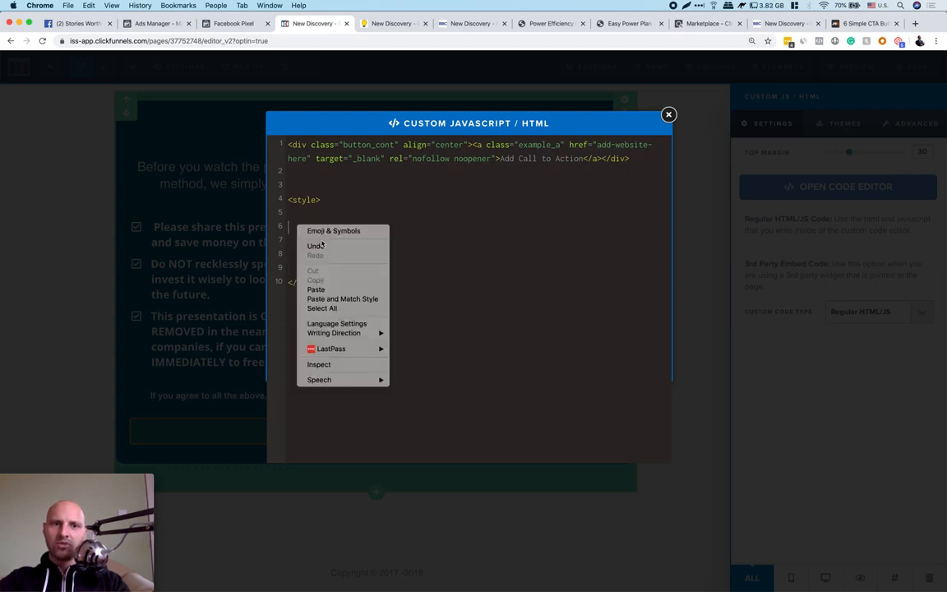
click(315, 289)
scroll(388, 273, up, 5)
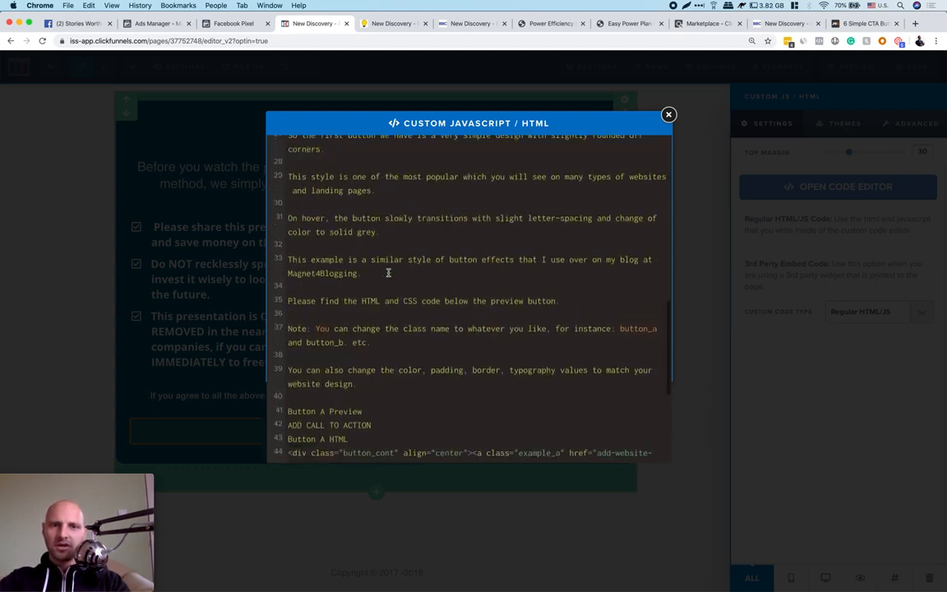
key(super+z)
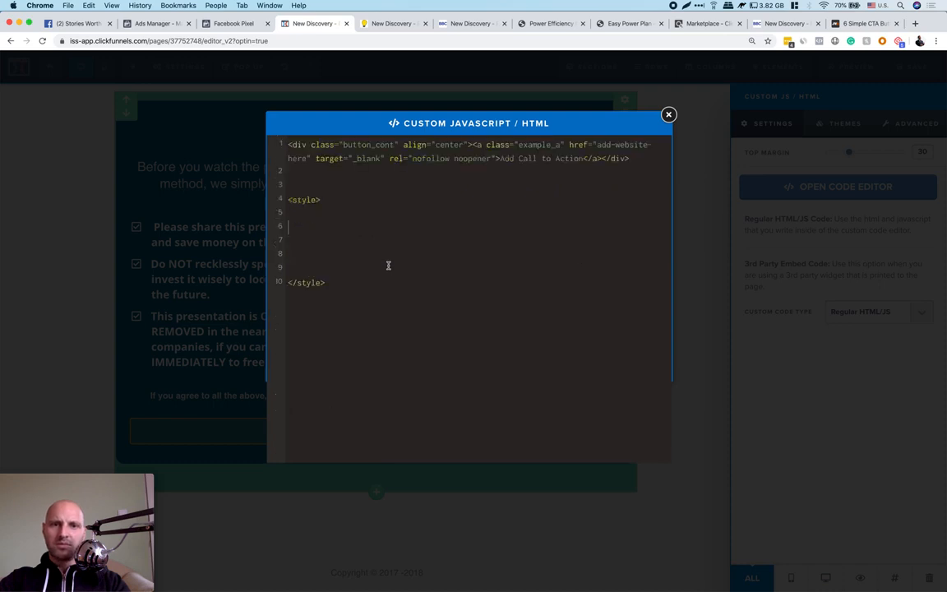
Copy only the Button A CSS from the button styles article and paste it on line 6 inside the style block
click(863, 25)
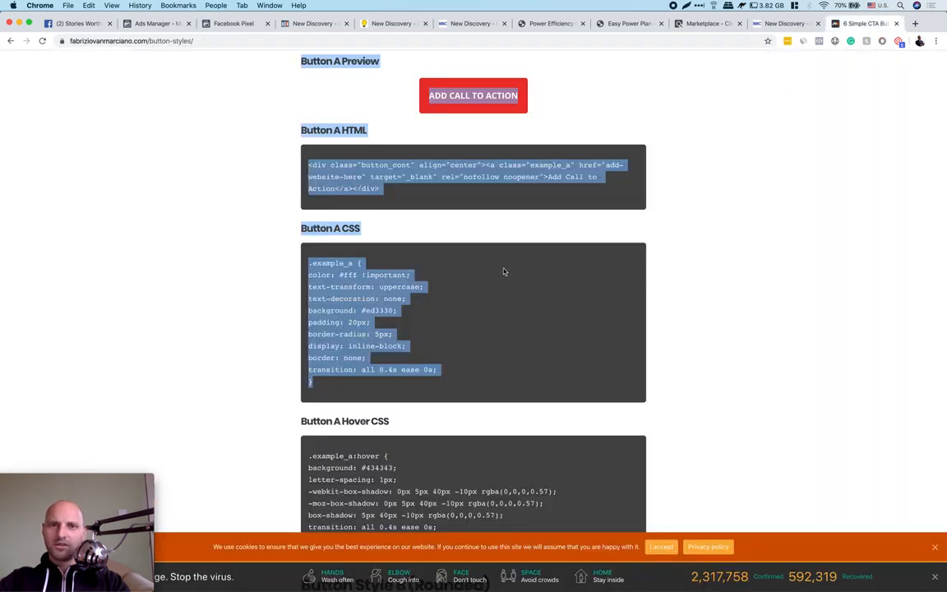
click(398, 299)
drag(327, 391, 304, 266)
right_click(301, 241)
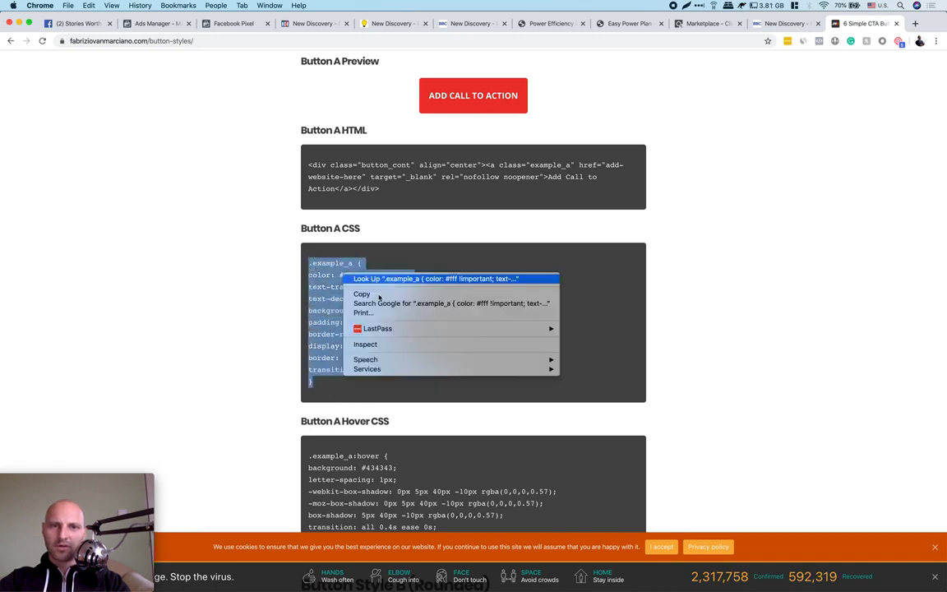
click(329, 266)
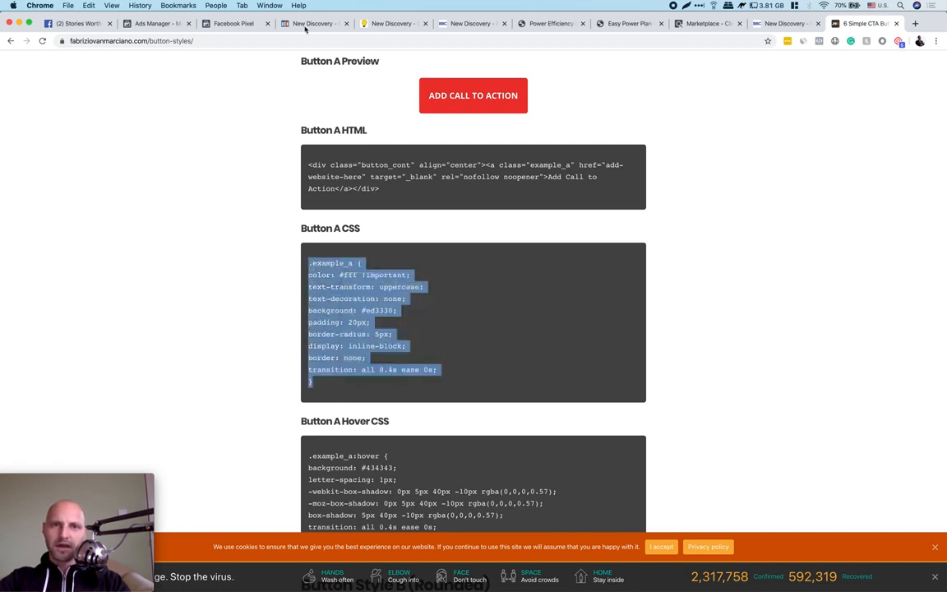
click(307, 23)
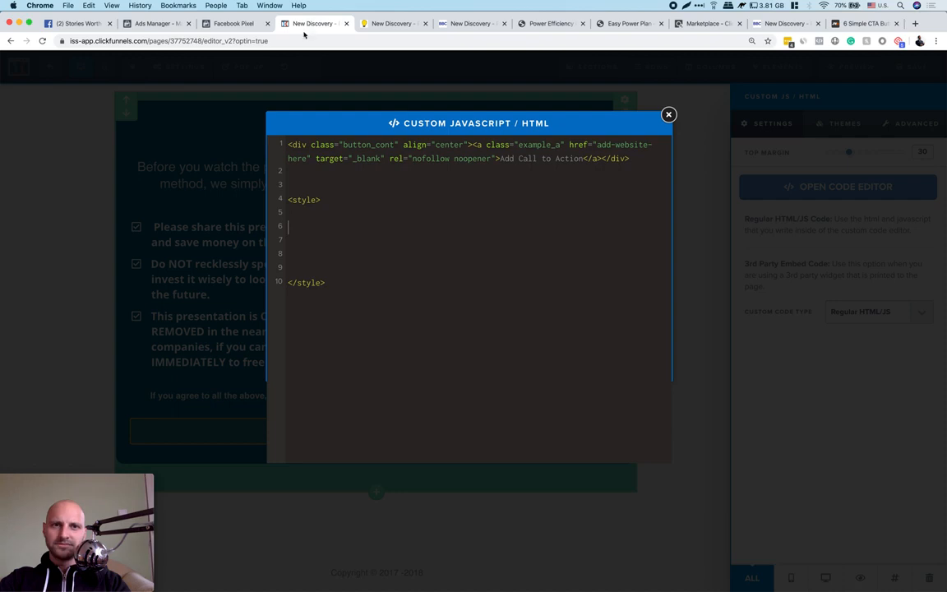
right_click(297, 234)
click(316, 293)
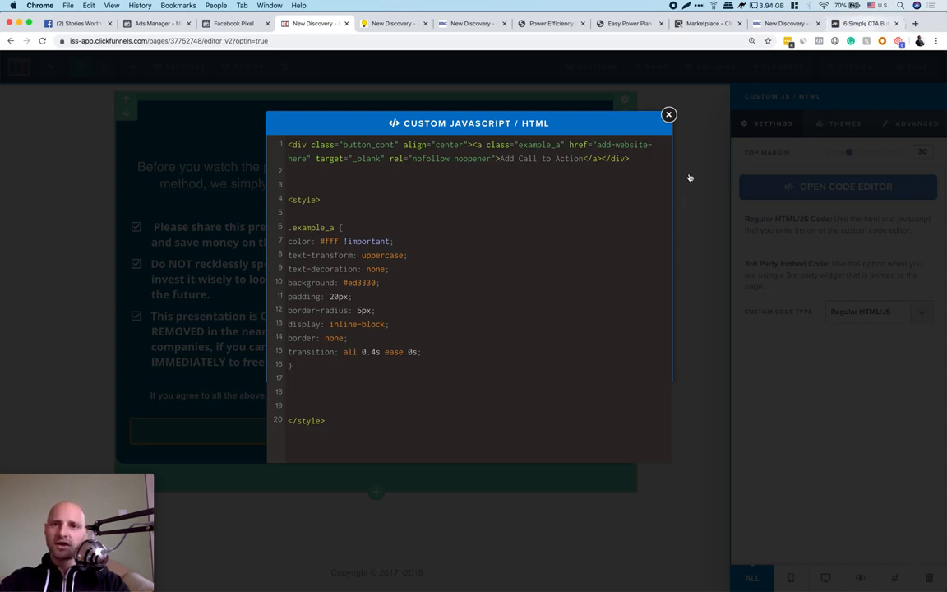
Copy the complete Button A Hover CSS rule, .example_a:hover, from the button styles article
click(867, 24)
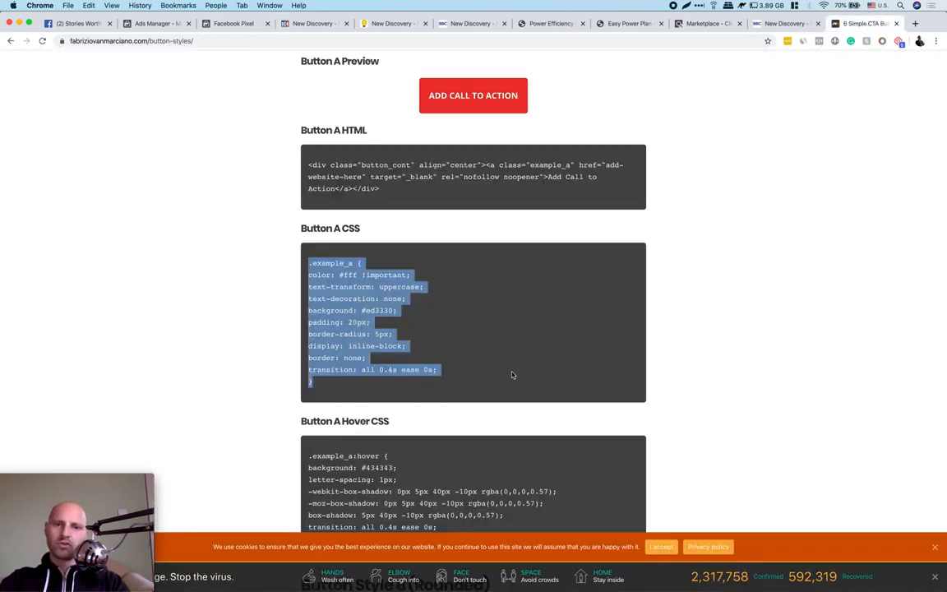
scroll(512, 375, down, 3)
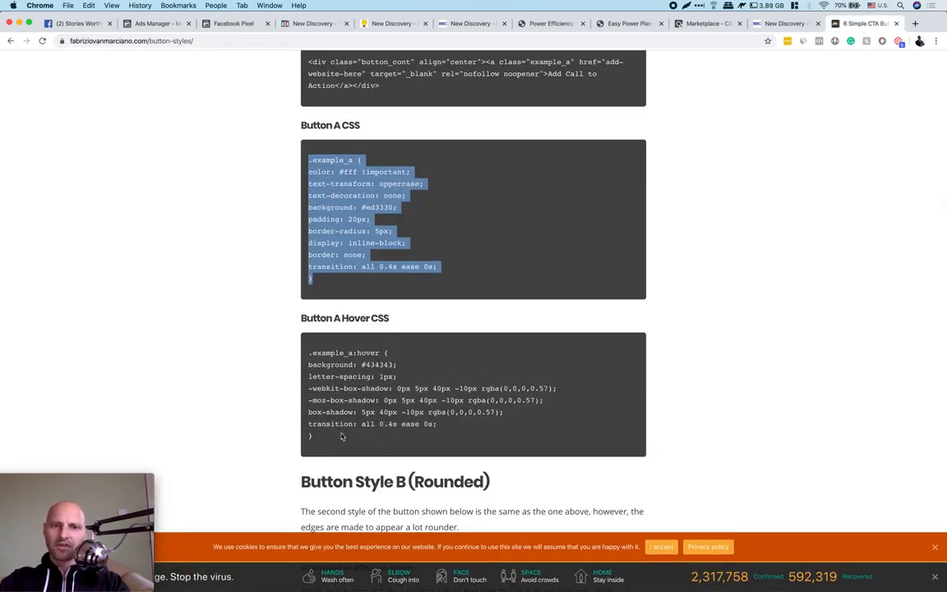
drag(324, 438, 311, 353)
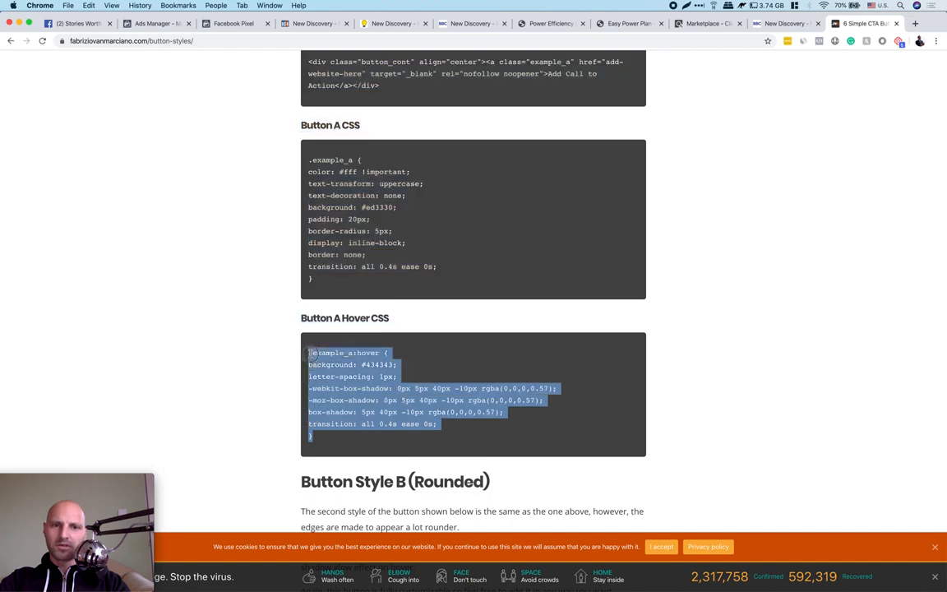
right_click(328, 355)
click(338, 375)
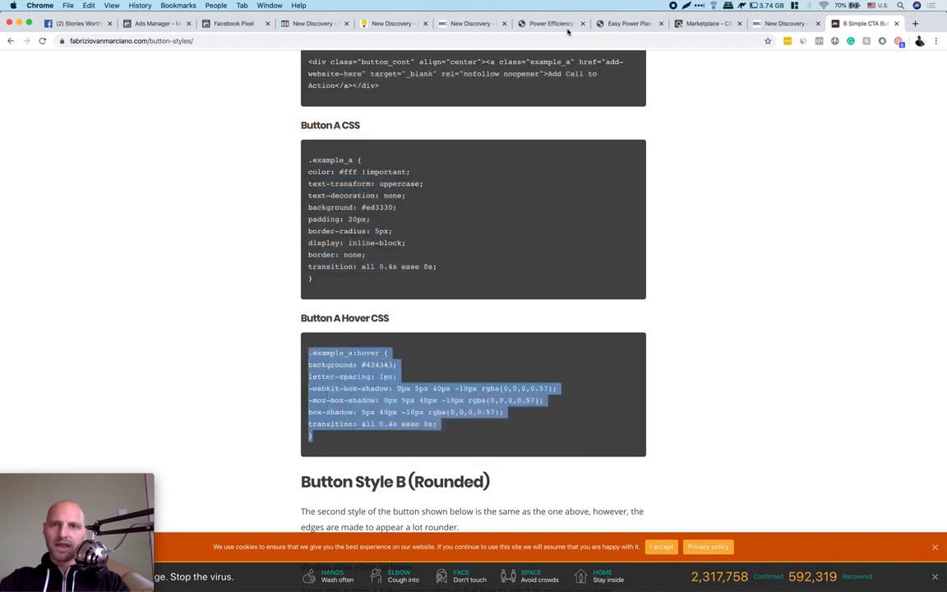
Paste the hover CSS on line 18, below the .example_a rule and inside the bridge page element's style block
click(283, 22)
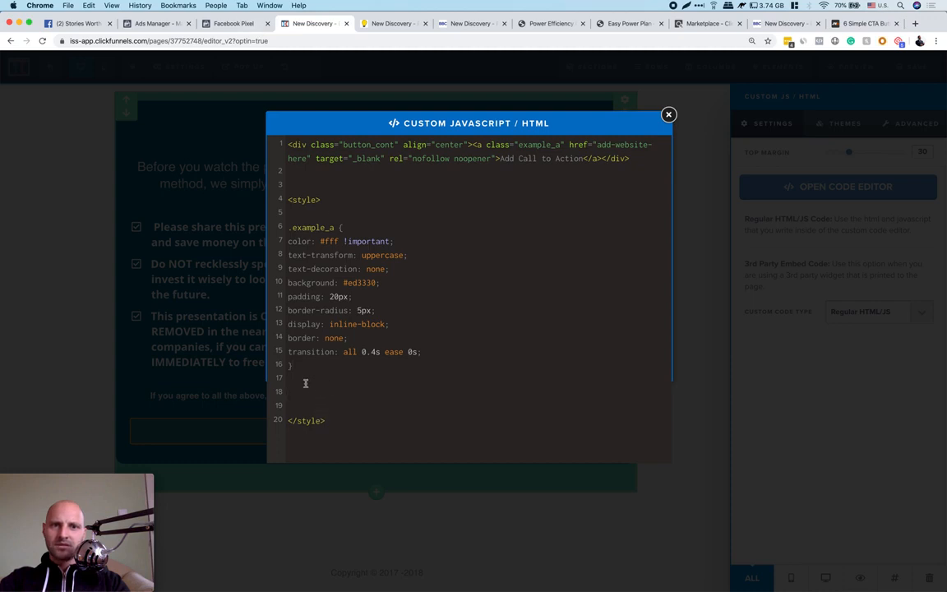
key(Return)
key(Return)
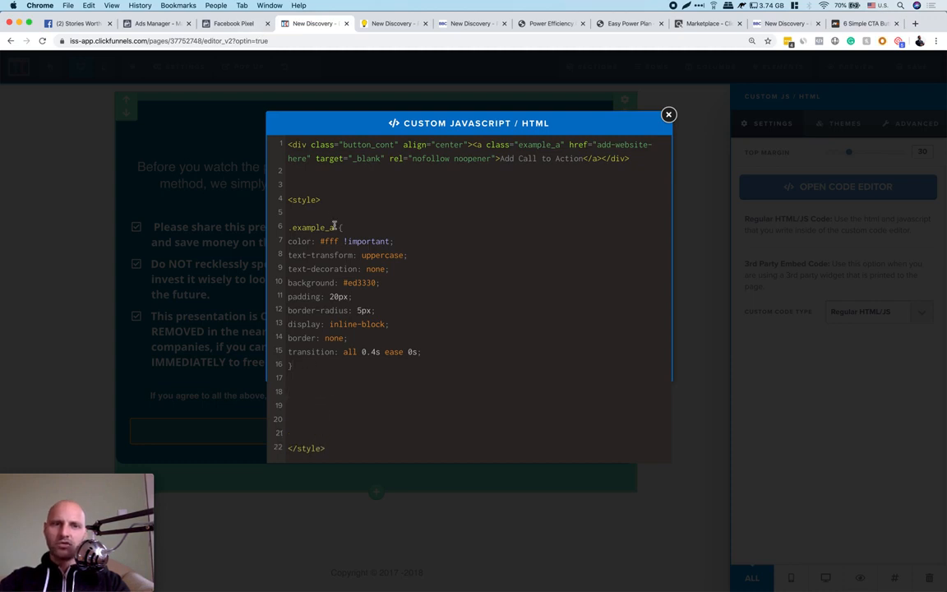
right_click(297, 383)
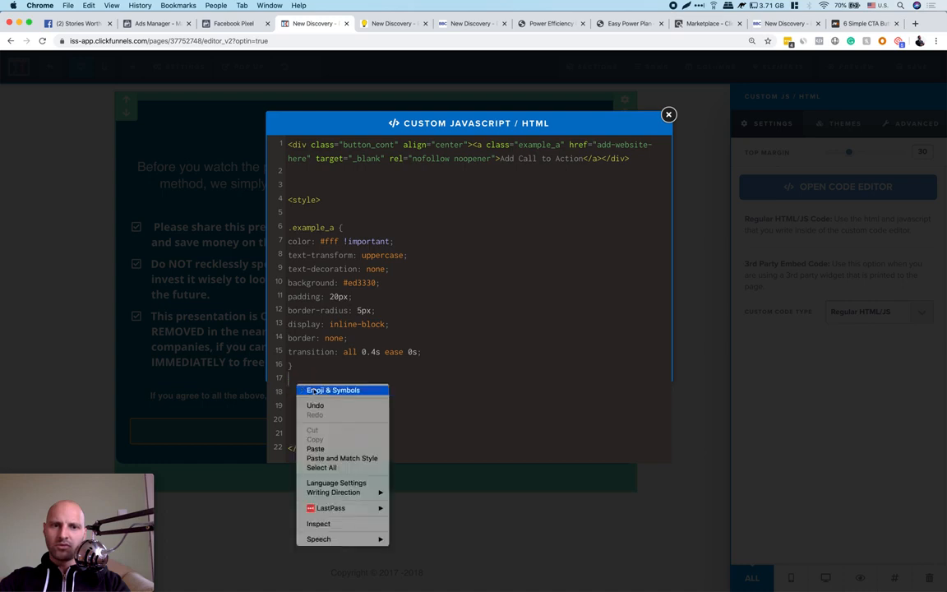
click(332, 371)
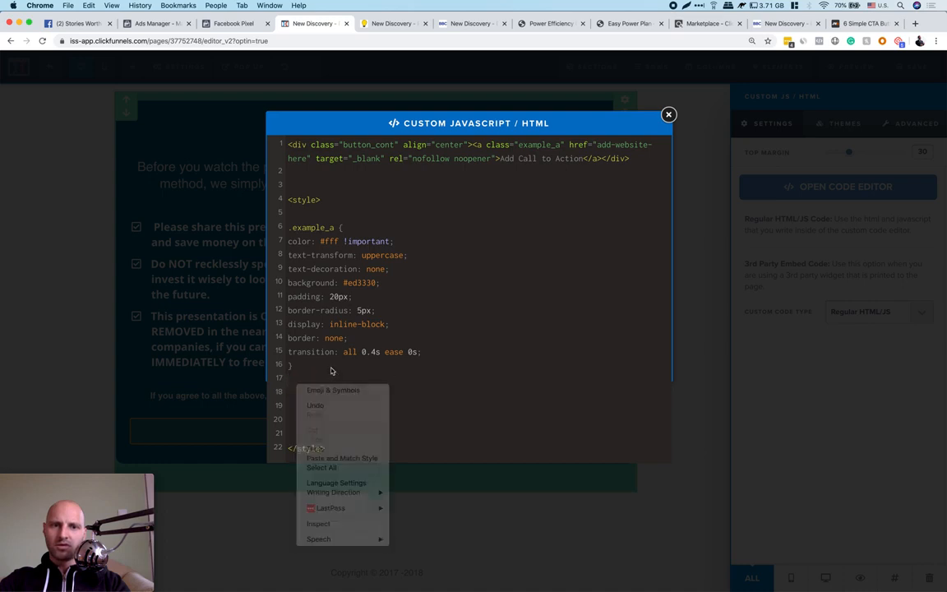
right_click(292, 393)
click(311, 457)
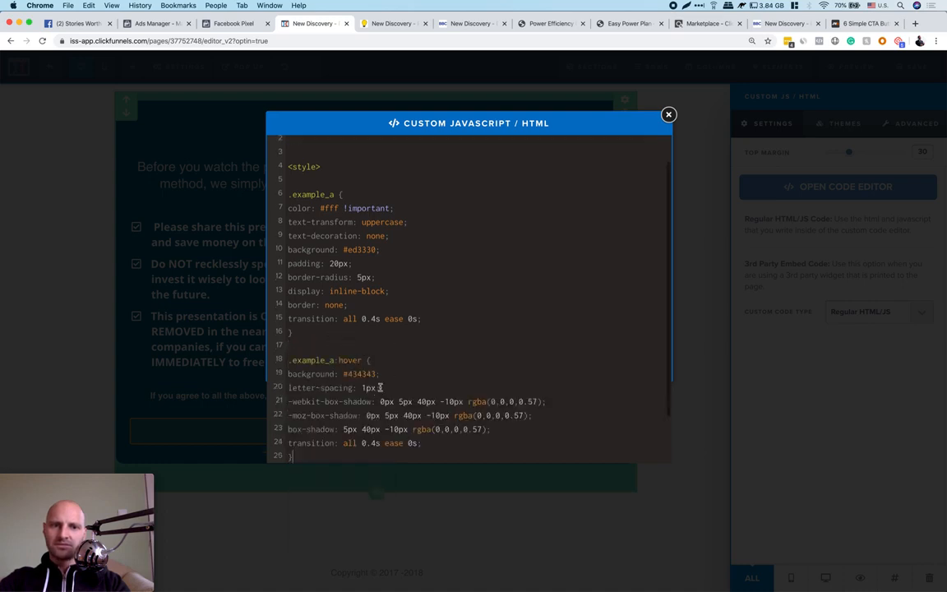
Replace the "Add Call to Action" link text in the button HTML with "I AGREE", close the code editor and save the page
scroll(422, 352, up, 3)
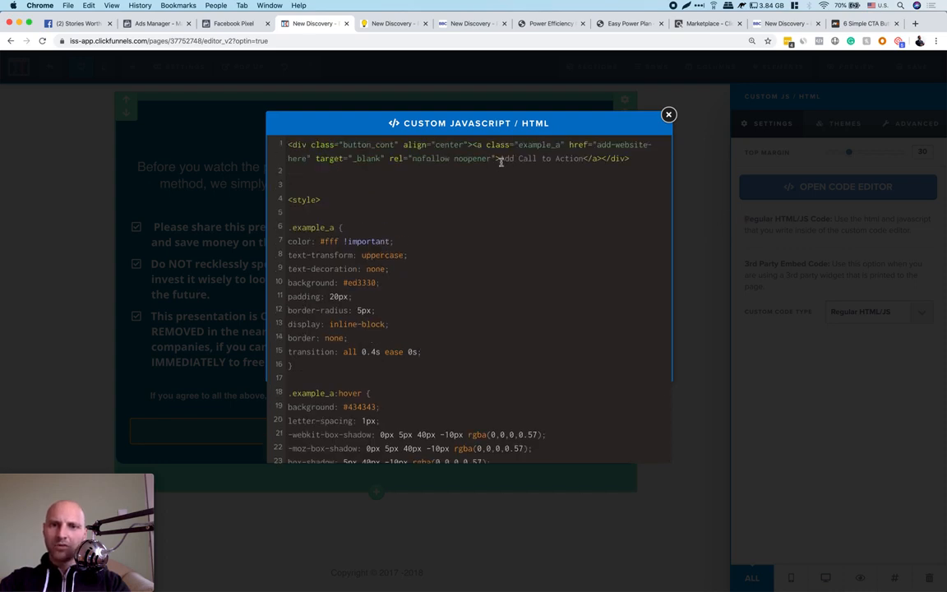
drag(501, 158, 587, 156)
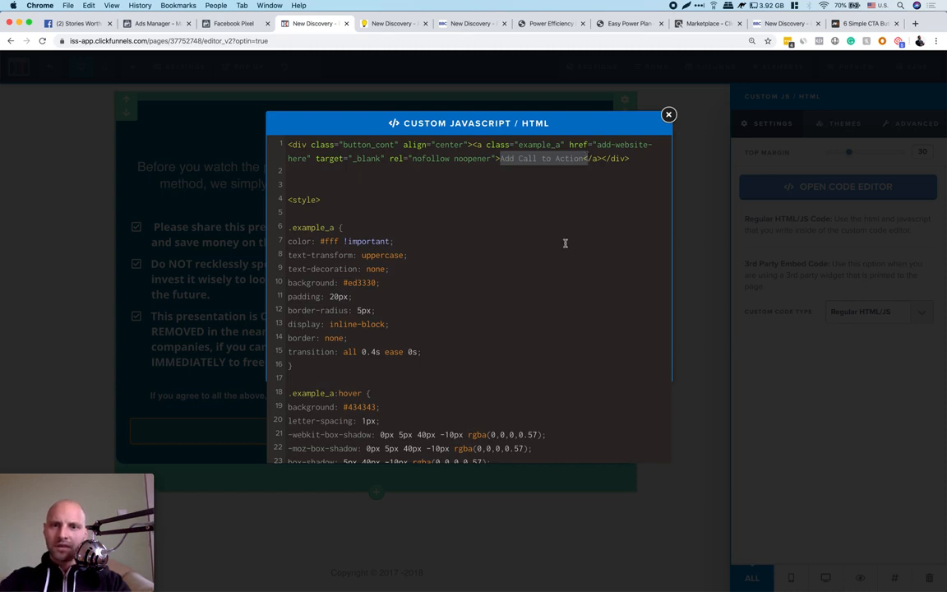
click(524, 160)
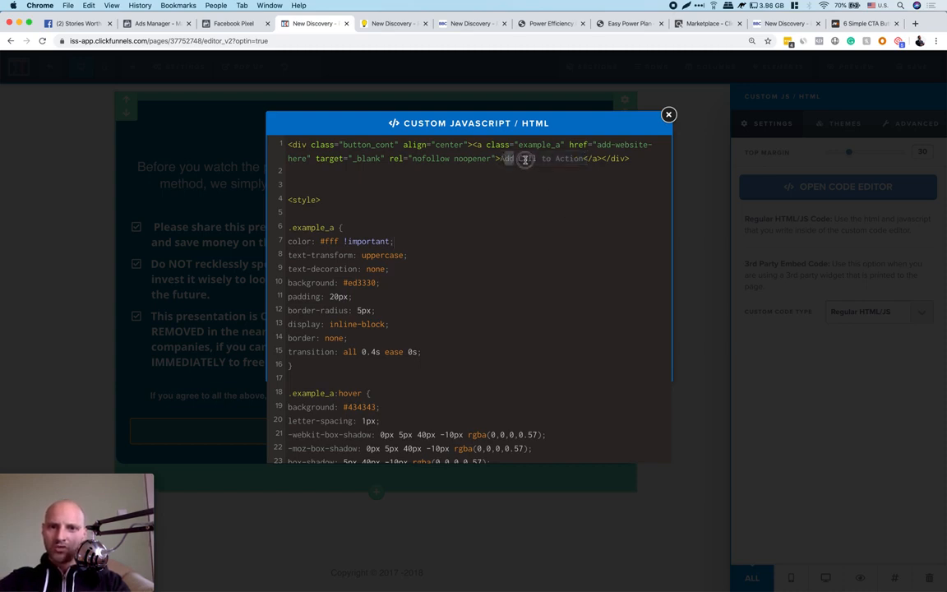
drag(524, 160, 584, 156)
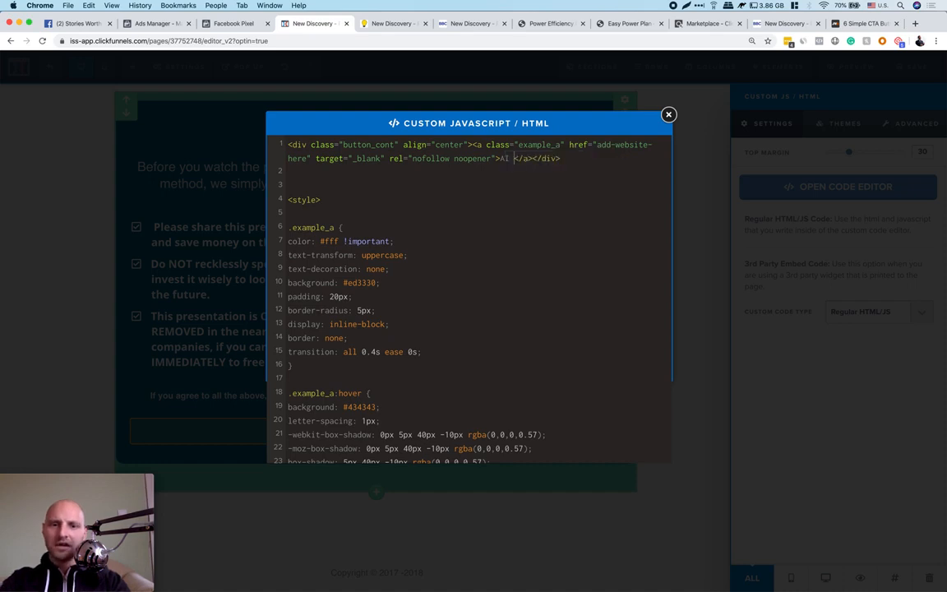
key(BackSpace)
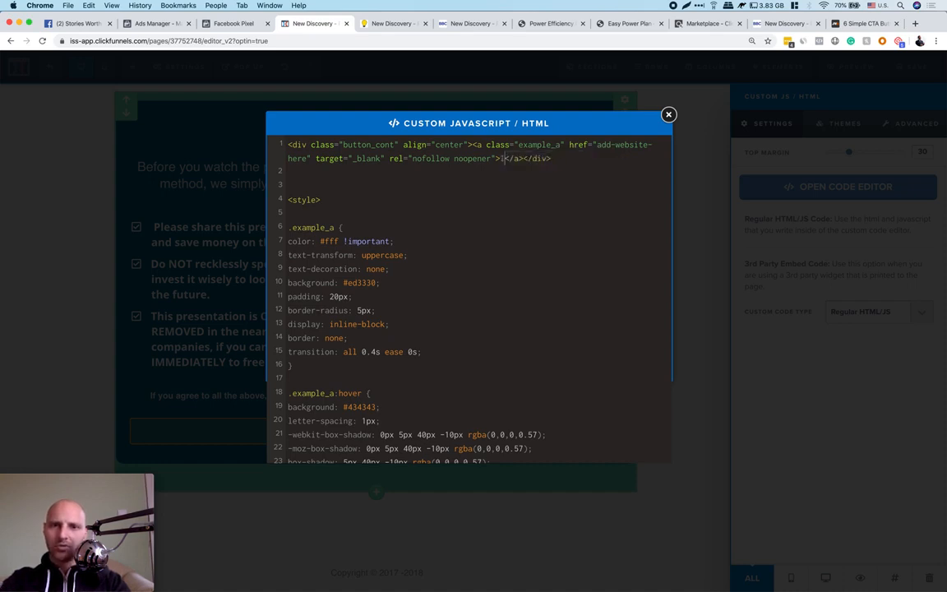
text(I AGREE E)
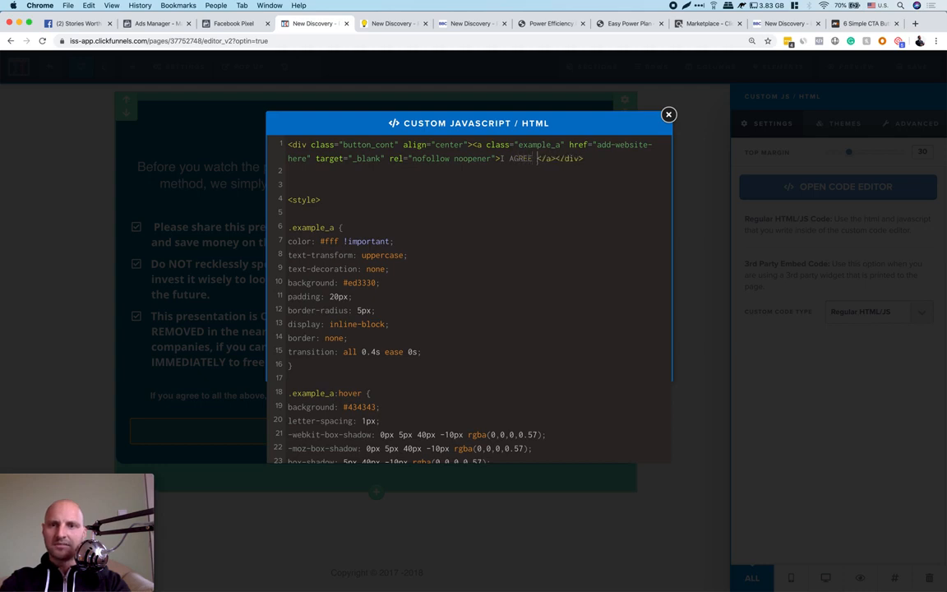
key(BackSpace)
click(719, 198)
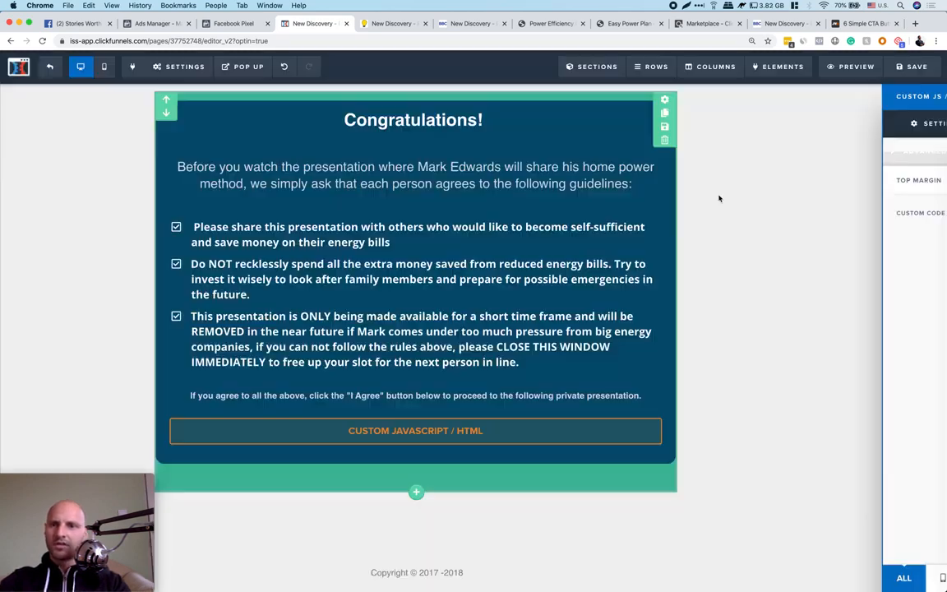
click(914, 74)
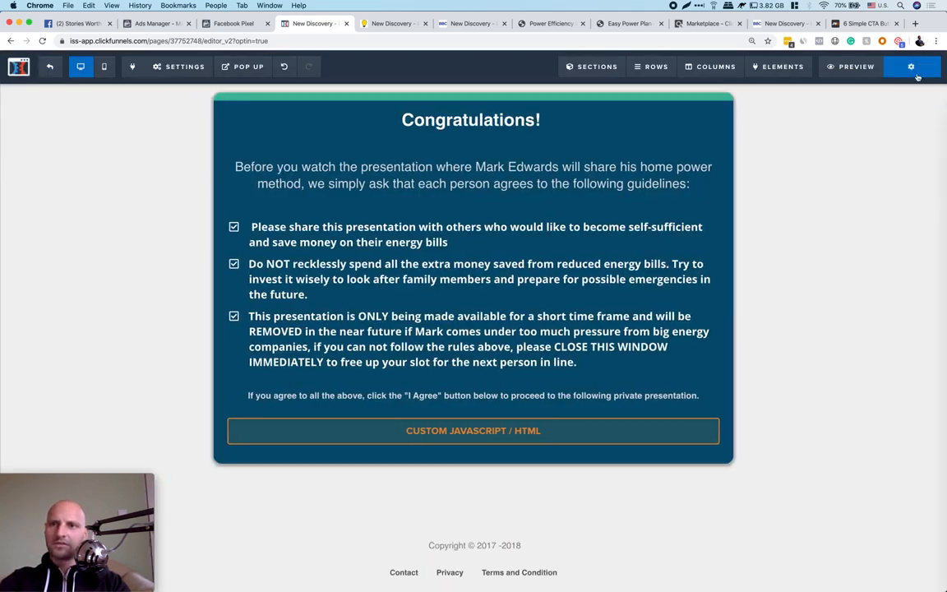
Reload the bridge page preview and inspect the custom button's styling and hover effect
click(387, 25)
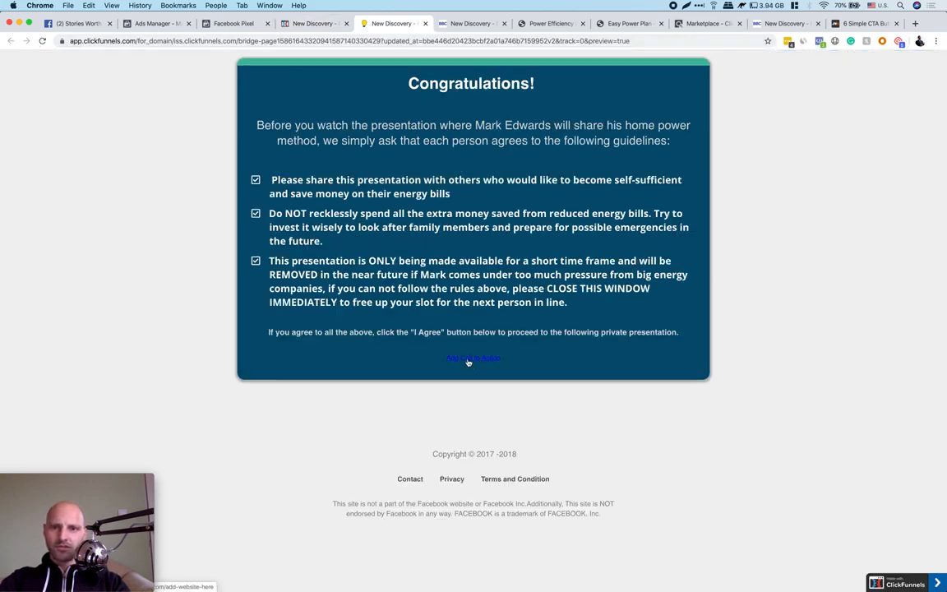
scroll(469, 362, up, 5)
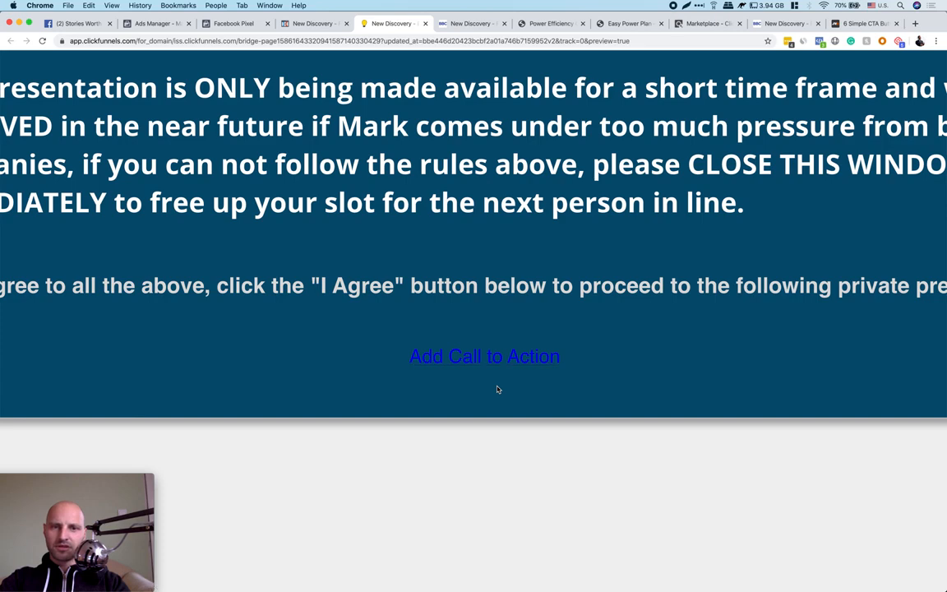
scroll(496, 389, down, 5)
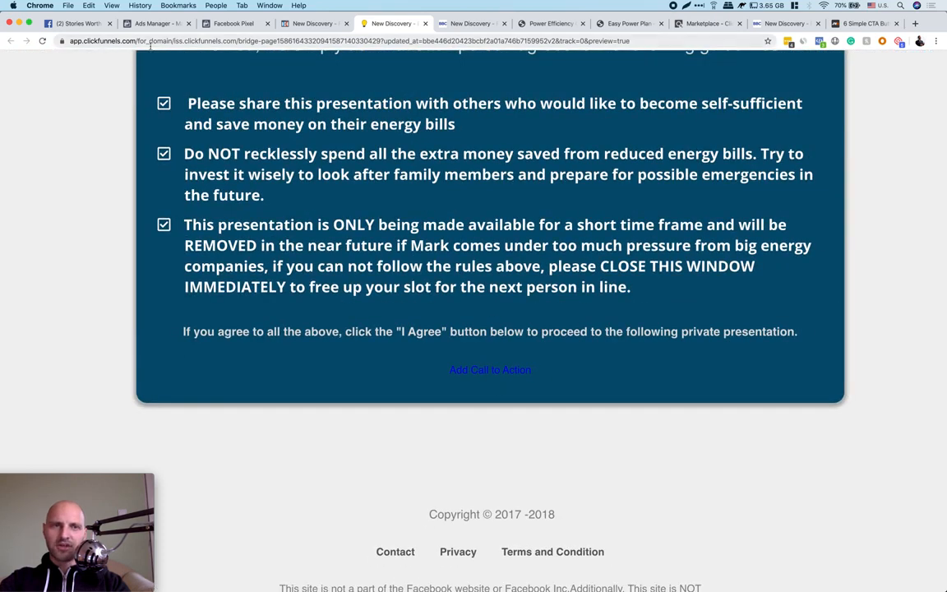
click(42, 40)
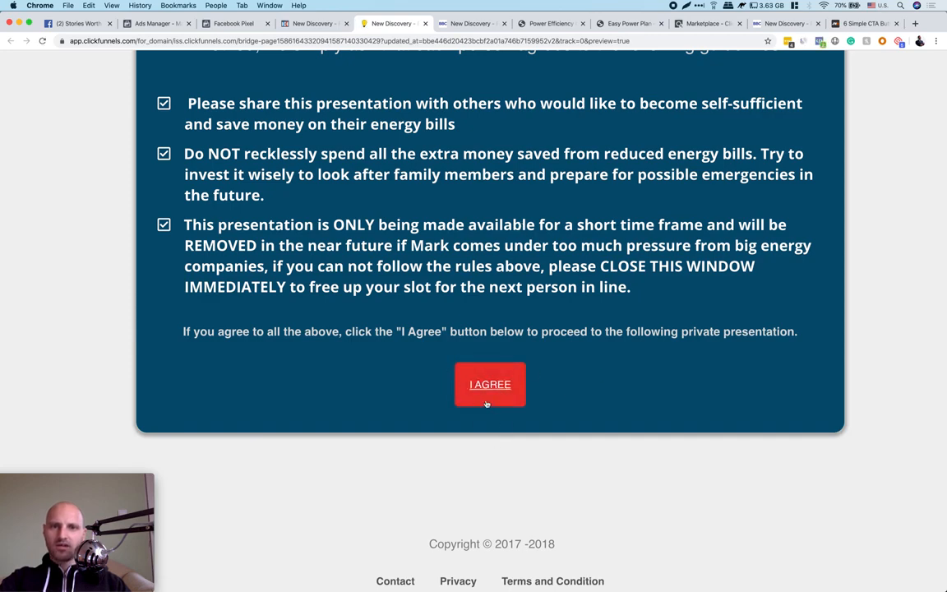
scroll(493, 398, down, 5)
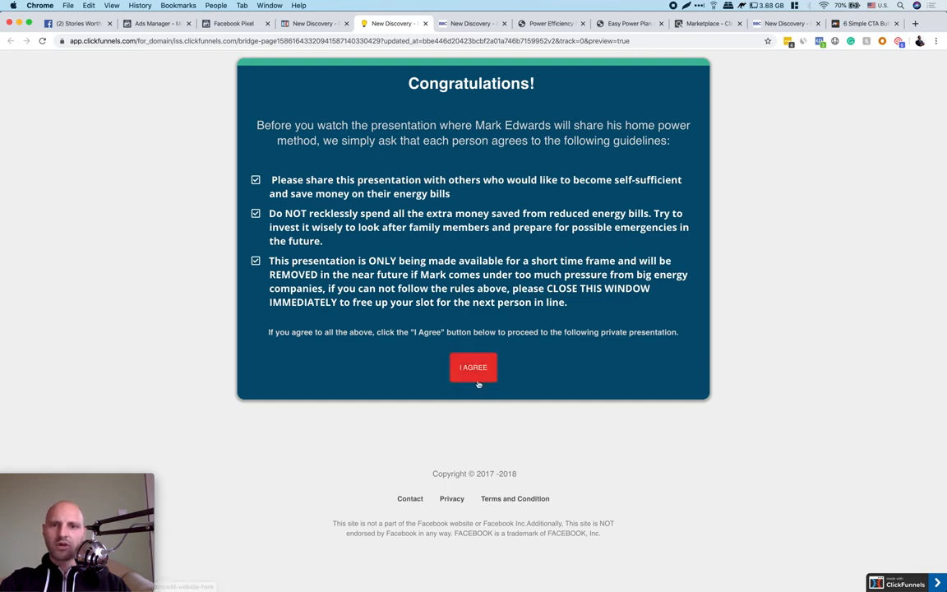
scroll(477, 371, up, 3)
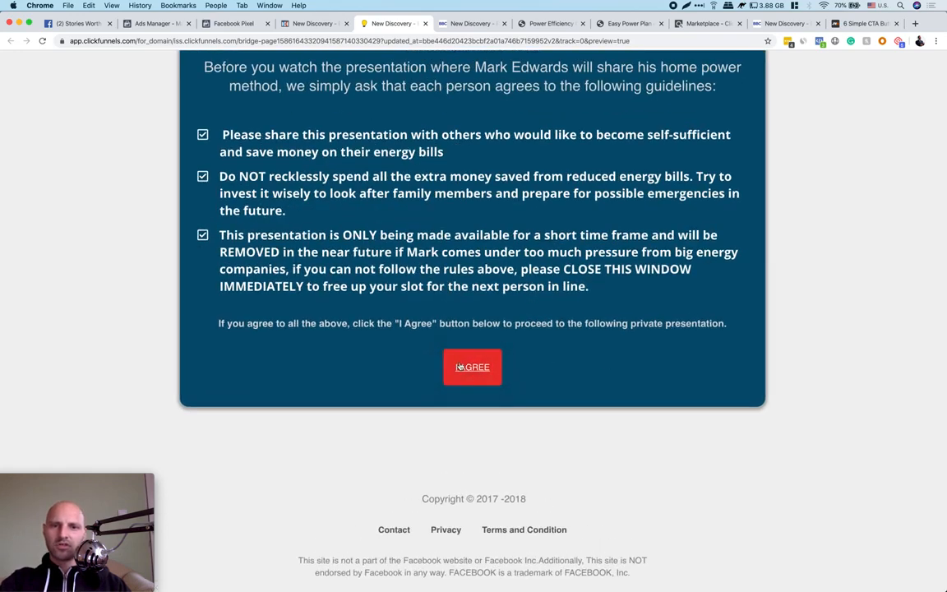
scroll(564, 366, up, 1)
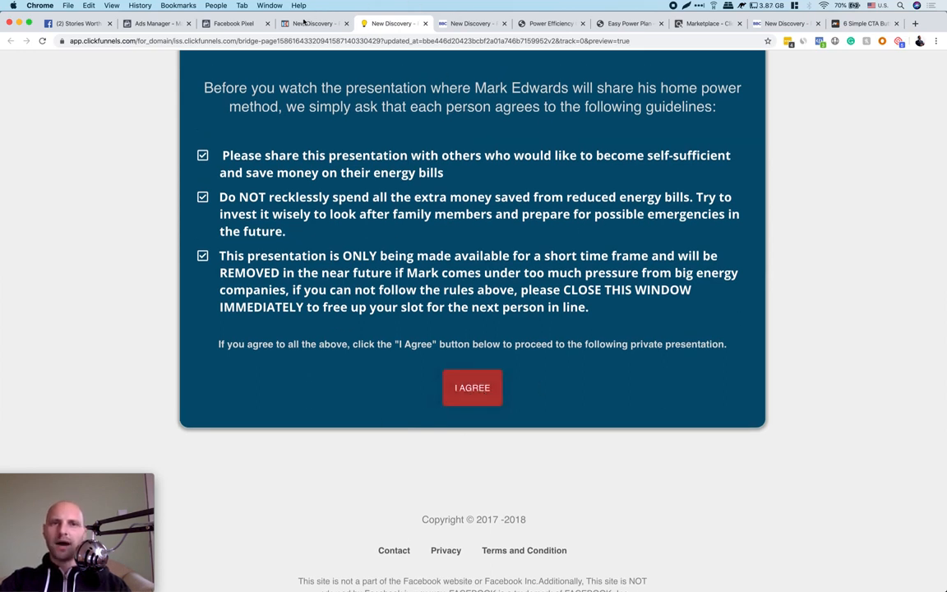
click(304, 23)
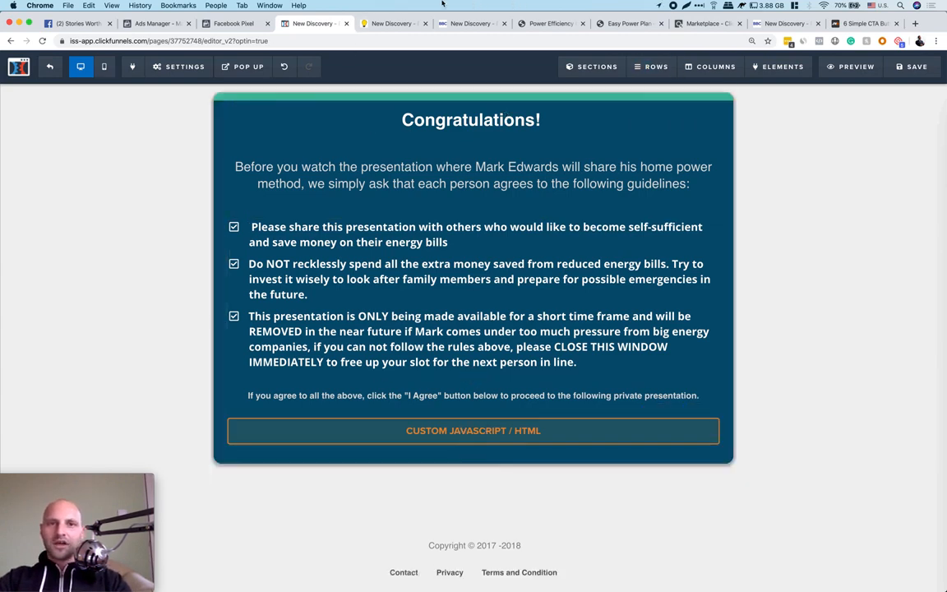
click(386, 25)
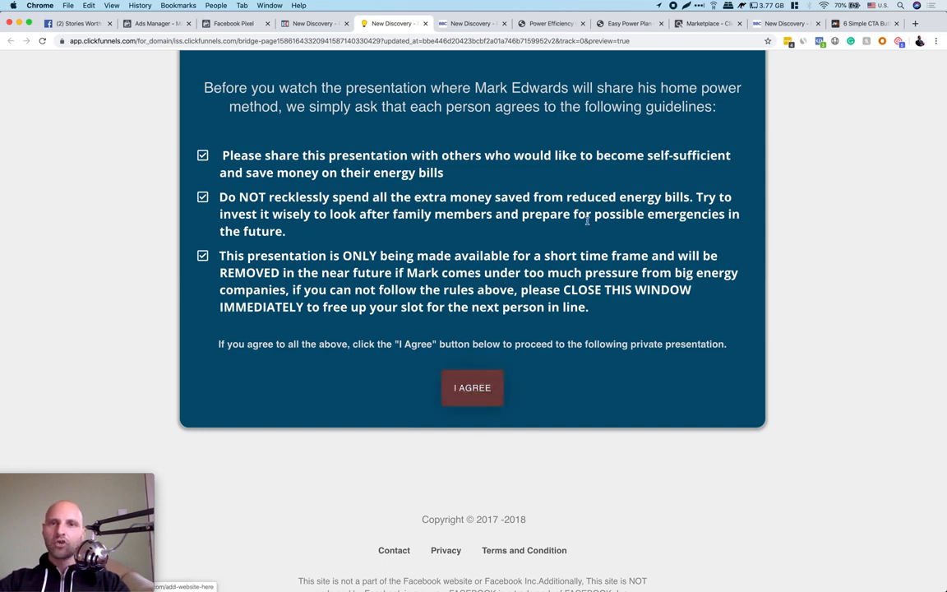
Widen the browser's extension area to reveal Facebook Pixel Helper and check which pixel events it reports on the bridge page preview
drag(777, 41, 704, 39)
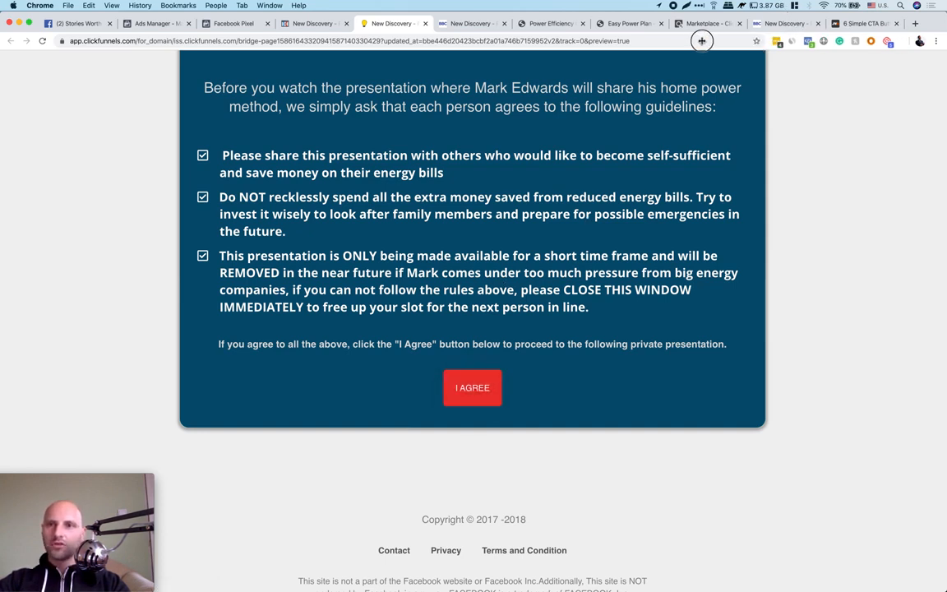
scroll(752, 107, up, 2)
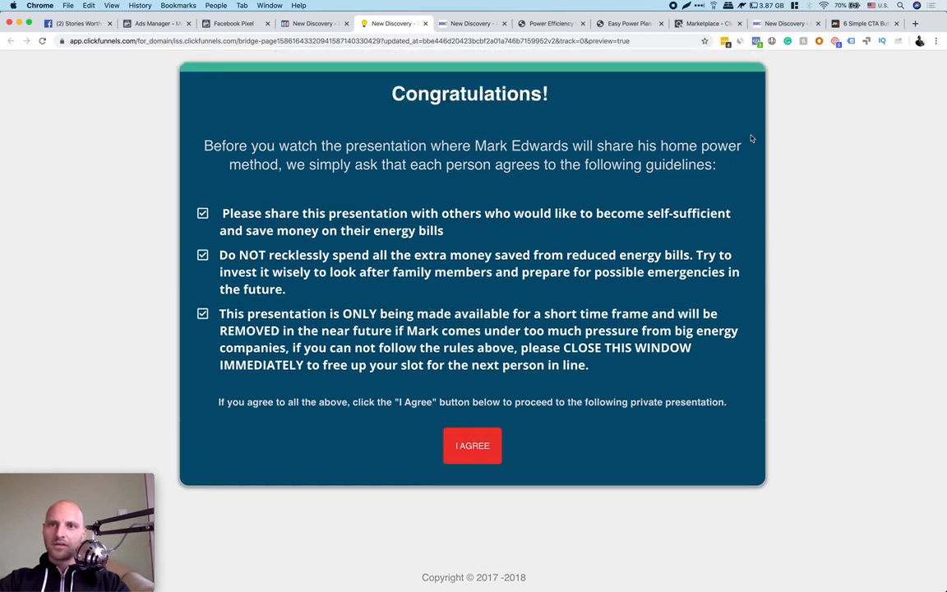
click(756, 41)
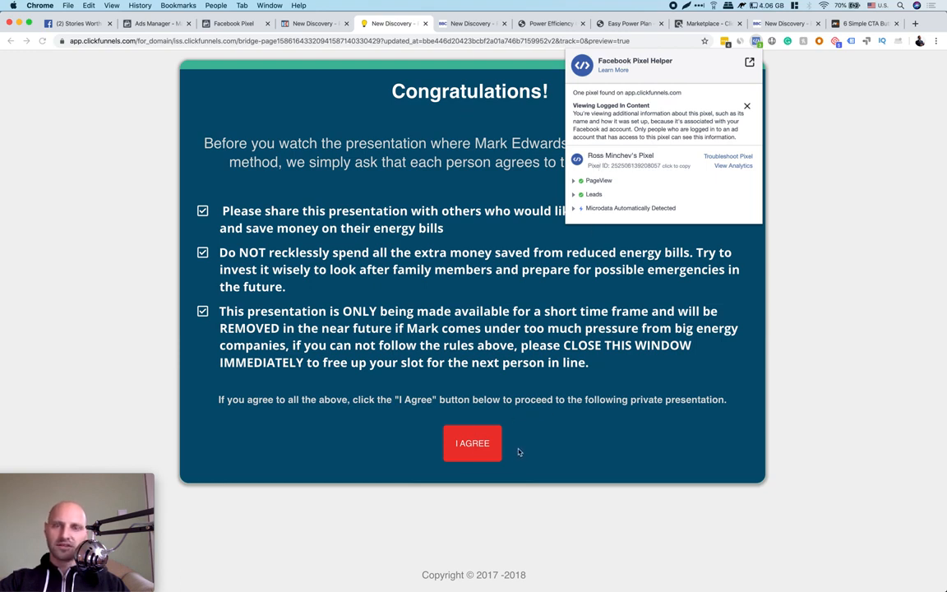
click(593, 432)
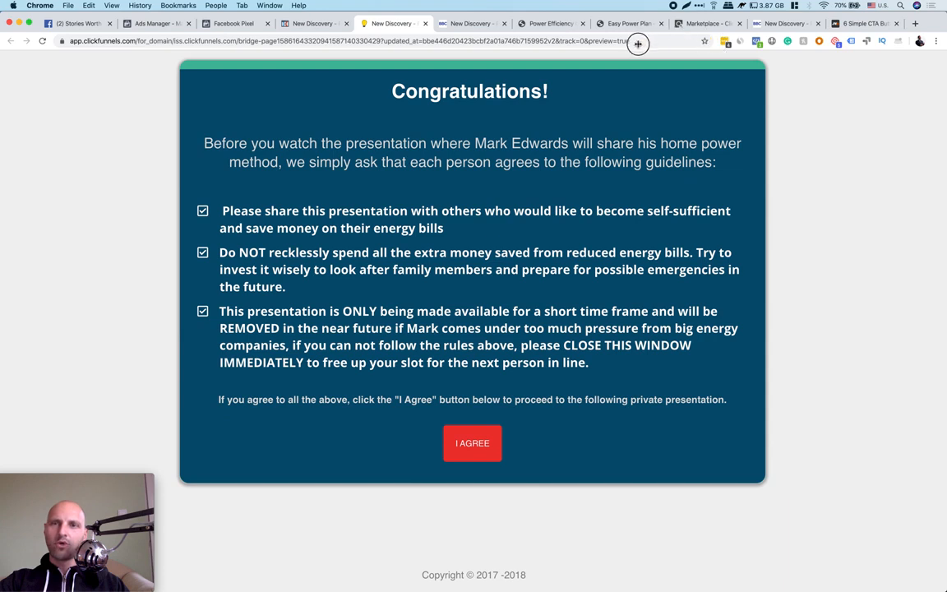
click(757, 41)
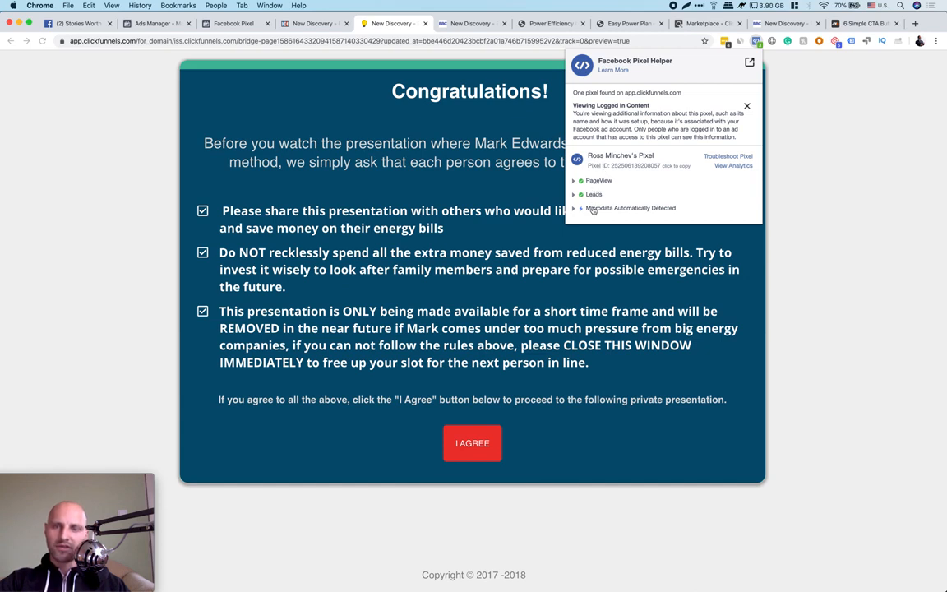
click(545, 414)
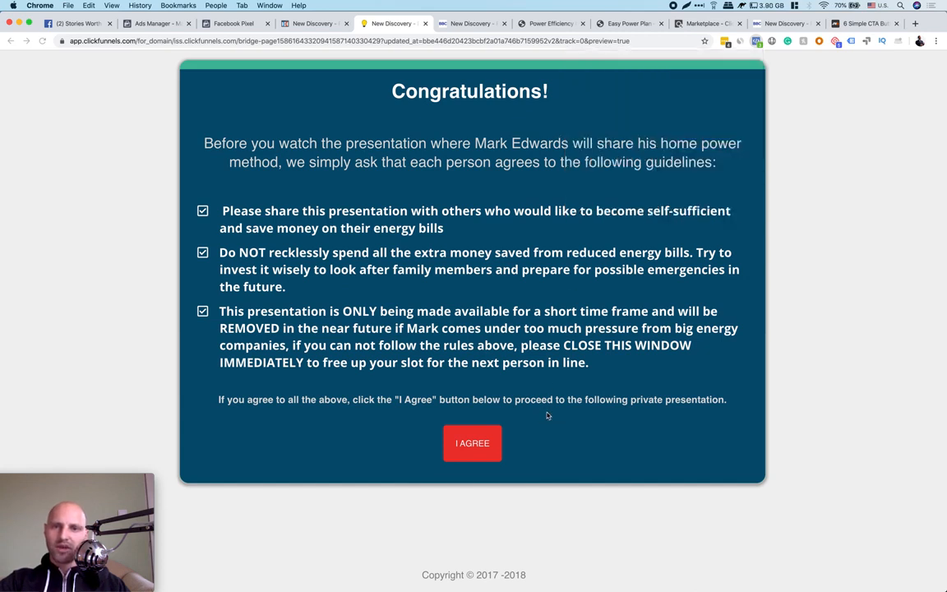
Test the bridge page's I AGREE button link, and inspect the details of the Button Click Automatically Detected event in Facebook Pixel Helper
click(472, 443)
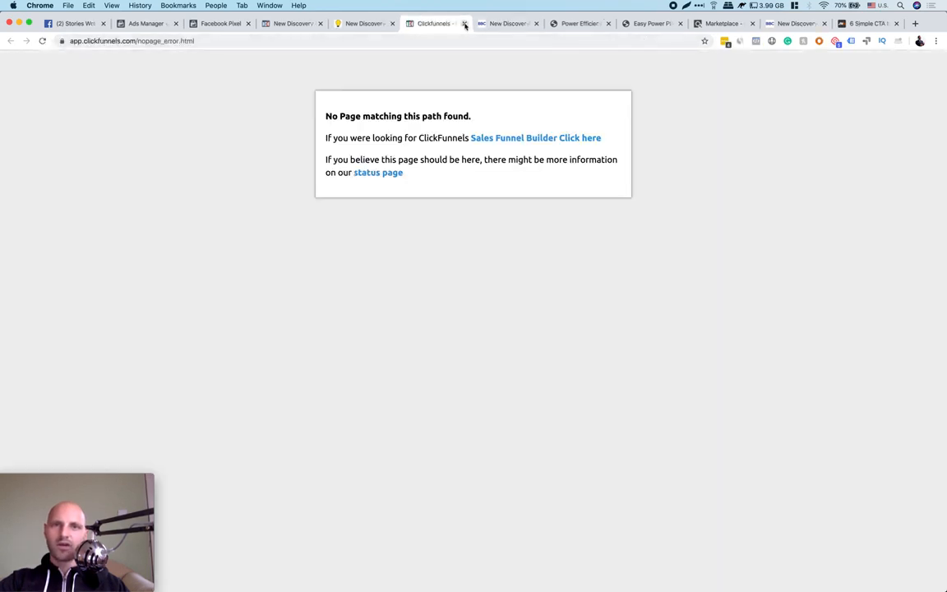
click(465, 24)
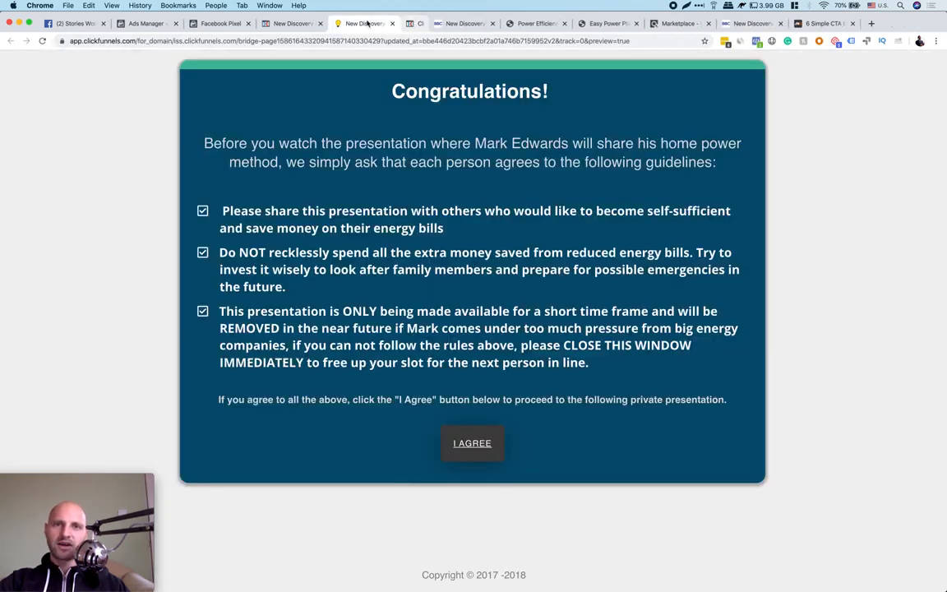
click(757, 42)
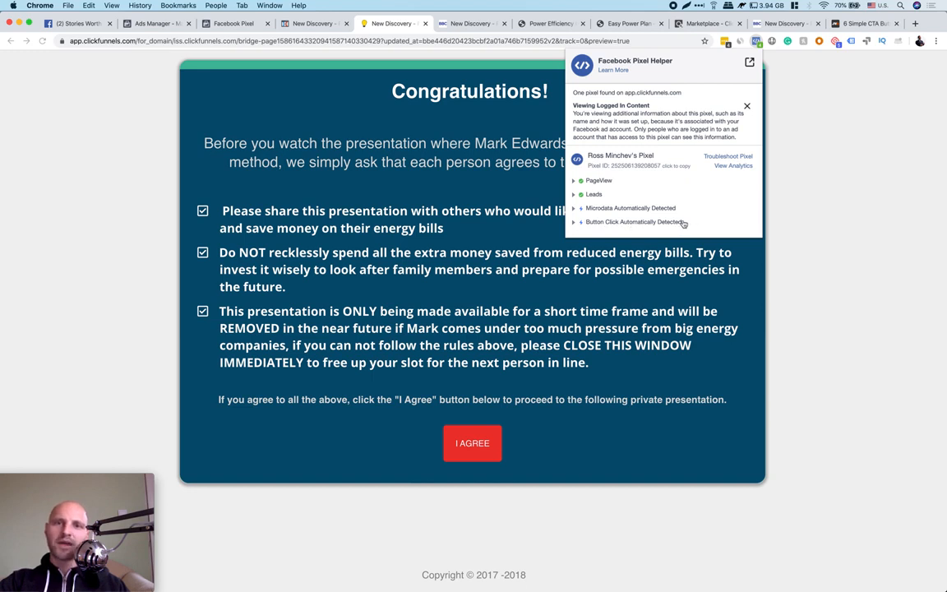
click(575, 224)
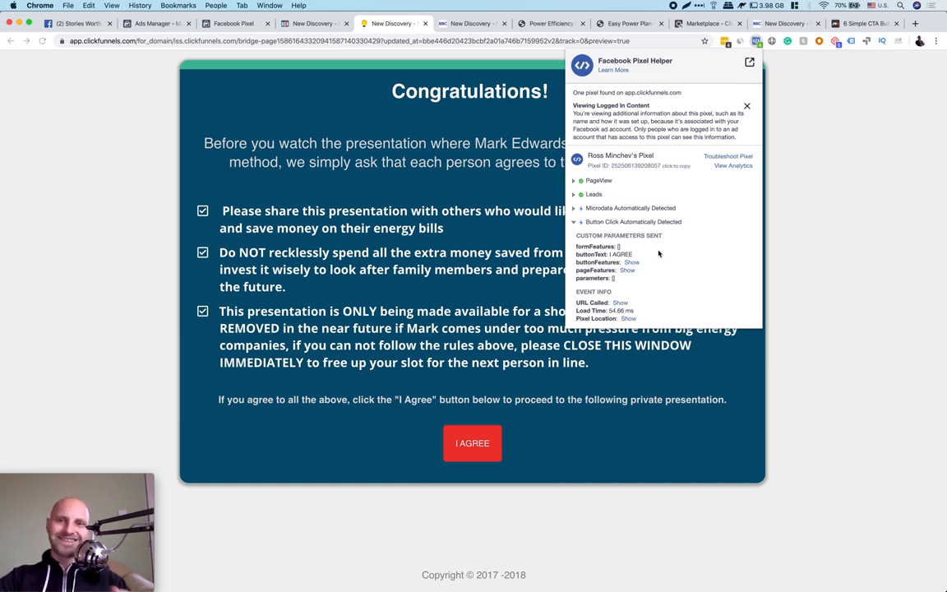
click(574, 222)
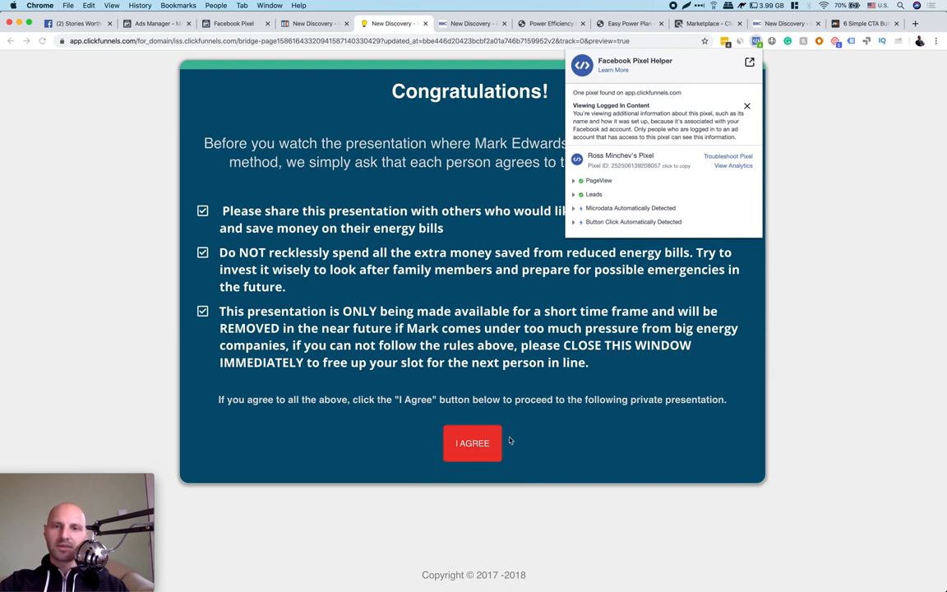
click(598, 365)
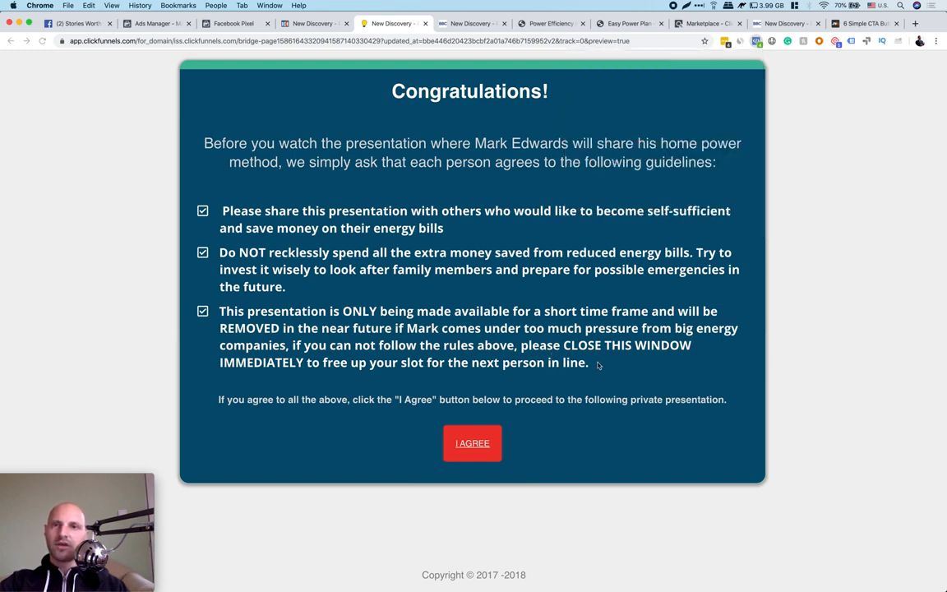
Search Google for "facebook pixel on button click" in a new browser tab
click(915, 24)
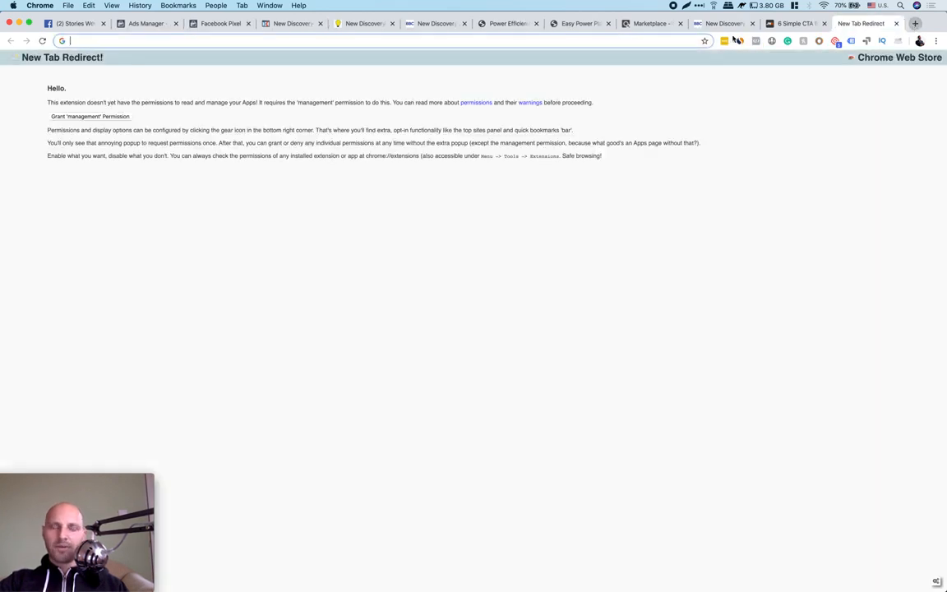
text(facebook b)
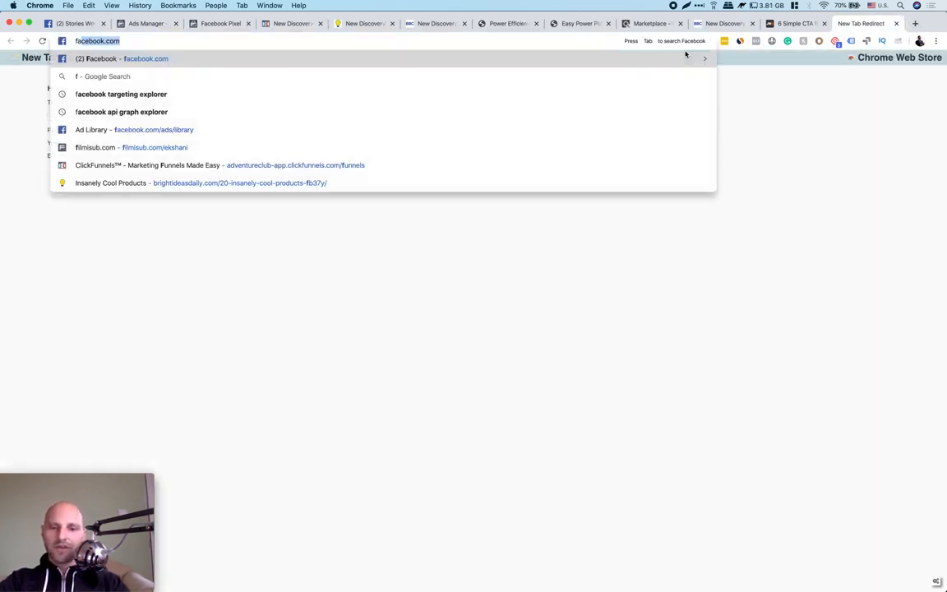
text(utt)
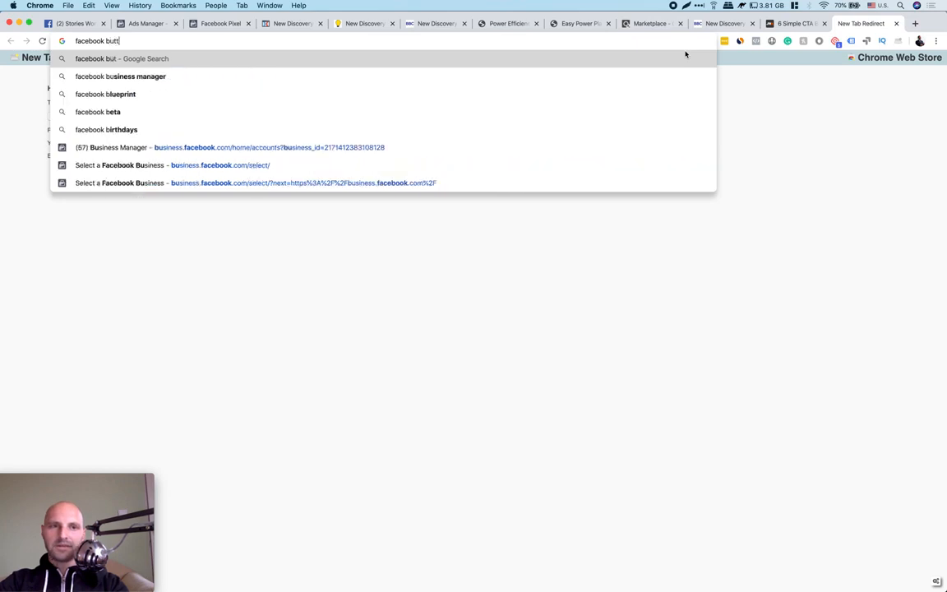
text(on fires)
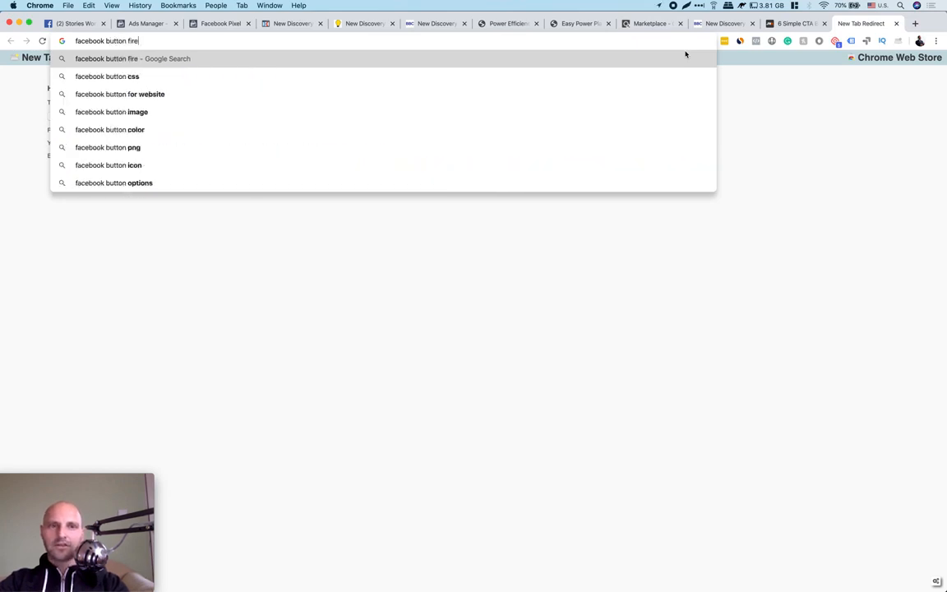
key(alt+BackSpace)
key(alt+BackSpace)
text(pix)
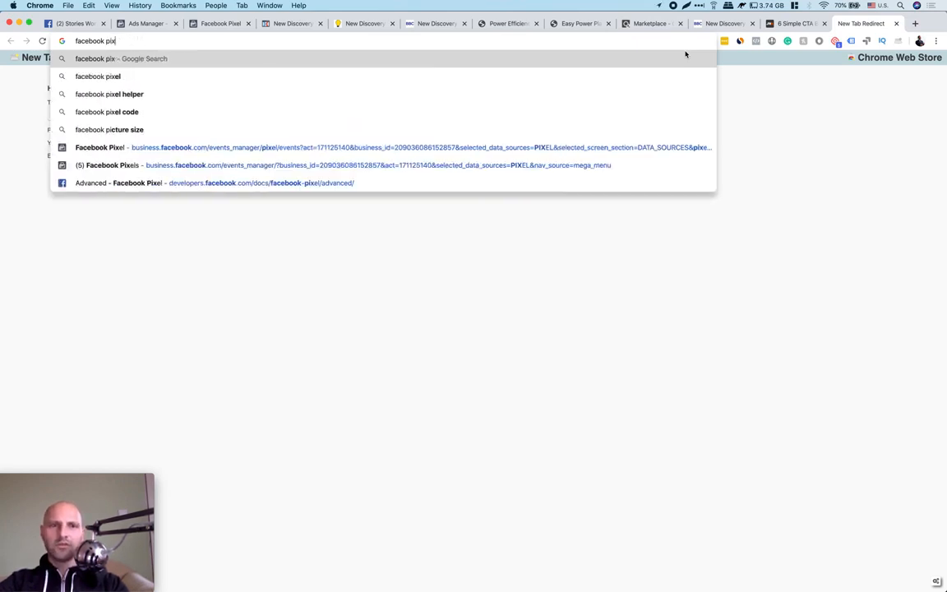
text(el on a but)
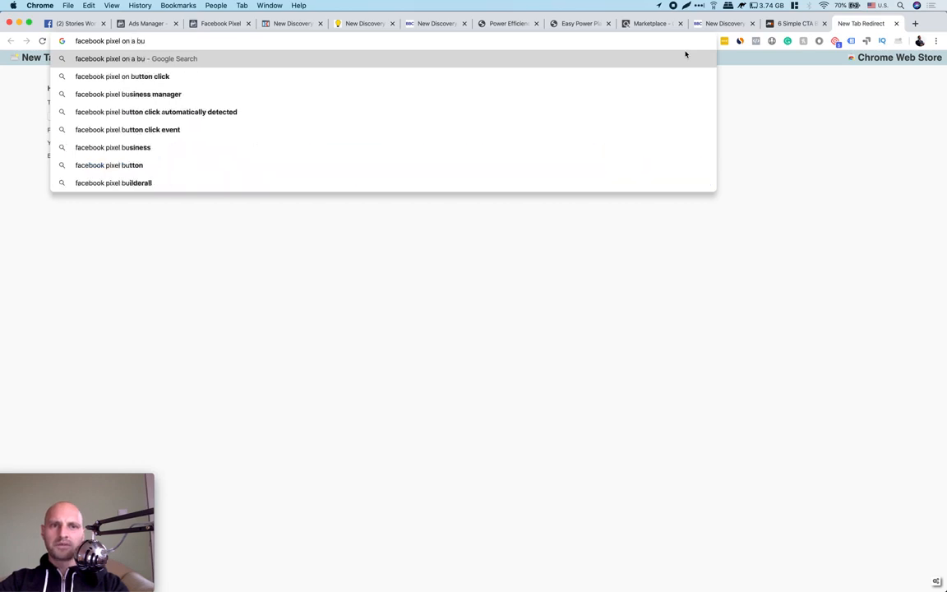
click(117, 79)
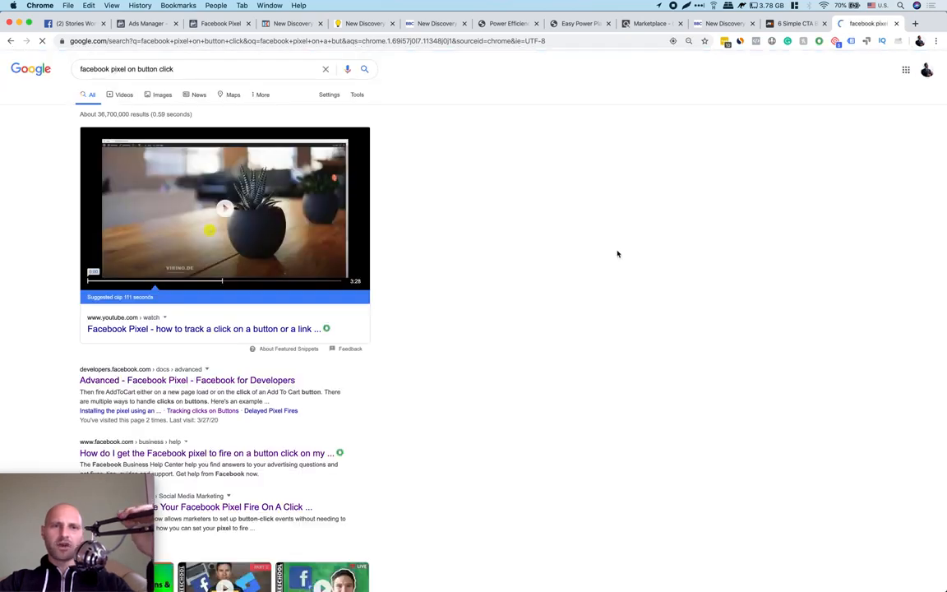
Open the Facebook for Developers search result on advanced pixel usage and find the section Tracking clicks on Buttons
scroll(177, 386, down, 2)
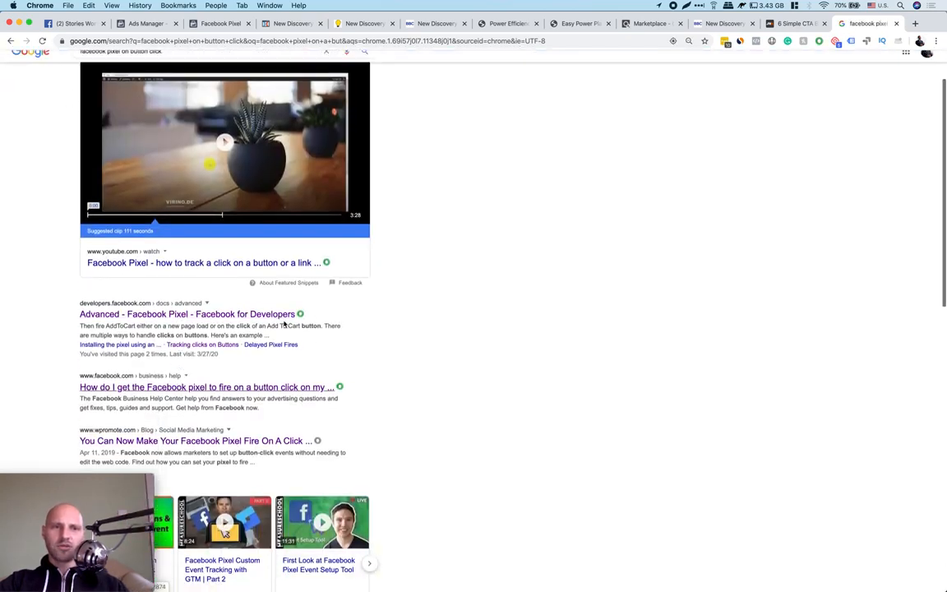
click(117, 318)
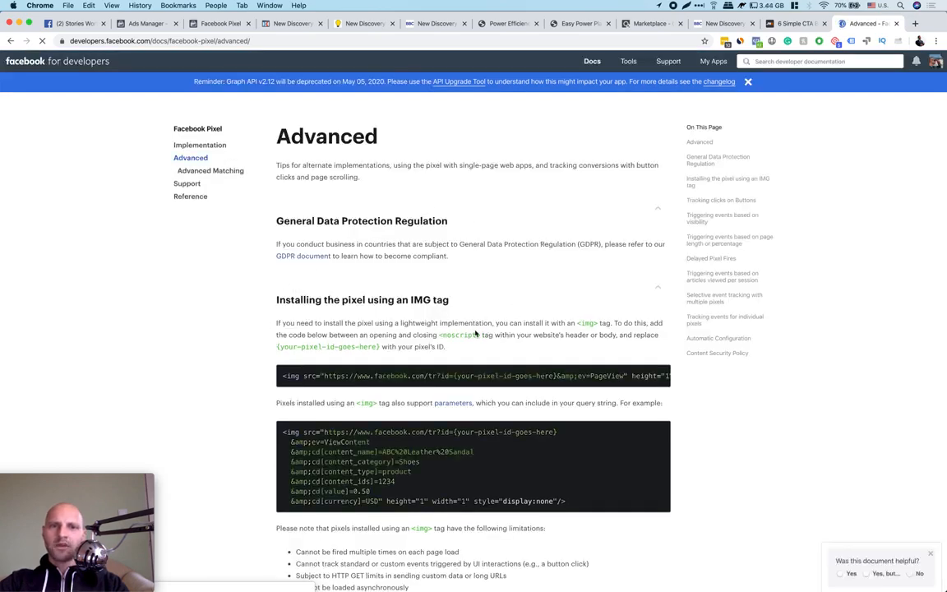
scroll(475, 333, down, 3)
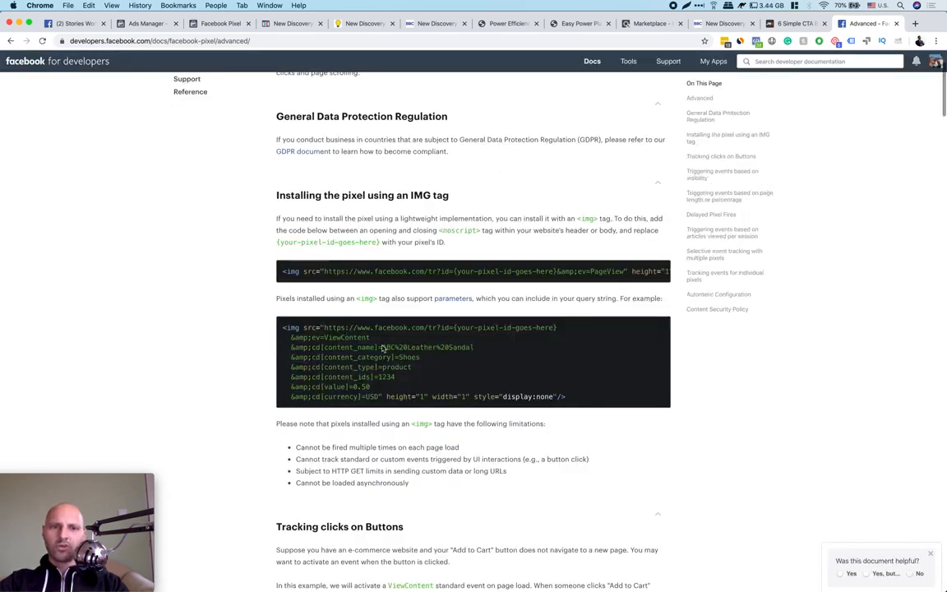
scroll(475, 269, down, 8)
scroll(474, 268, down, 3)
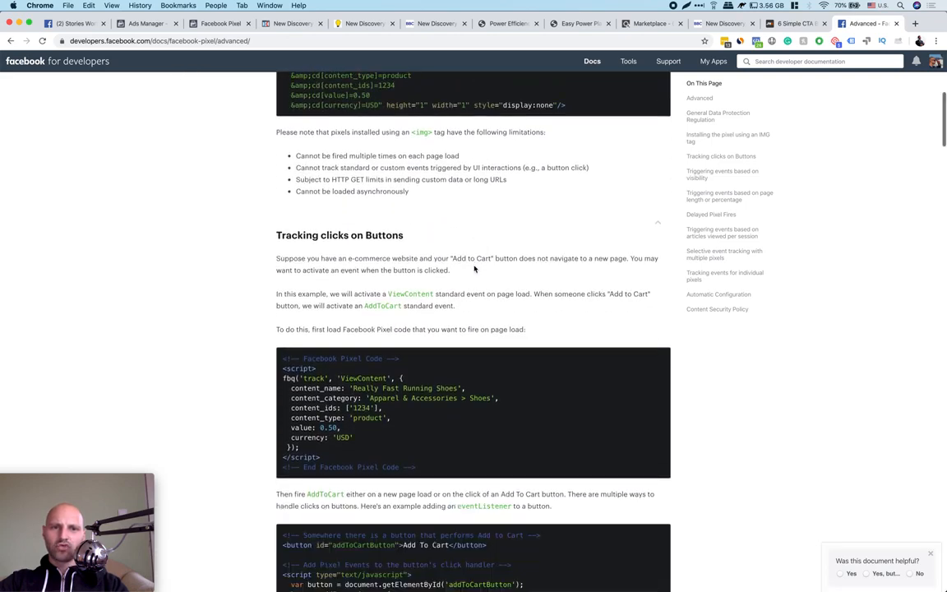
drag(276, 149, 431, 150)
scroll(407, 154, down, 2)
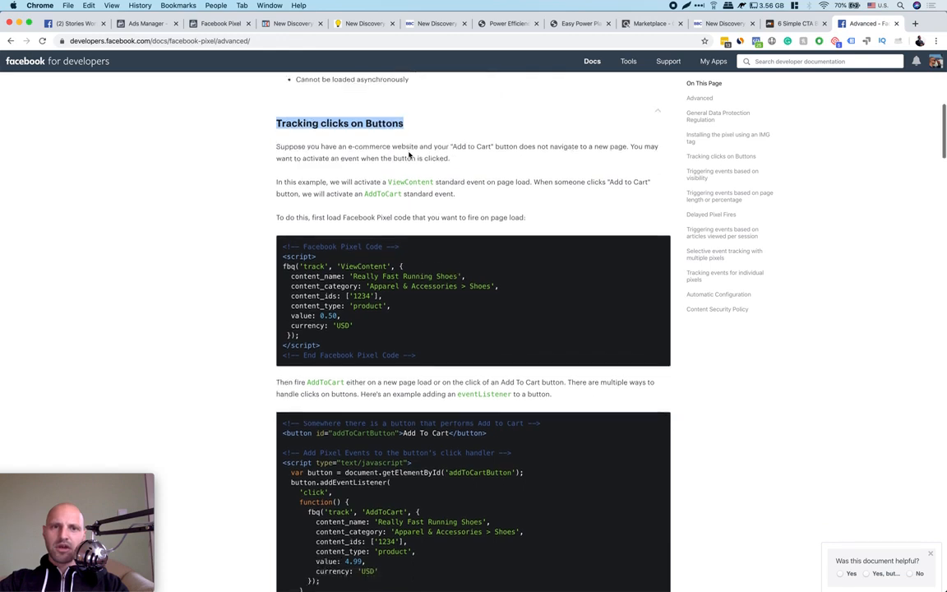
Copy the example script that adds pixel events to the button's click handler, from its comment line to the closing script tag
scroll(408, 154, down, 1)
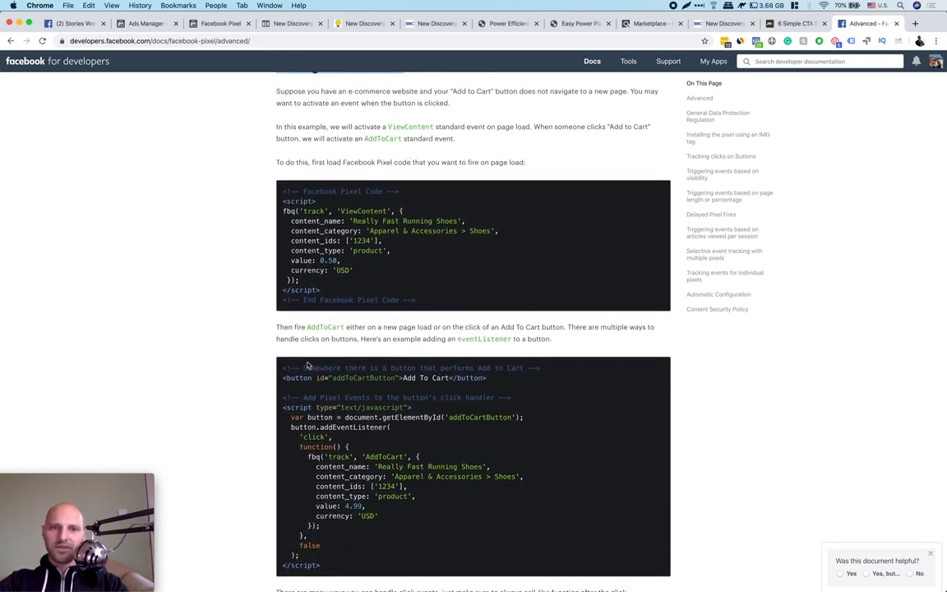
scroll(313, 375, down, 1)
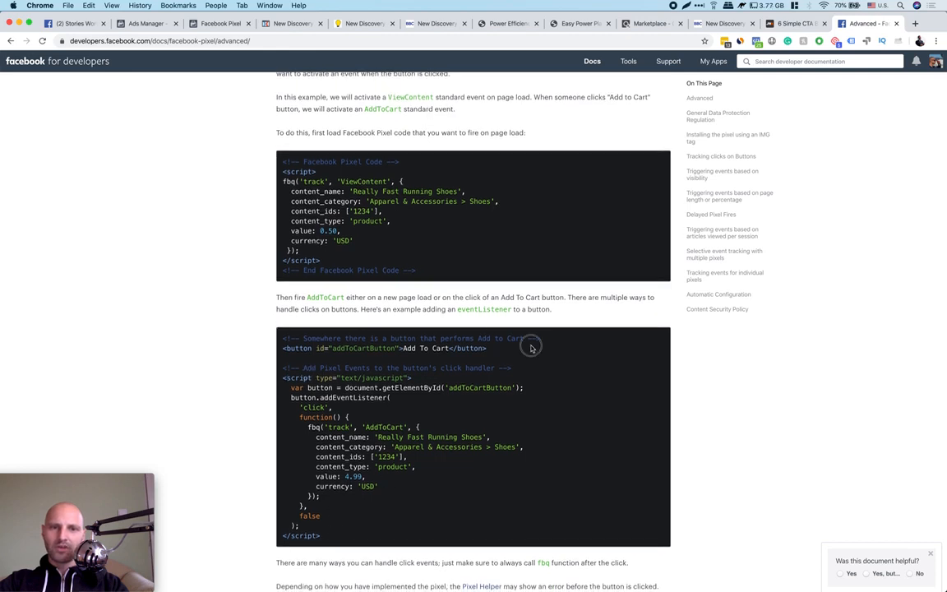
drag(530, 346, 283, 339)
drag(322, 536, 271, 369)
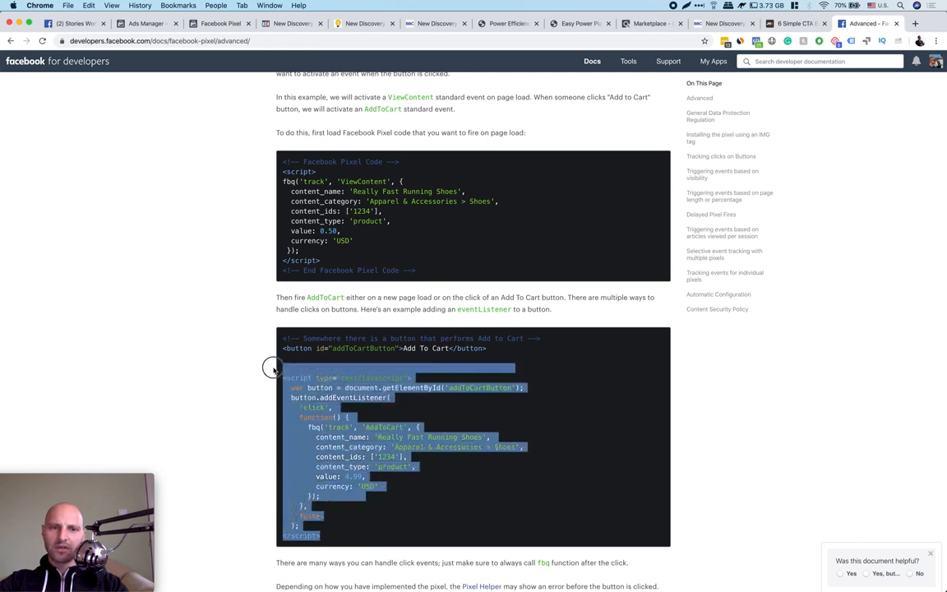
right_click(351, 375)
click(388, 395)
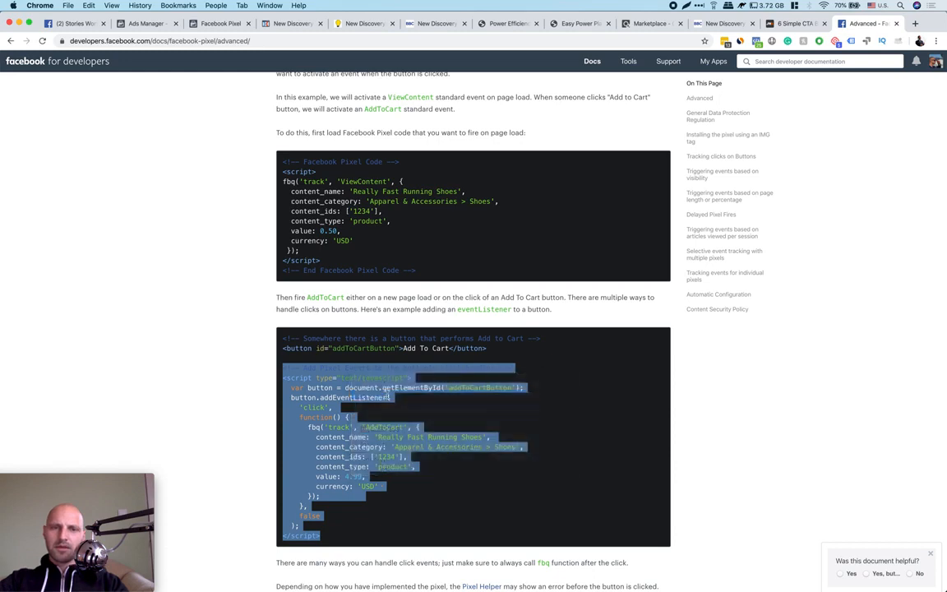
Switch to the ClickFunnels page editor and open the code editor of the Custom JavaScript / HTML element below the guidelines
click(290, 24)
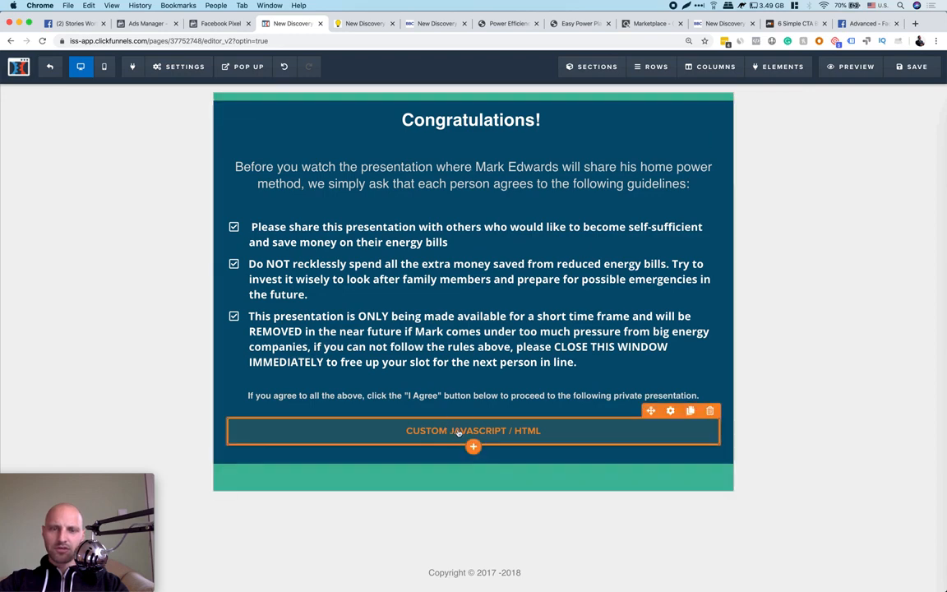
click(459, 434)
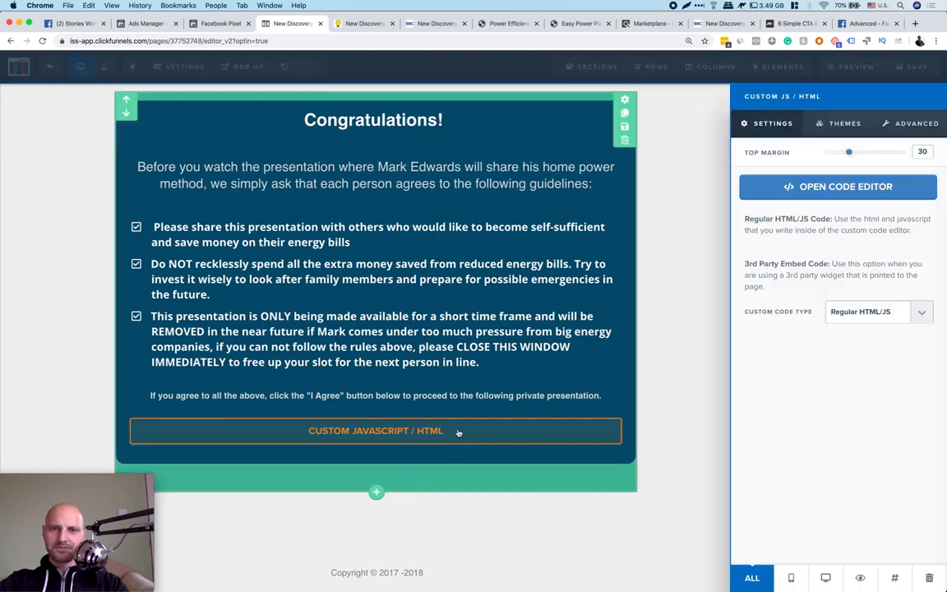
click(837, 187)
Remove two surplus blank lines above the closing style tag
scroll(404, 315, down, 2)
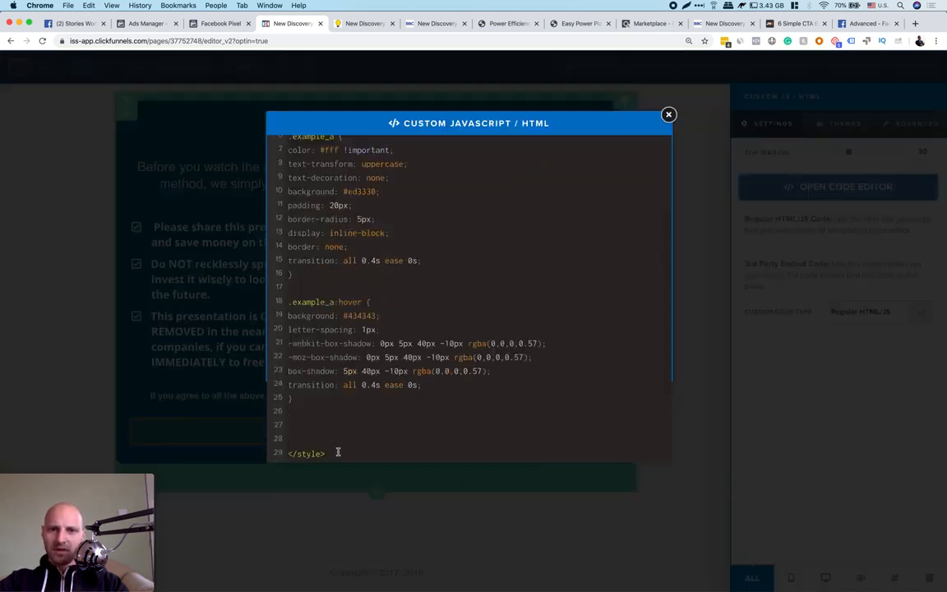
click(301, 437)
key(BackSpace)
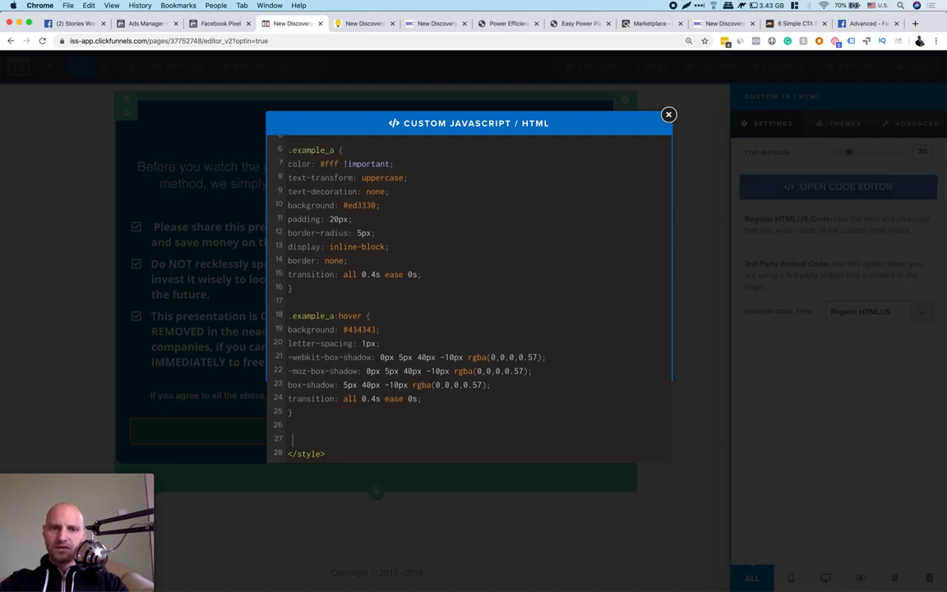
key(BackSpace)
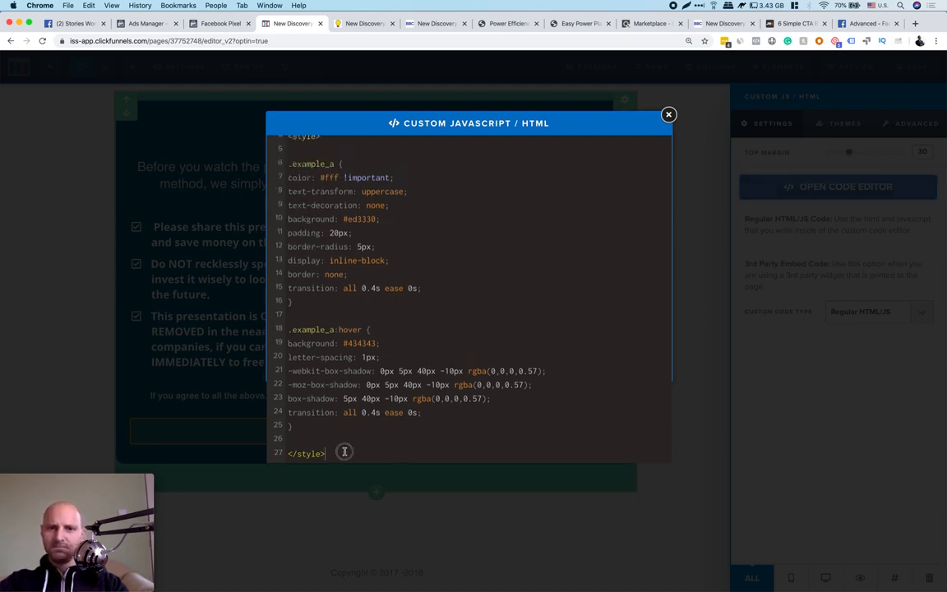
Add blank lines below the closing style tag and paste the copied pixel event script at line 30
key(Return)
key(Return)
key(Return)
key(Return)
key(Return)
key(Return)
key(Return)
key(Return)
key(Return)
key(Return)
key(Return)
key(Return)
key(Return)
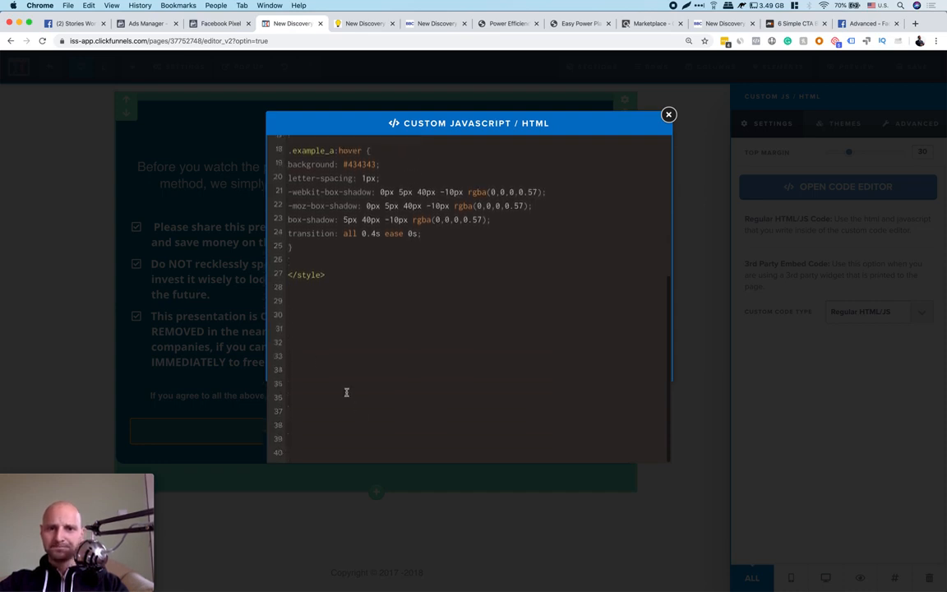
right_click(301, 316)
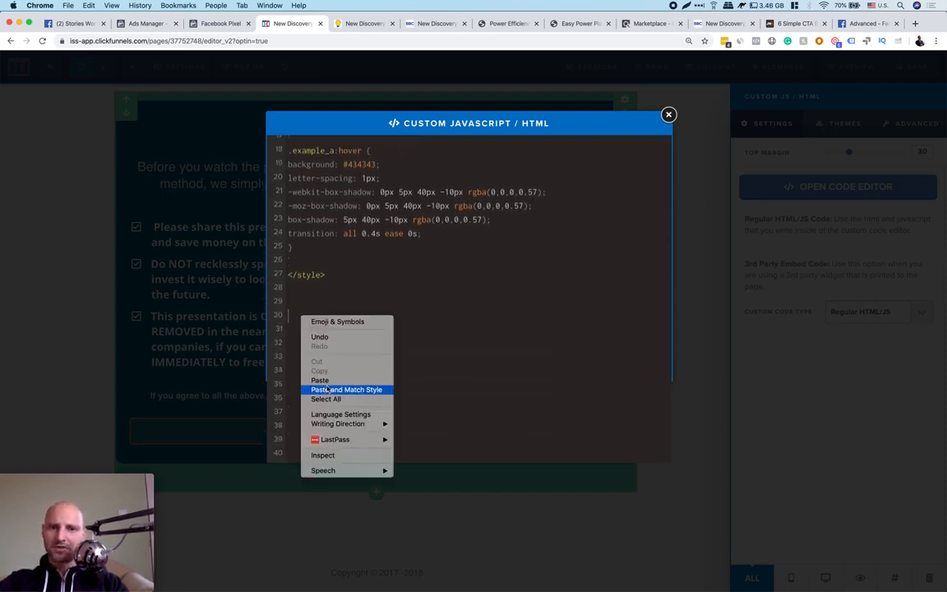
click(321, 380)
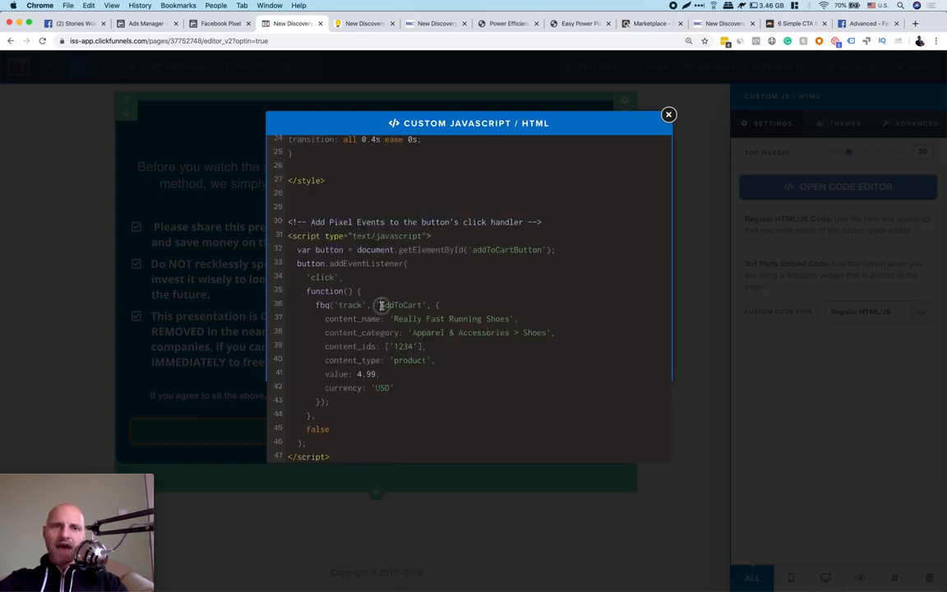
Replace the AddToCart event name in the fbq track call with Button_Clicked
drag(381, 304, 421, 303)
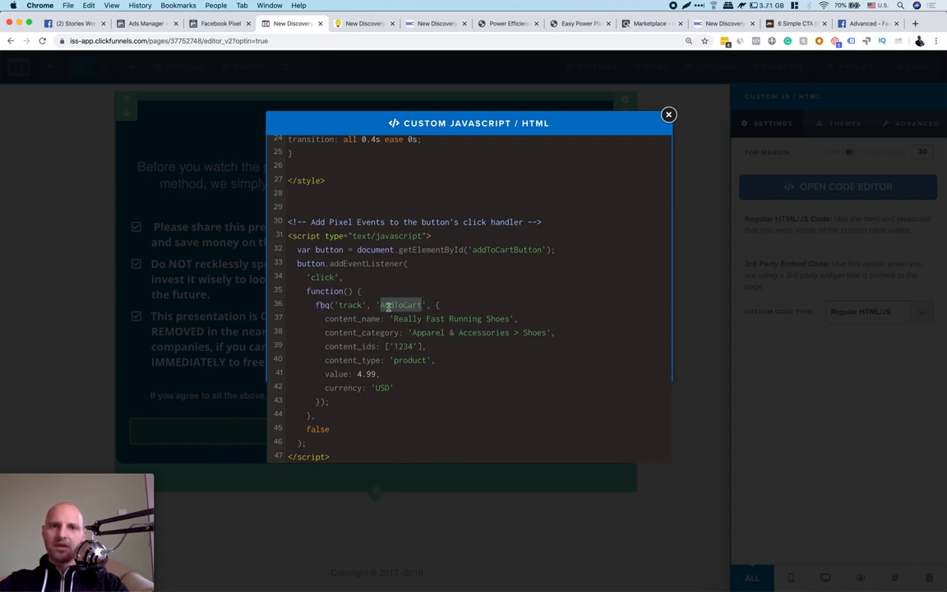
click(420, 305)
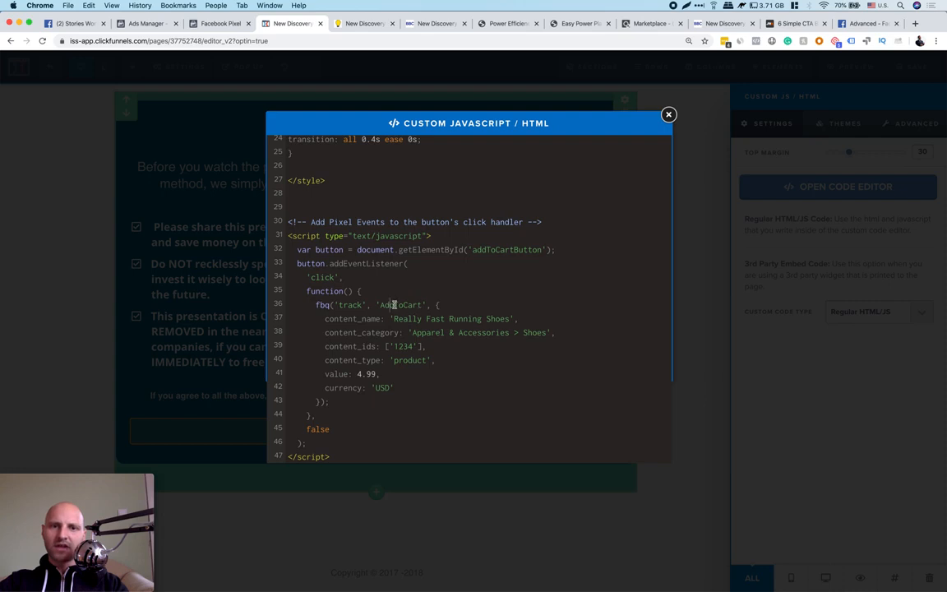
double_click(394, 305)
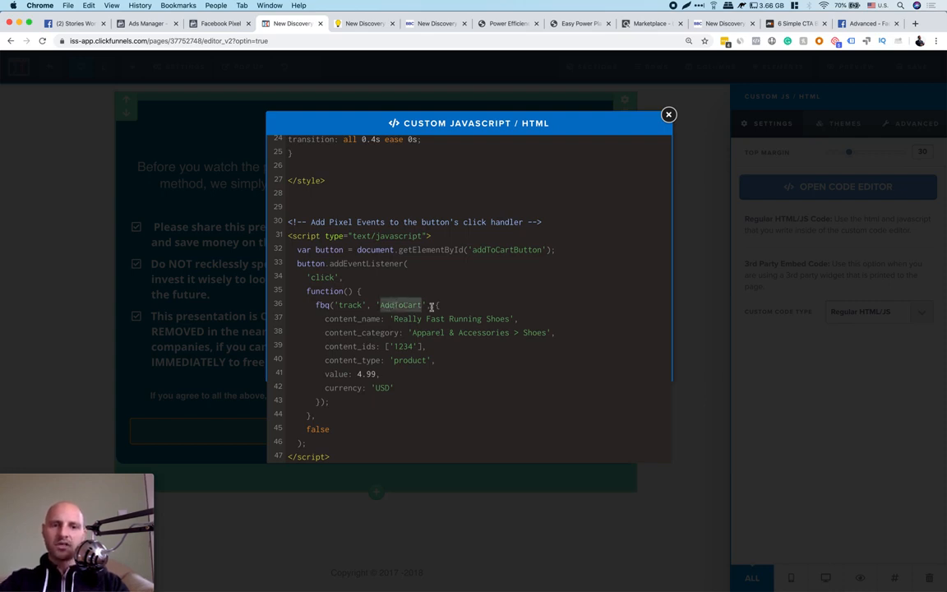
text(Button)
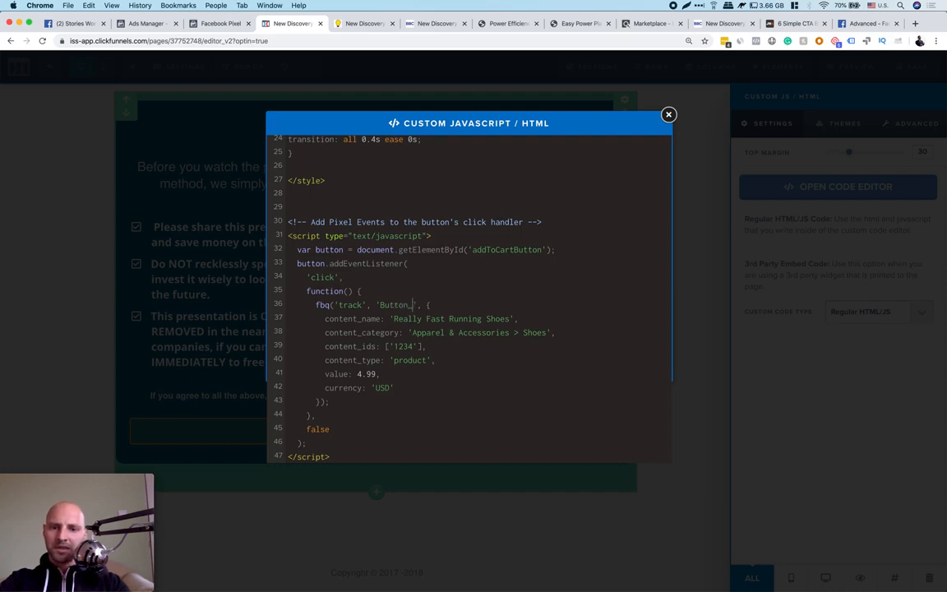
text(_Clicked)
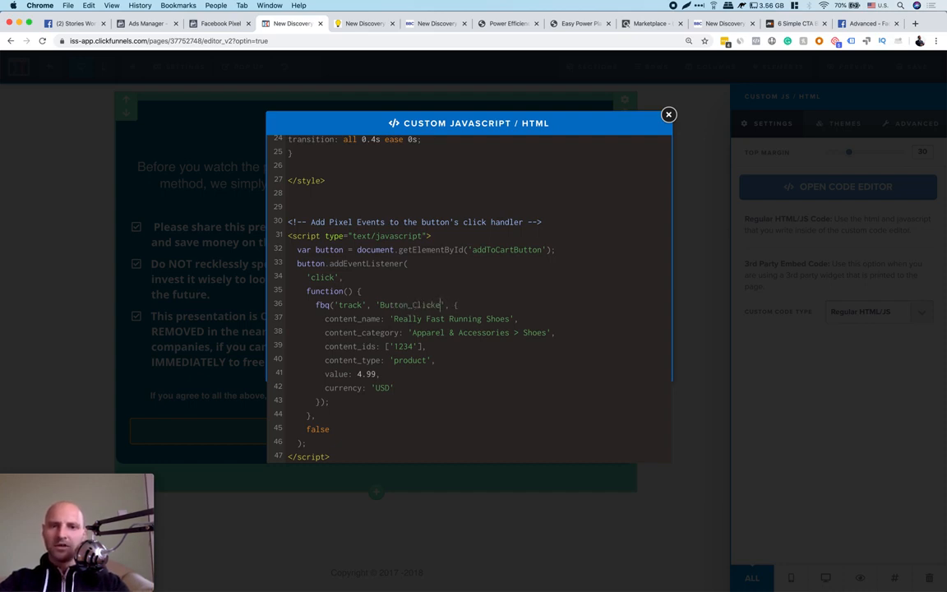
Set the event name in the fbq track call to i_agree_button
key(BackSpace)
key(BackSpace)
key(BackSpace)
key(BackSpace)
key(BackSpace)
key(BackSpace)
key(BackSpace)
key(BackSpace)
key(BackSpace)
key(BackSpace)
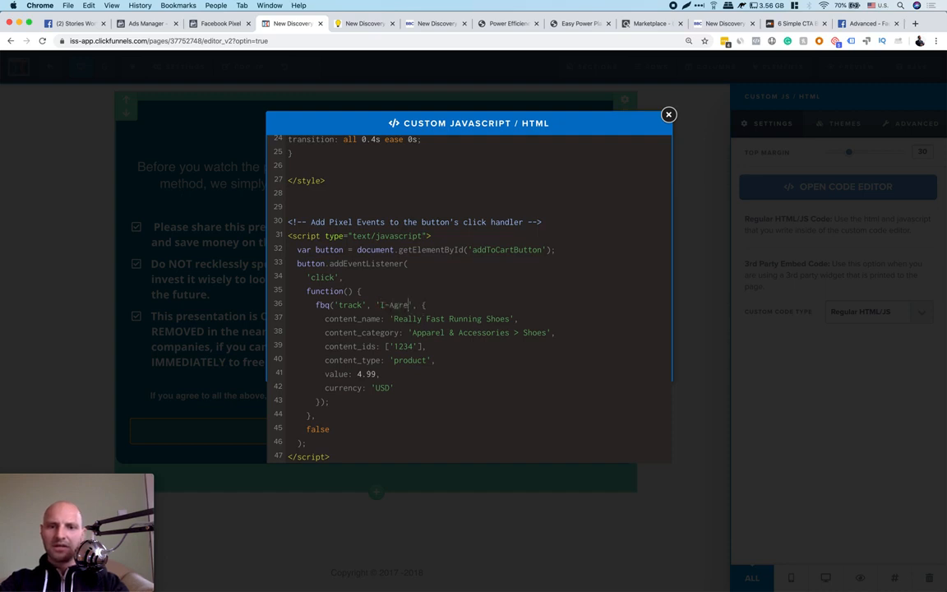
key(BackSpace)
key(BackSpace)
key(BackSpace)
key(BackSpace)
key(BackSpace)
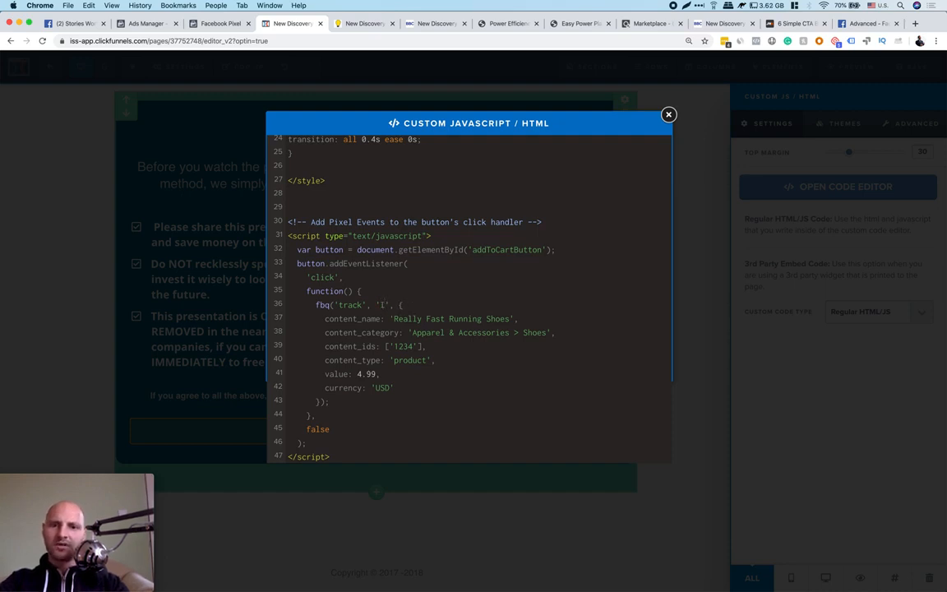
text(agree_button)
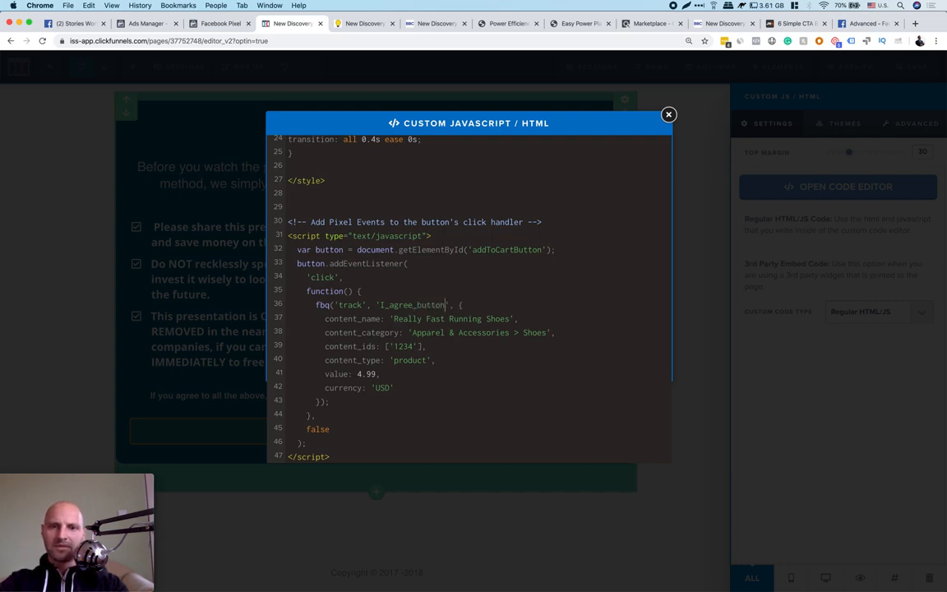
click(381, 305)
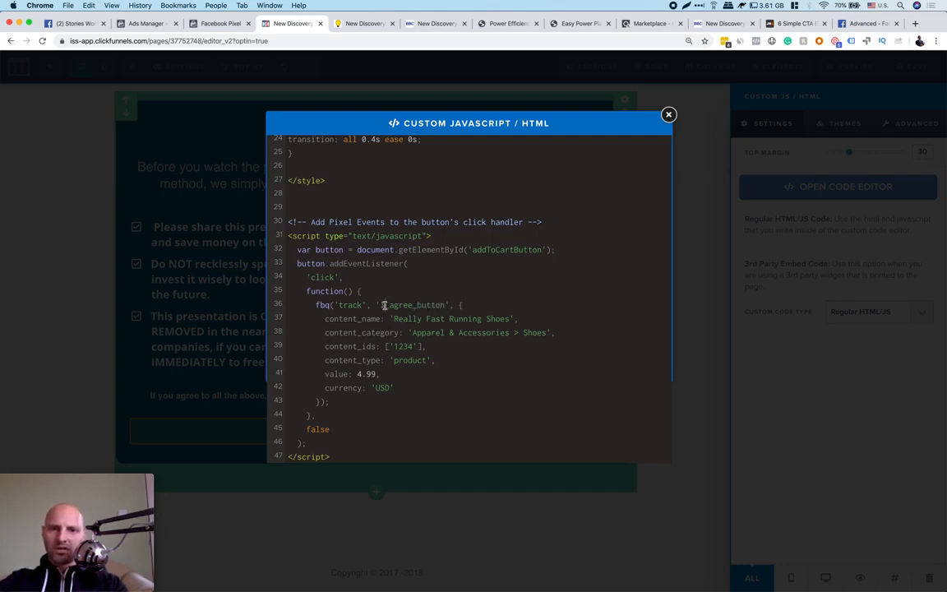
key(BackSpace)
text(i)
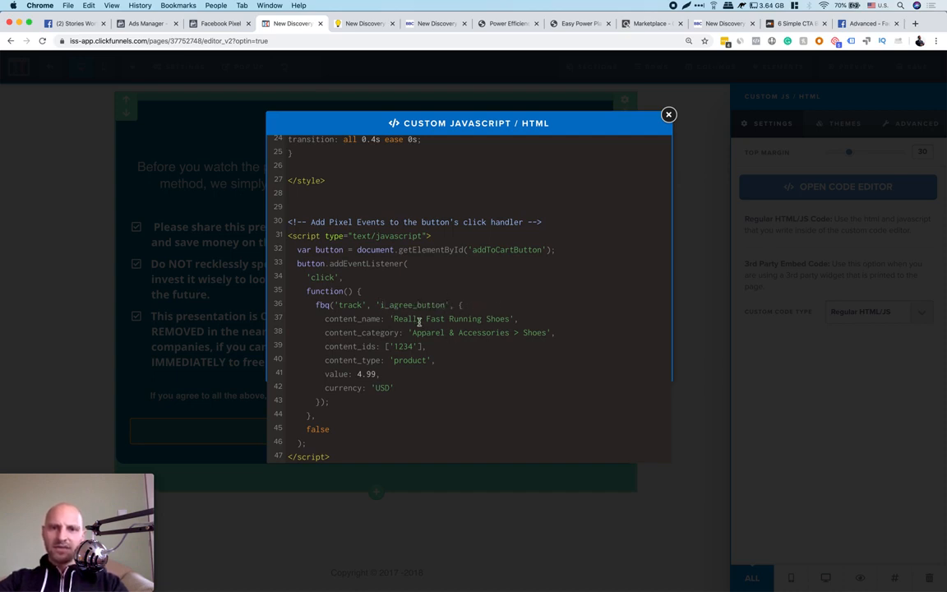
Change the element ID in the script's getElementById call to button1
scroll(419, 321, up, 2)
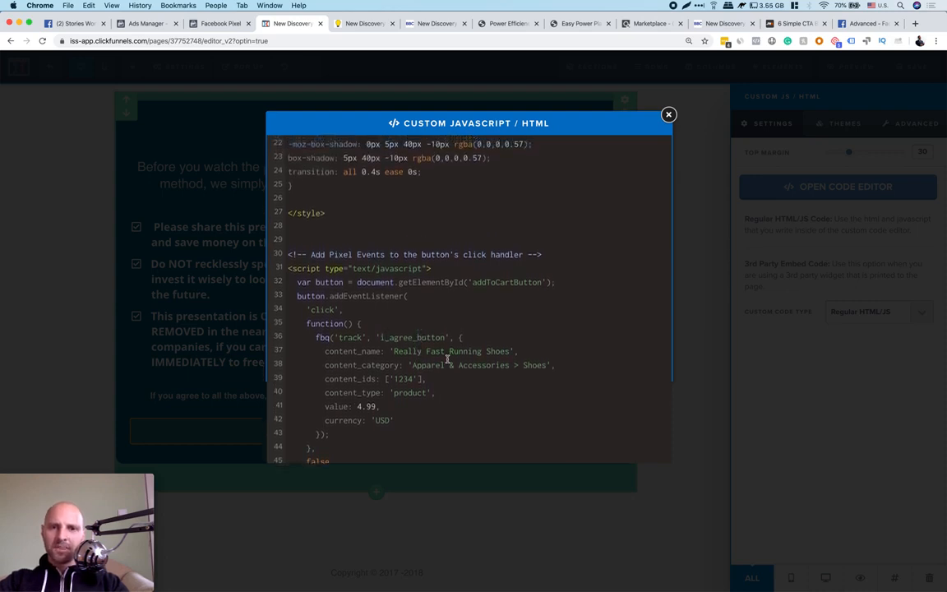
drag(297, 282, 416, 283)
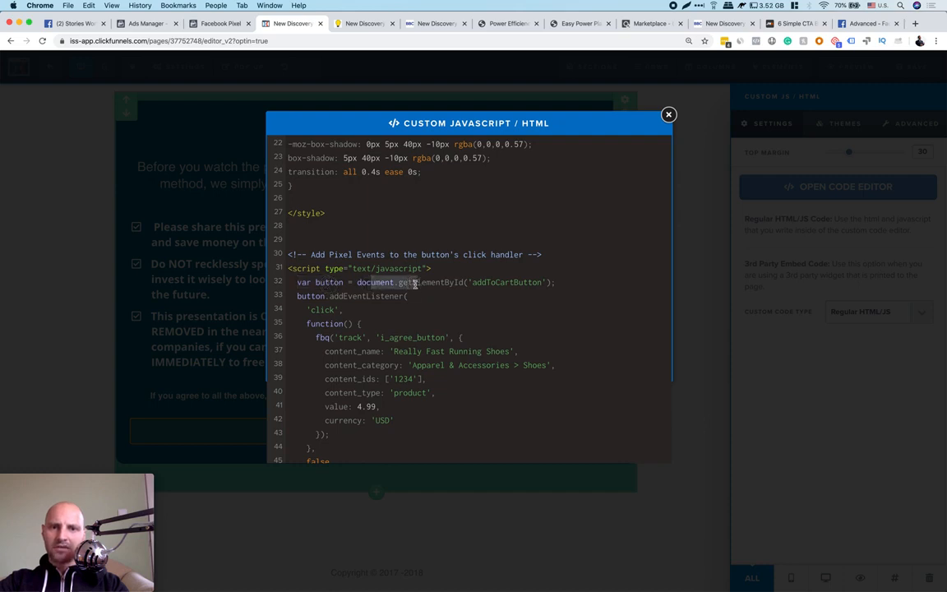
double_click(507, 282)
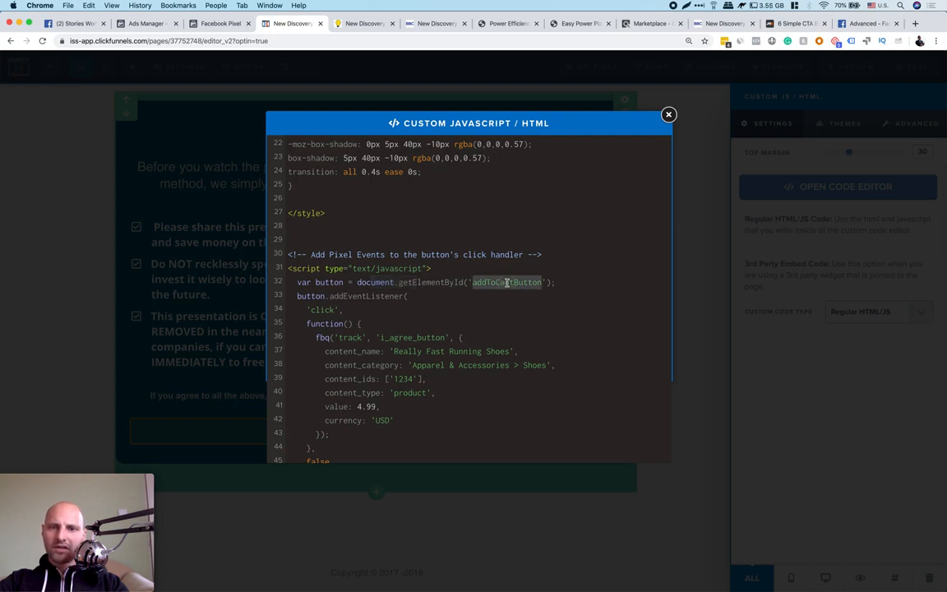
scroll(507, 282, up, 1)
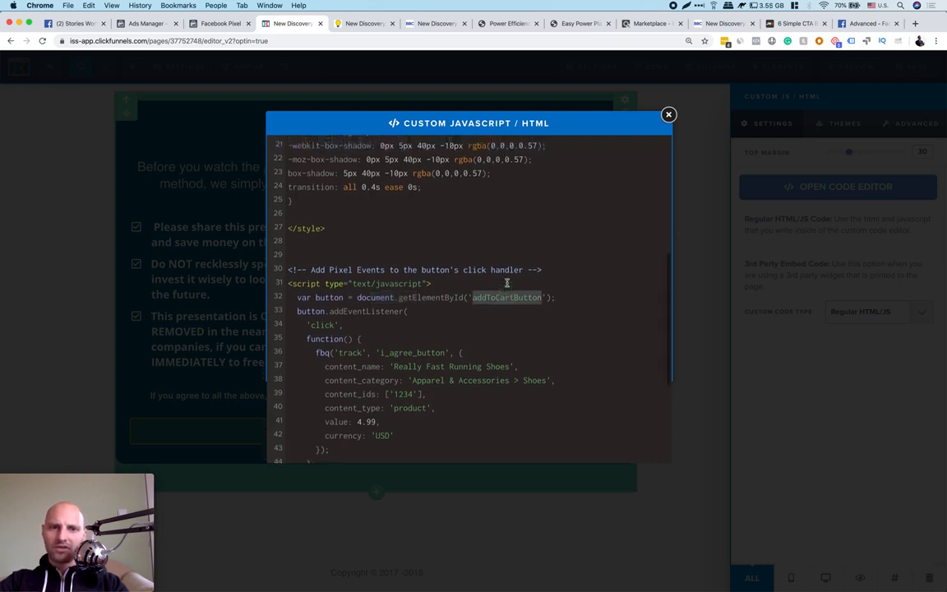
scroll(508, 283, down, 1)
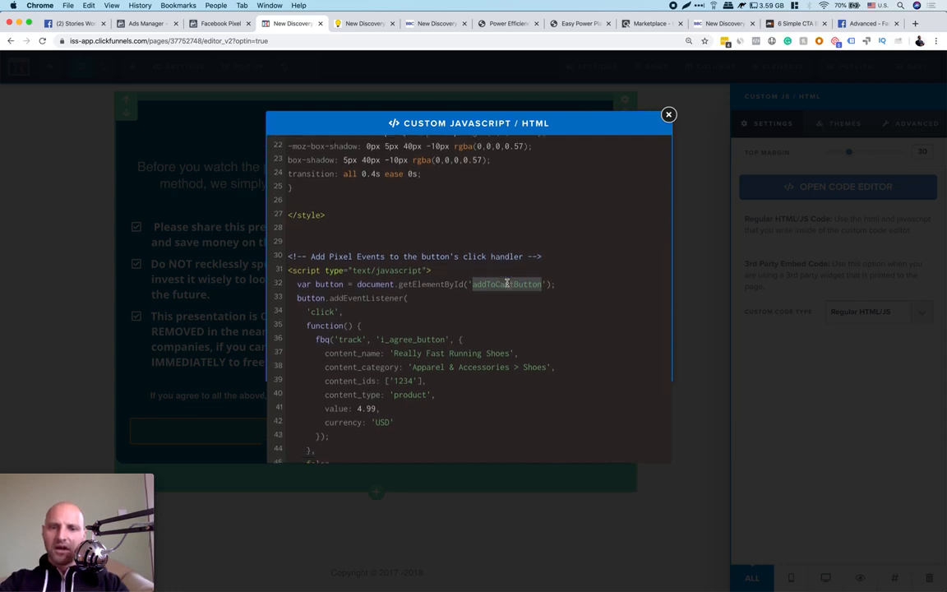
text(button)
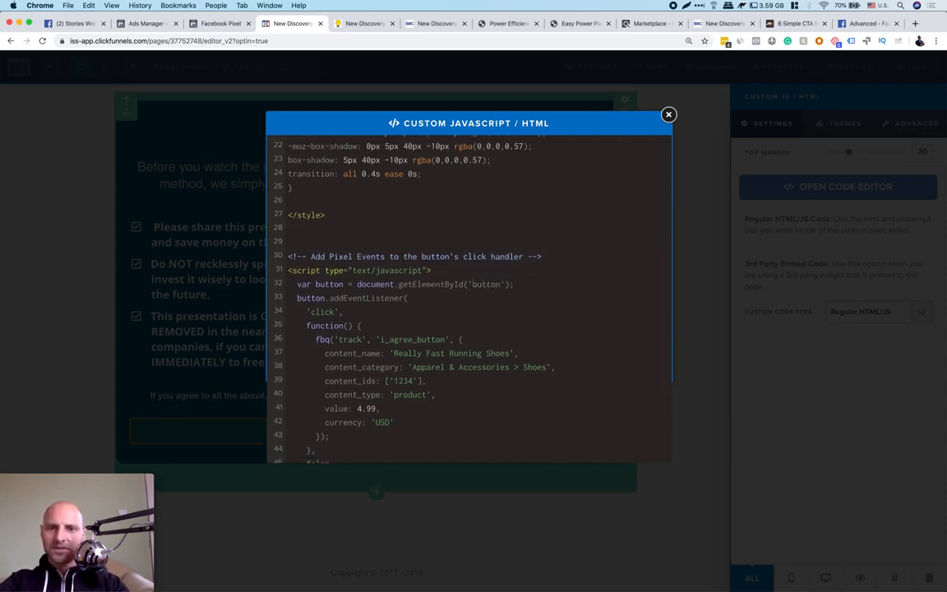
text(1)
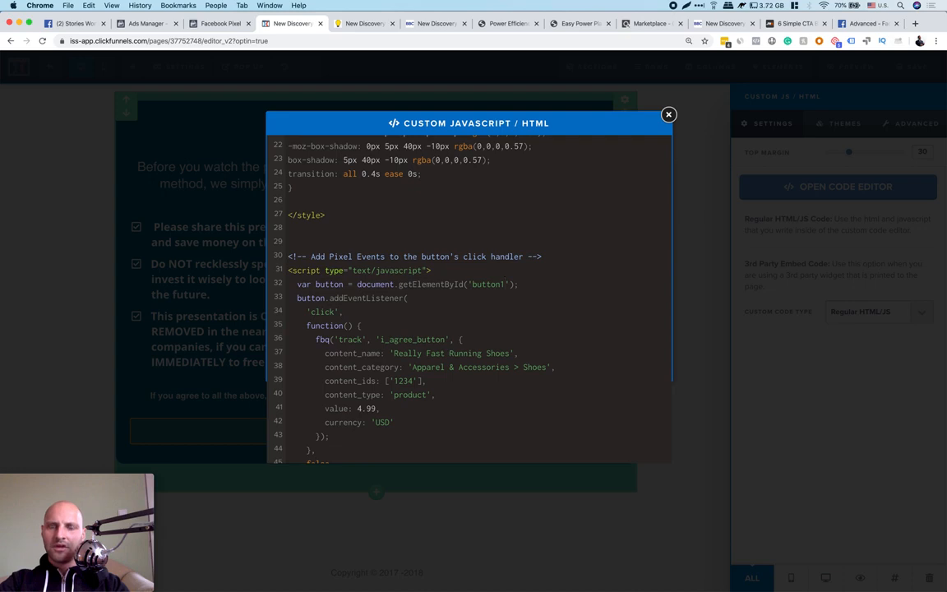
Copy button1 from the script's getElementById call and add it as an id attribute on the I AGREE button's div in line 1
double_click(494, 284)
drag(503, 291, 505, 286)
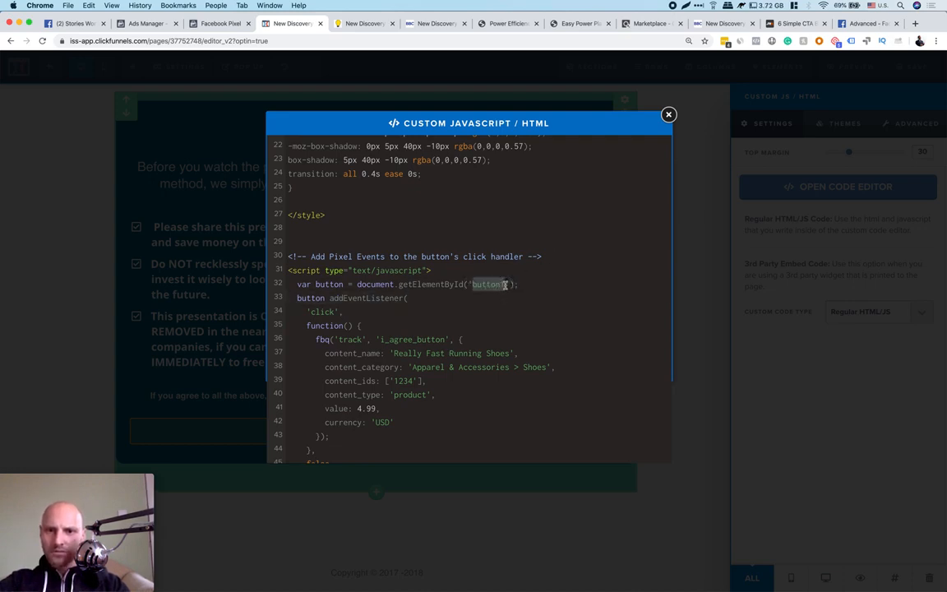
right_click(485, 286)
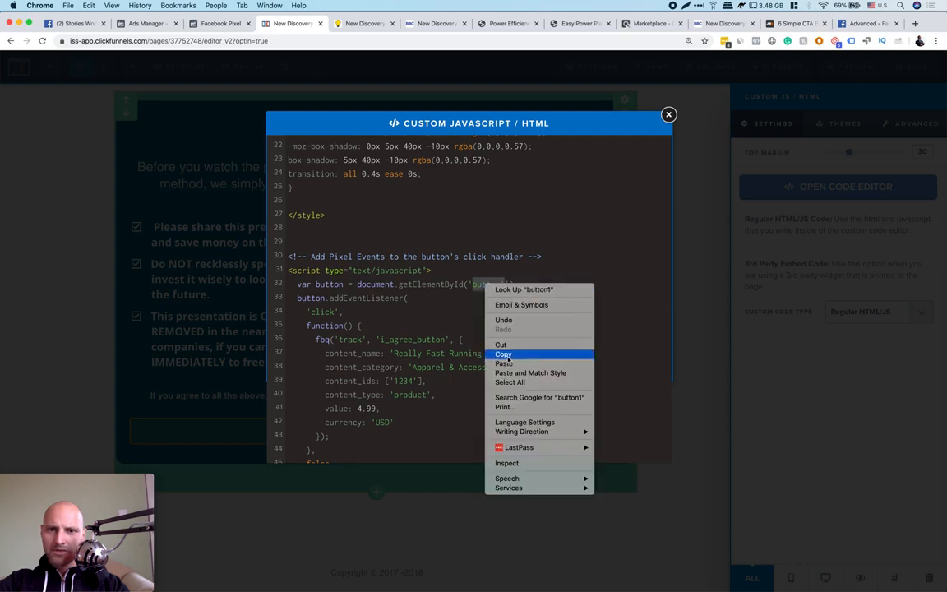
click(505, 354)
scroll(508, 274, up, 10)
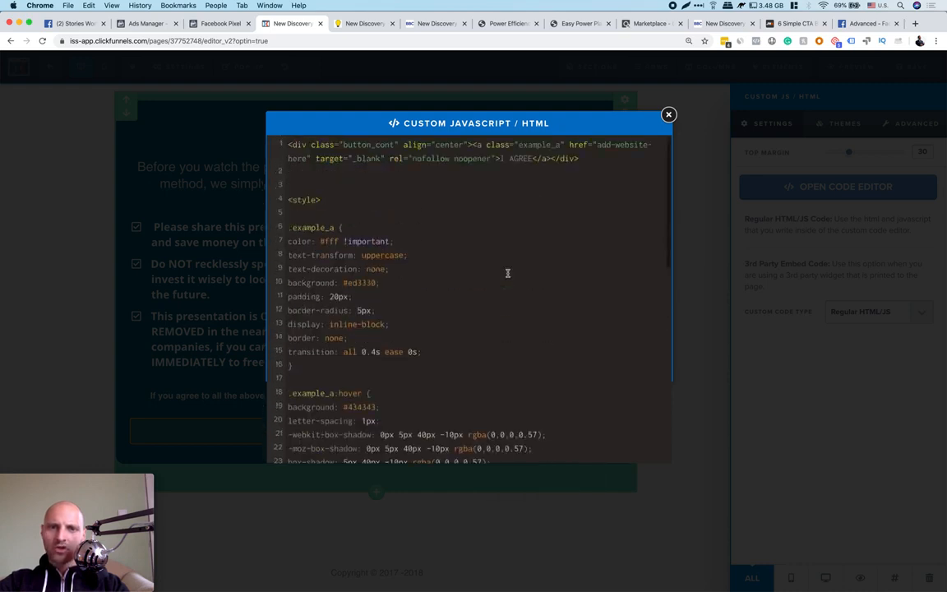
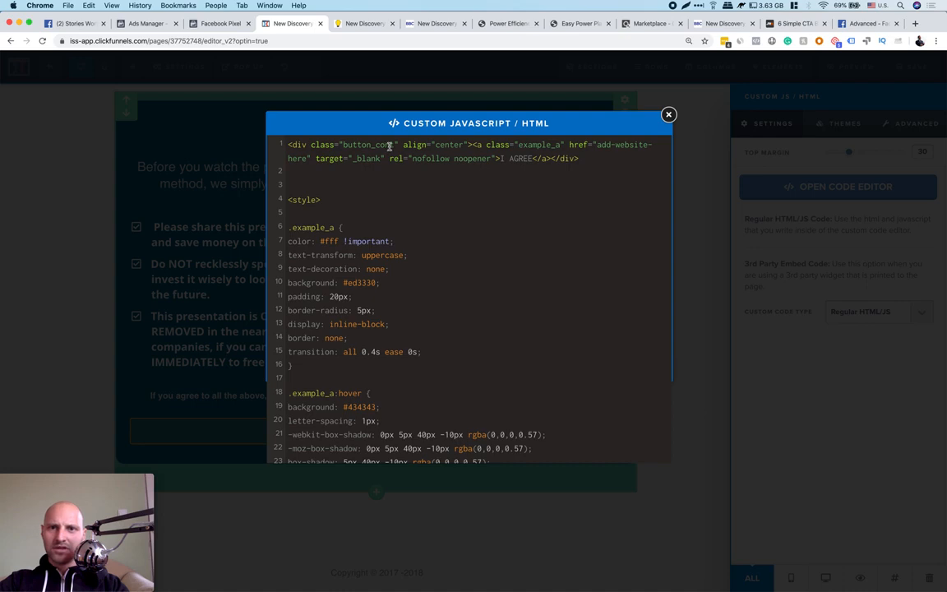
click(311, 145)
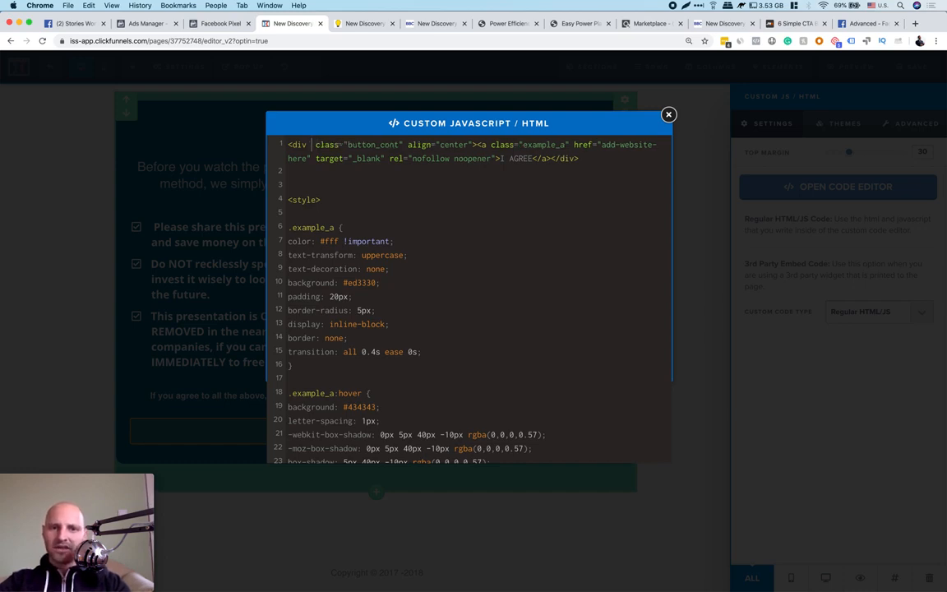
text(id)
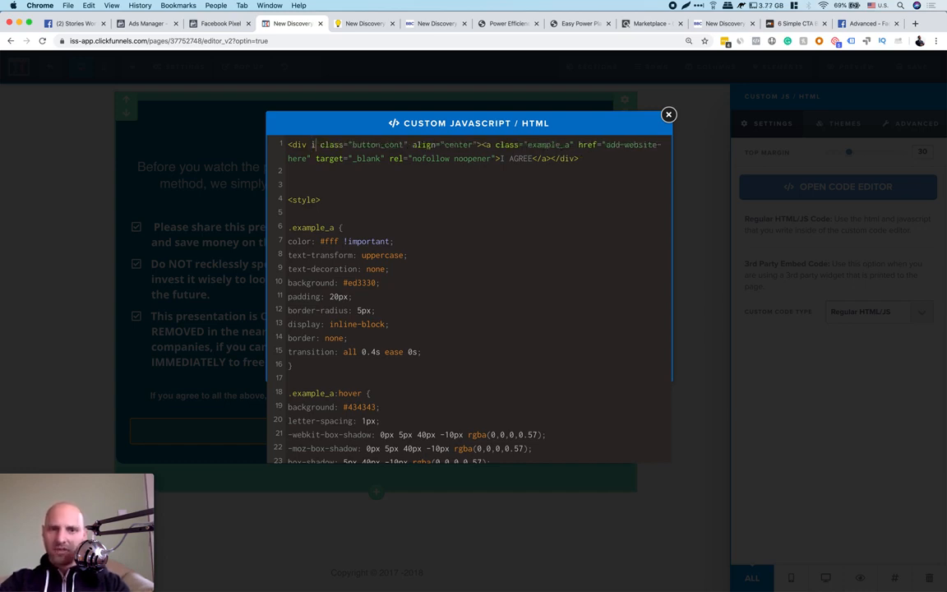
text(=)
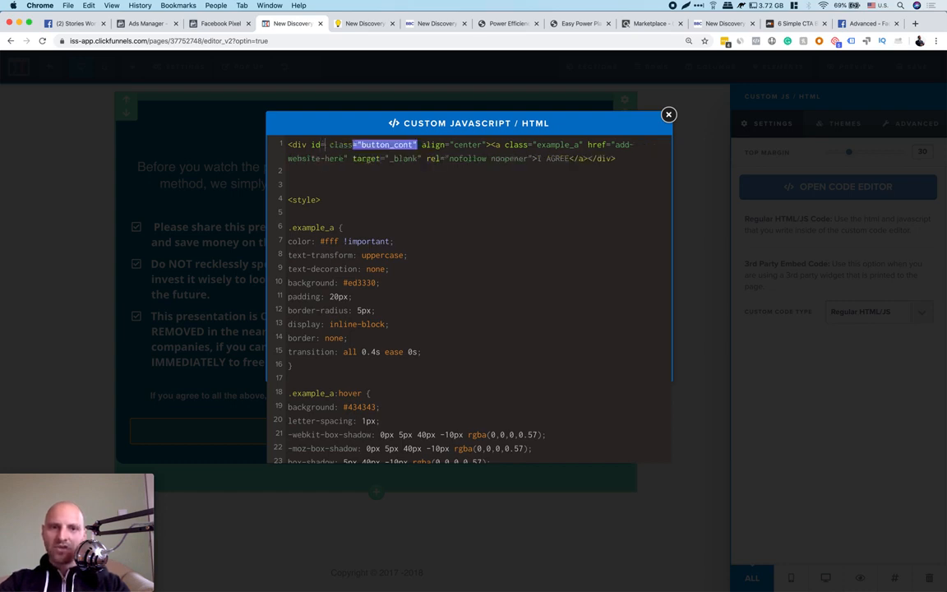
text("")
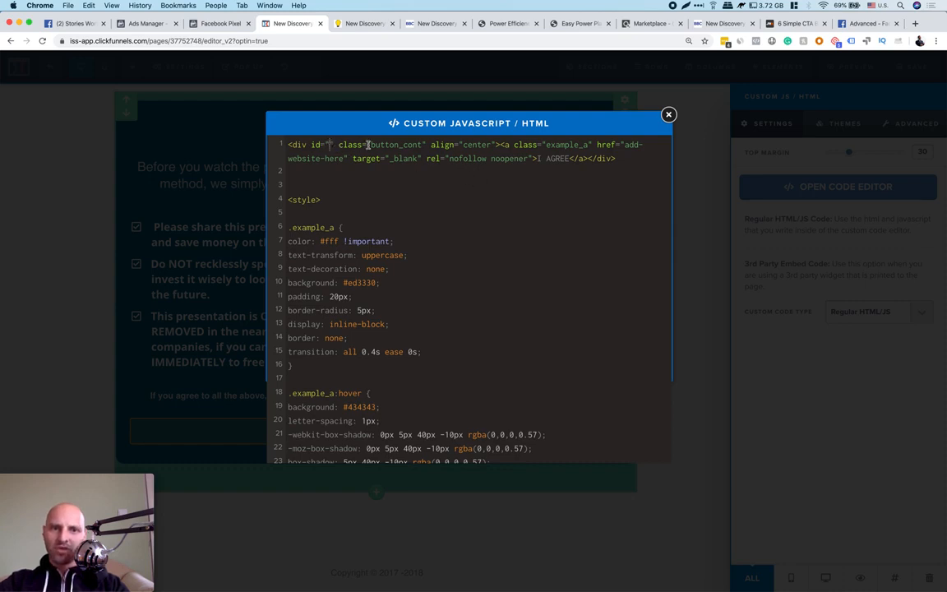
right_click(328, 144)
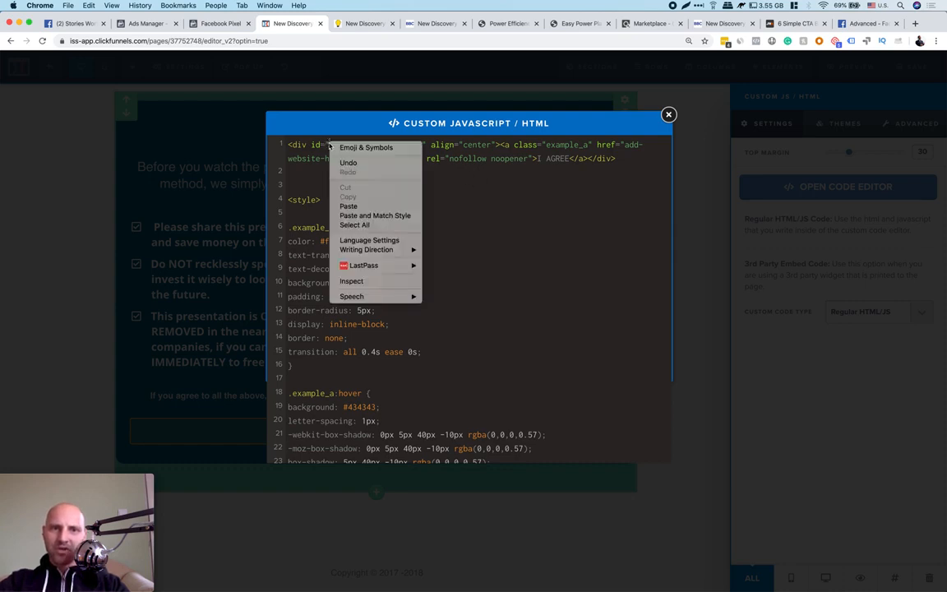
click(349, 206)
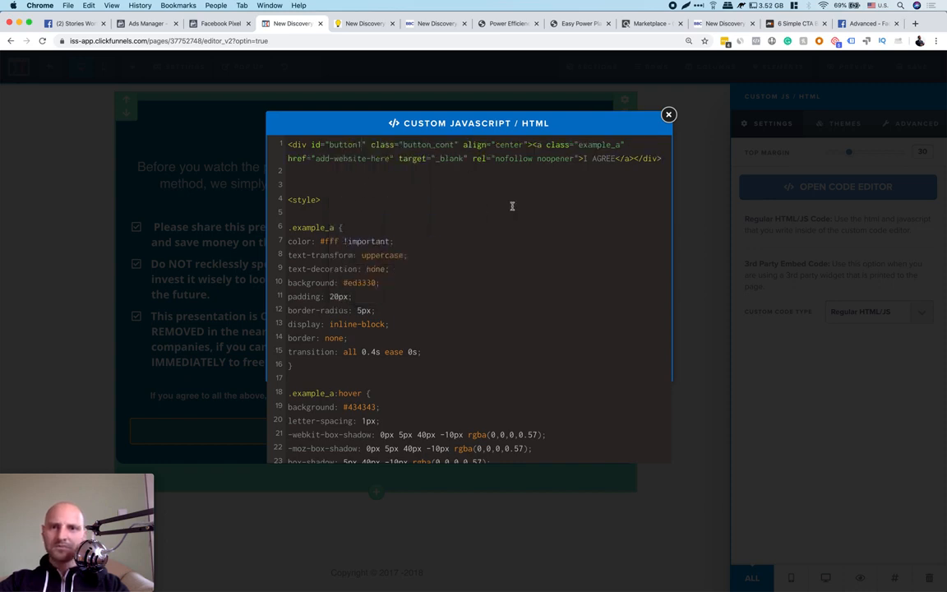
Close the custom code editor and save the page
click(701, 224)
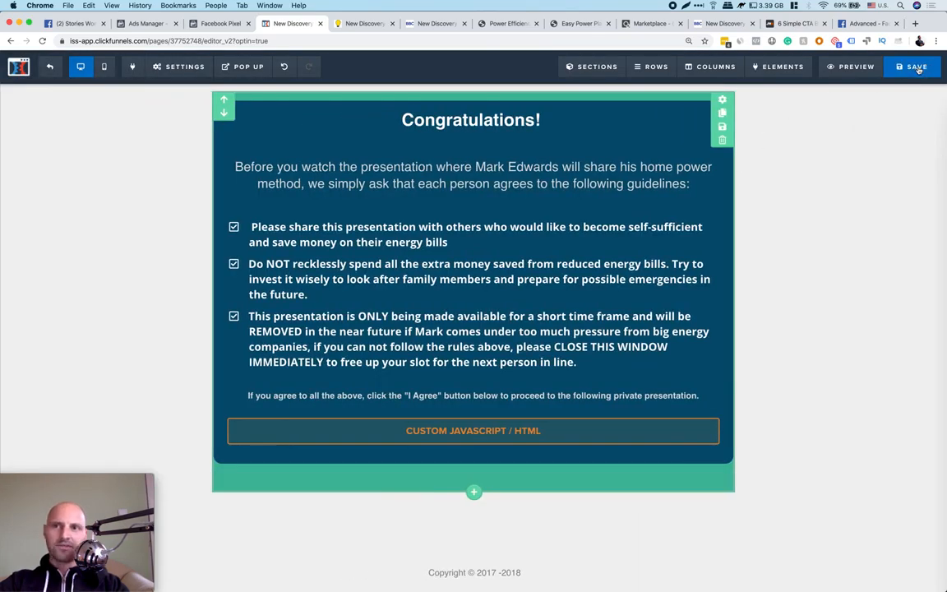
click(917, 68)
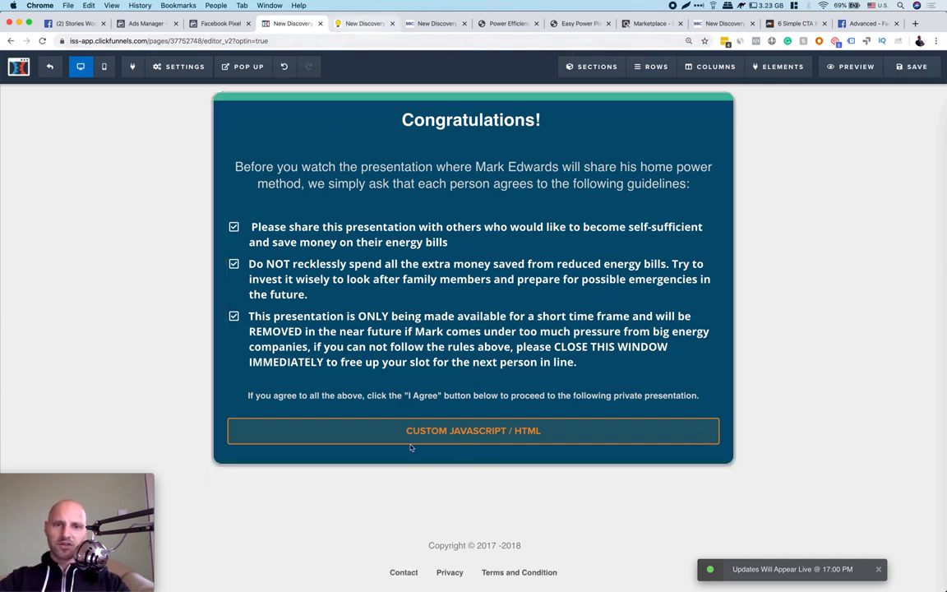
Reload the page preview and check the tracked events in Facebook Pixel Helper before and after reloading
click(356, 24)
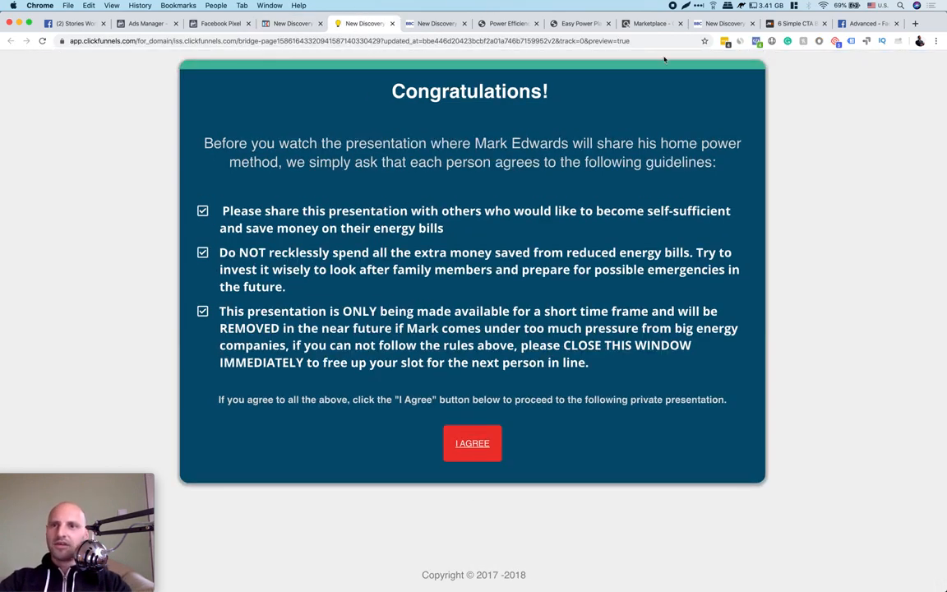
click(756, 42)
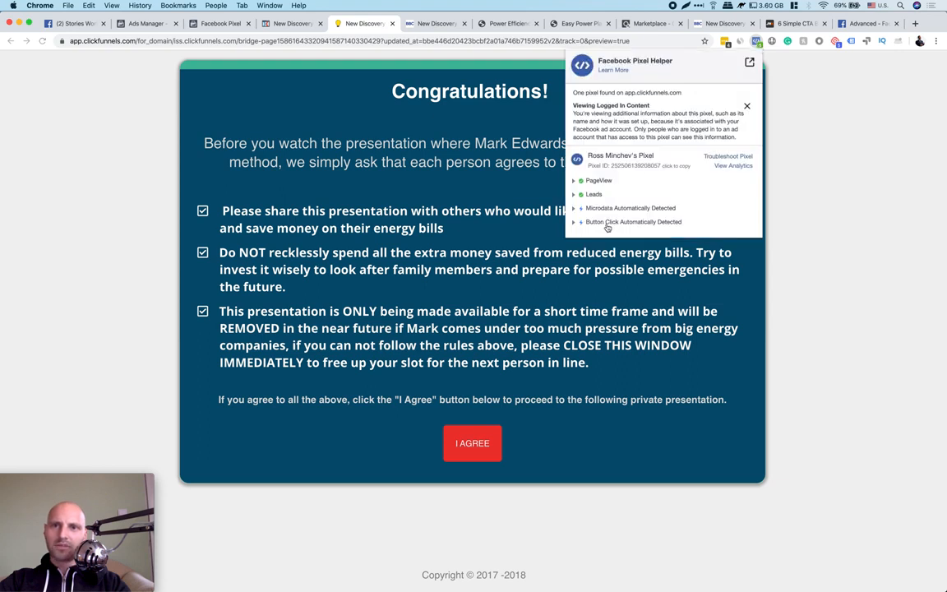
click(870, 296)
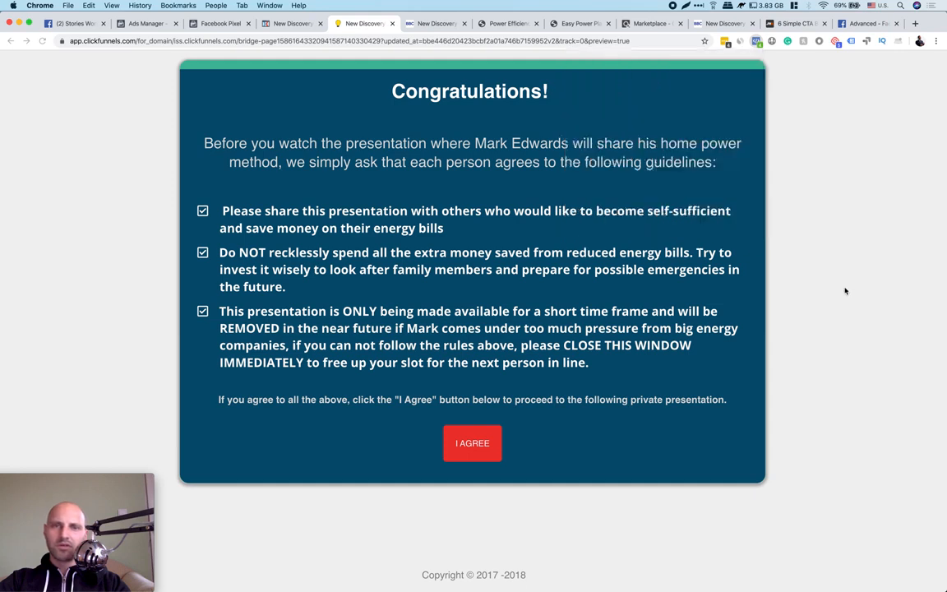
click(42, 41)
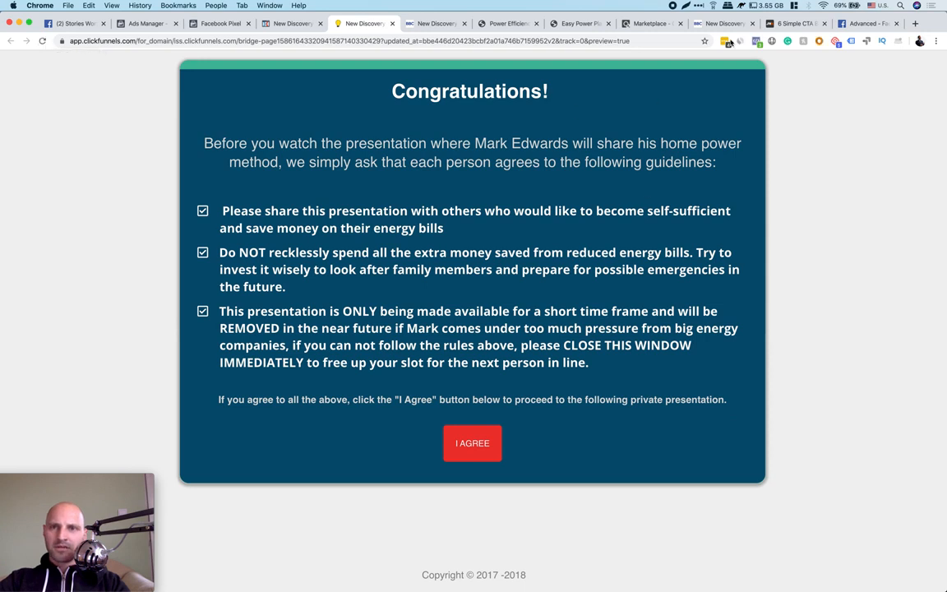
click(757, 42)
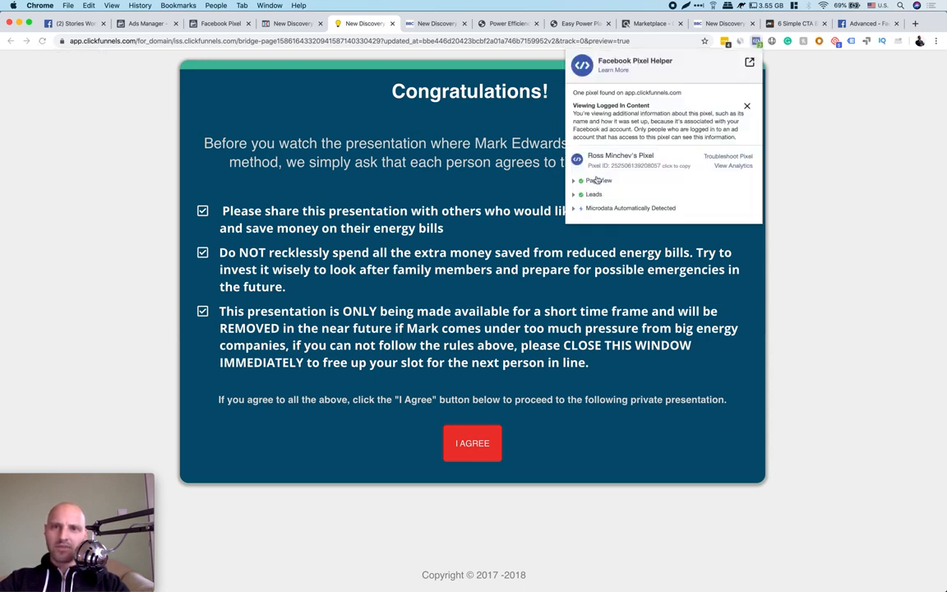
click(560, 381)
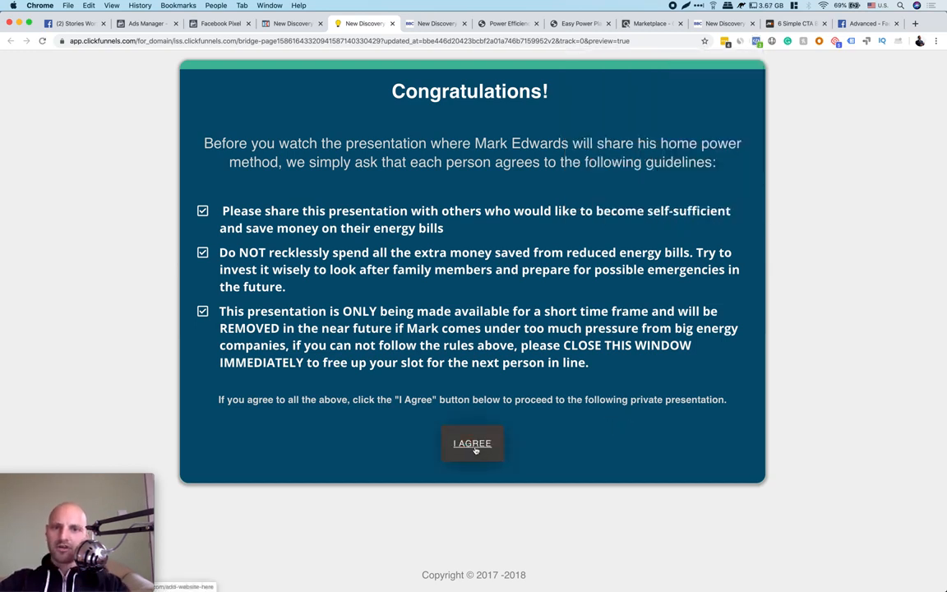
Test the I AGREE button, close the page it opens, and list the fired events in Facebook Pixel Helper
click(473, 444)
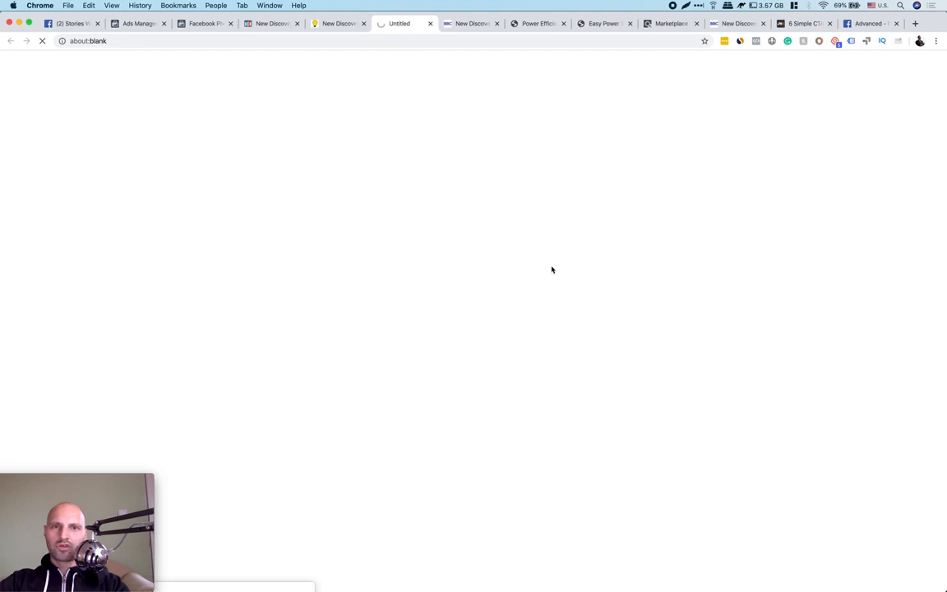
key(super+w)
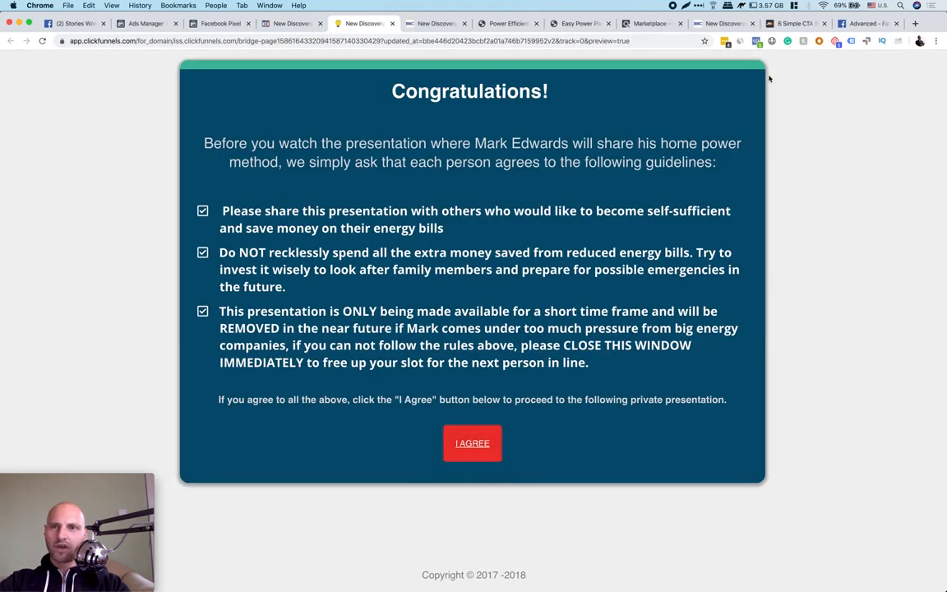
click(756, 41)
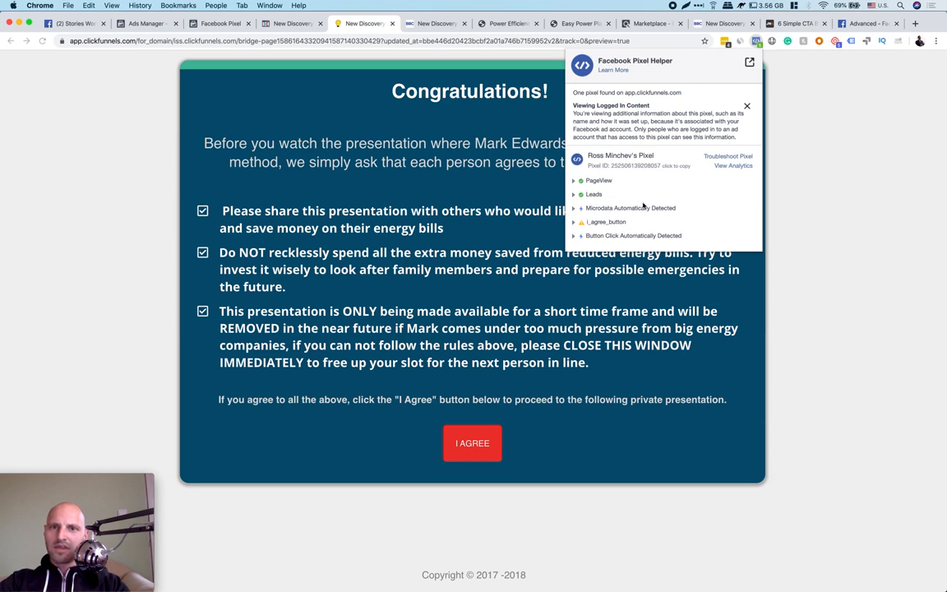
Examine the warning and custom parameters of the i_agree_button event in Facebook Pixel Helper
click(573, 223)
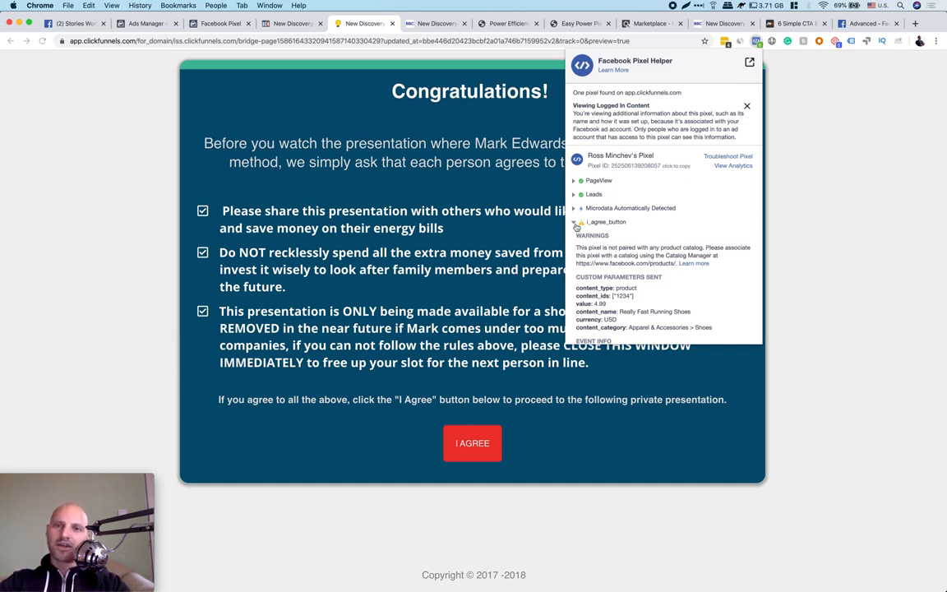
click(575, 226)
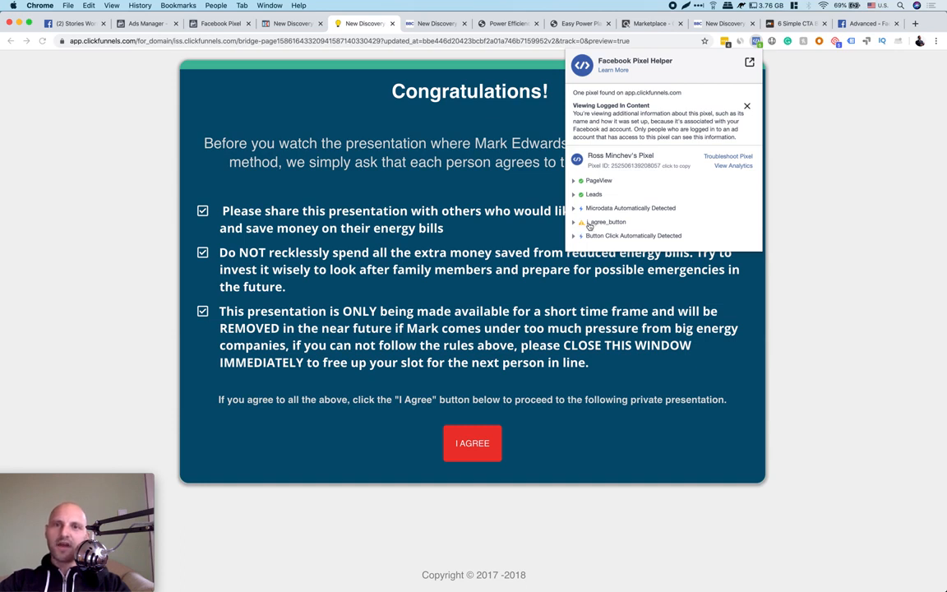
click(574, 223)
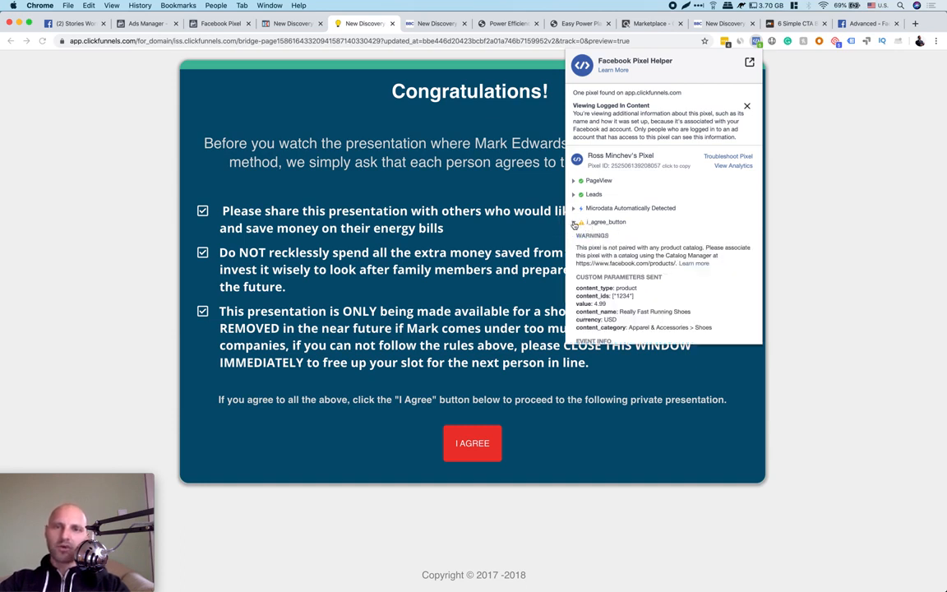
drag(575, 246, 728, 266)
click(724, 274)
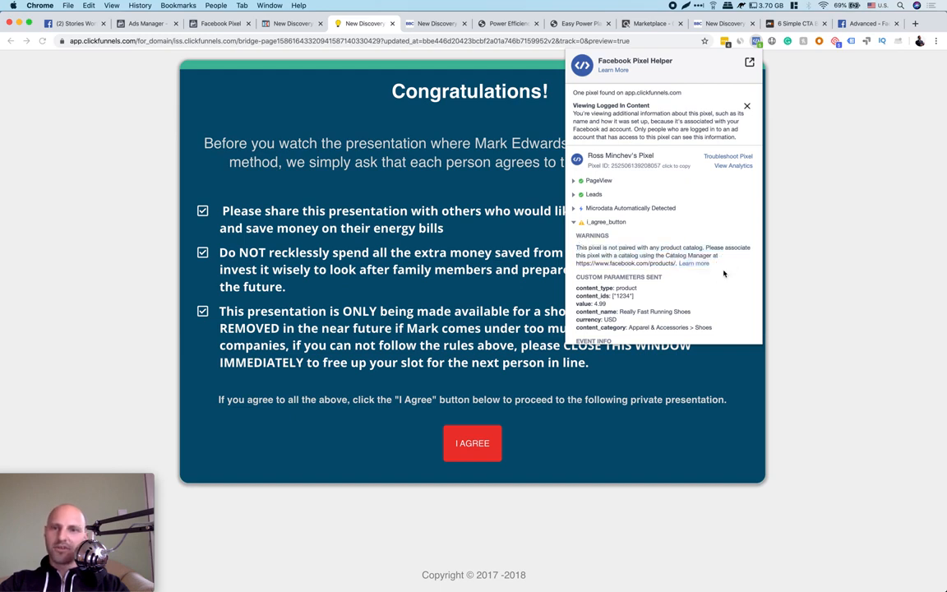
click(808, 254)
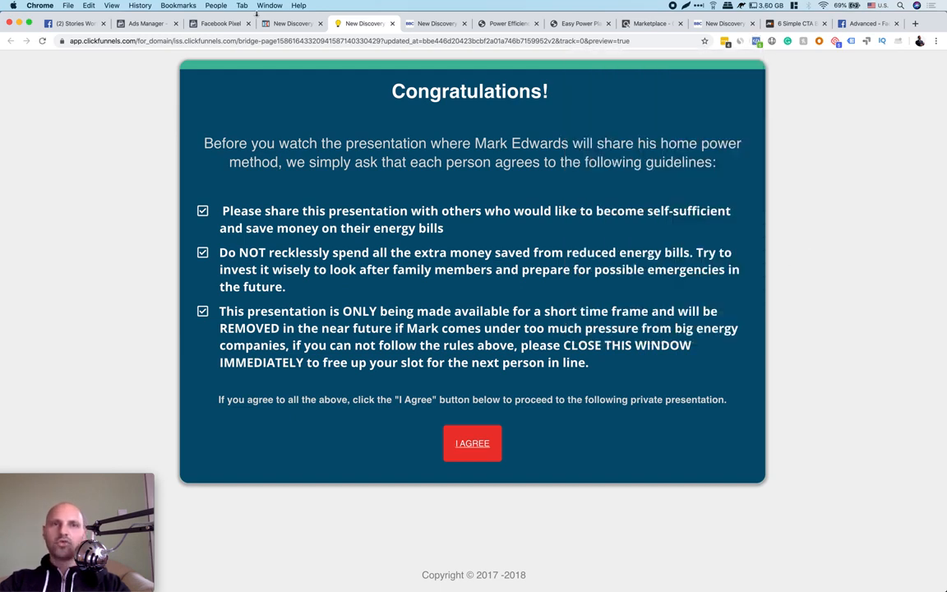
Copy the AddToCart event name from Facebook's event listener example and use it to replace i_agree_button in the page's fbq track call
click(871, 23)
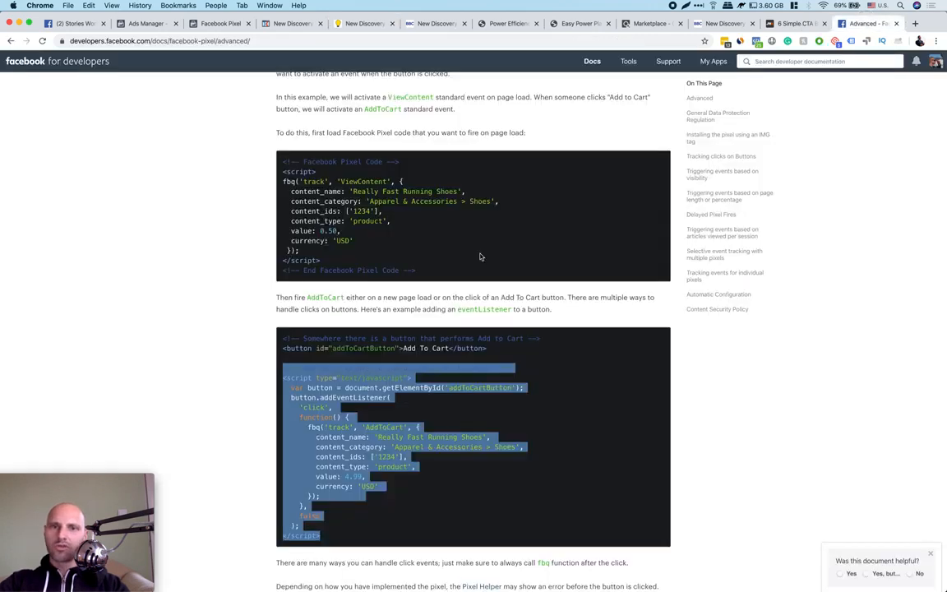
click(454, 228)
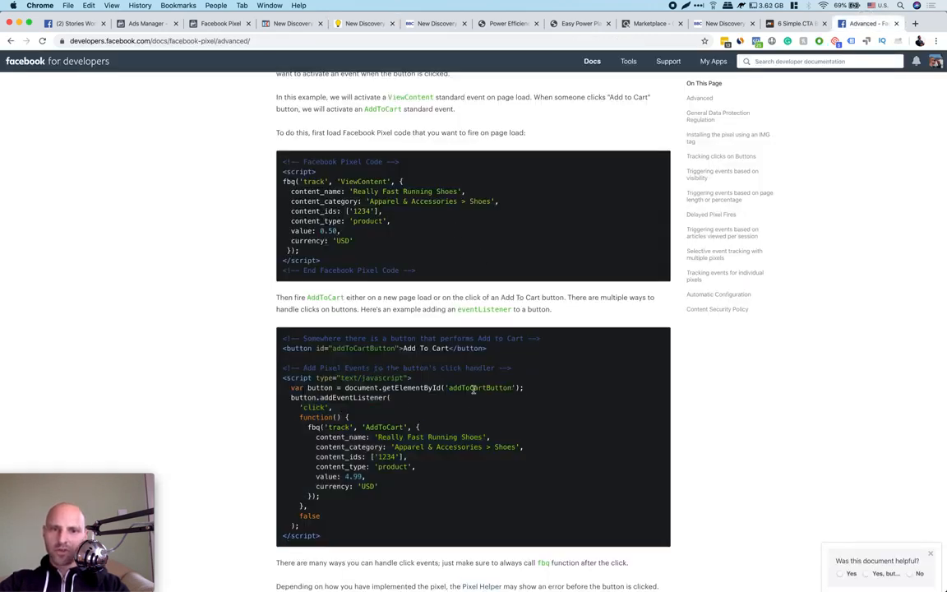
double_click(386, 427)
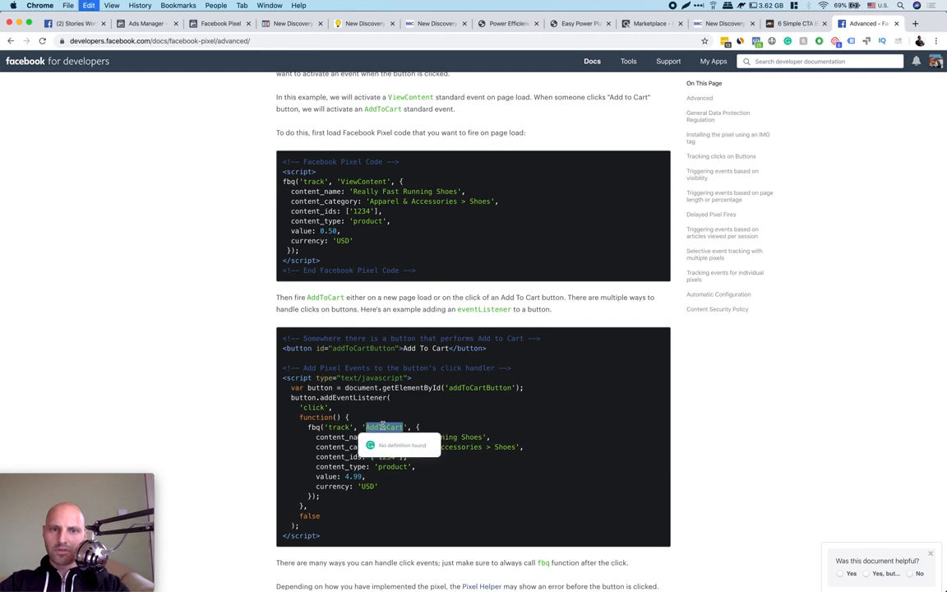
click(289, 24)
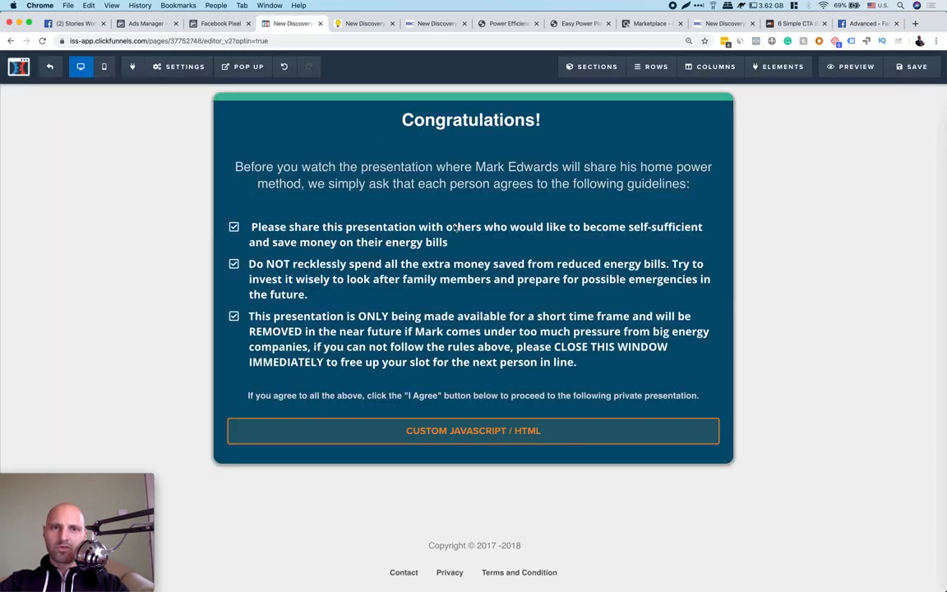
click(406, 430)
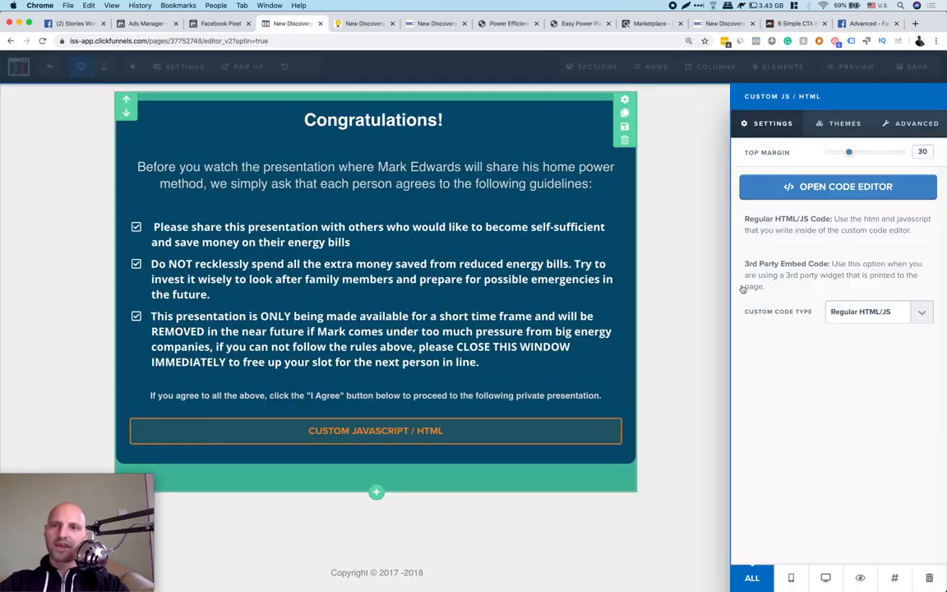
click(880, 192)
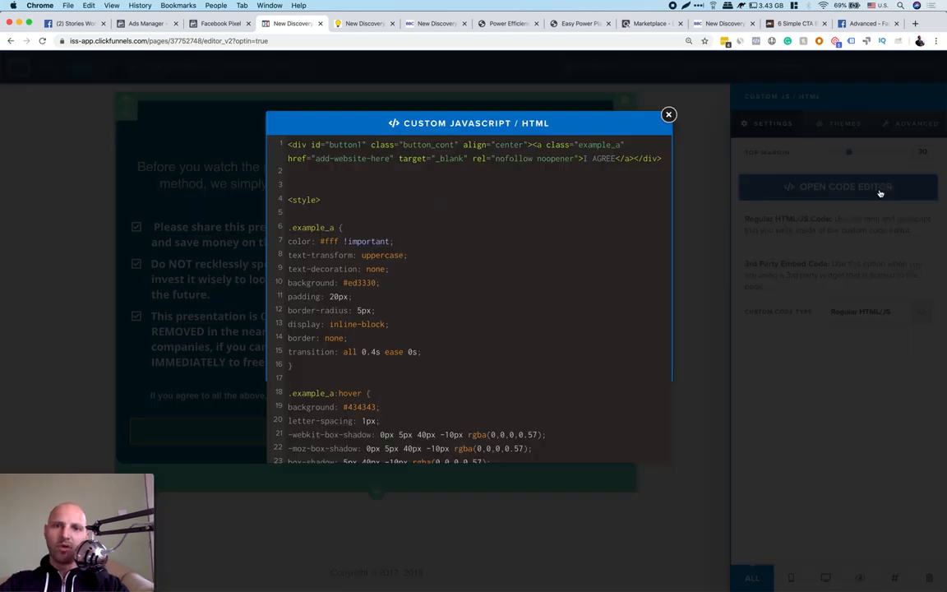
scroll(515, 233, down, 10)
scroll(505, 199, up, 4)
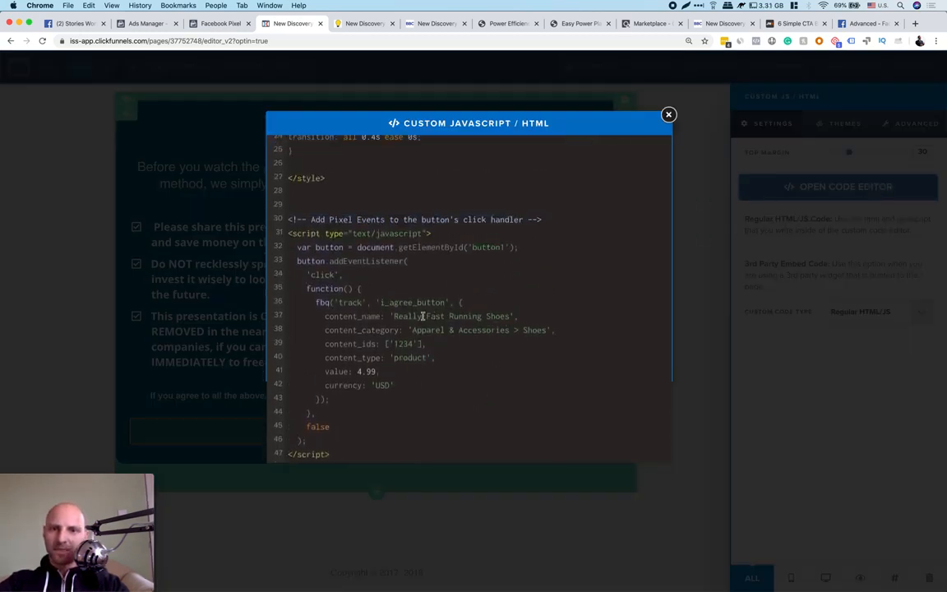
drag(381, 302, 445, 303)
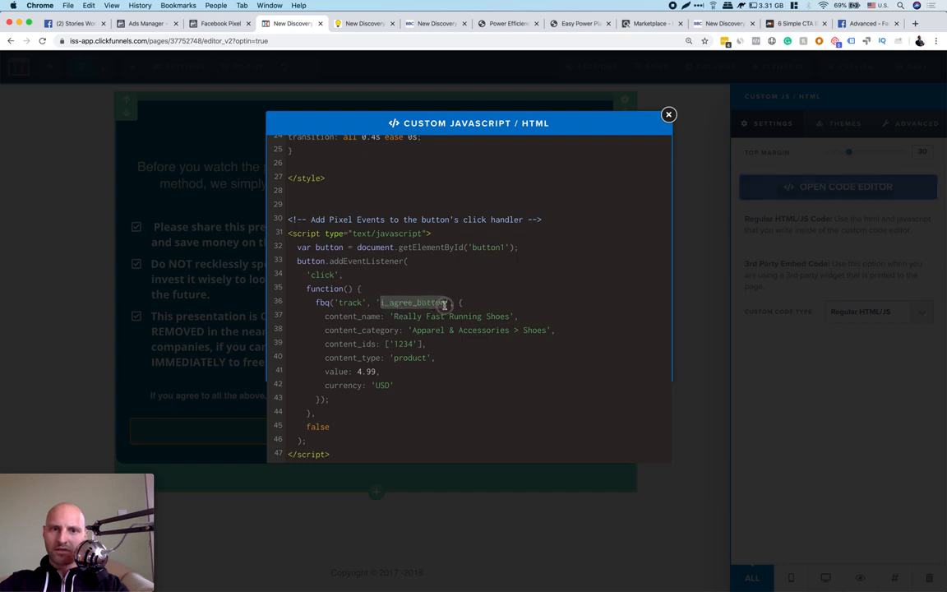
text(AddToCart)
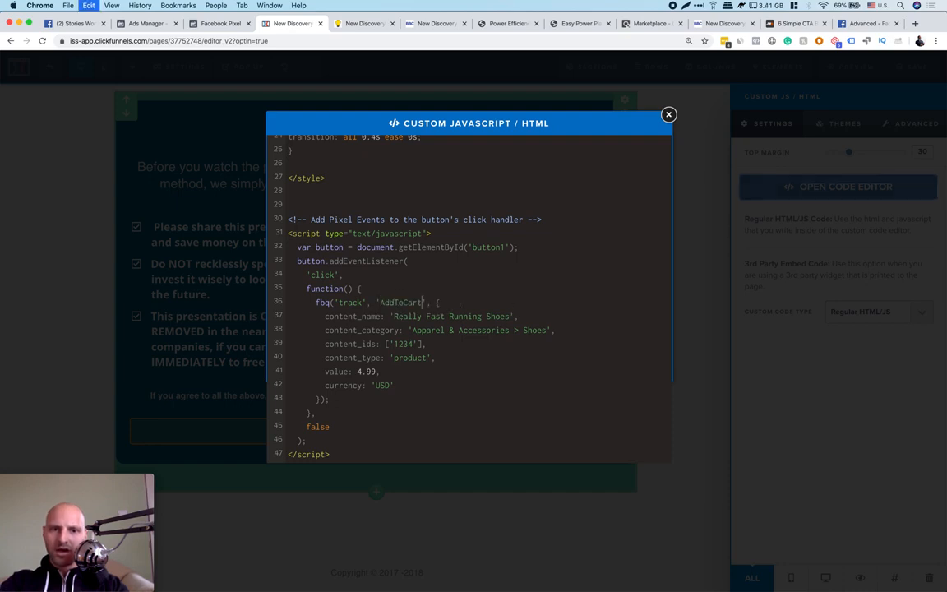
Close the custom code editor and save the page with the AddToCart event code
scroll(473, 311, up, 5)
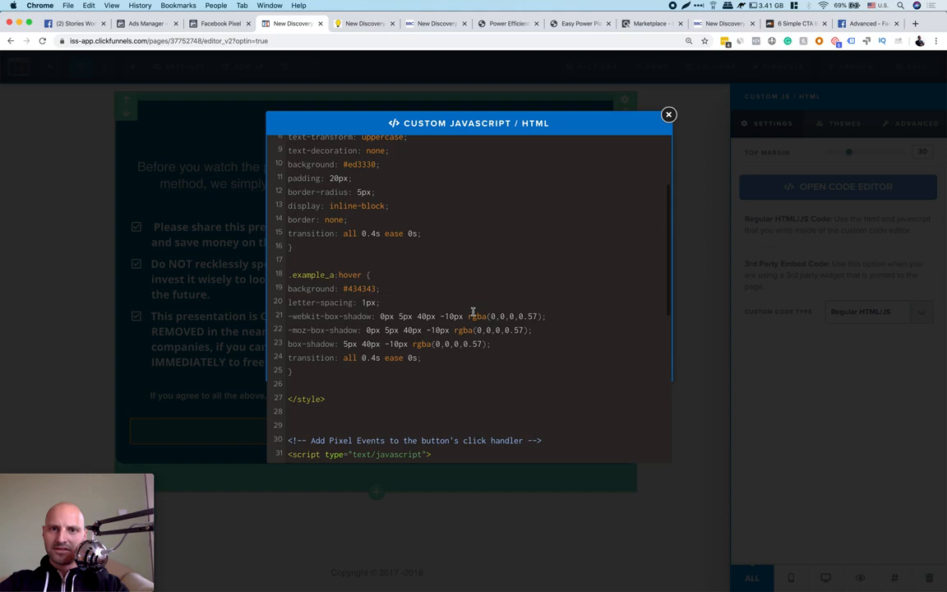
click(227, 191)
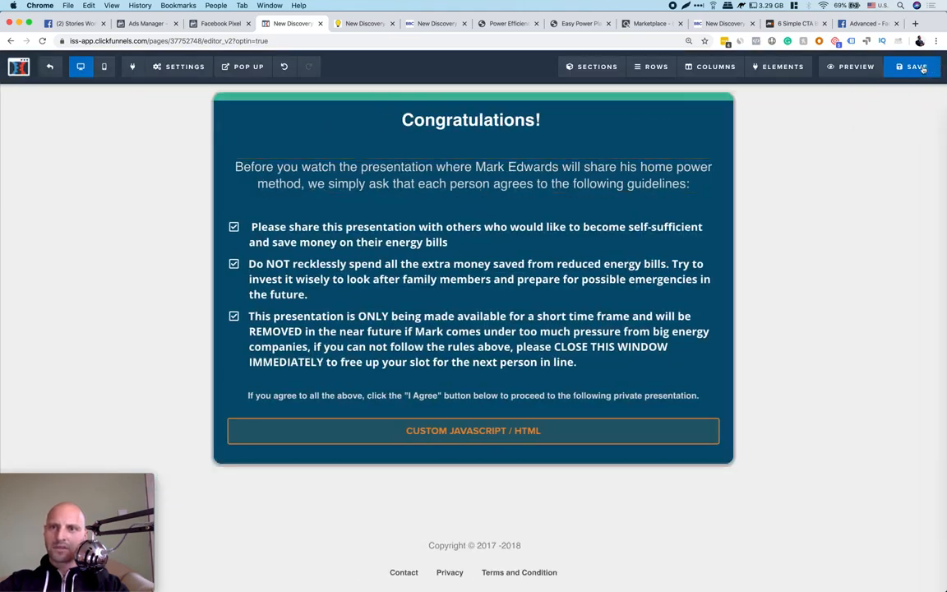
click(921, 68)
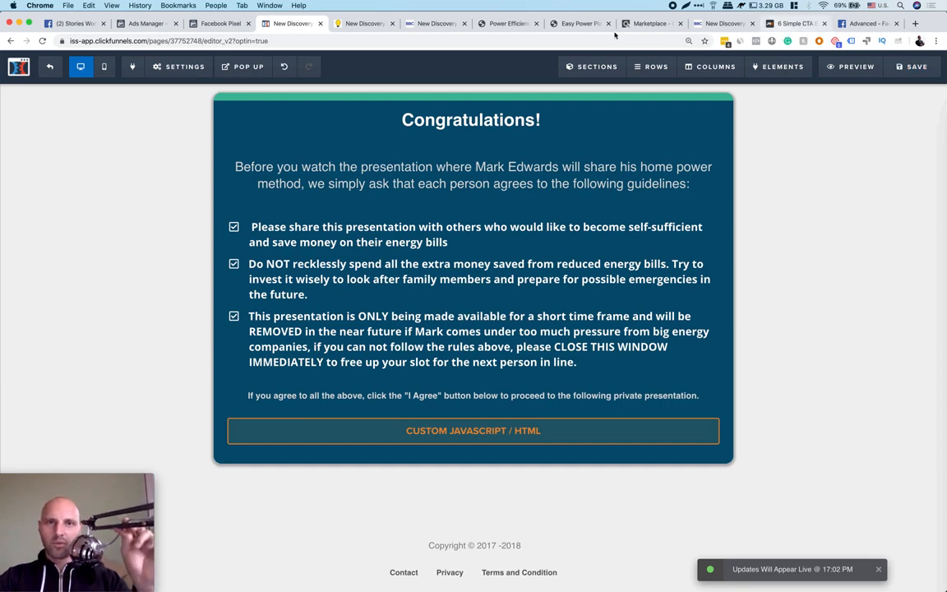
Check the i_agree_button event in Facebook Pixel Helper on the page preview, reload the preview, and list the tracked events again
click(359, 24)
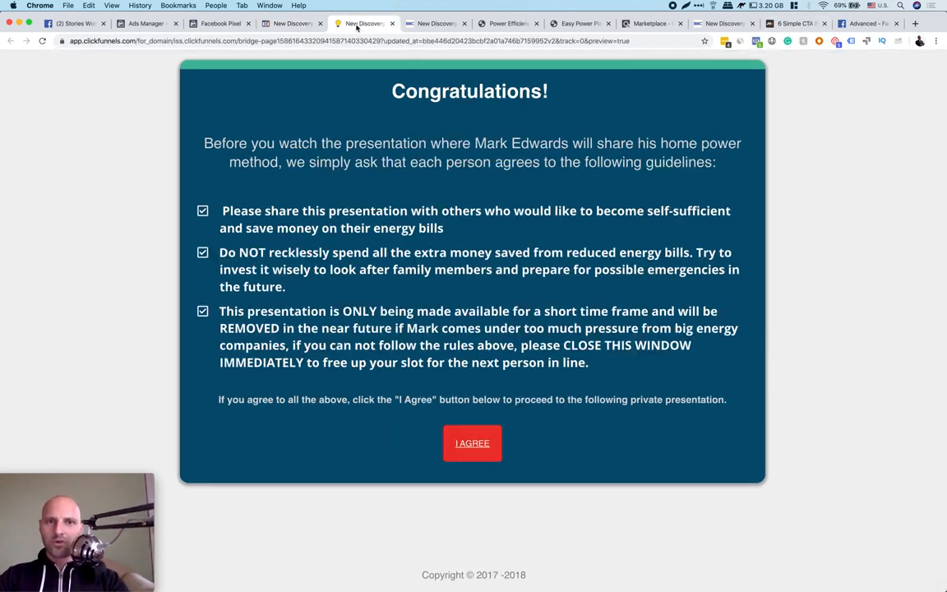
click(756, 41)
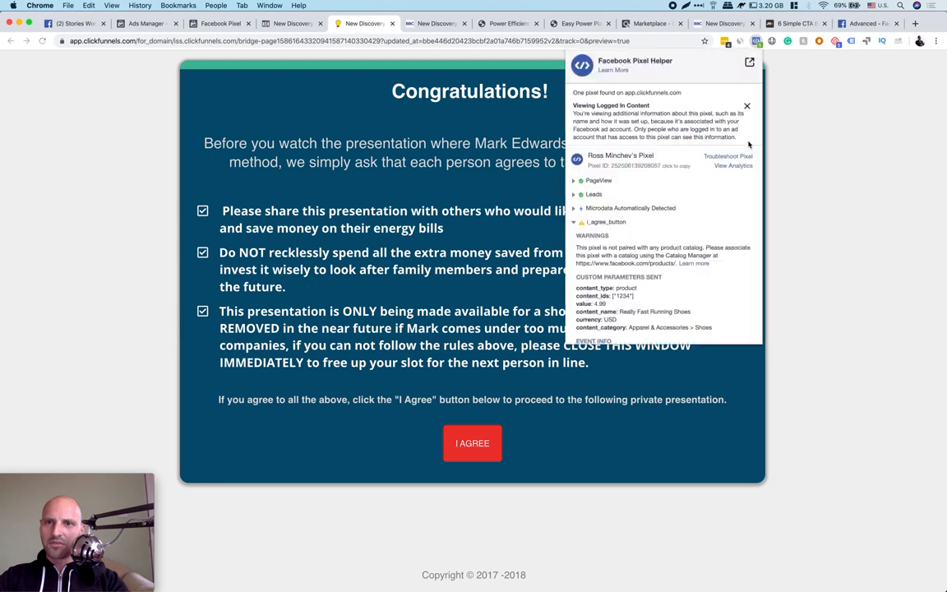
click(574, 223)
click(574, 222)
click(859, 260)
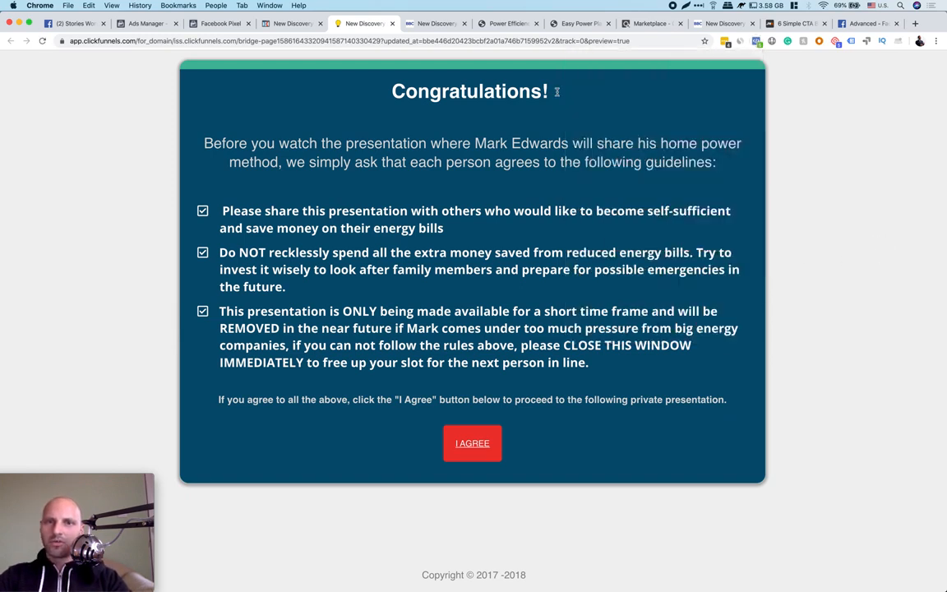
click(44, 42)
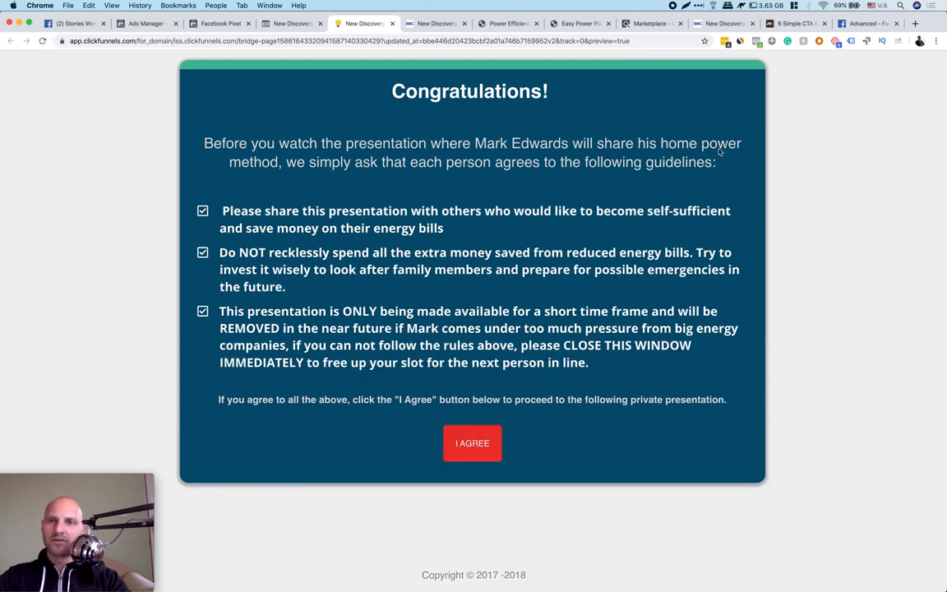
click(757, 41)
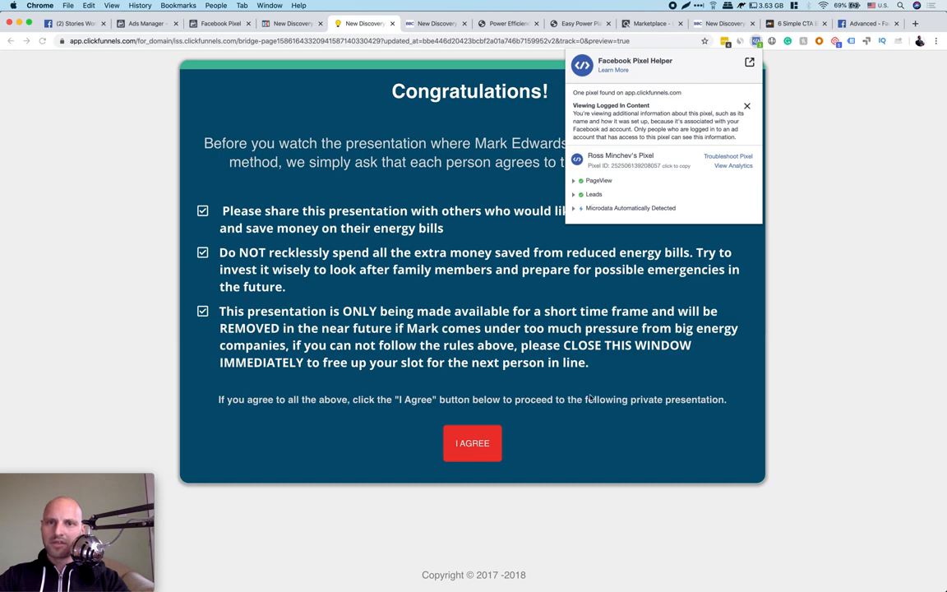
Test the I AGREE button, close the page it opens, and list the fired events in Facebook Pixel Helper
click(601, 477)
click(482, 443)
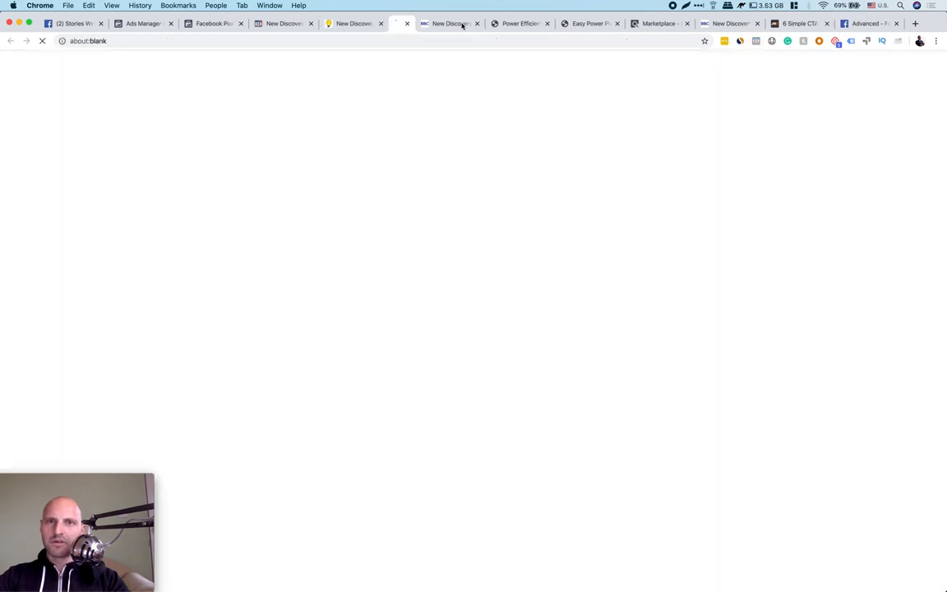
click(429, 24)
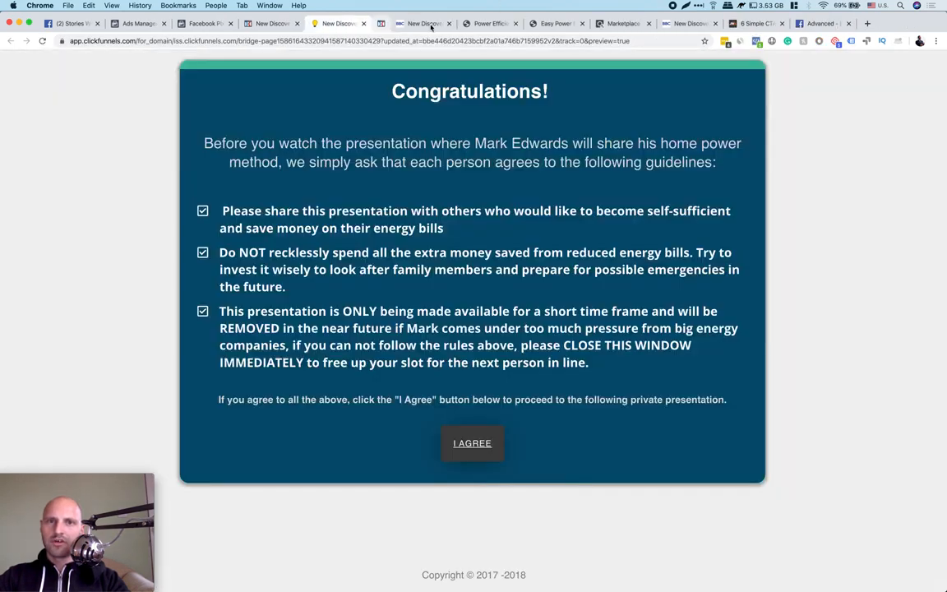
click(756, 41)
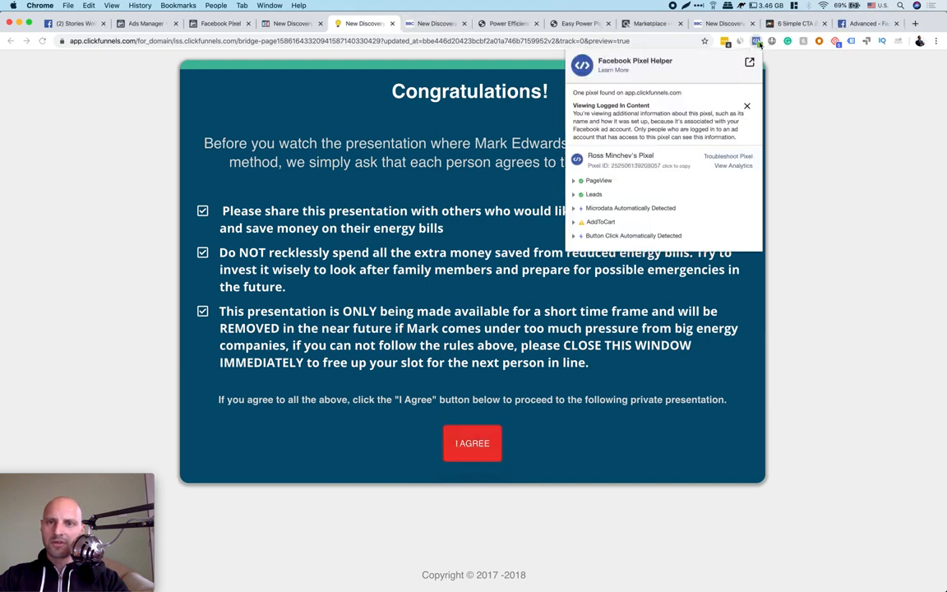
Examine the warning, custom parameters and event info of the AddToCart event in Facebook Pixel Helper
click(592, 222)
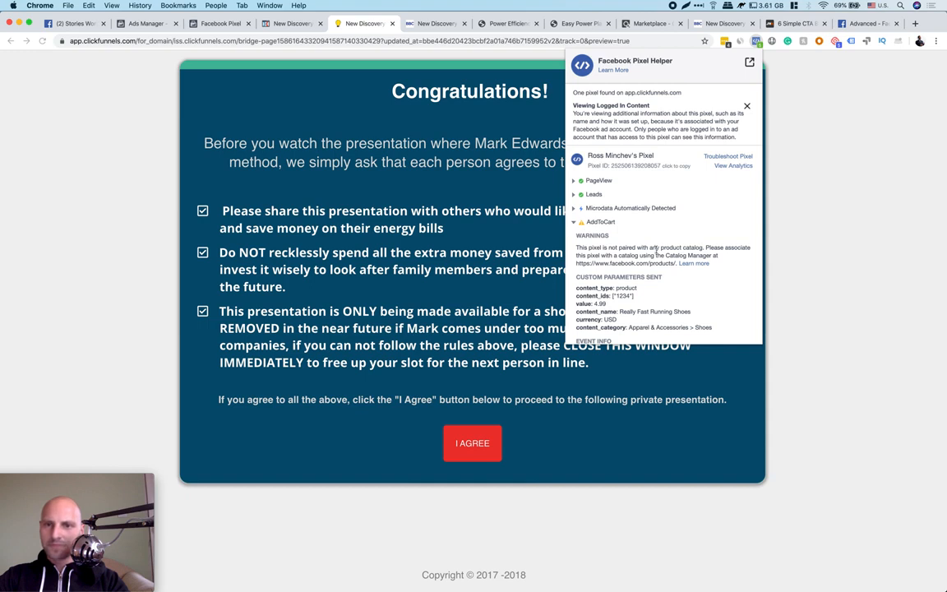
drag(577, 254, 725, 260)
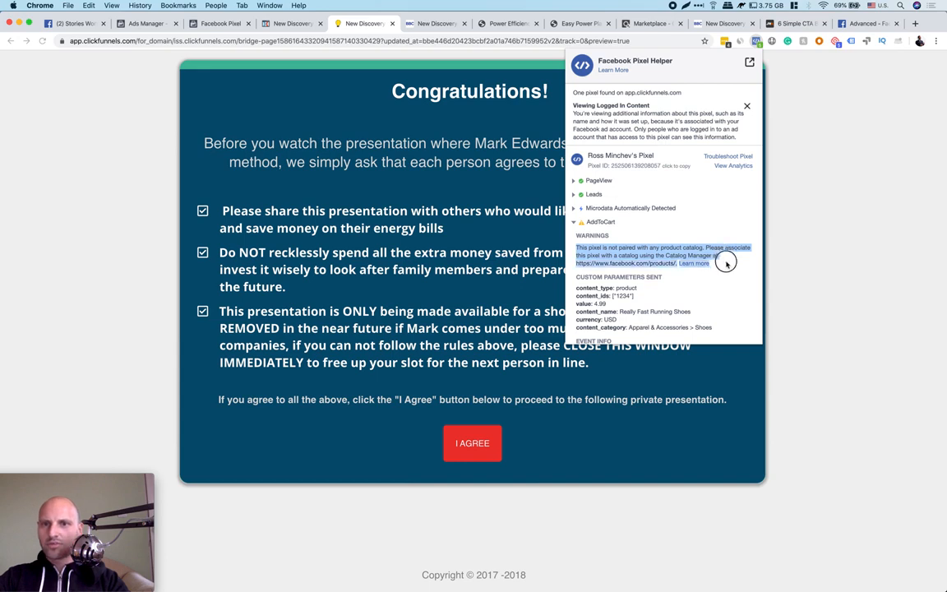
click(728, 266)
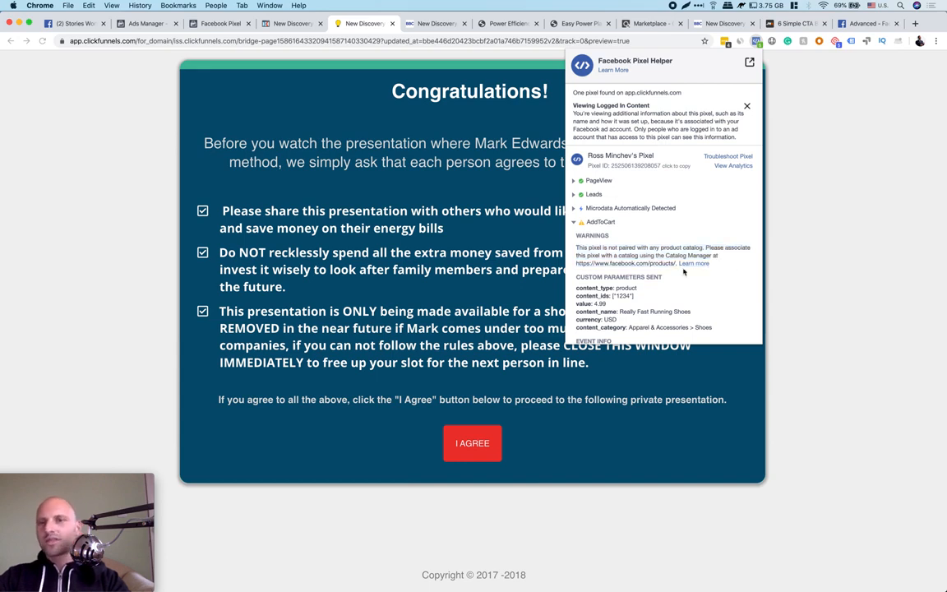
scroll(684, 271, down, 4)
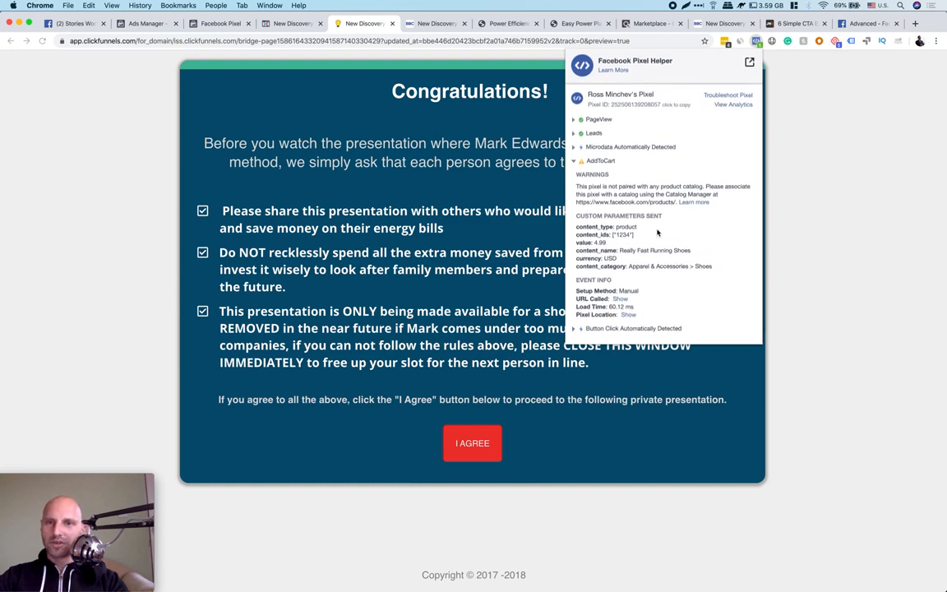
click(931, 337)
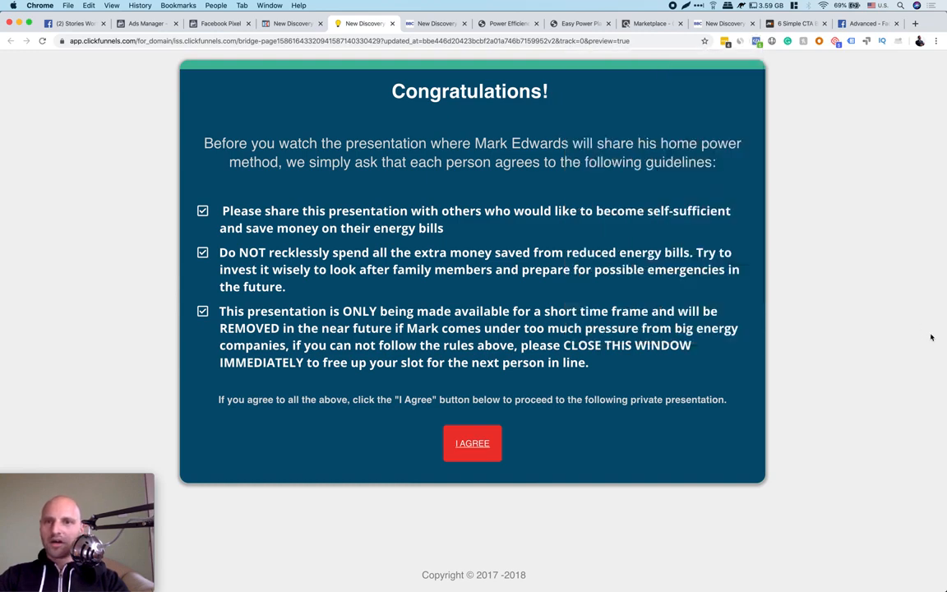
In the page's custom code, delete content_name, content_category, content_ids and content_type from the AddToCart call and set its value to 1.00
click(286, 24)
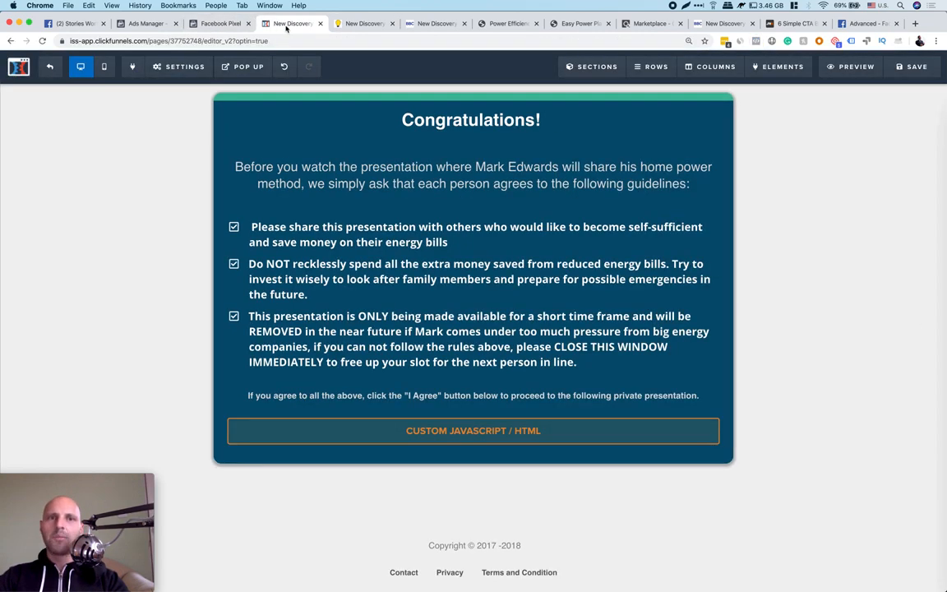
click(516, 435)
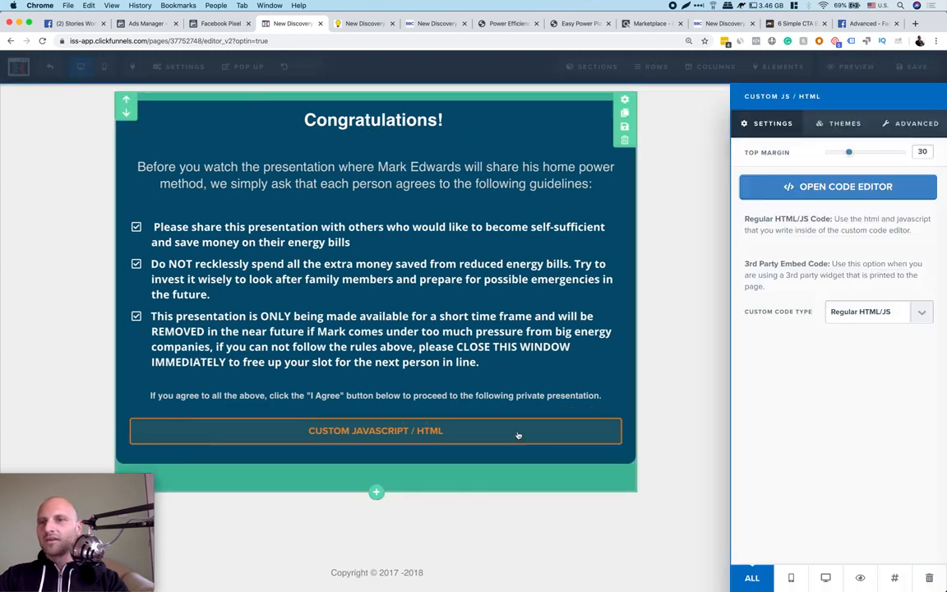
click(864, 191)
scroll(459, 319, down, 10)
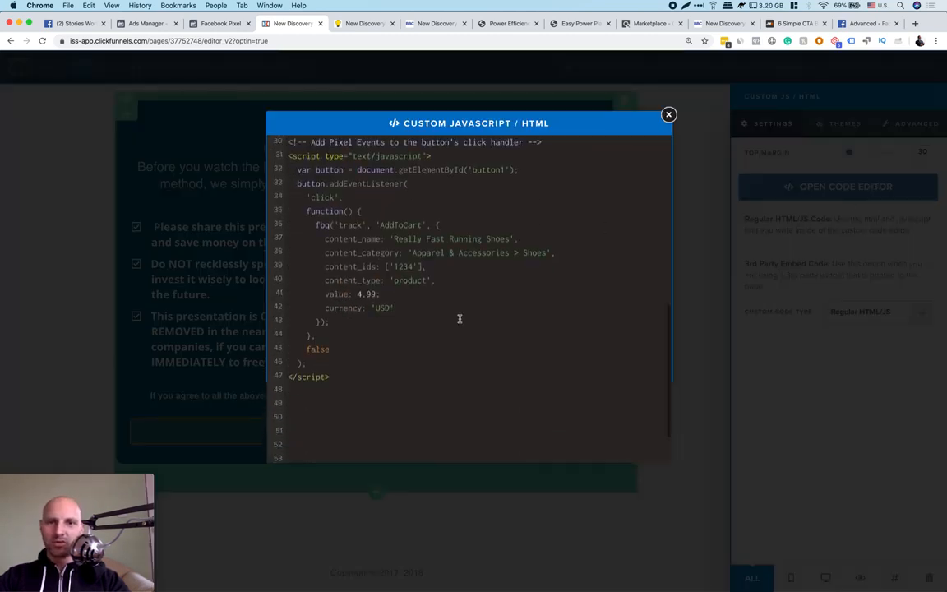
scroll(460, 319, up, 3)
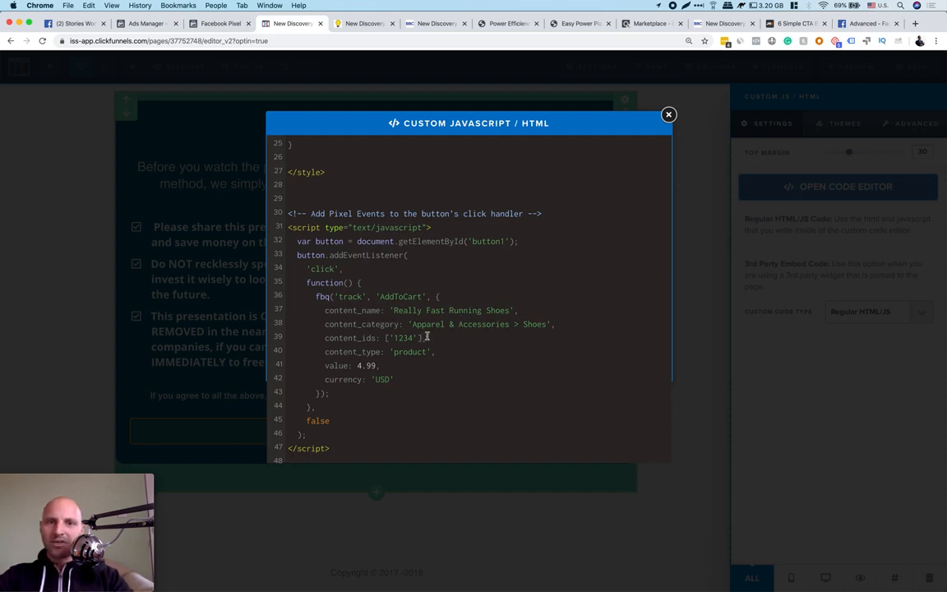
click(321, 324)
drag(321, 324, 518, 325)
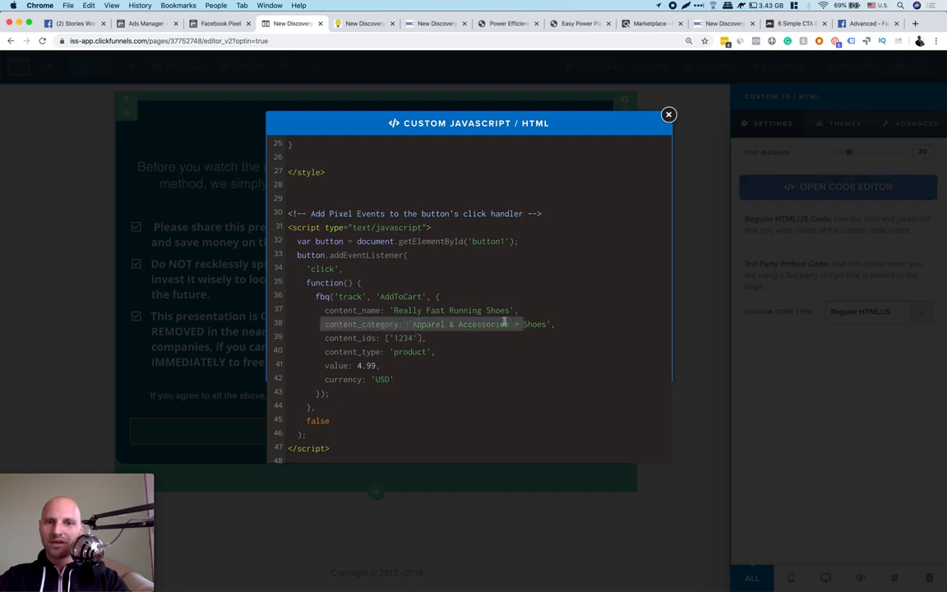
drag(338, 311, 516, 311)
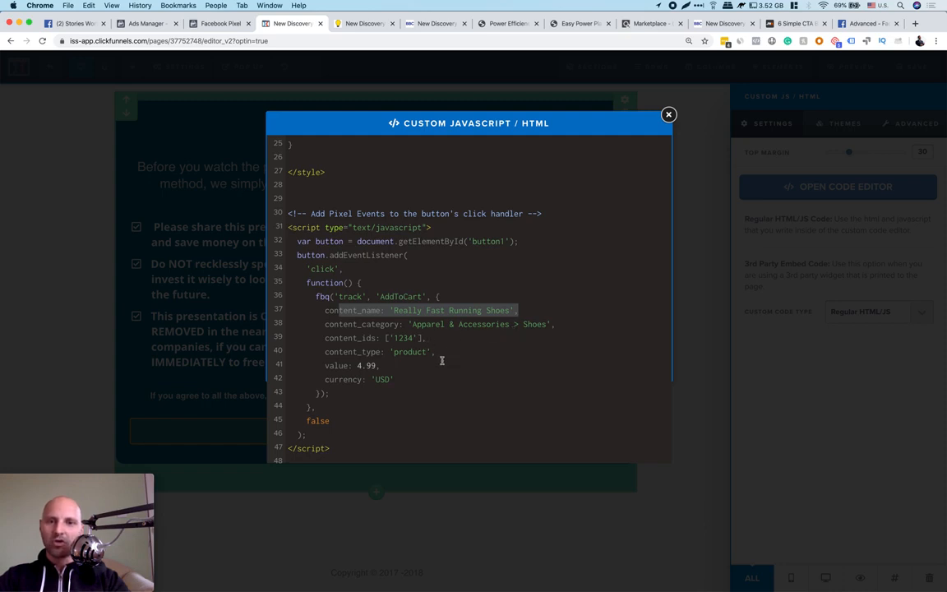
drag(447, 356, 324, 315)
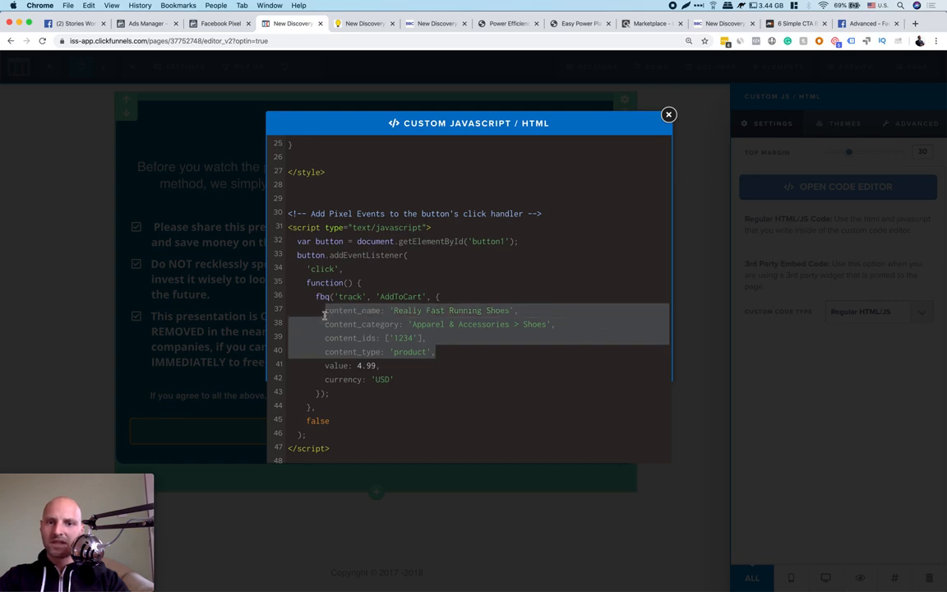
key(BackSpace)
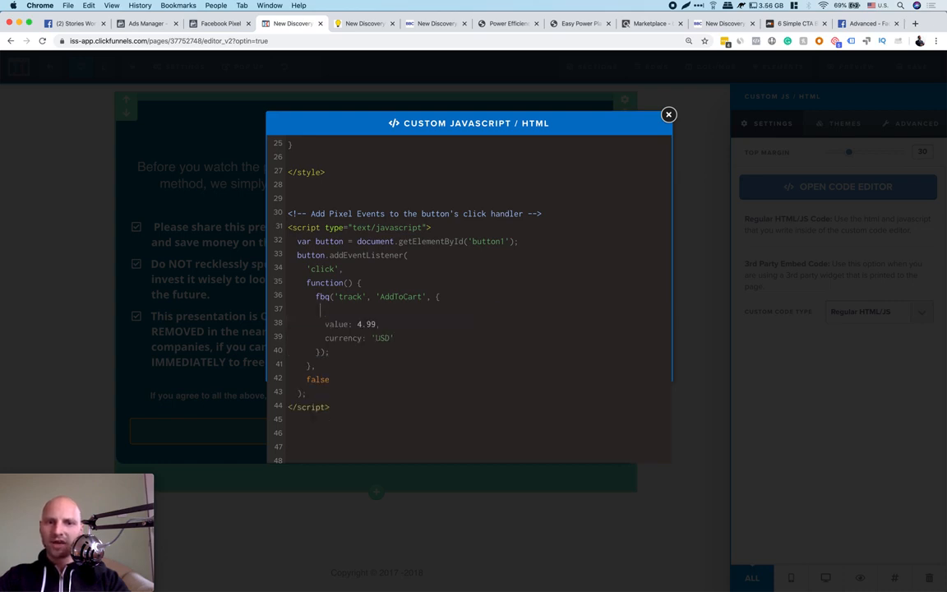
key(BackSpace)
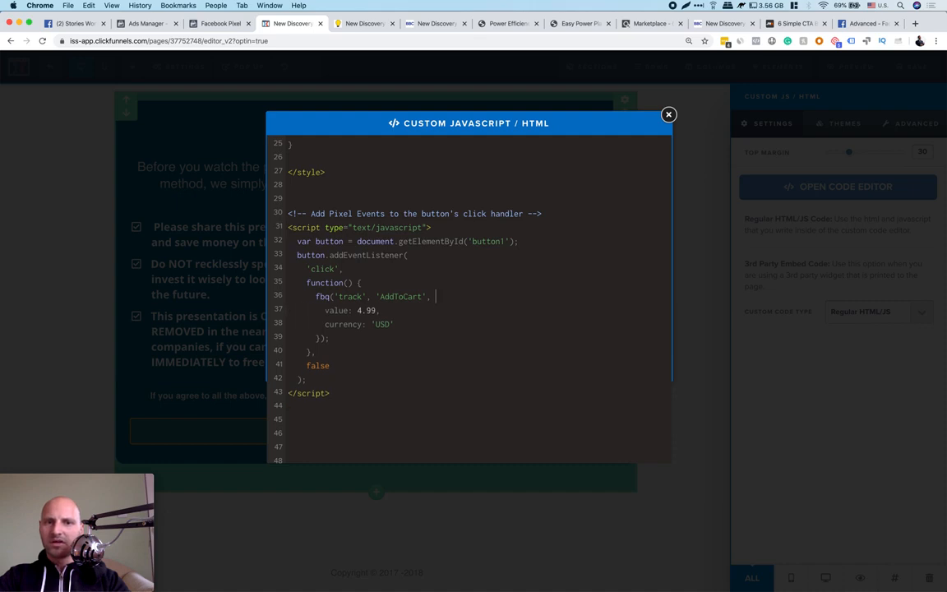
key(Return)
key(Tab)
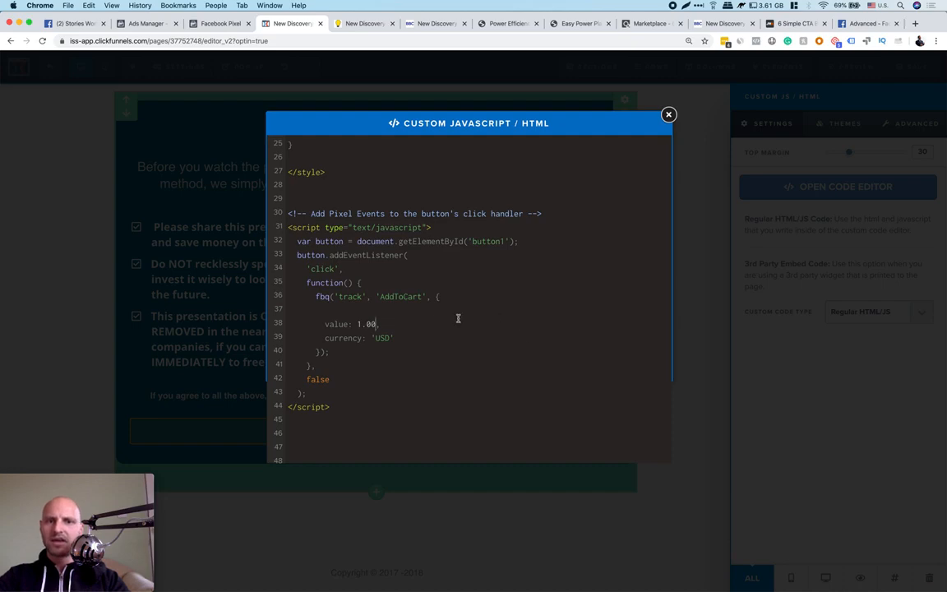
Close the code editor, save the page, and reload its preview
click(714, 300)
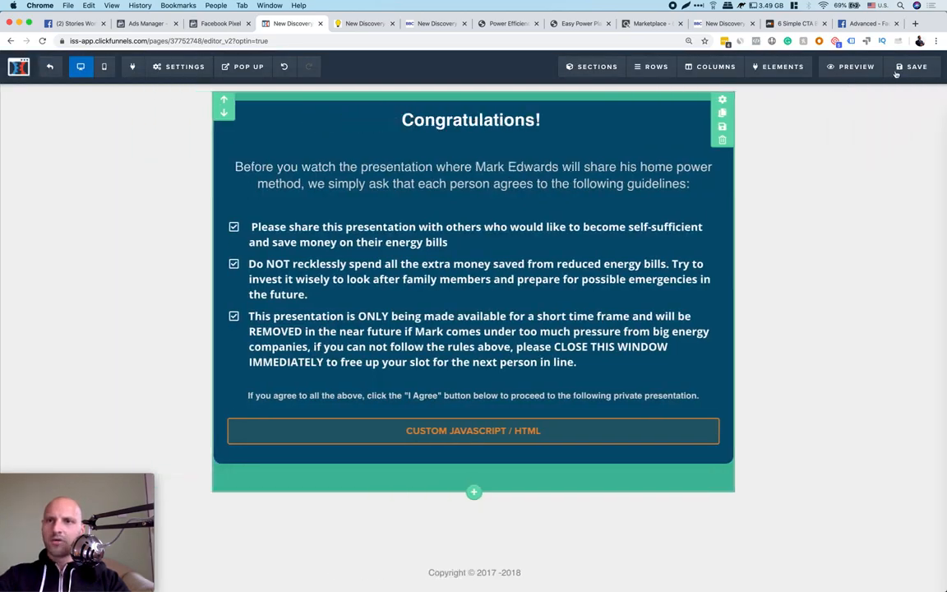
click(905, 73)
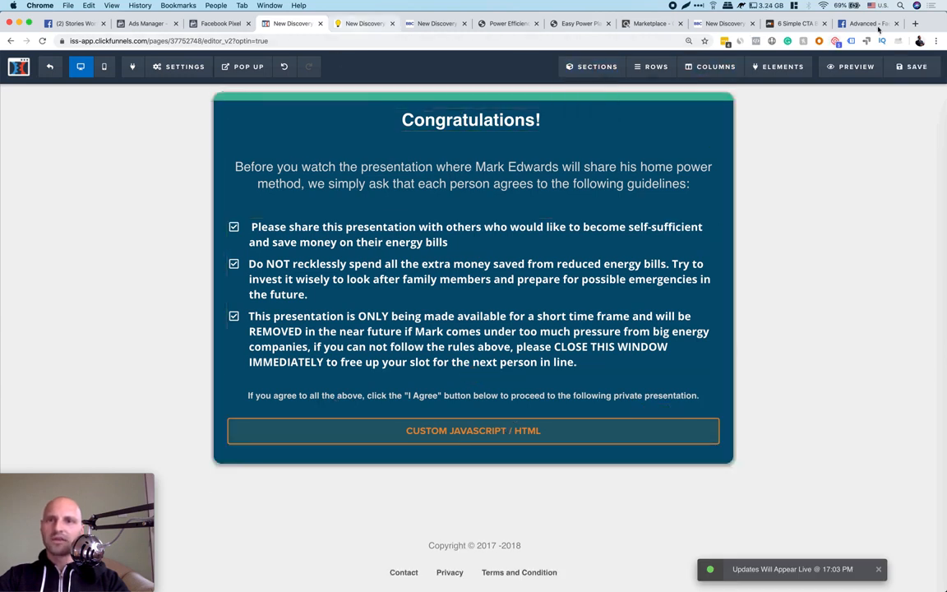
click(365, 24)
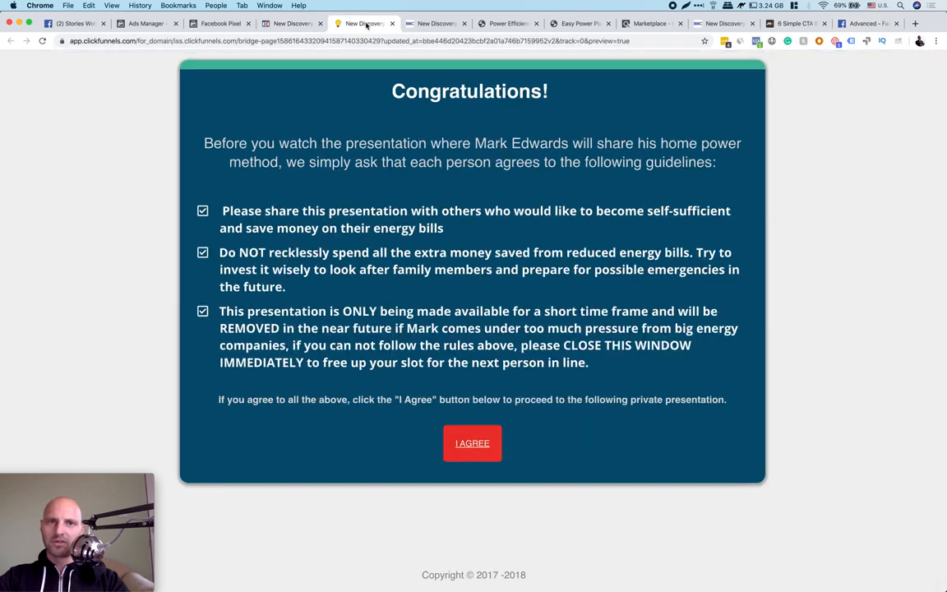
click(42, 40)
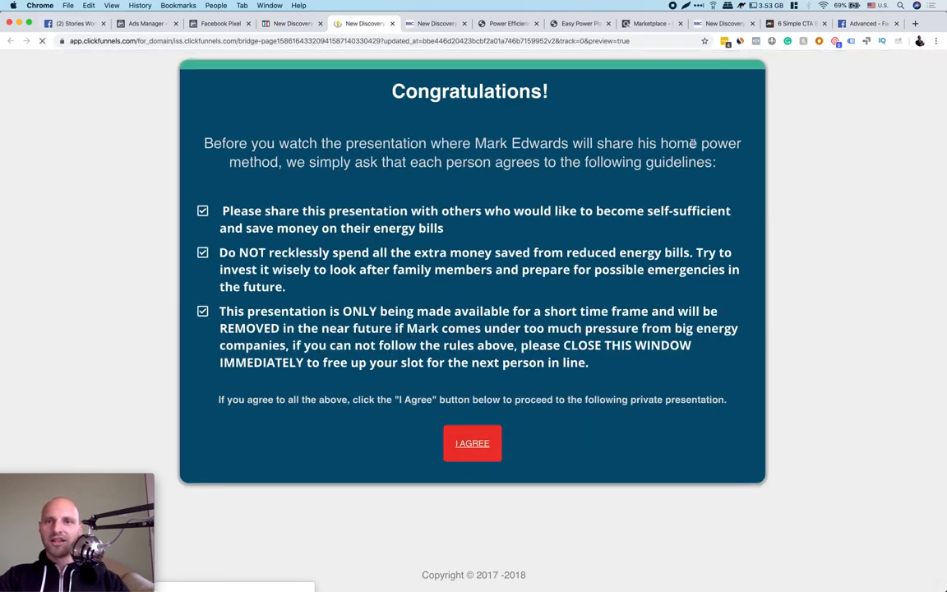
Test the I AGREE button on the reloaded preview, close the page it opens, and check the AddToCart event's status in Facebook Pixel Helper
click(472, 443)
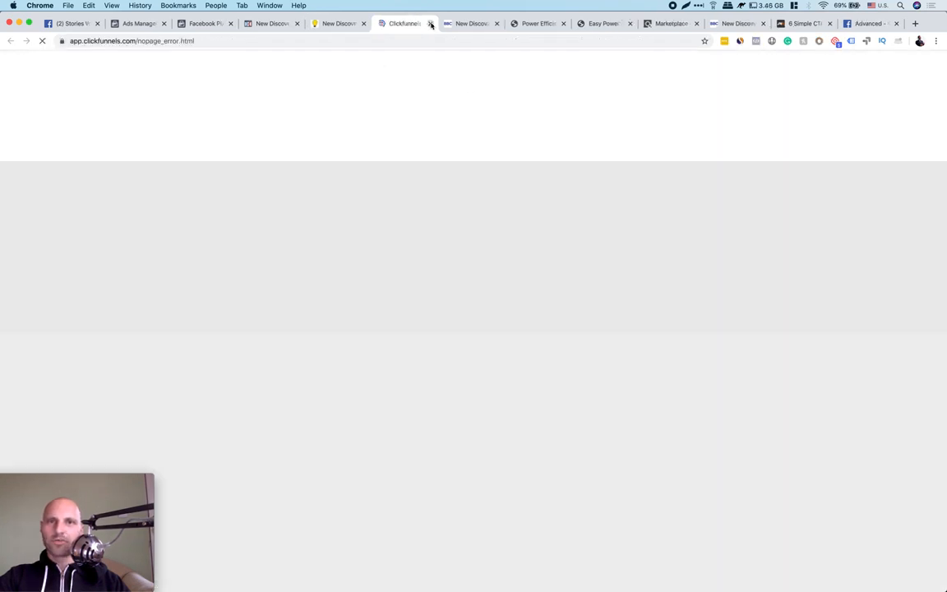
click(429, 23)
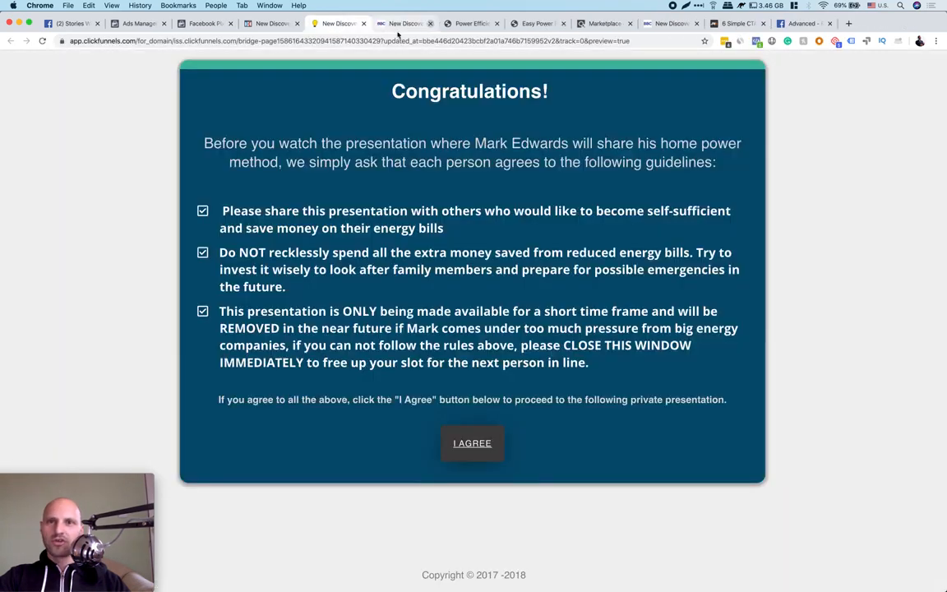
click(757, 42)
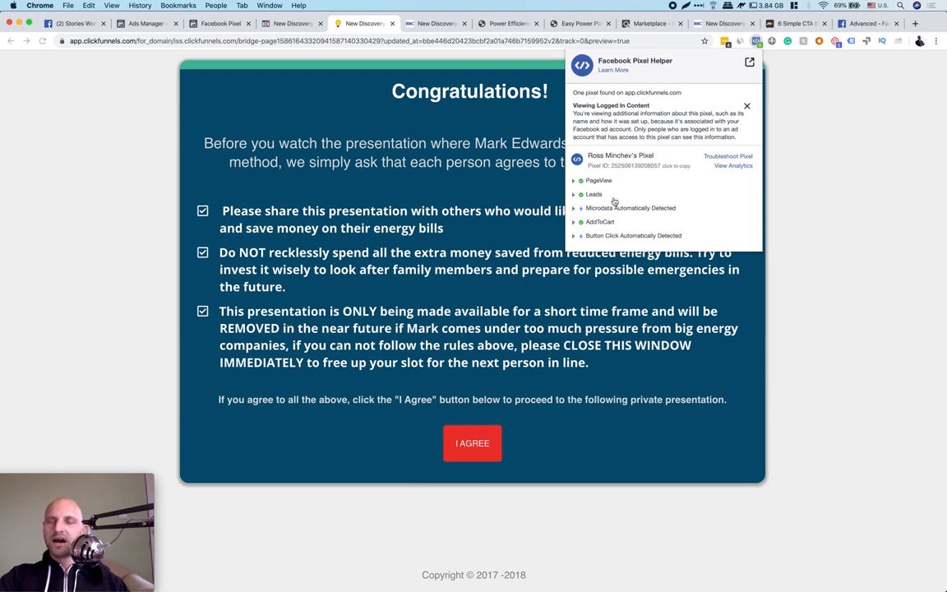
click(812, 319)
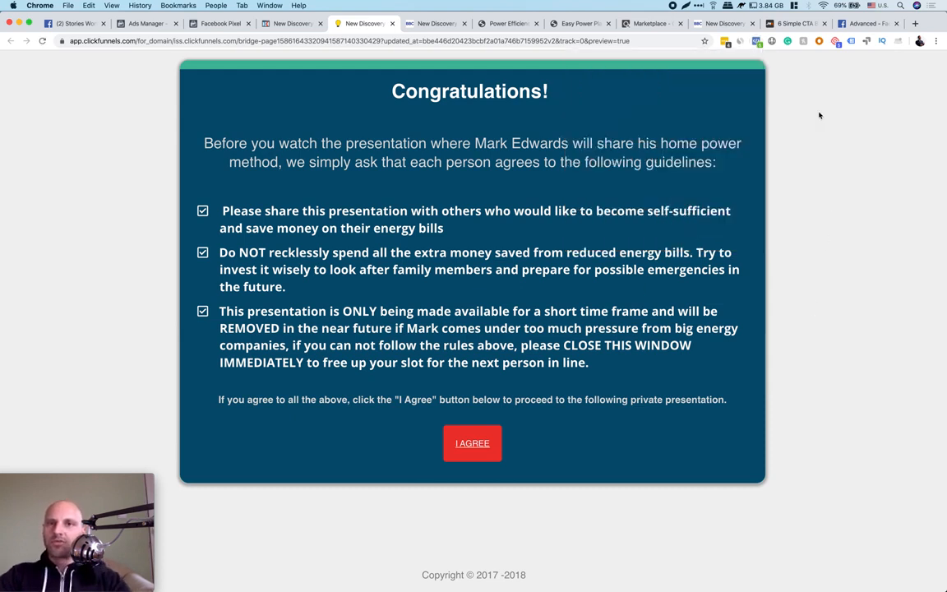
Review the AddToCart call's content parameters and value in the button-click example of the Facebook Pixel developer documentation
click(862, 25)
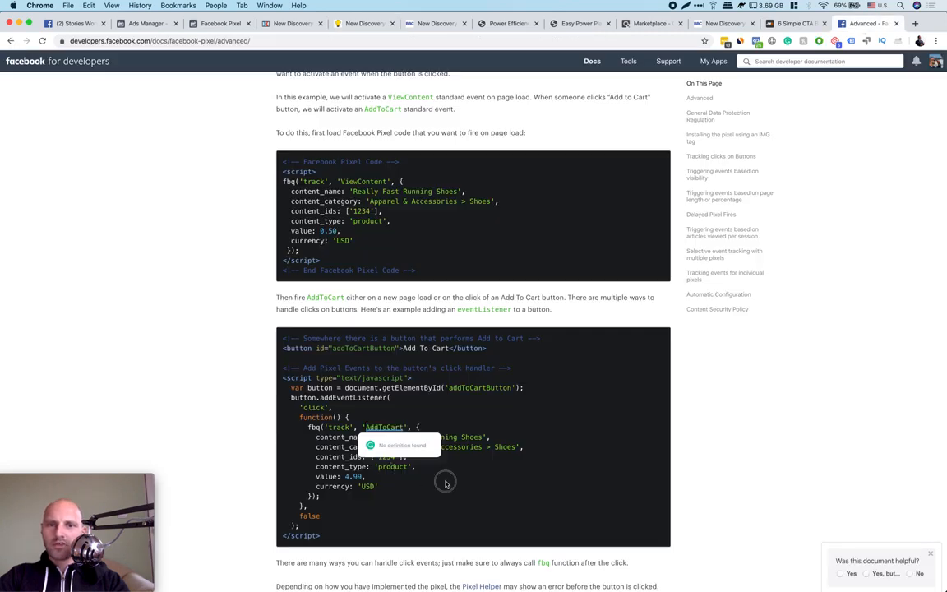
drag(423, 472, 312, 434)
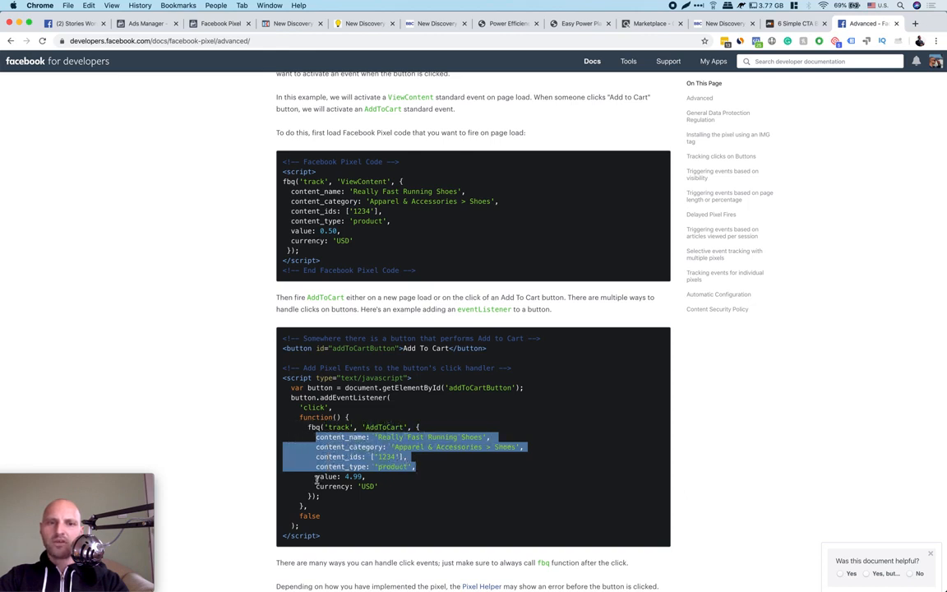
drag(315, 476, 344, 477)
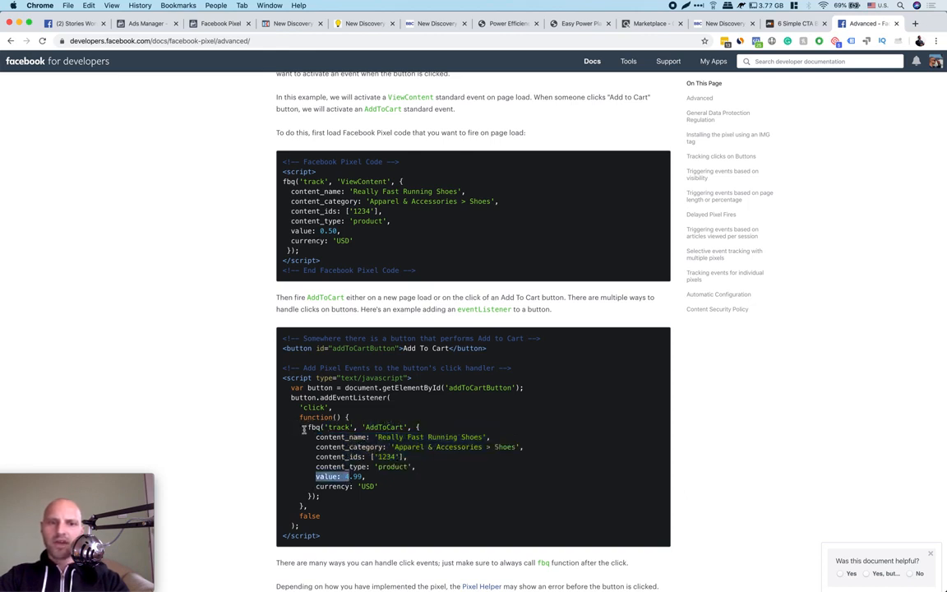
drag(304, 427, 417, 428)
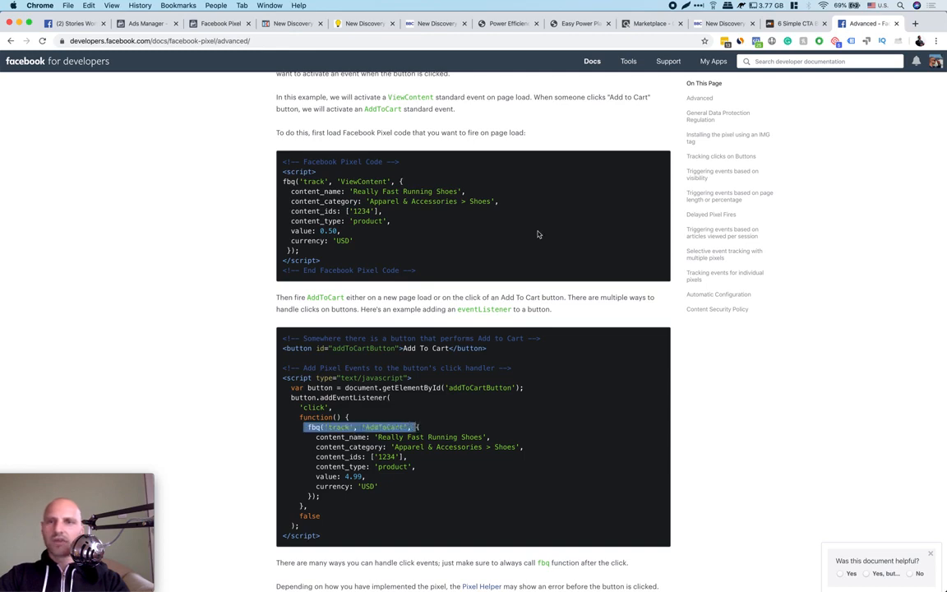
Return to the ClickFunnels page editor and open the code of the Custom JavaScript / HTML element
click(298, 24)
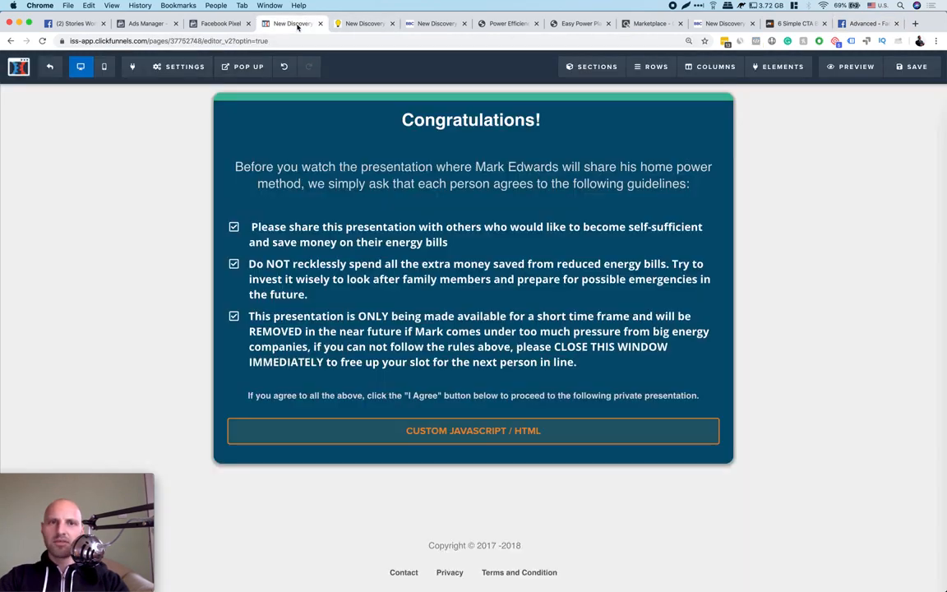
click(499, 432)
click(899, 210)
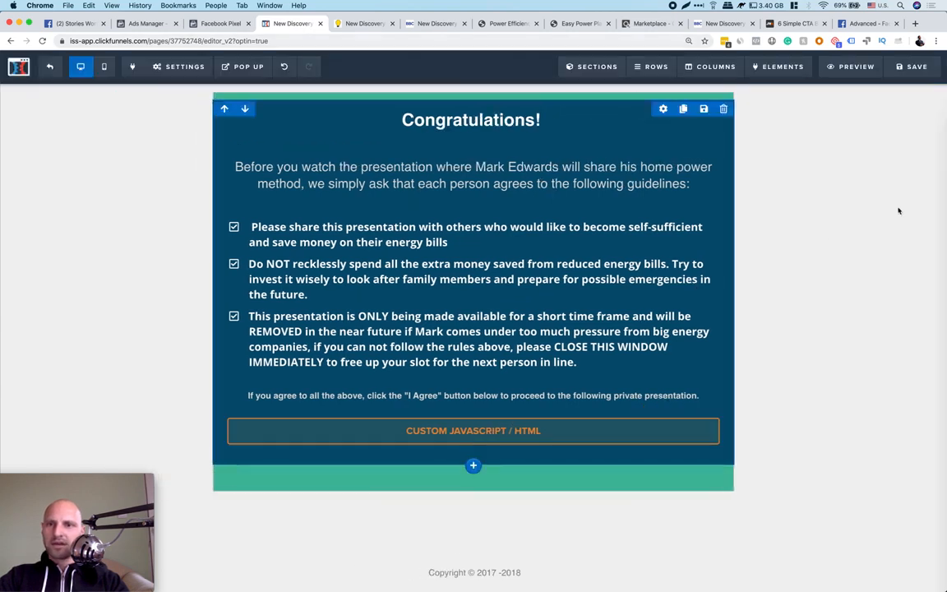
click(473, 433)
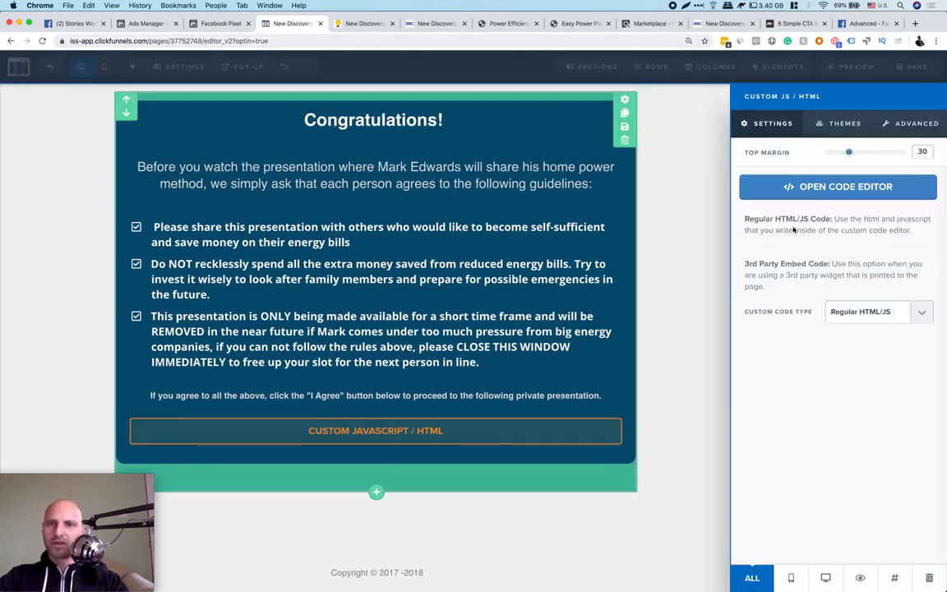
click(868, 194)
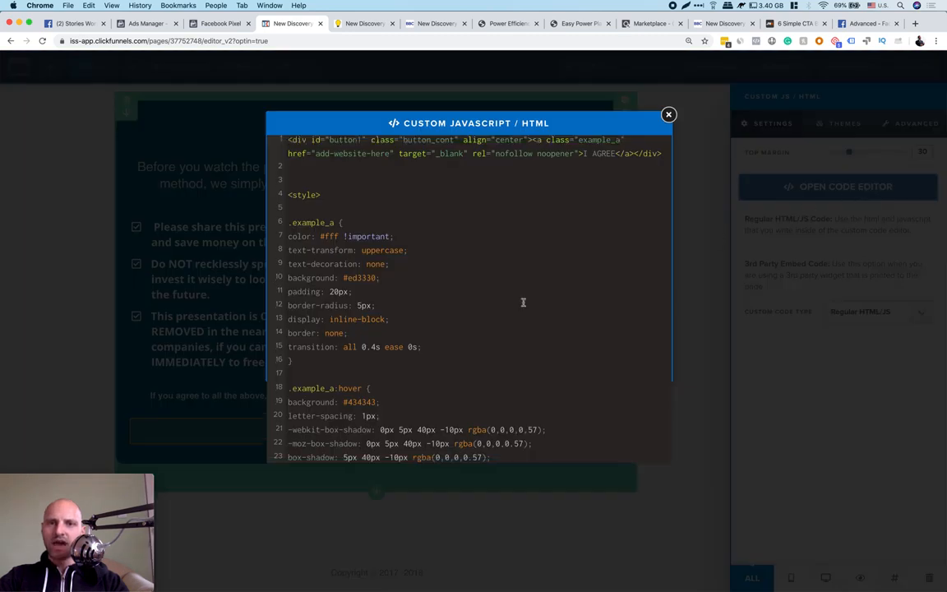
Rename the AddToCart event in the button's fbq track call to i_agree_button
scroll(522, 300, down, 10)
scroll(522, 300, up, 5)
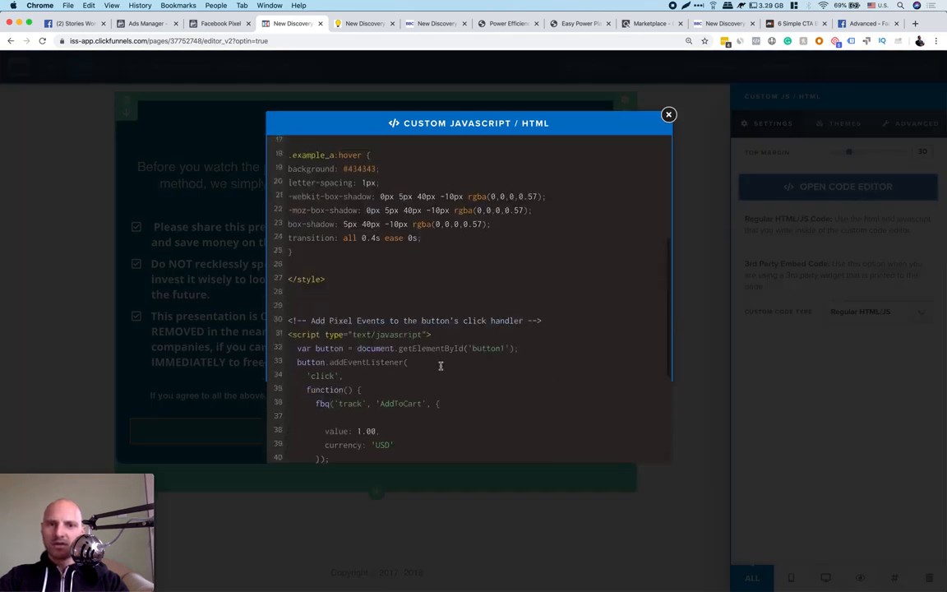
double_click(398, 403)
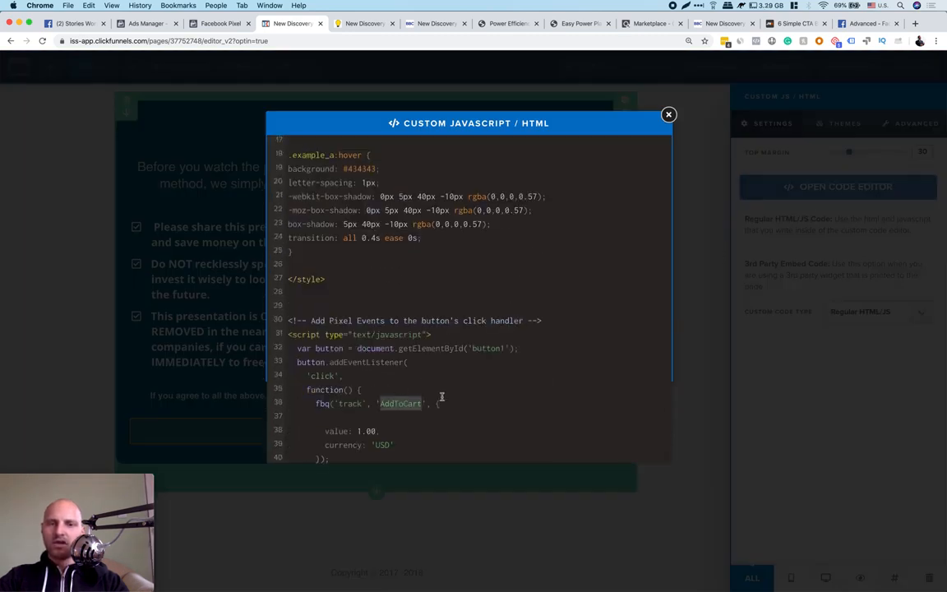
text(i)
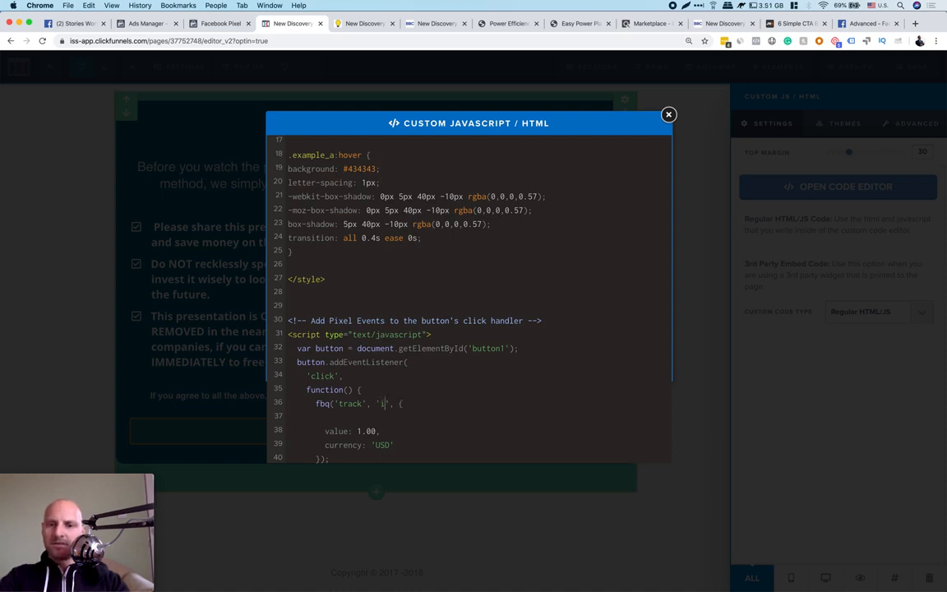
text(-agree)
key(BackSpace)
key(BackSpace)
key(BackSpace)
key(BackSpace)
key(BackSpace)
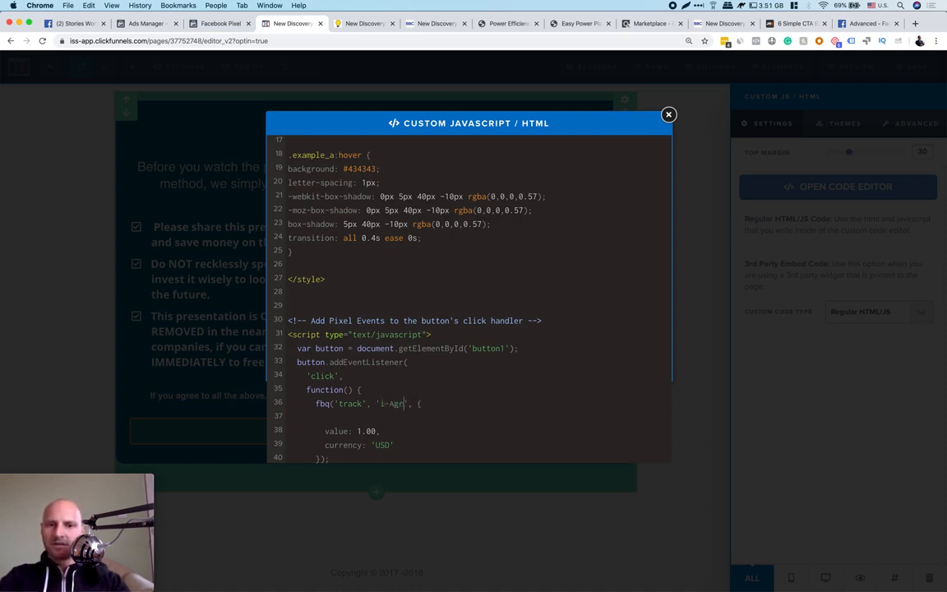
text(agree)
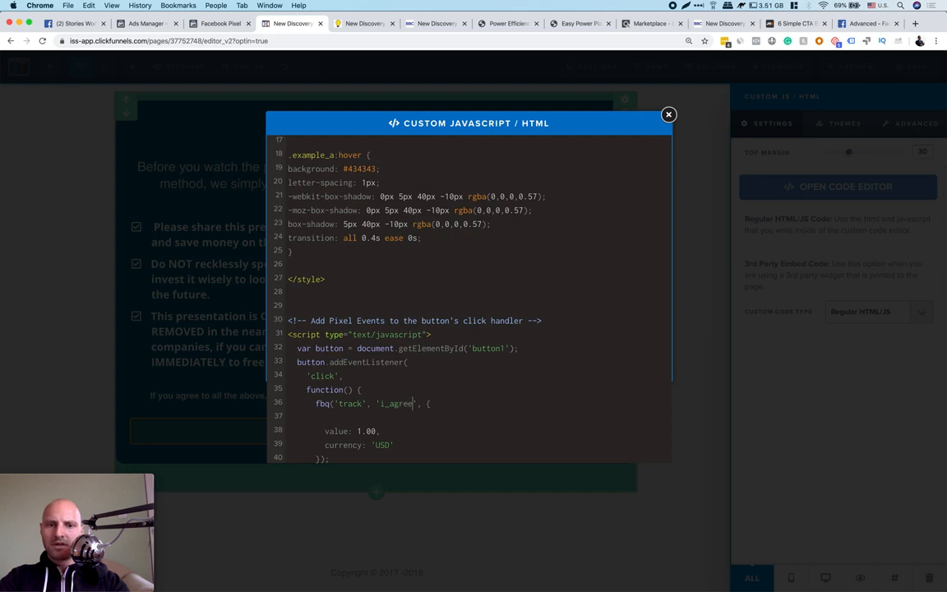
text(_button)
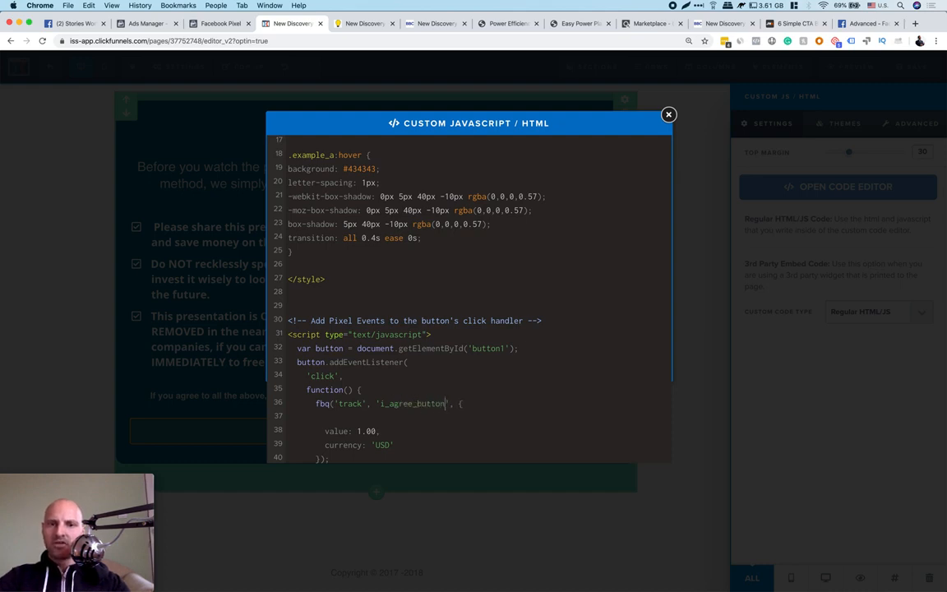
Close the code editor, save the page with the renamed event, and reload its preview
click(687, 317)
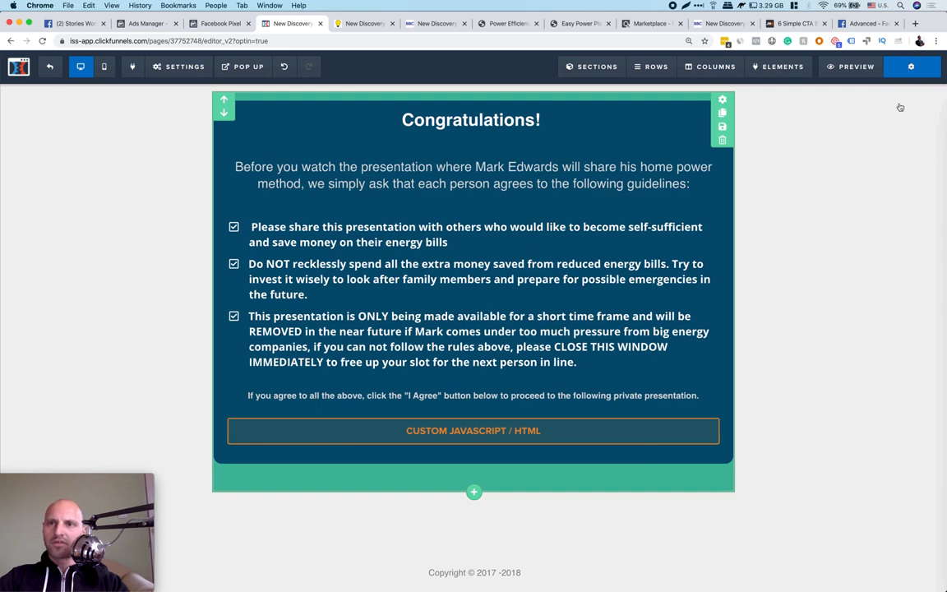
click(911, 65)
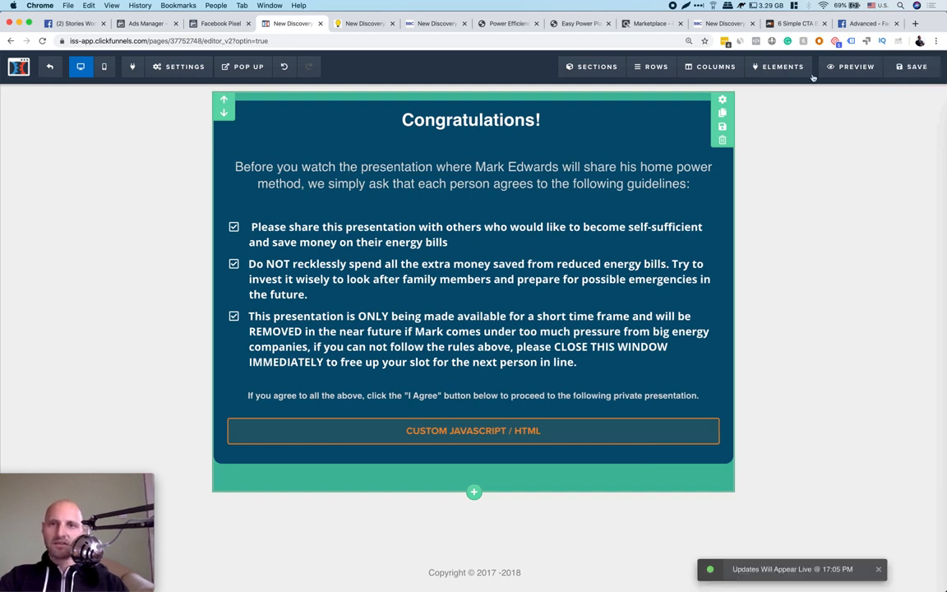
click(361, 25)
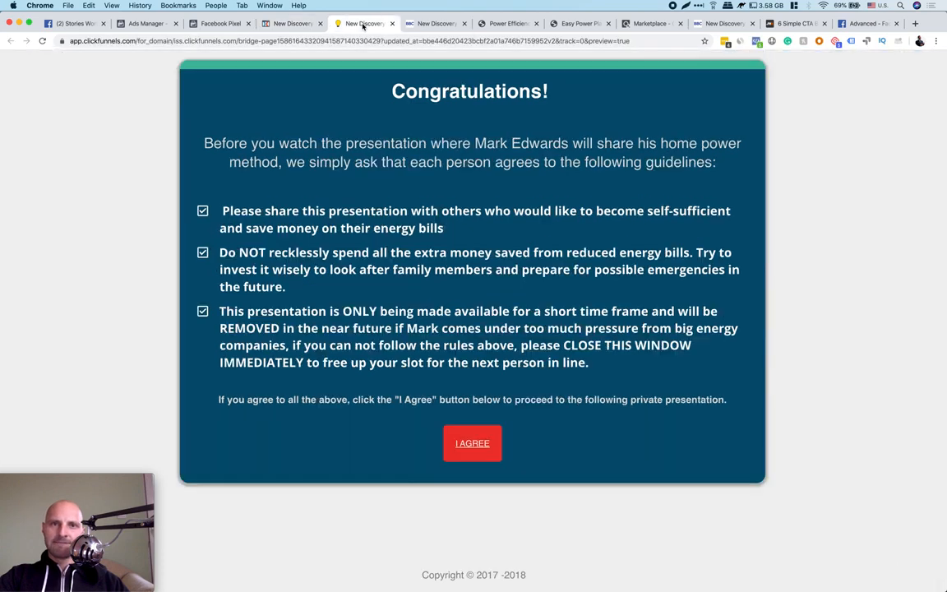
click(41, 42)
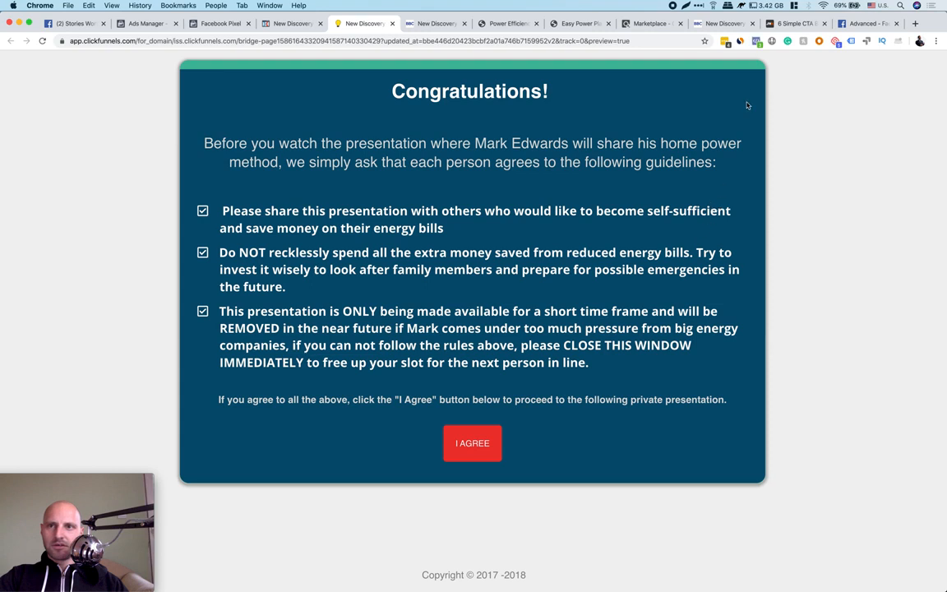
Check the reloaded preview's events in Facebook Pixel Helper, trigger the I AGREE button, and close the page it opens
click(757, 42)
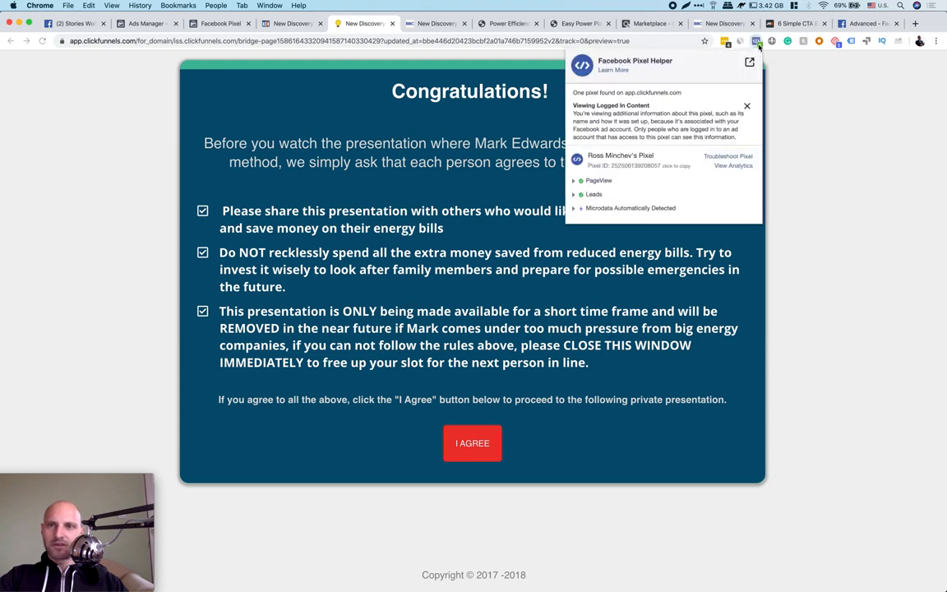
click(579, 465)
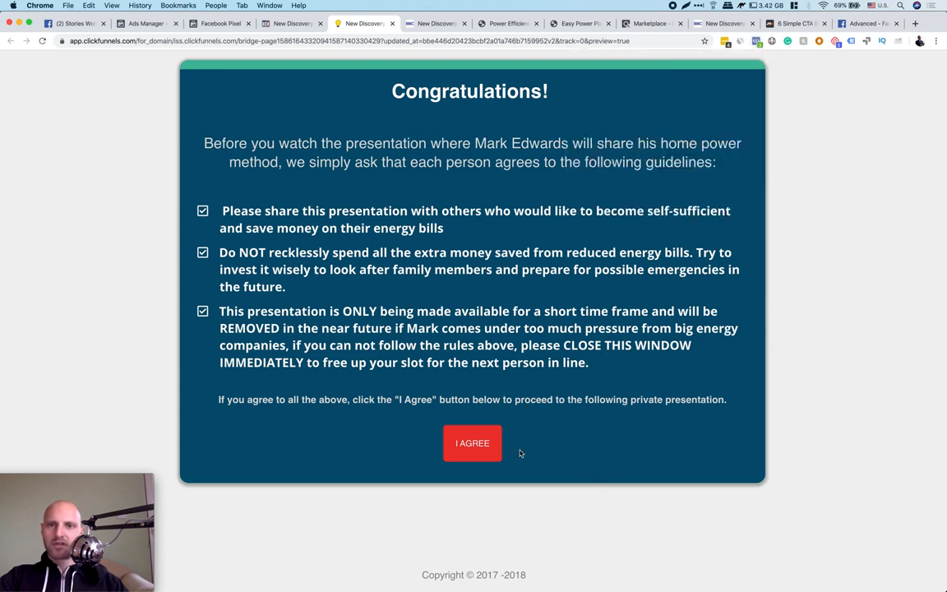
click(469, 445)
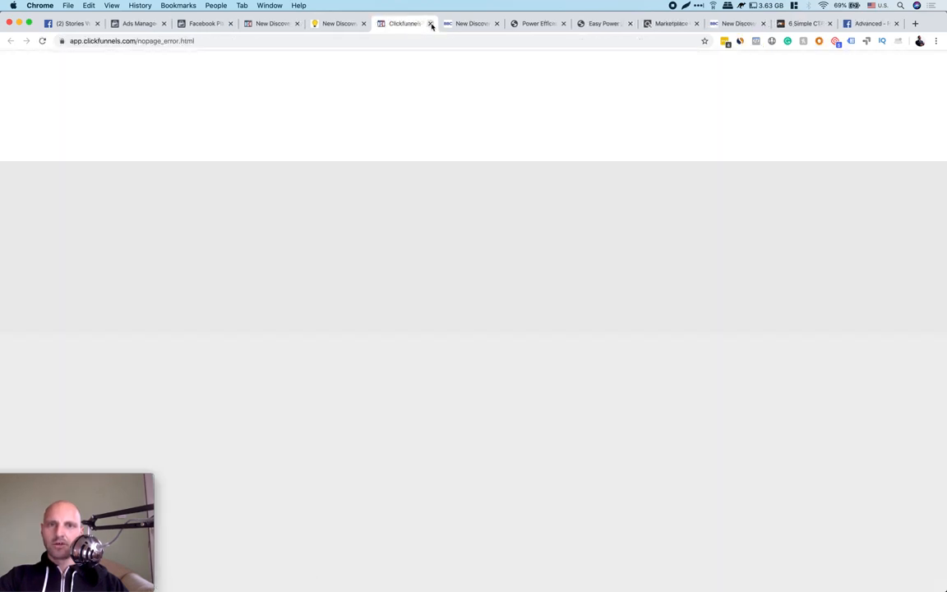
click(430, 24)
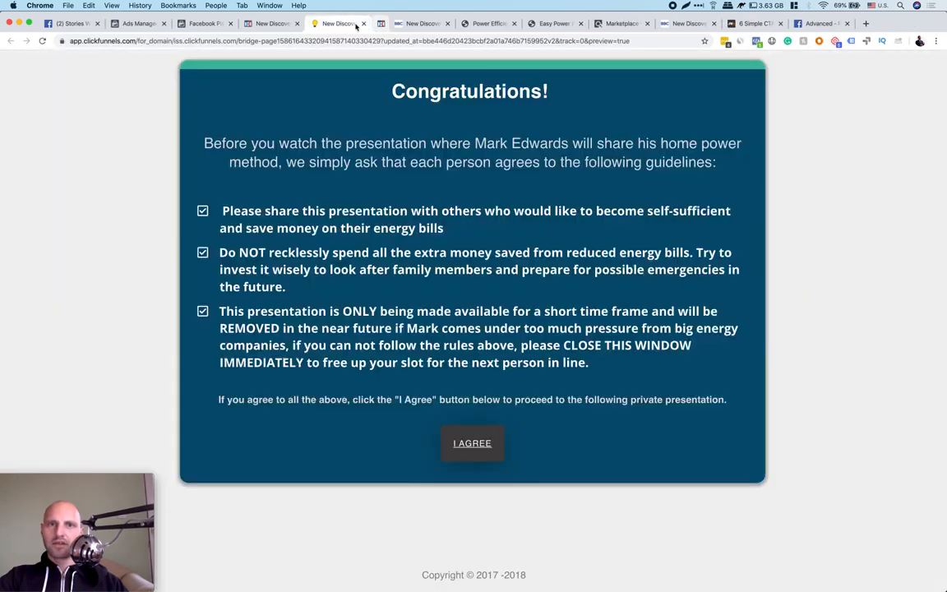
Examine the custom parameters and event info of the i_agree_button event in Facebook Pixel Helper
click(757, 41)
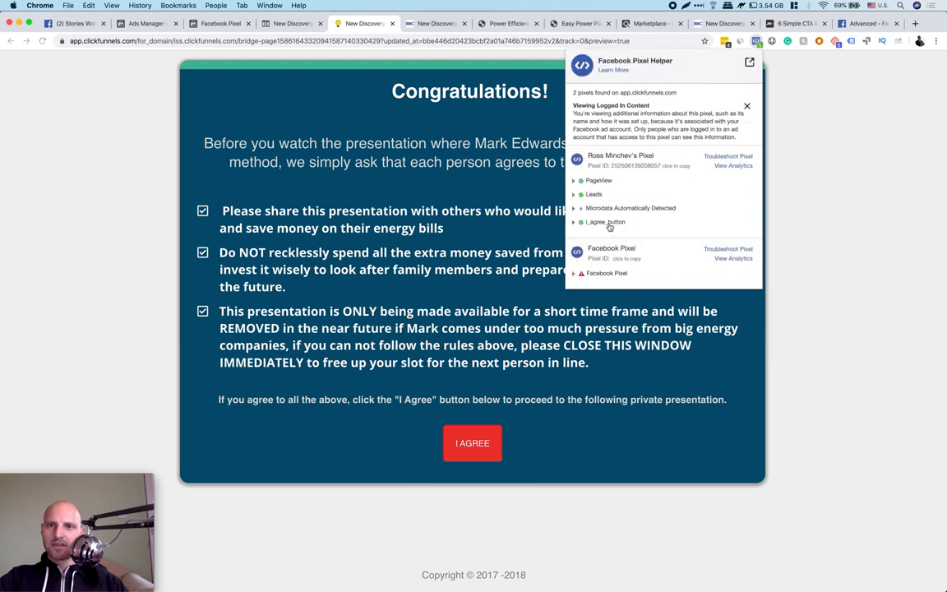
drag(652, 223, 585, 222)
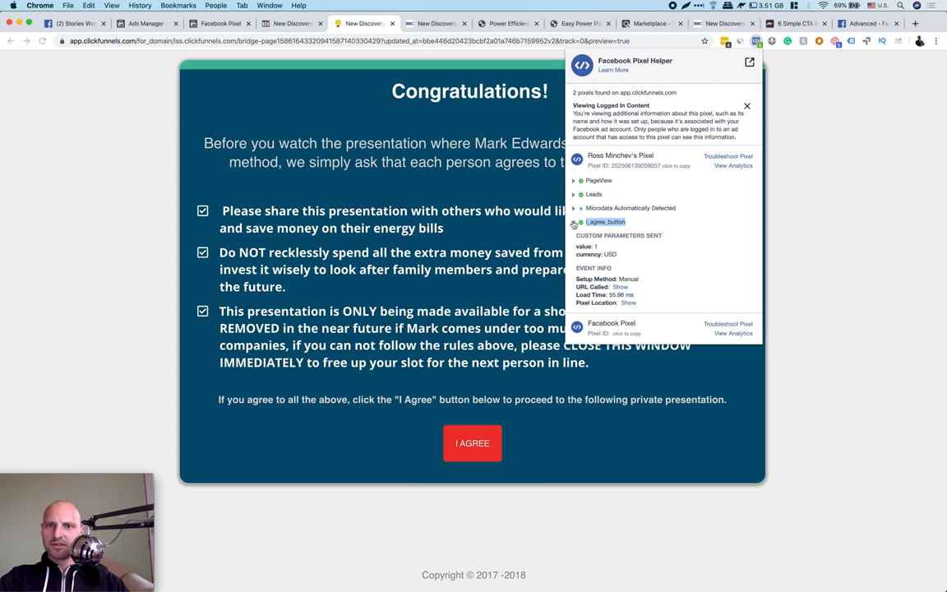
click(612, 222)
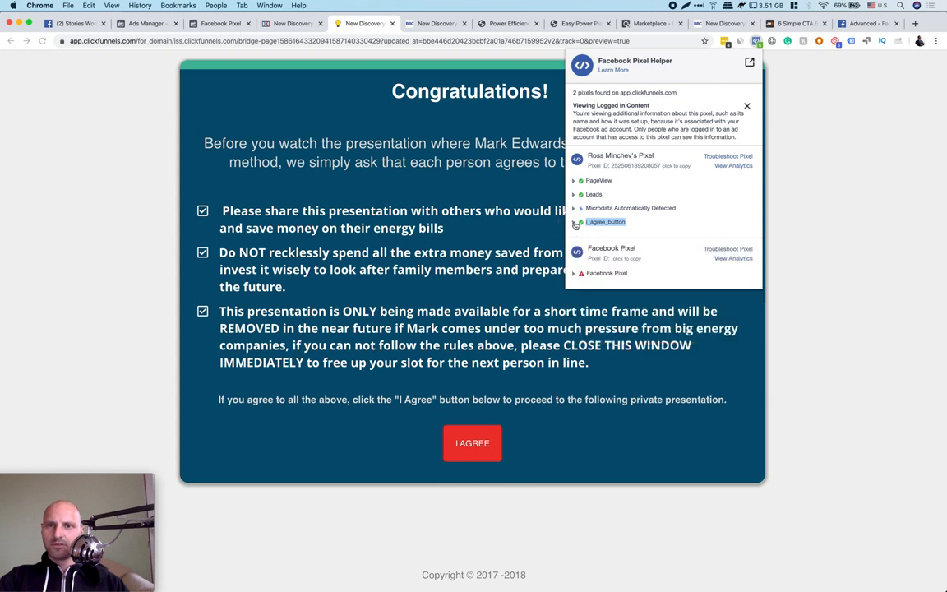
Examine the error on the second Facebook Pixel entry, recheck the i_agree_button event, and close Pixel Helper
click(575, 273)
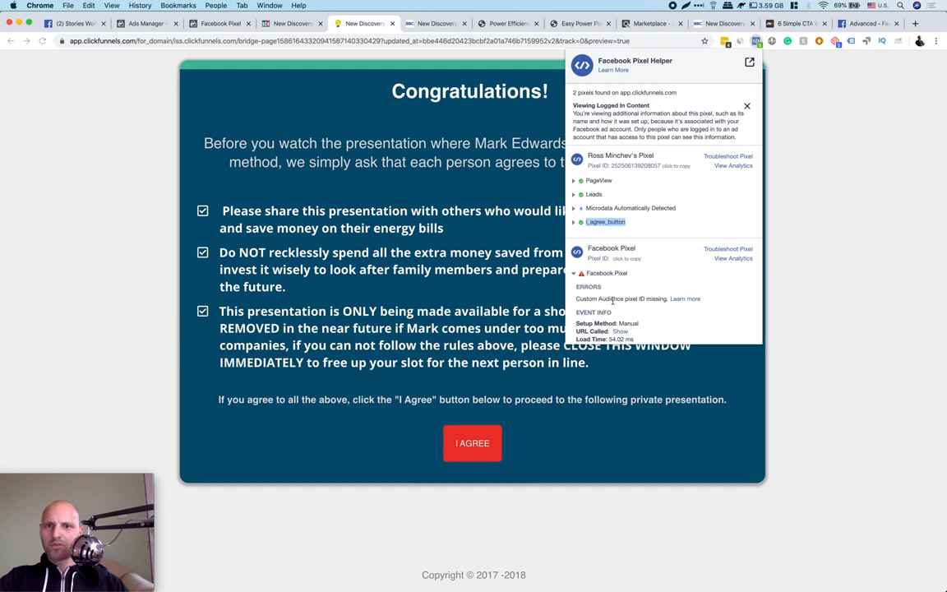
scroll(656, 297, down, 2)
scroll(653, 284, up, 2)
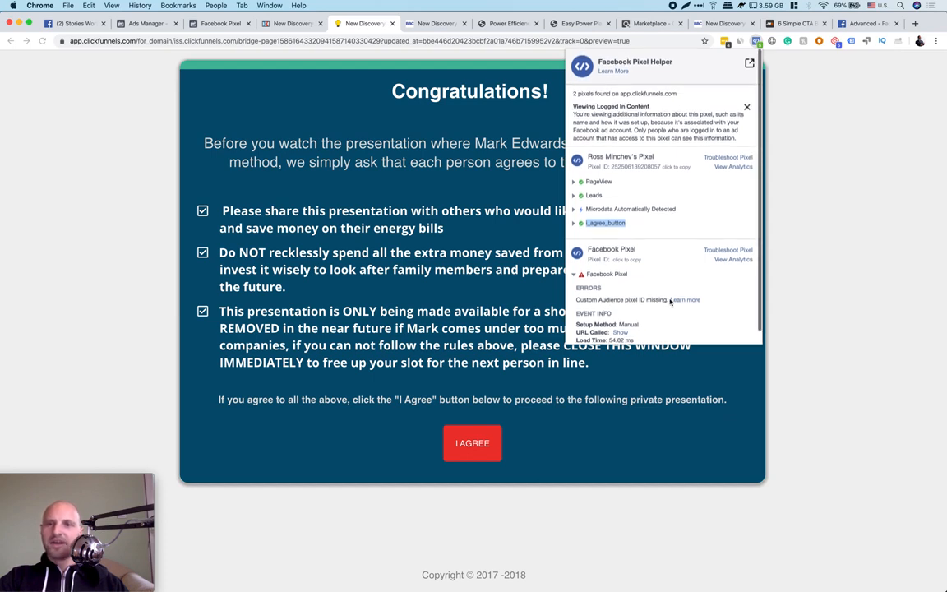
click(574, 274)
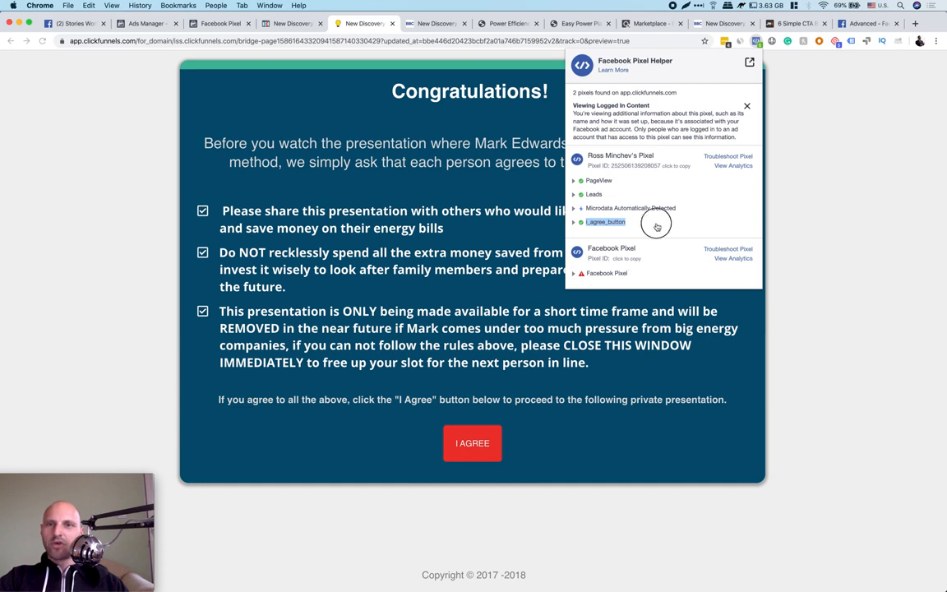
click(575, 222)
click(577, 222)
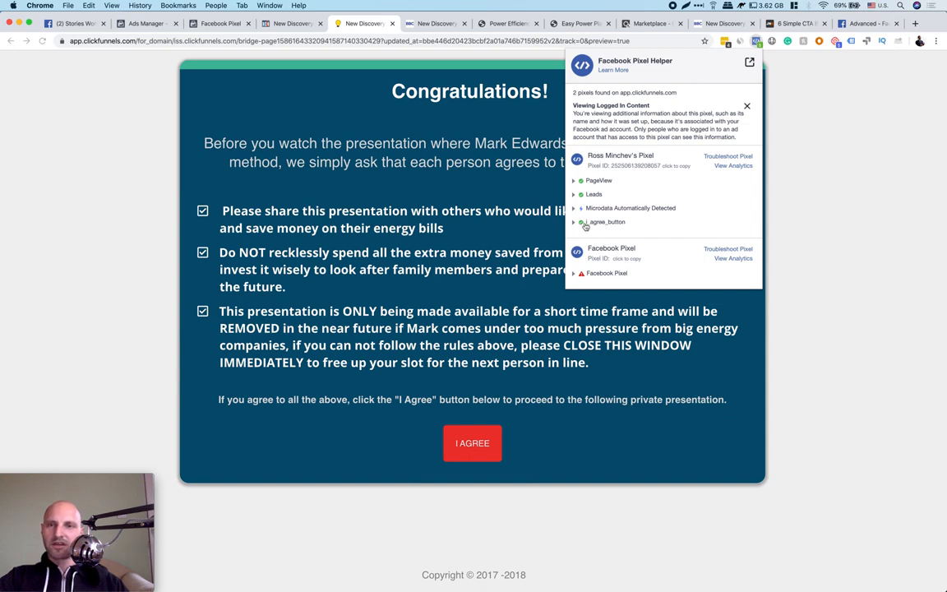
click(911, 322)
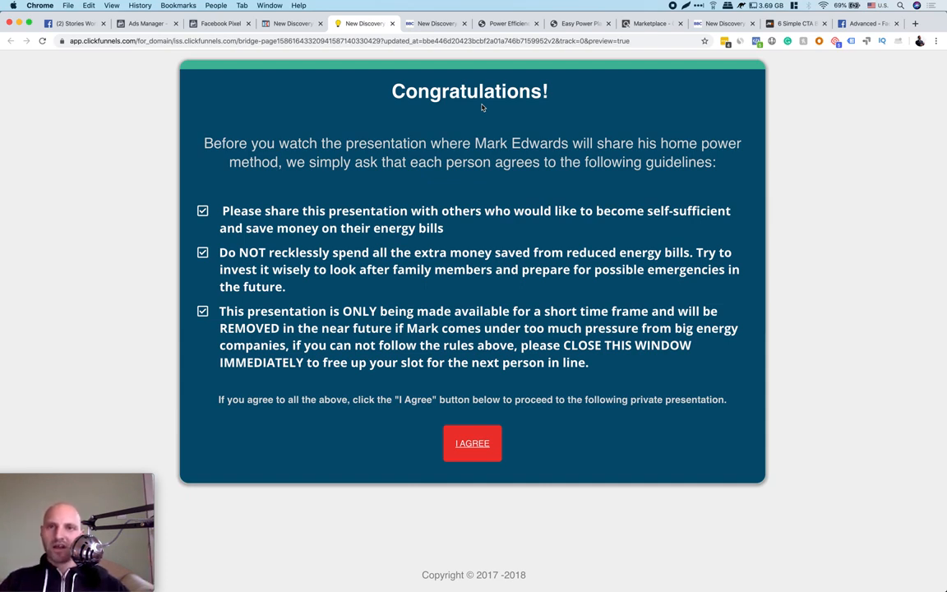
Replace the add-website-here placeholder in the I AGREE button's custom code with the link http//:clcikbank.com
click(294, 25)
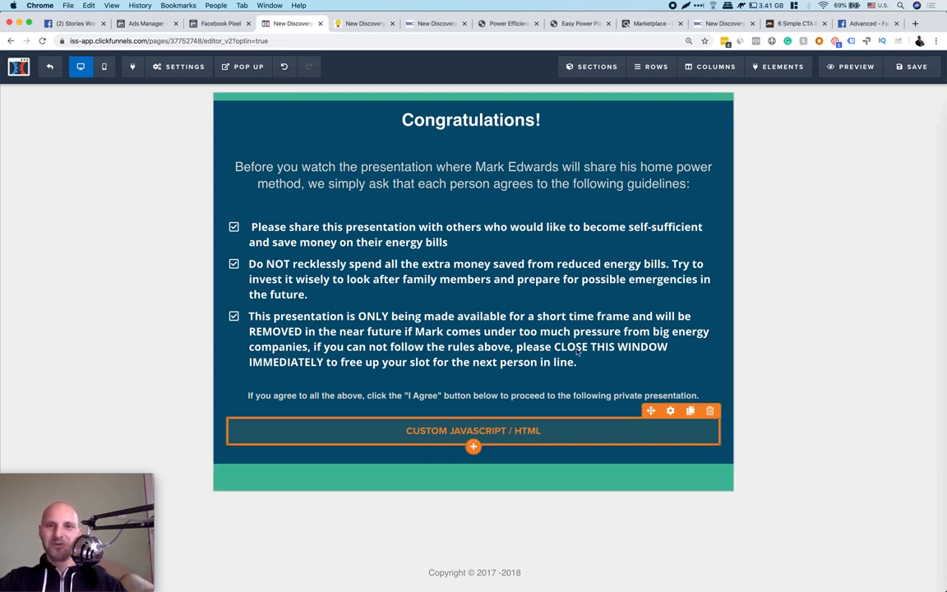
click(525, 434)
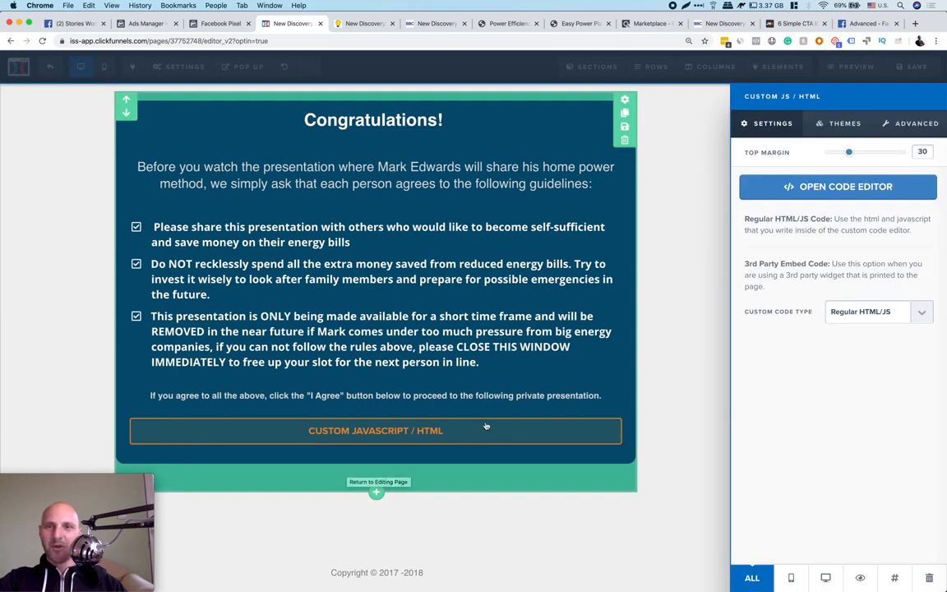
click(845, 187)
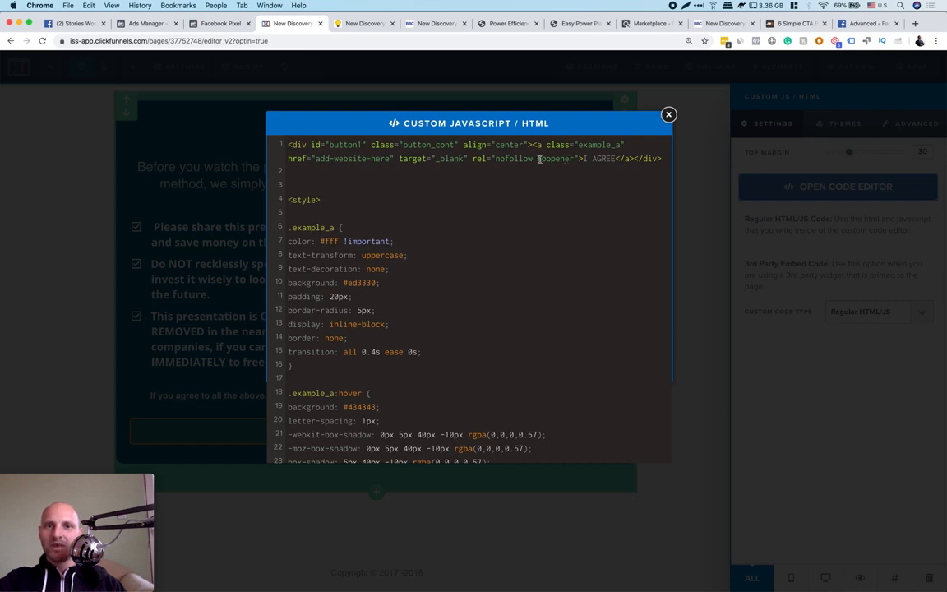
double_click(294, 161)
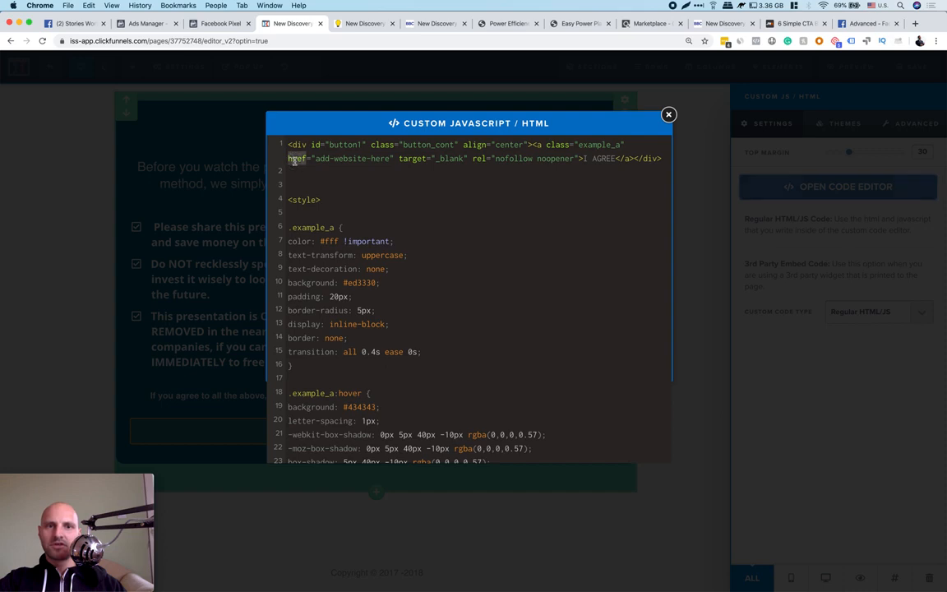
click(343, 162)
drag(391, 161, 316, 161)
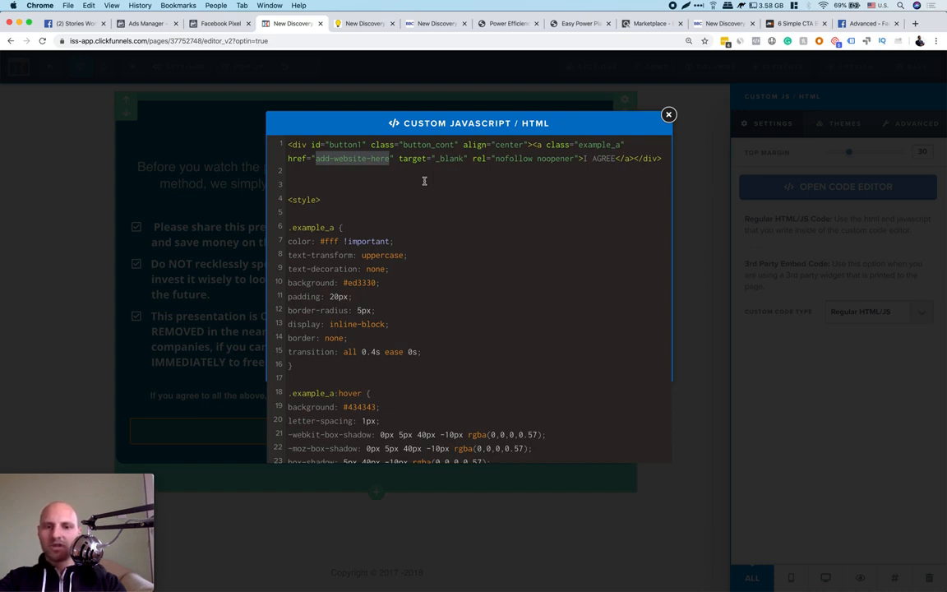
text(http)
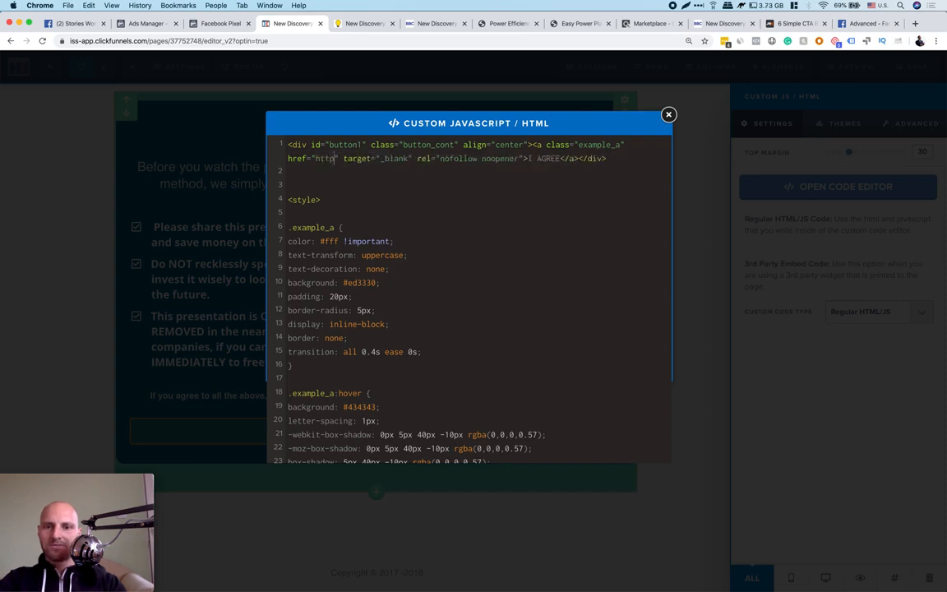
text(:)
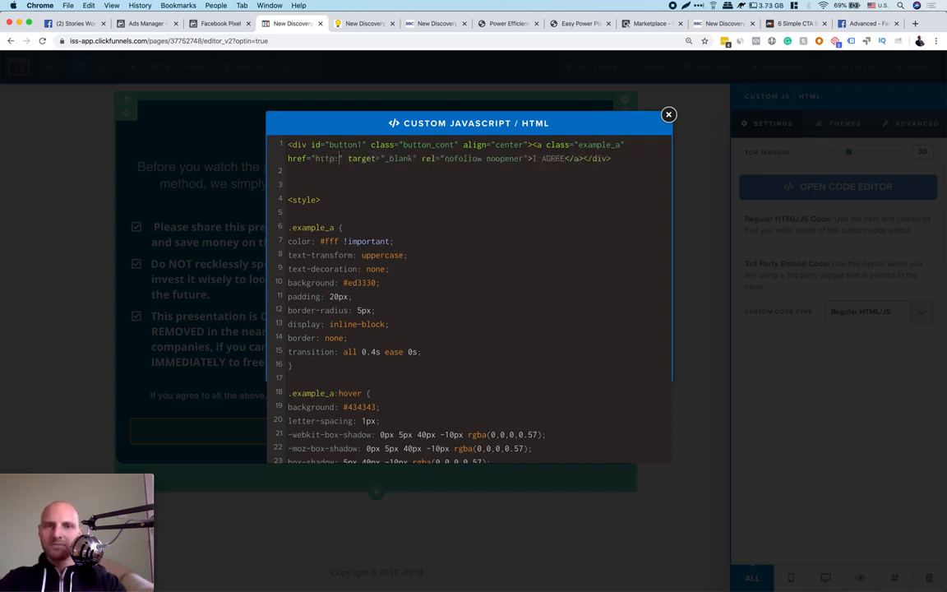
key(BackSpace)
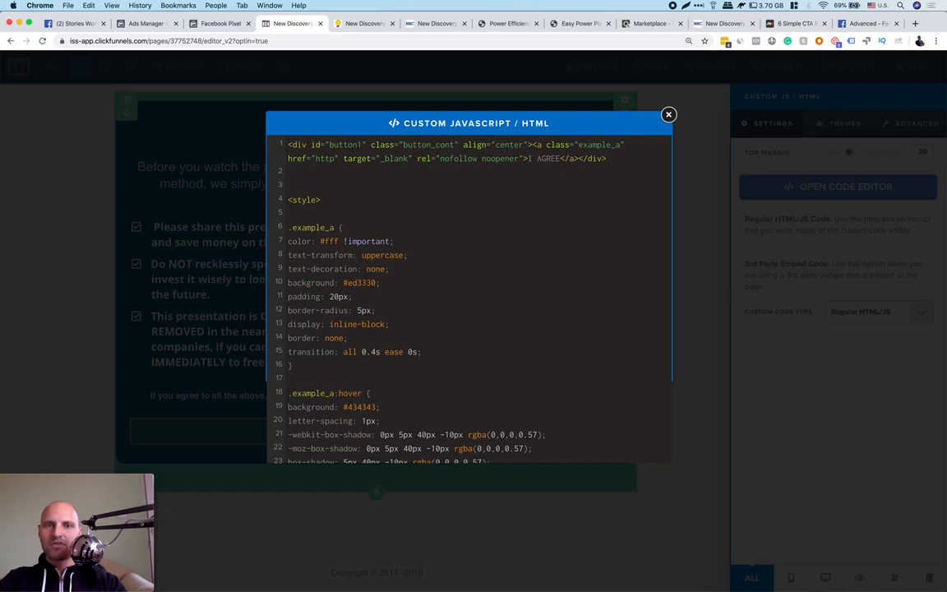
text(//)
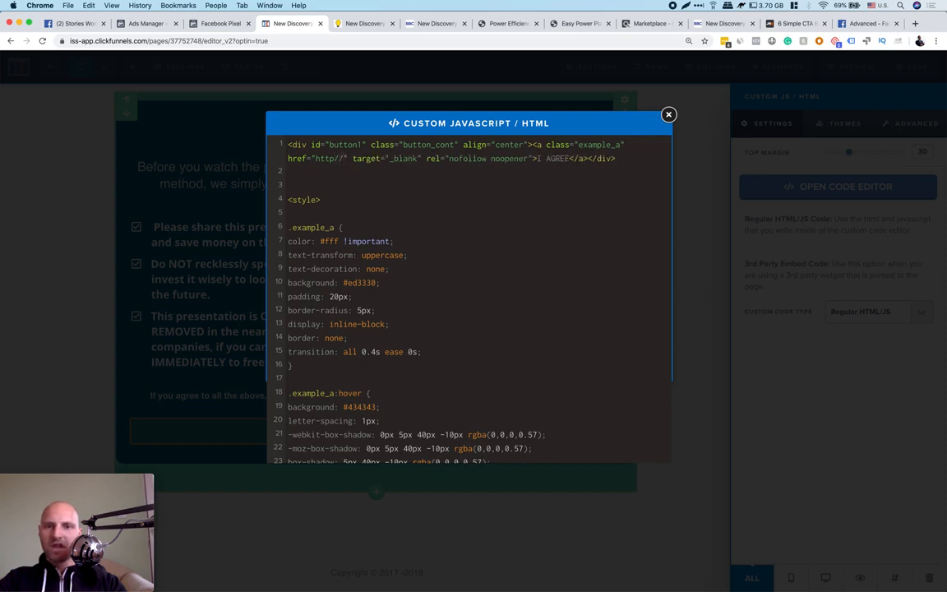
text(:)
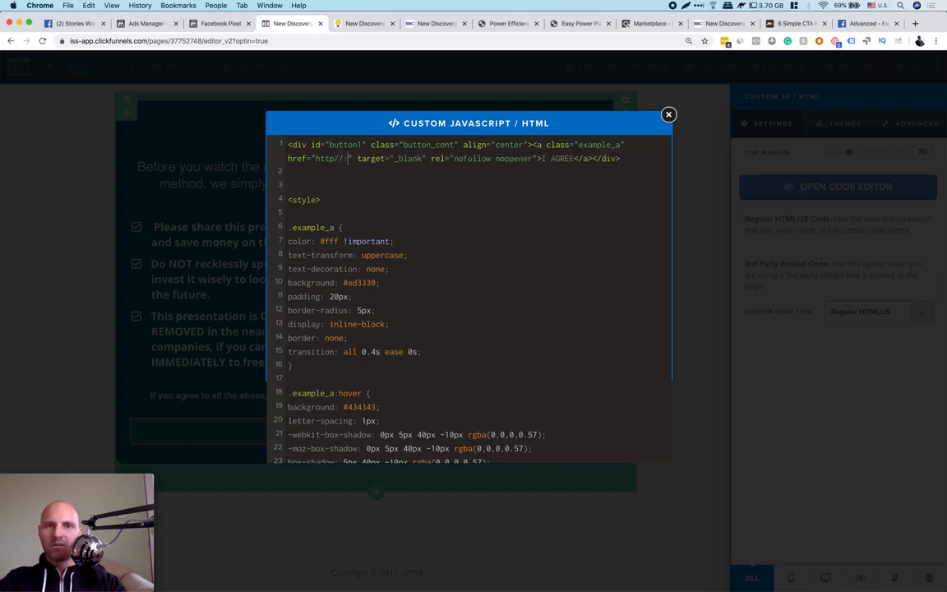
text(clickbank.c)
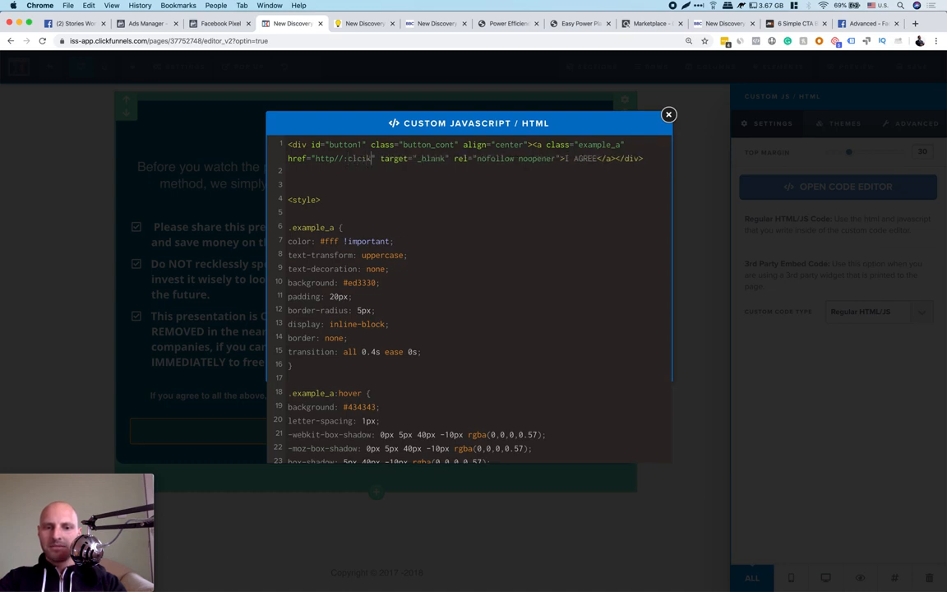
text(om)
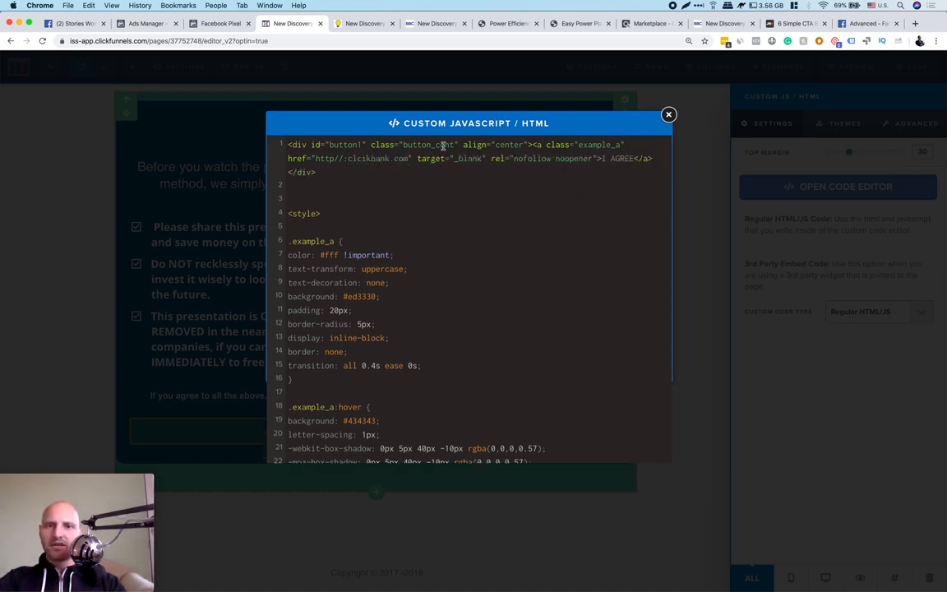
Save the page with the edited link and test the I AGREE button from the reloaded preview
click(728, 221)
click(915, 68)
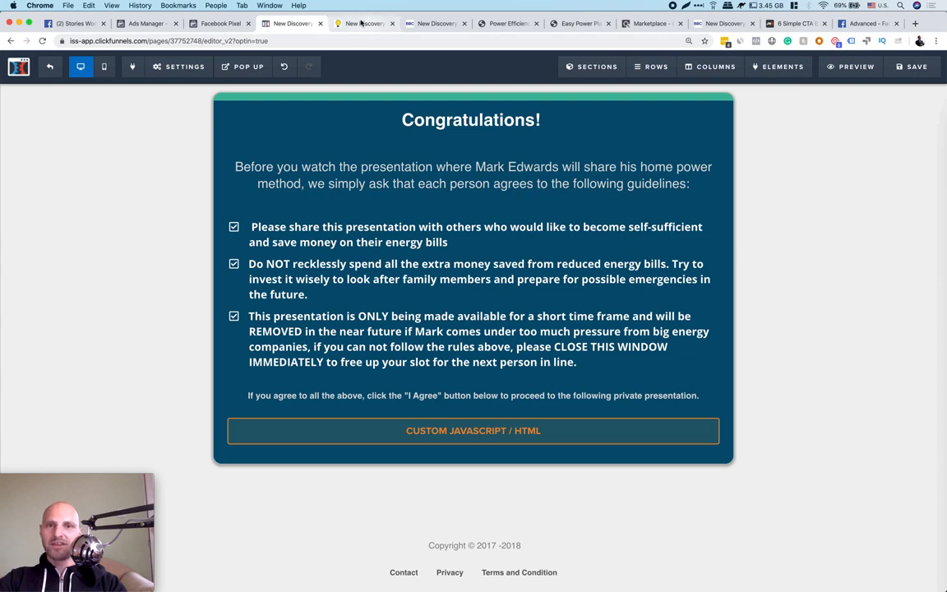
click(362, 23)
click(451, 444)
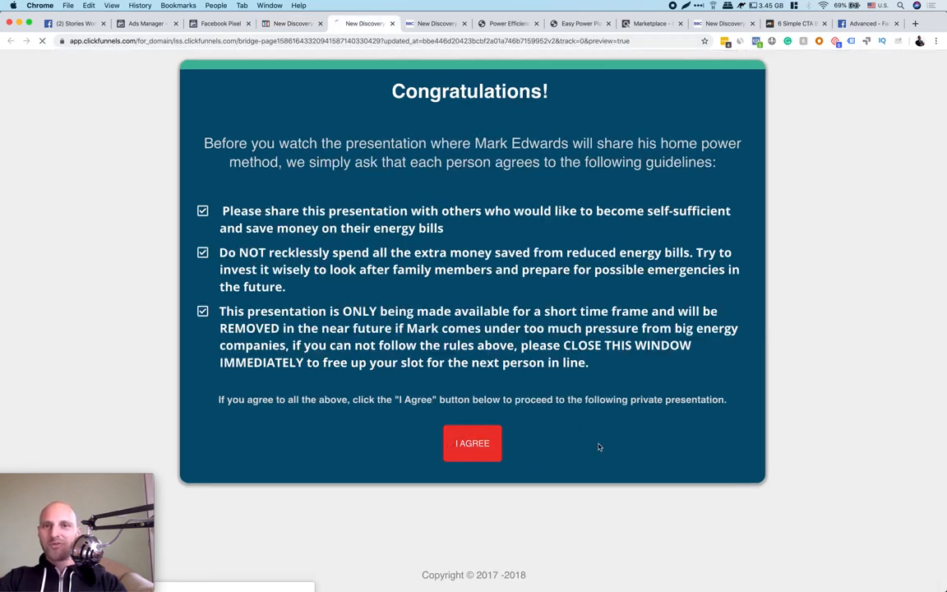
click(473, 444)
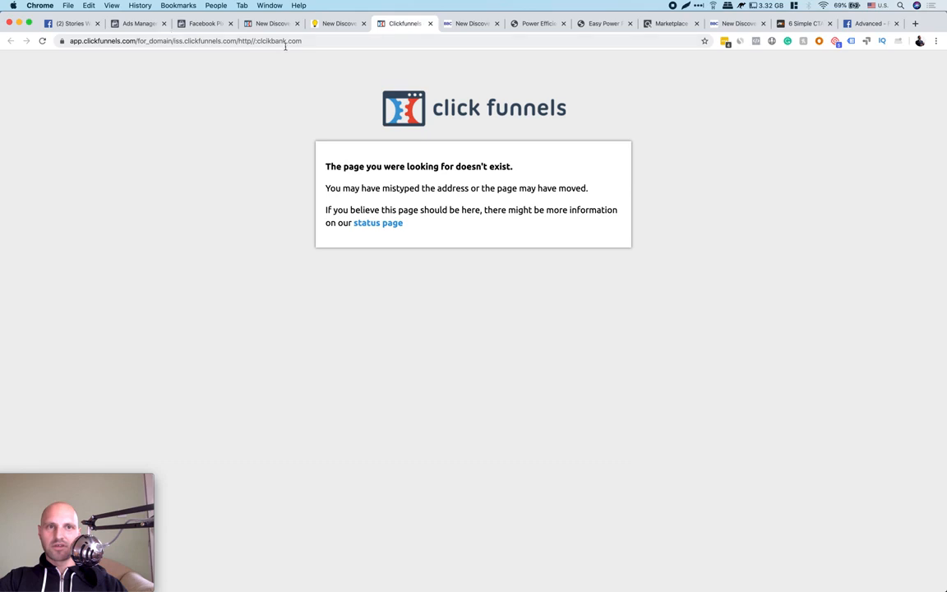
Open clickbank.com in a new browser tab and copy its full address
click(915, 24)
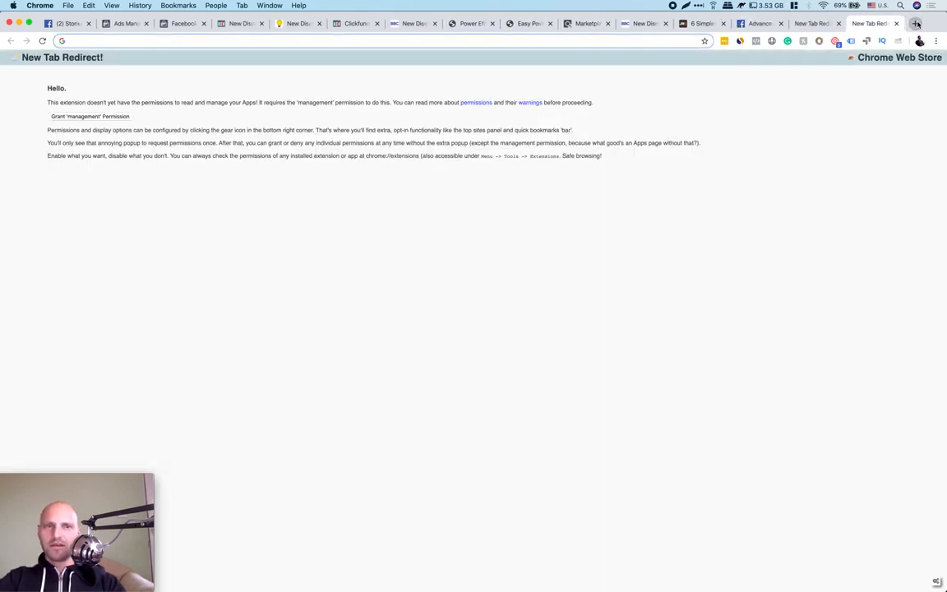
text(clic)
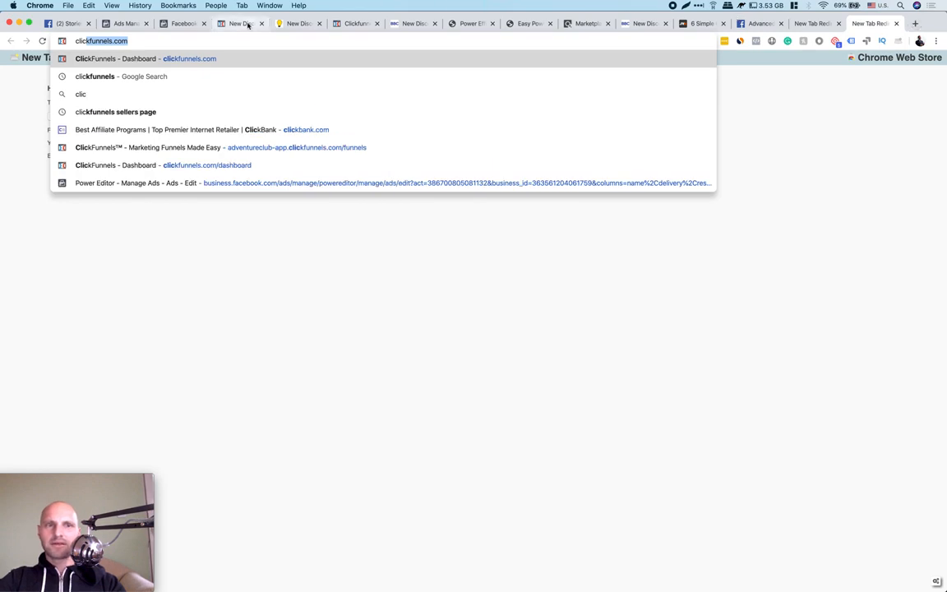
text(ban)
key(super+a)
text(ickb)
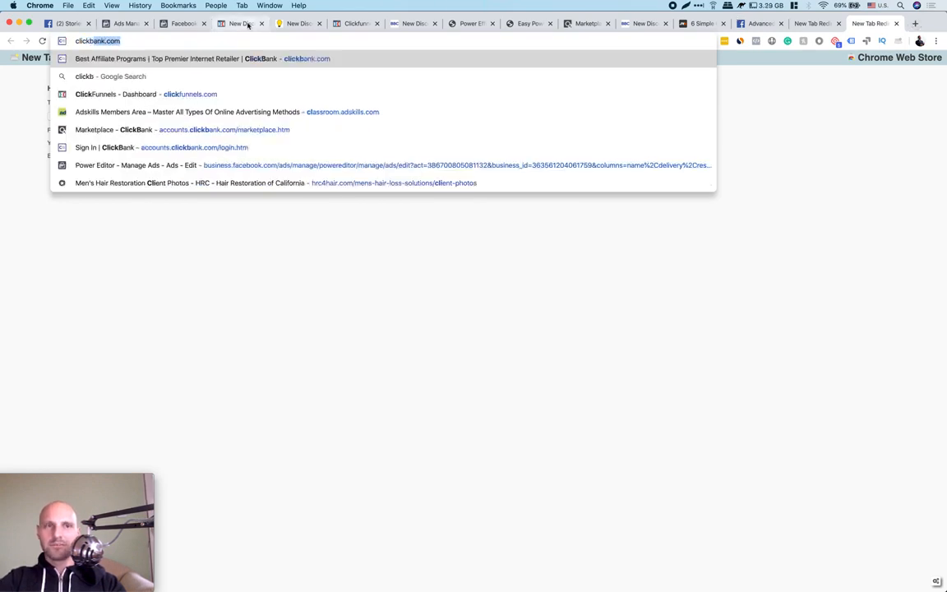
key(Return)
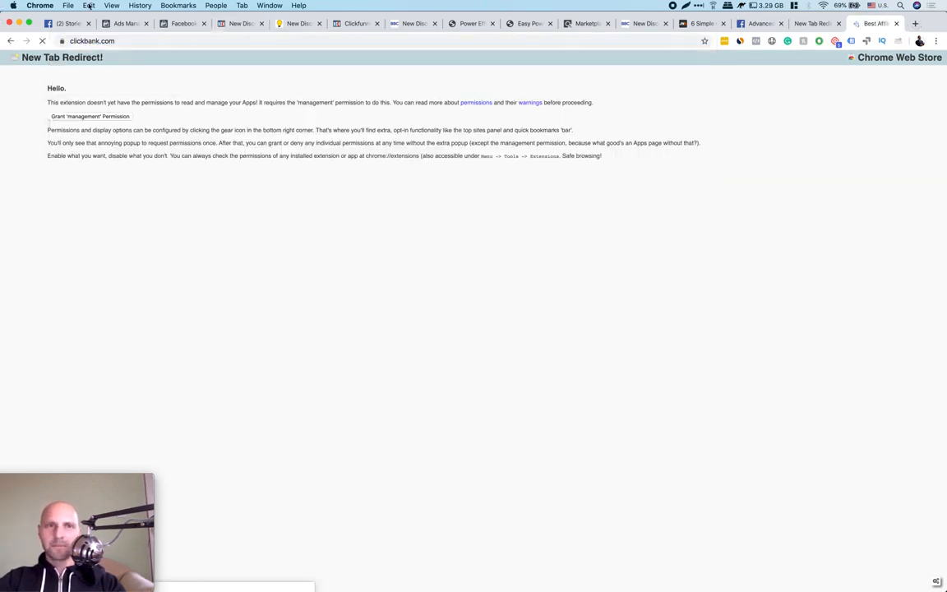
click(128, 40)
key(super+c)
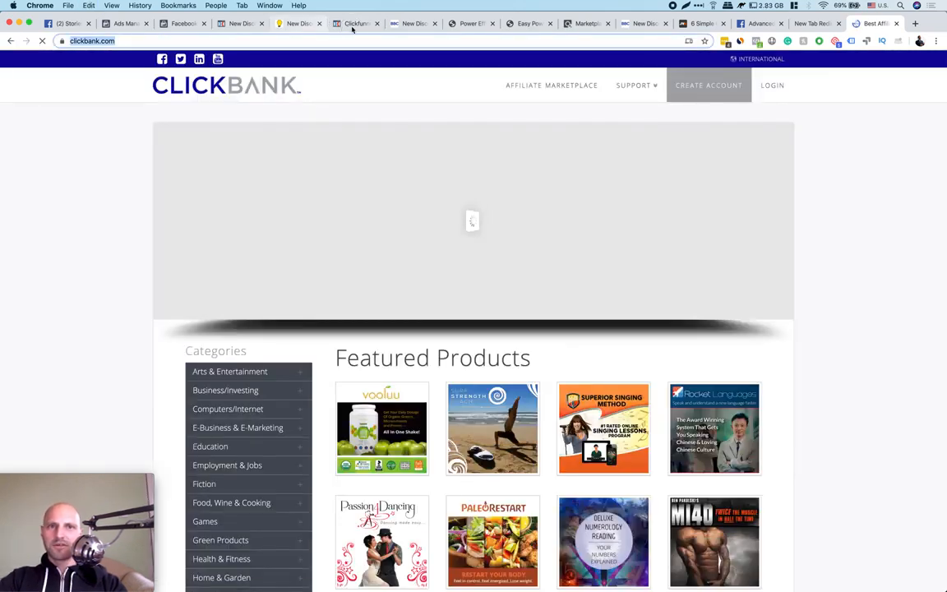
click(353, 23)
click(236, 23)
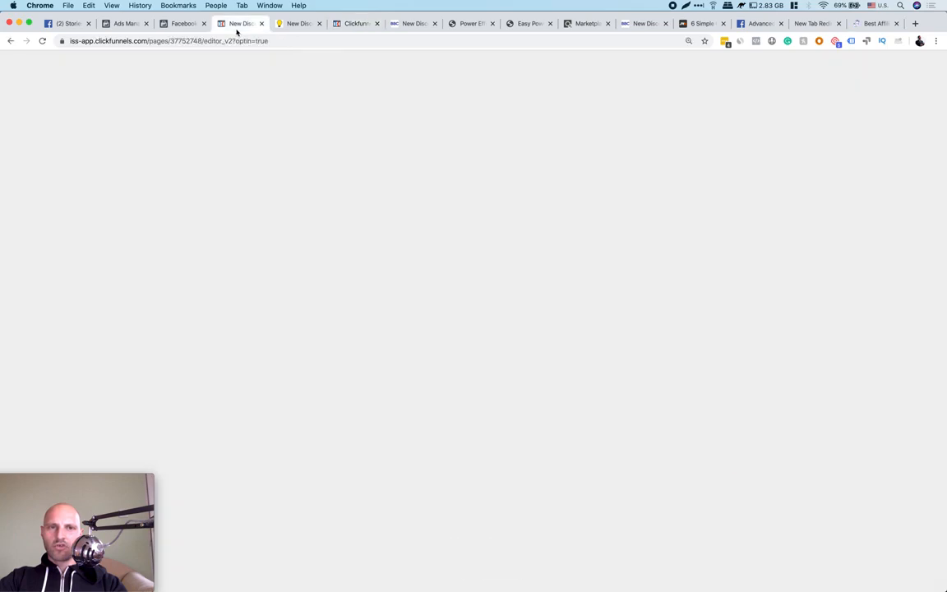
click(526, 437)
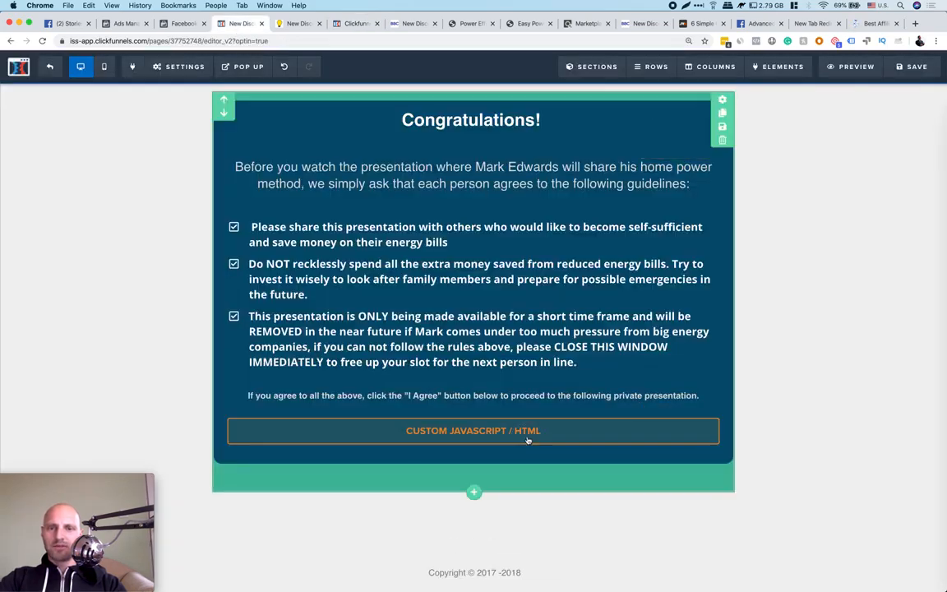
click(844, 187)
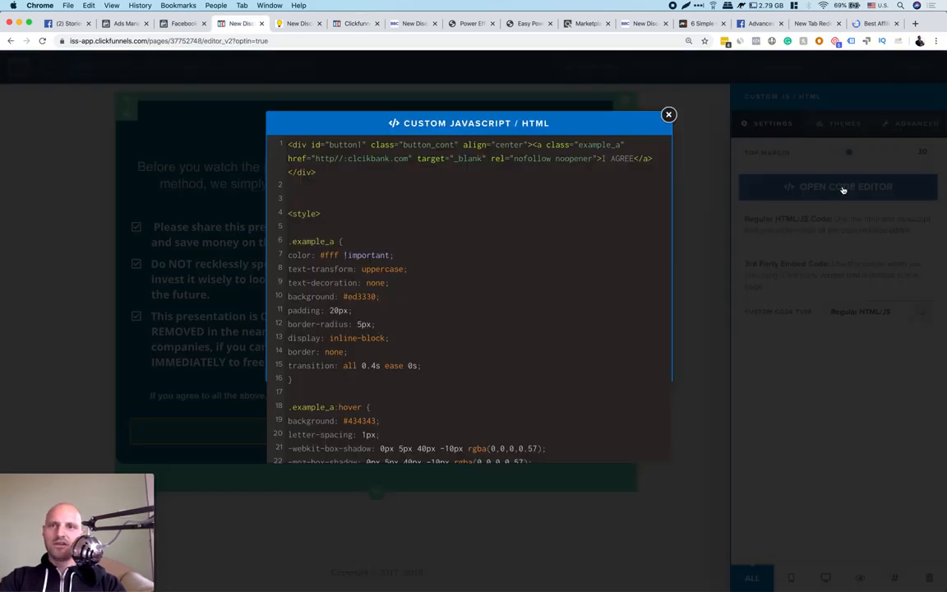
click(346, 159)
key(BackSpace)
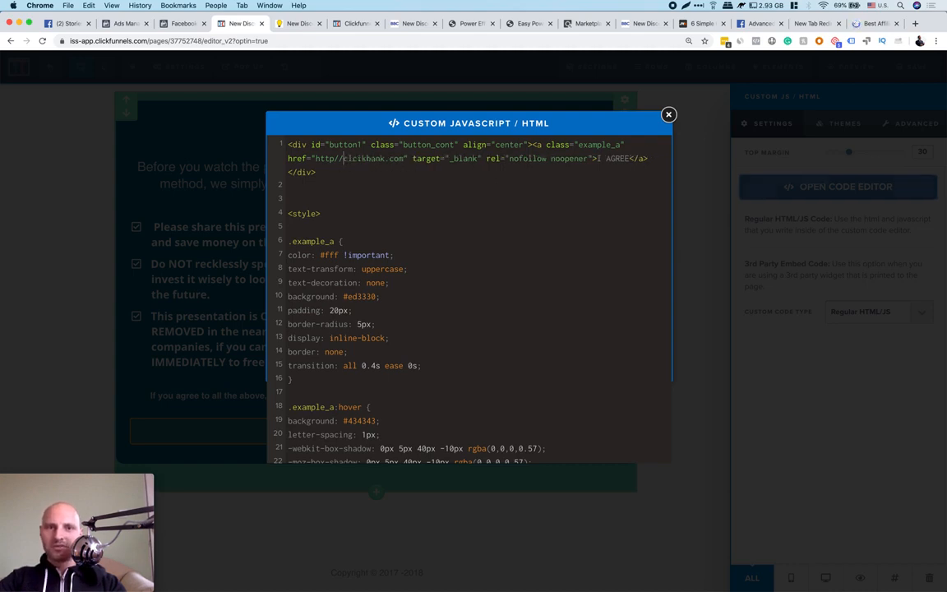
click(335, 160)
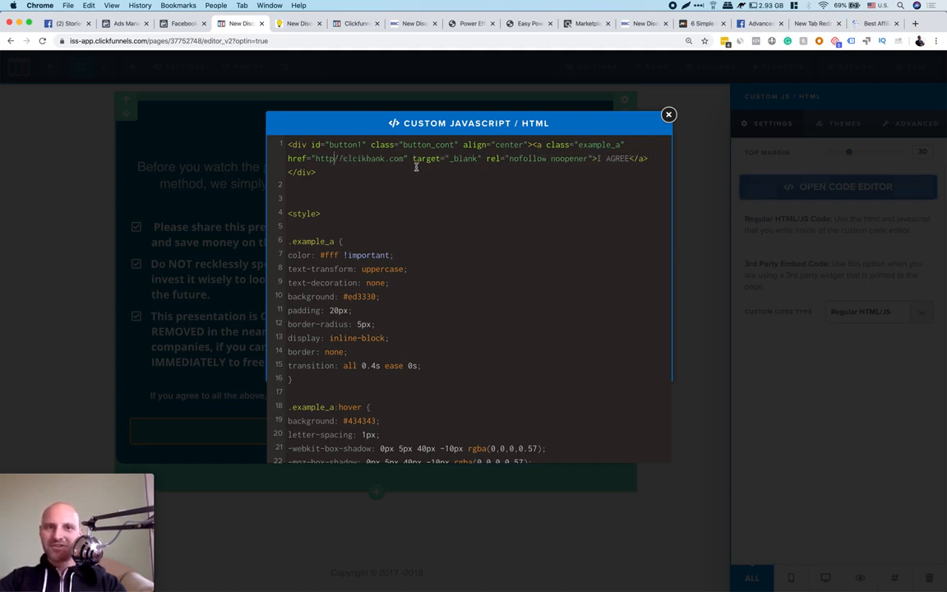
text(s:)
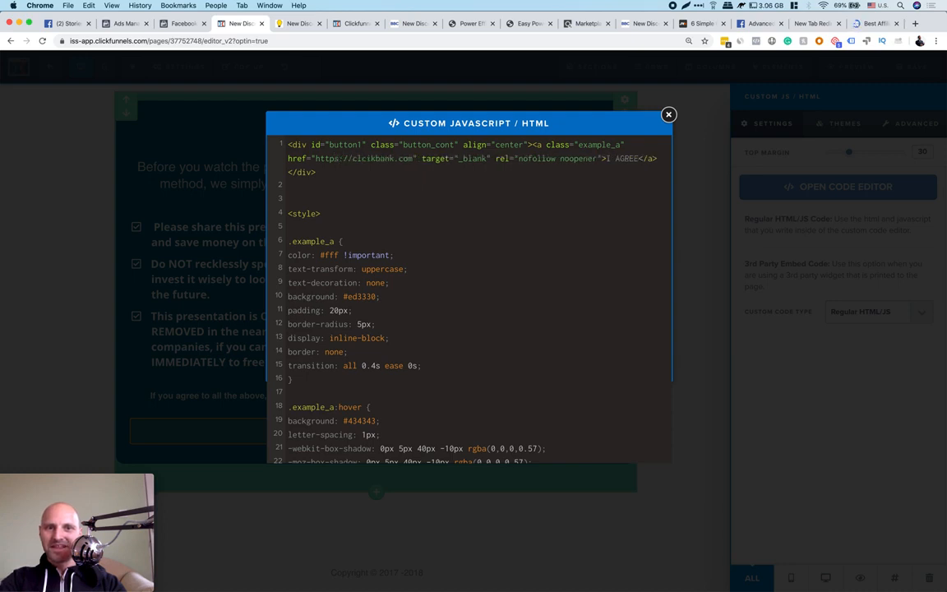
key(BackSpace)
drag(407, 159, 316, 161)
key(super+v)
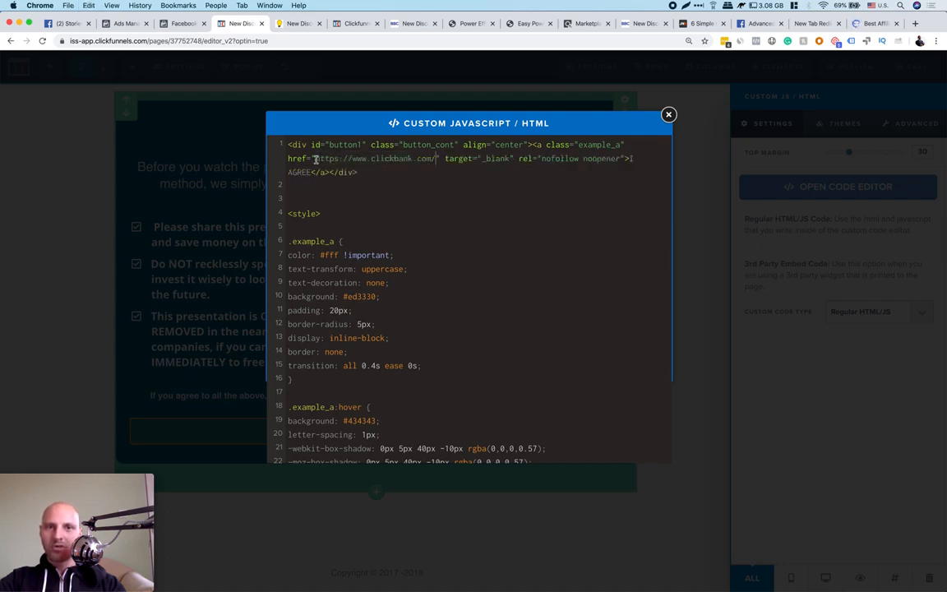
drag(315, 159, 340, 160)
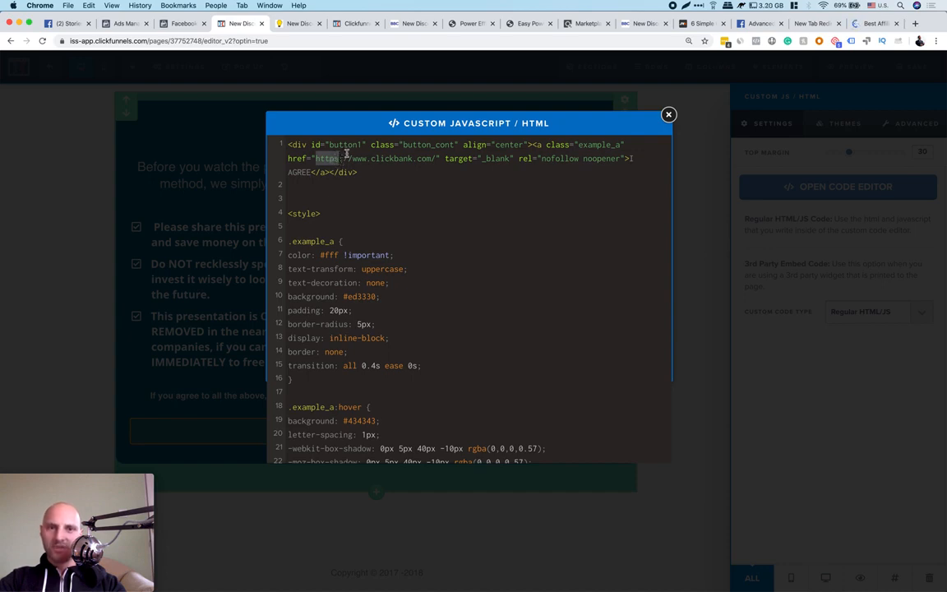
Save the page with the corrected link, then test the I AGREE button in the preview and close the page it opens
click(700, 202)
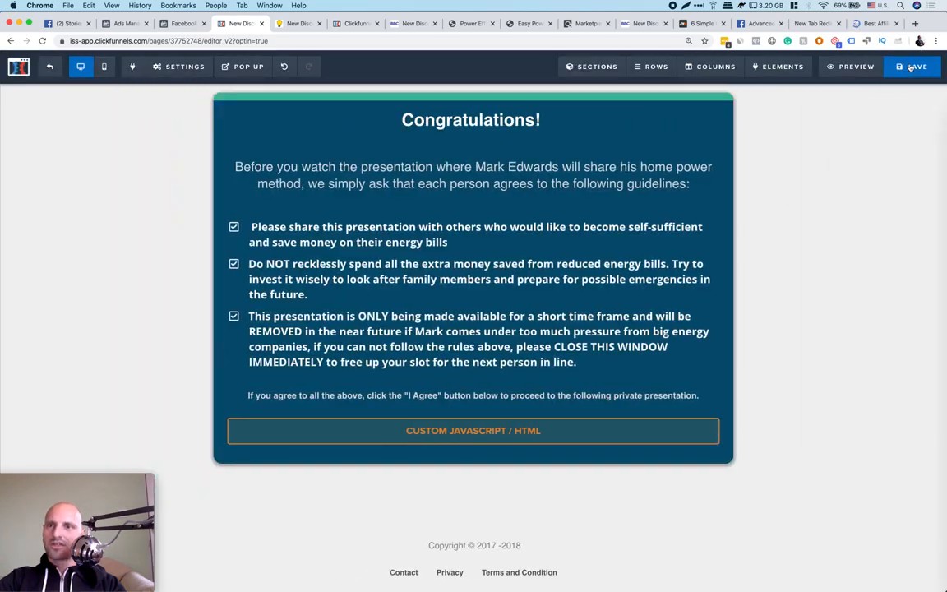
click(911, 67)
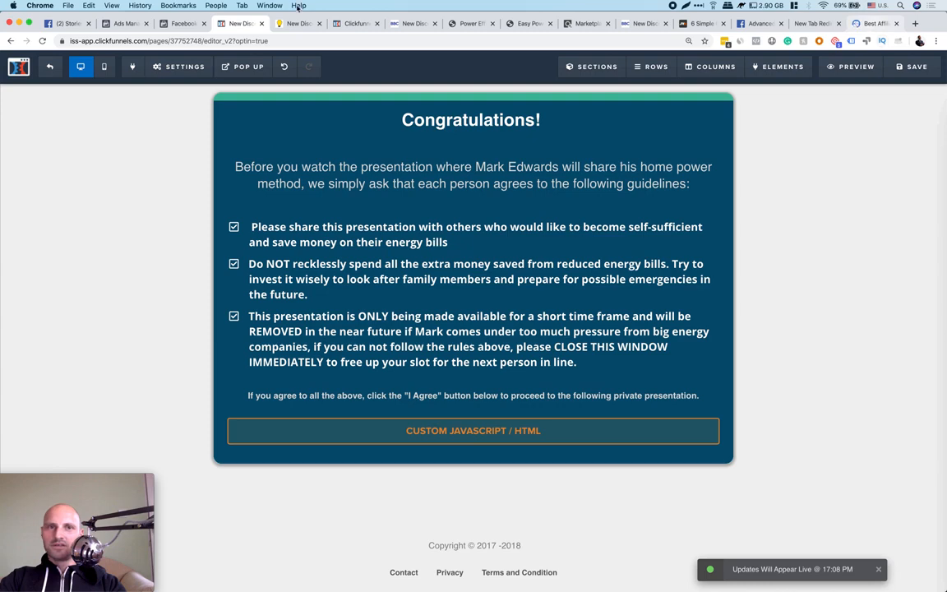
click(269, 23)
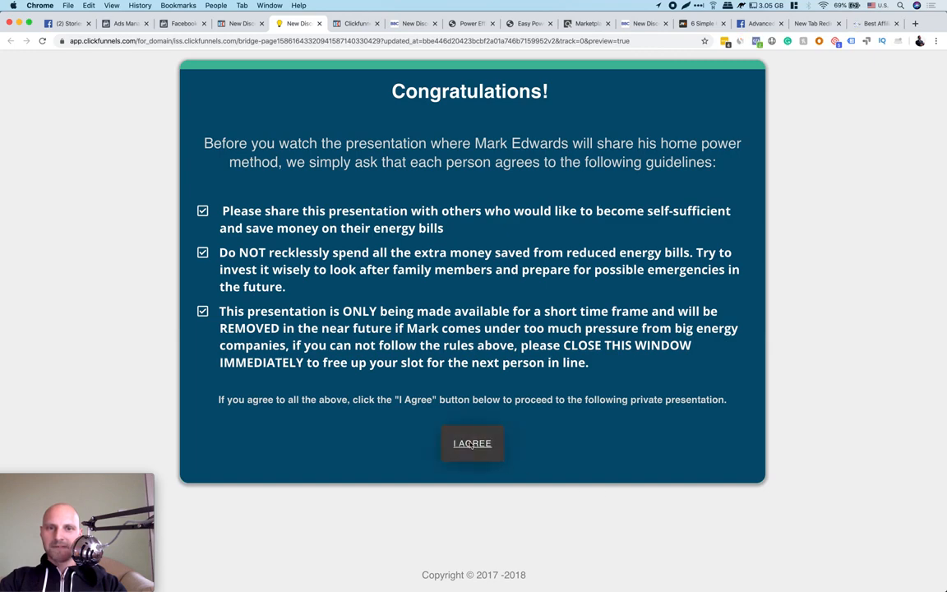
click(472, 444)
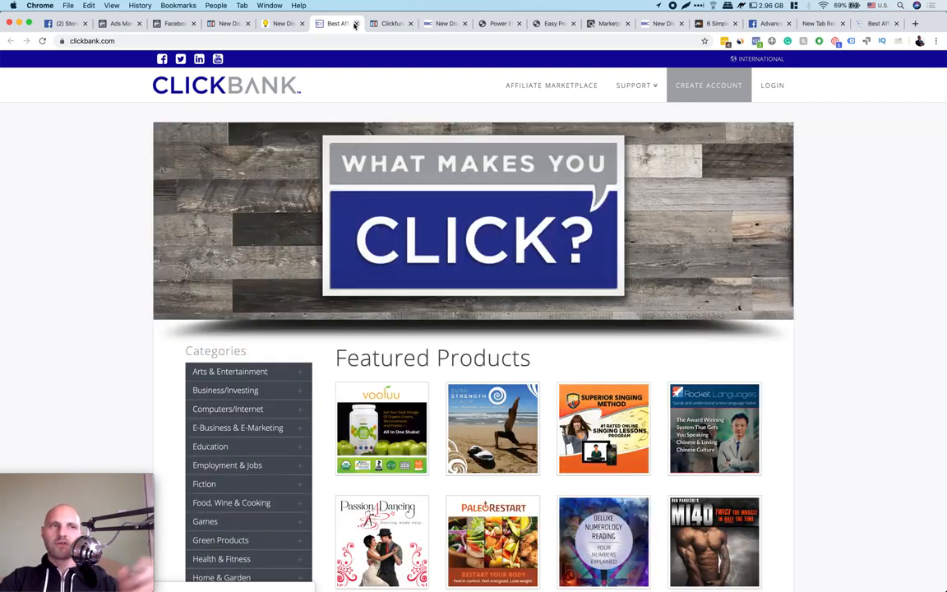
click(356, 25)
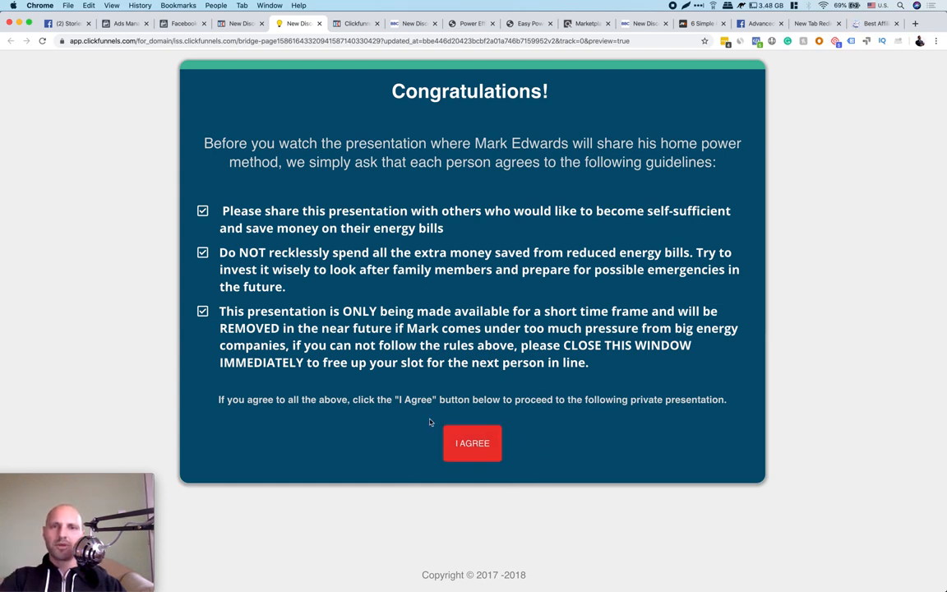
Inspect the I AGREE button on the preview page in the browser's developer tools
scroll(771, 448, down, 1)
scroll(771, 448, up, 1)
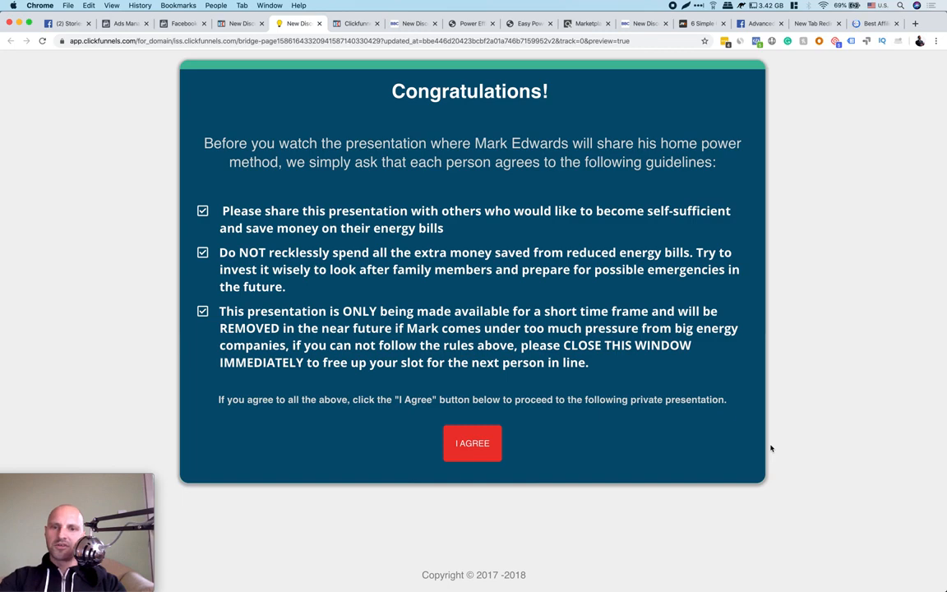
key(super+shift+c)
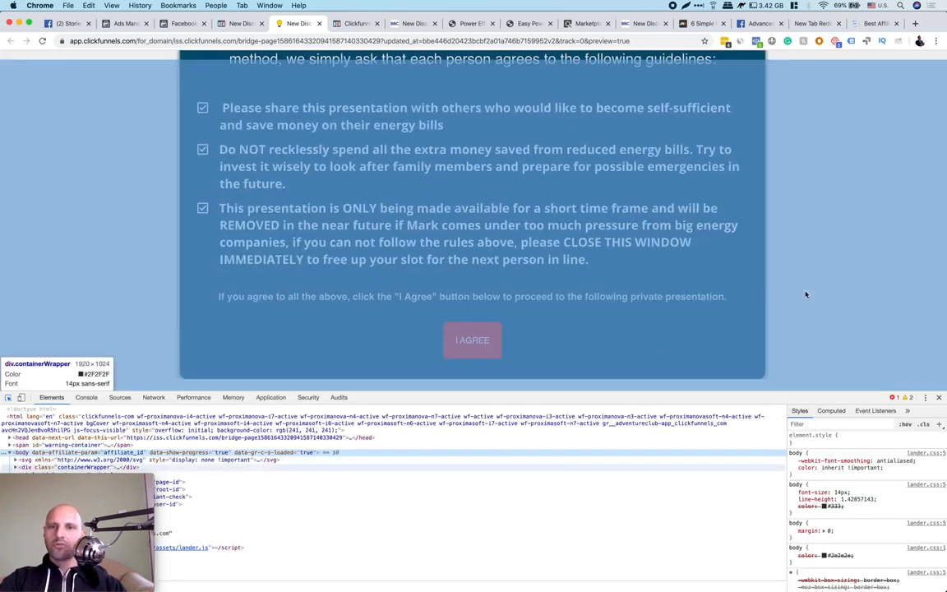
scroll(806, 295, down, 1)
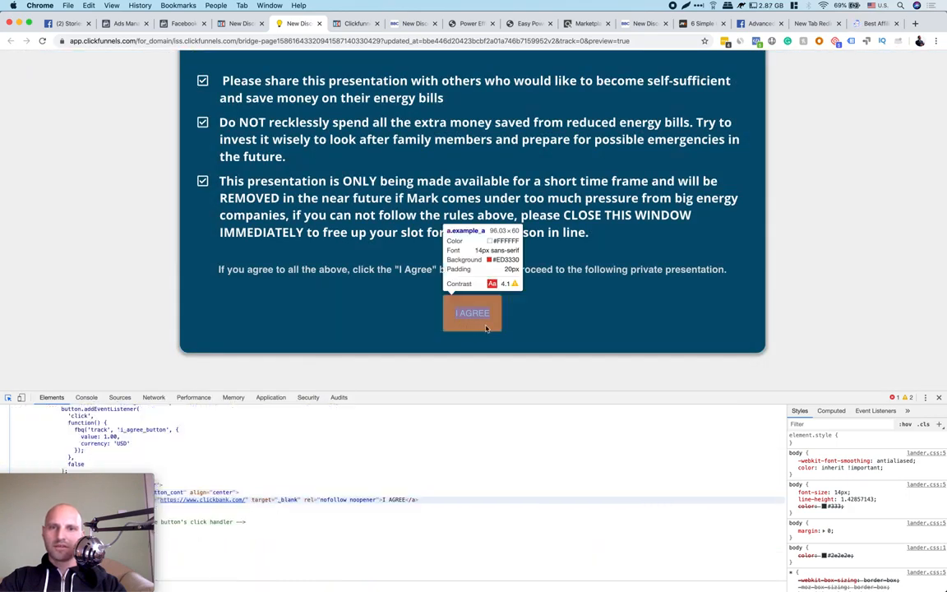
click(487, 328)
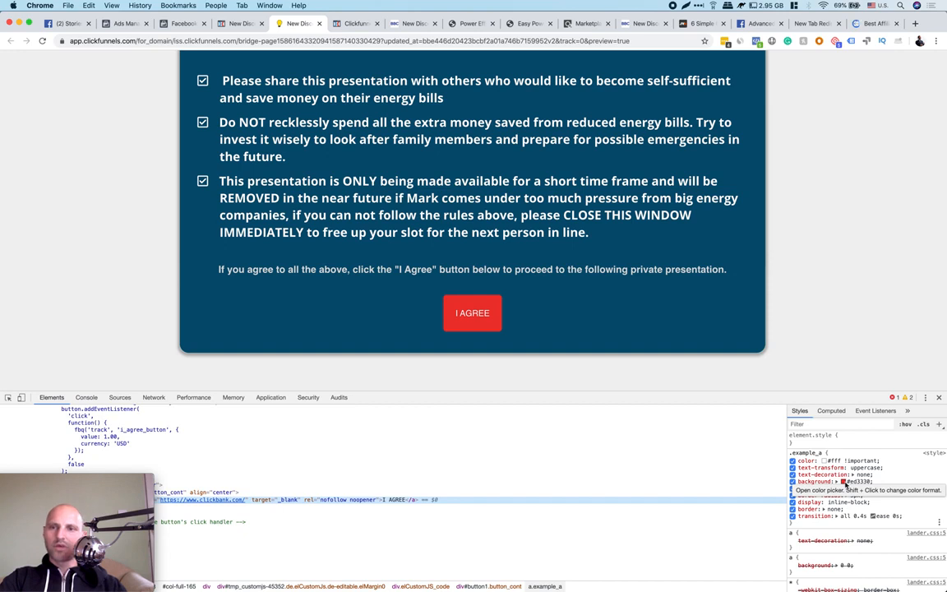
Pick the orange #f36411 as the I AGREE button's background in the inspected .example_a style
click(843, 483)
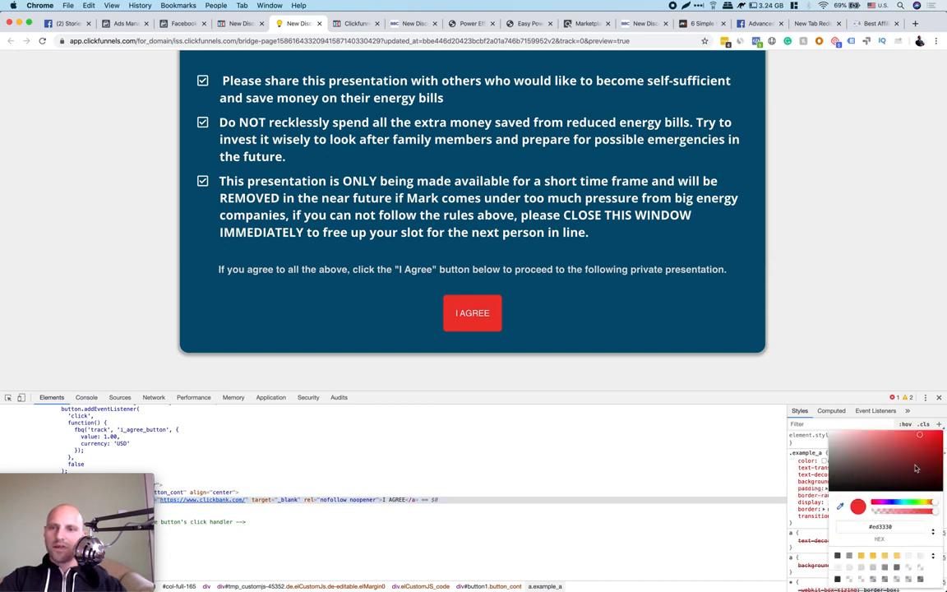
click(935, 507)
drag(935, 506, 933, 504)
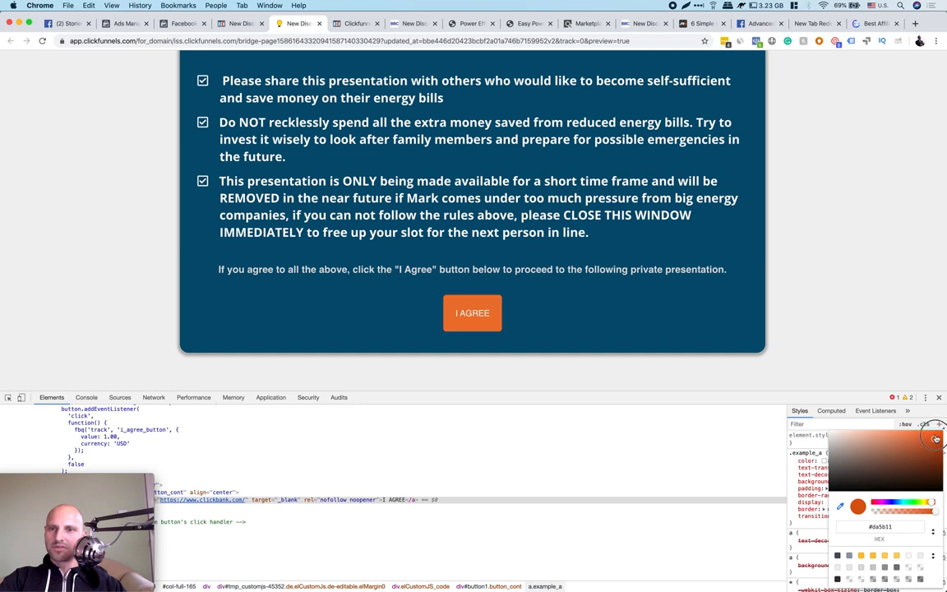
click(936, 437)
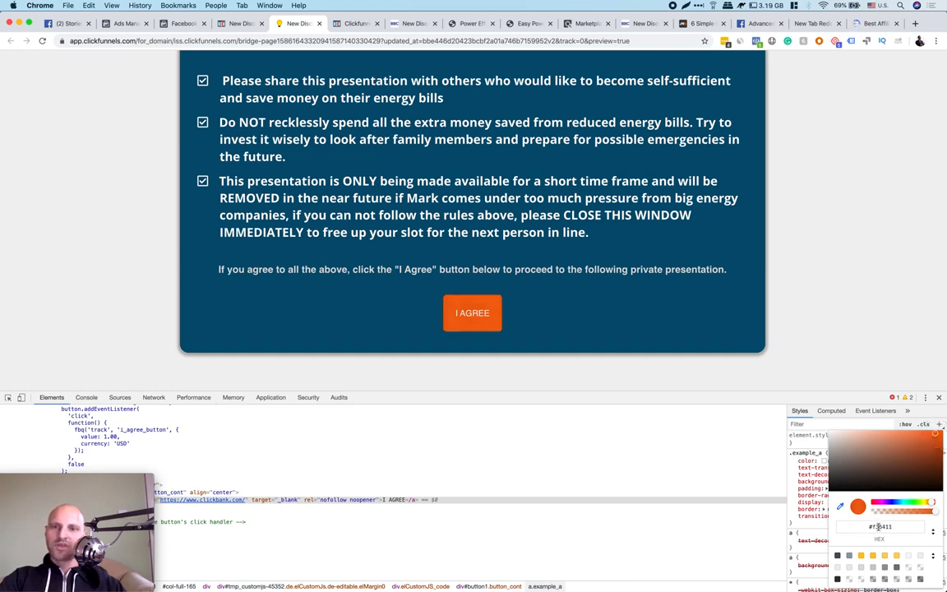
Copy the hex code #f36411, close the developer tools and reload the preview page
click(881, 526)
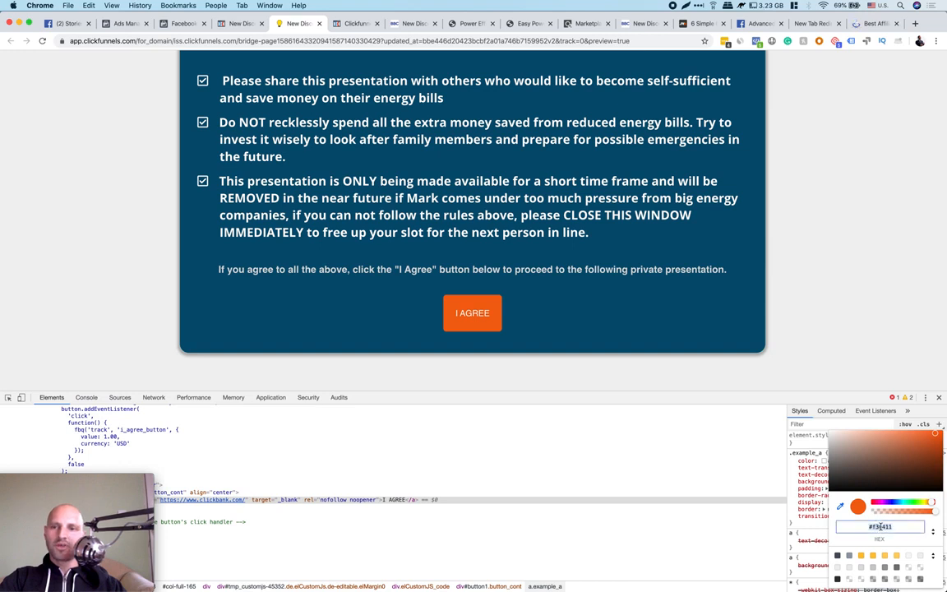
right_click(881, 526)
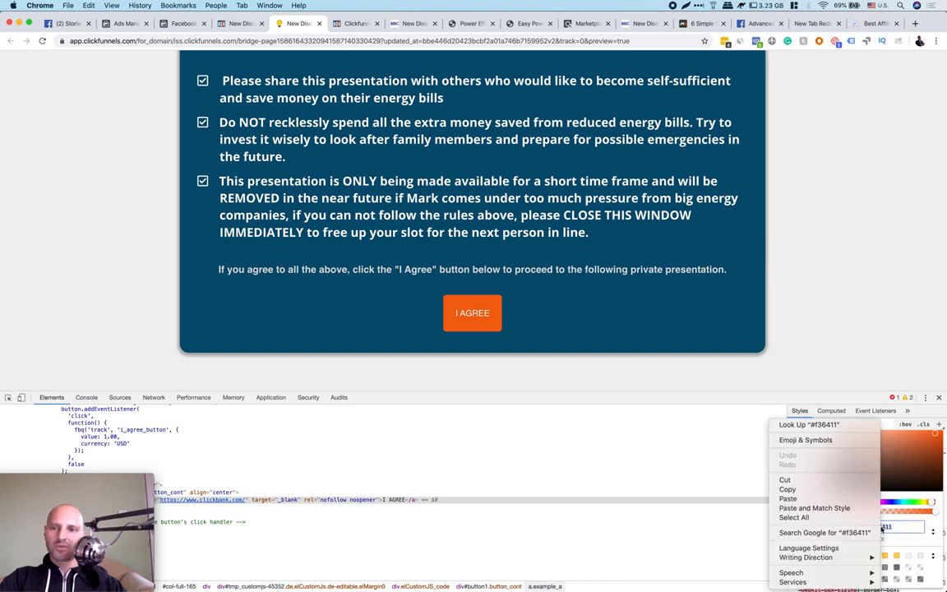
click(814, 486)
key(super+alt+i)
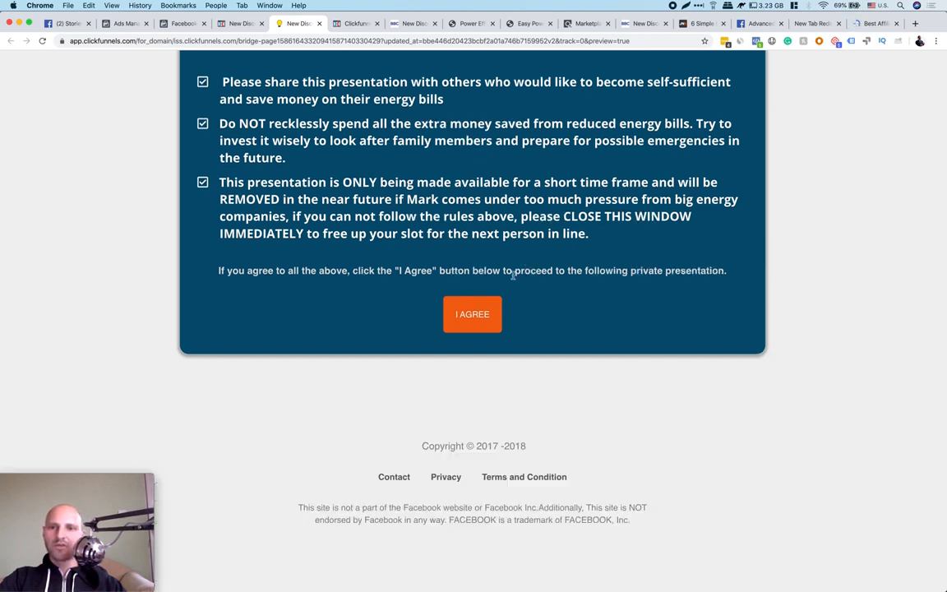
click(43, 41)
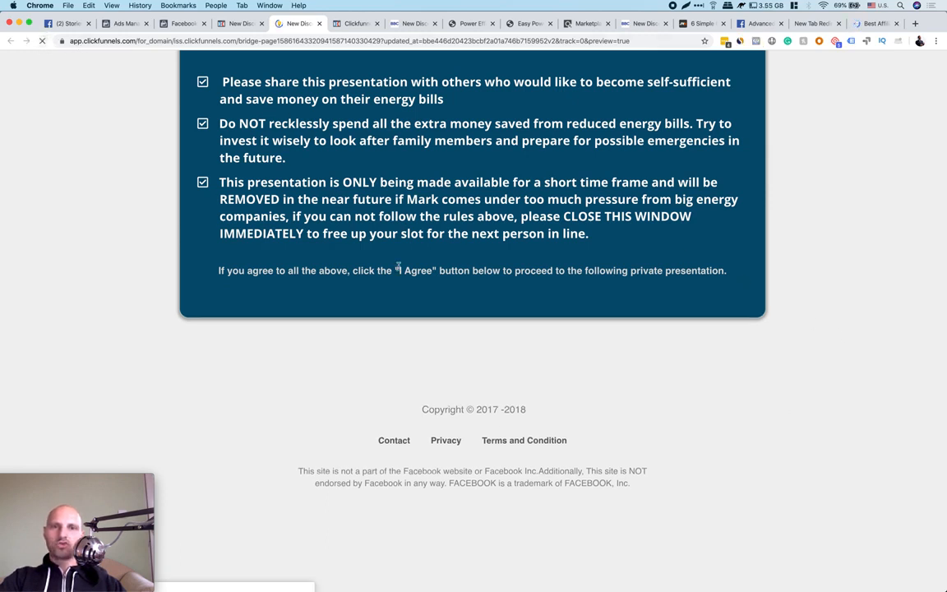
In the page editor, replace the .example_a background color in the button's custom code with the copied #f36411
click(243, 24)
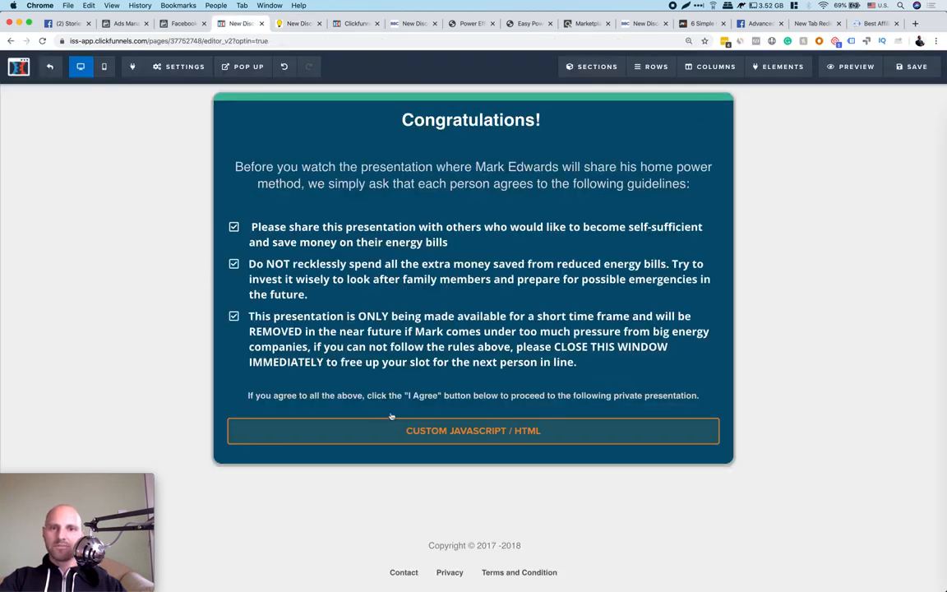
click(491, 430)
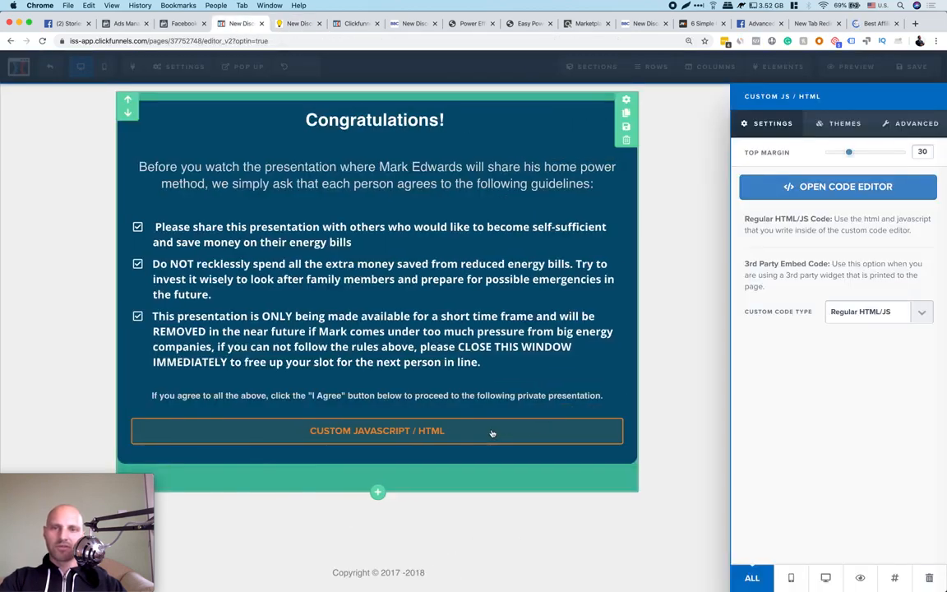
click(826, 187)
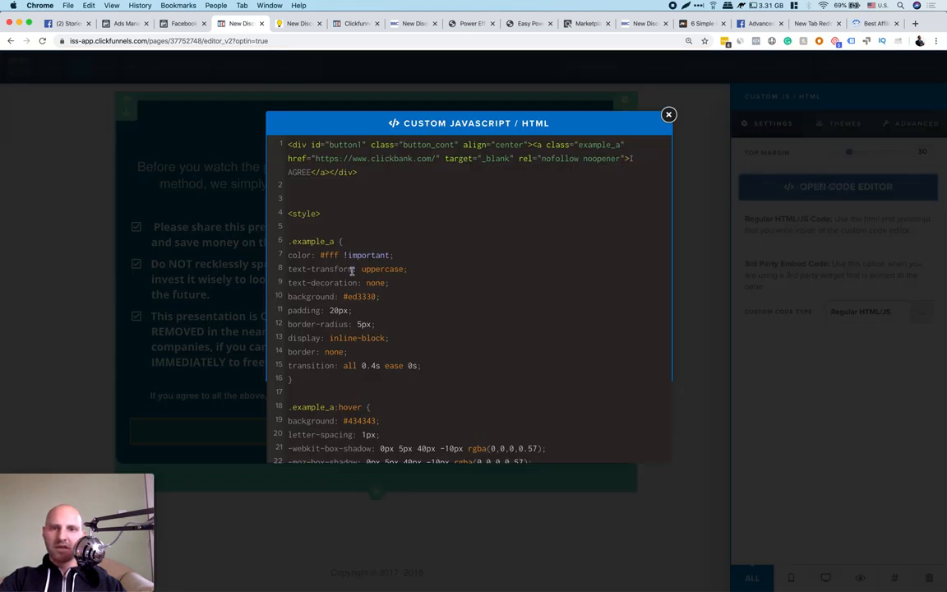
drag(292, 296, 407, 296)
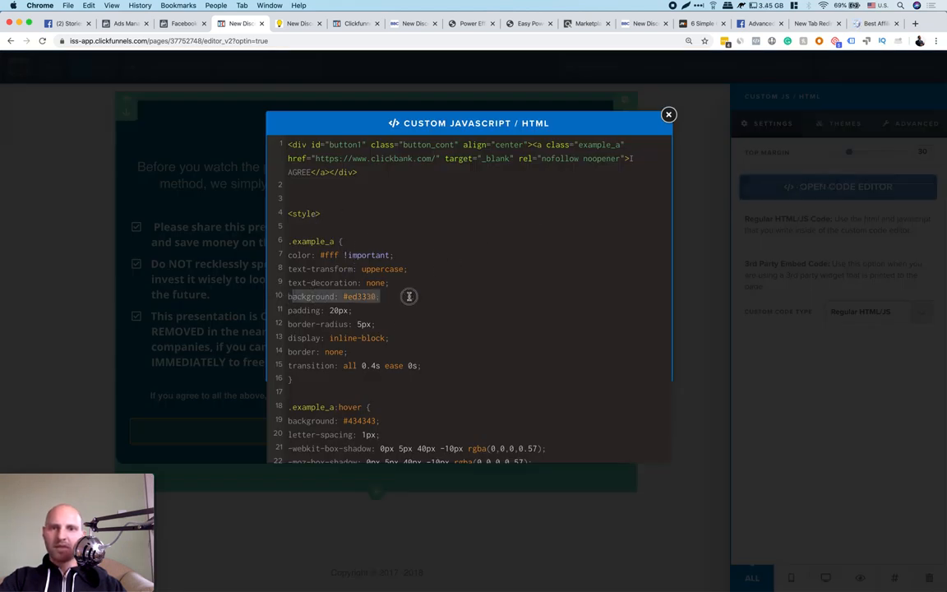
click(408, 296)
double_click(357, 298)
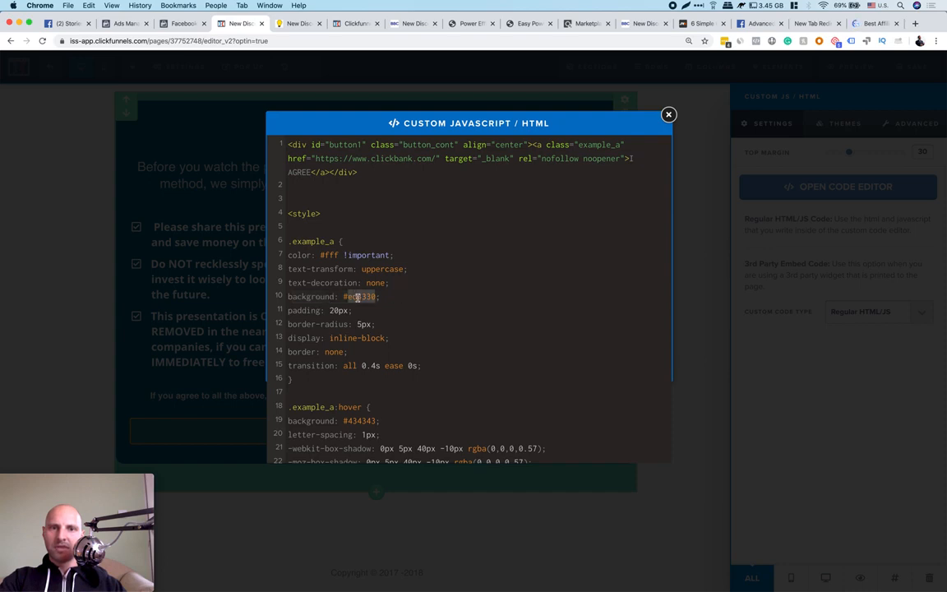
key(BackSpace)
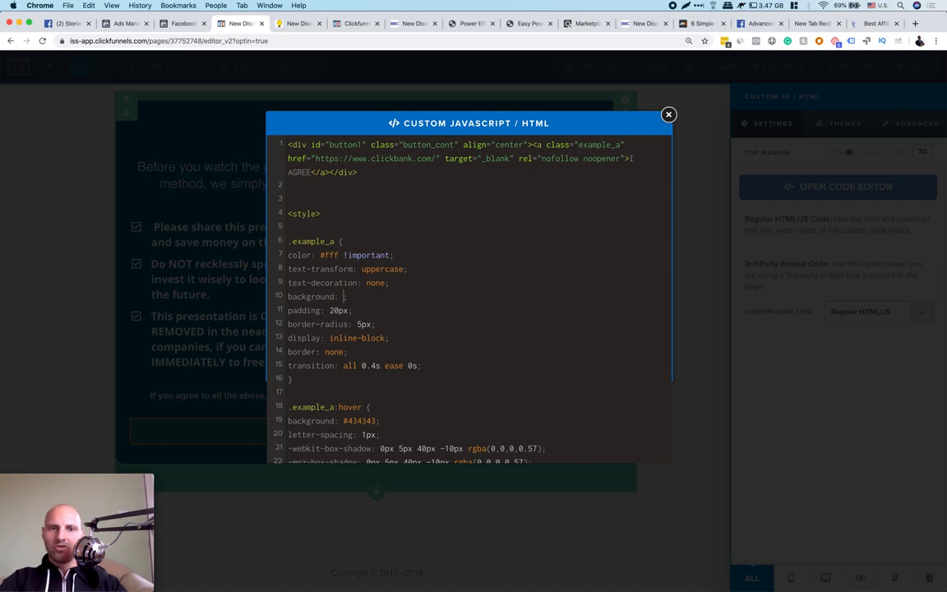
right_click(342, 296)
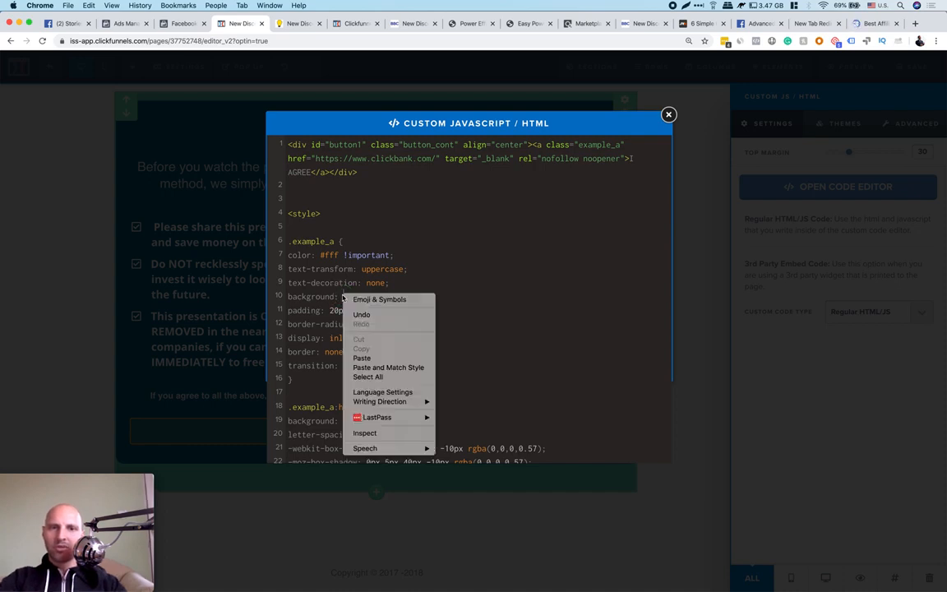
click(359, 357)
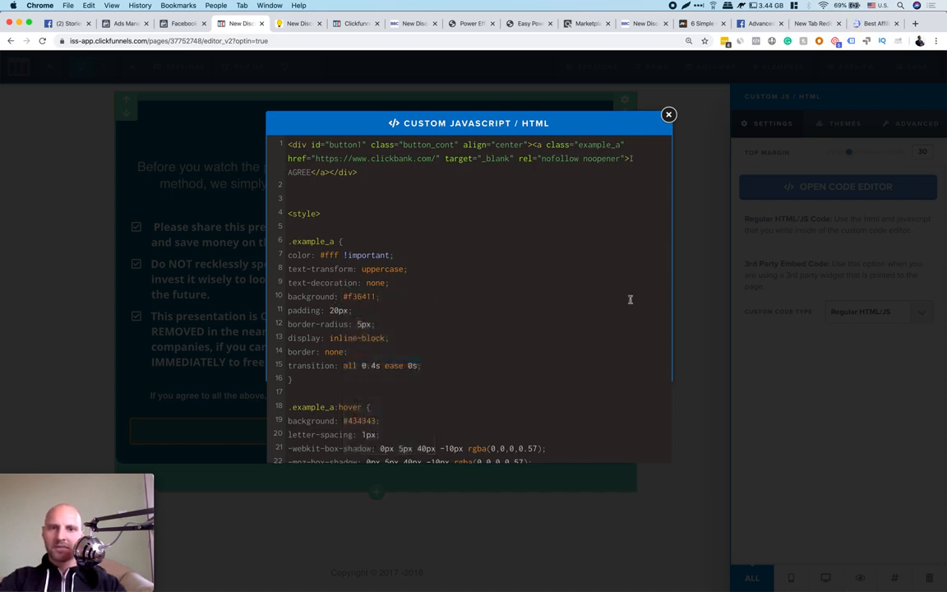
click(709, 271)
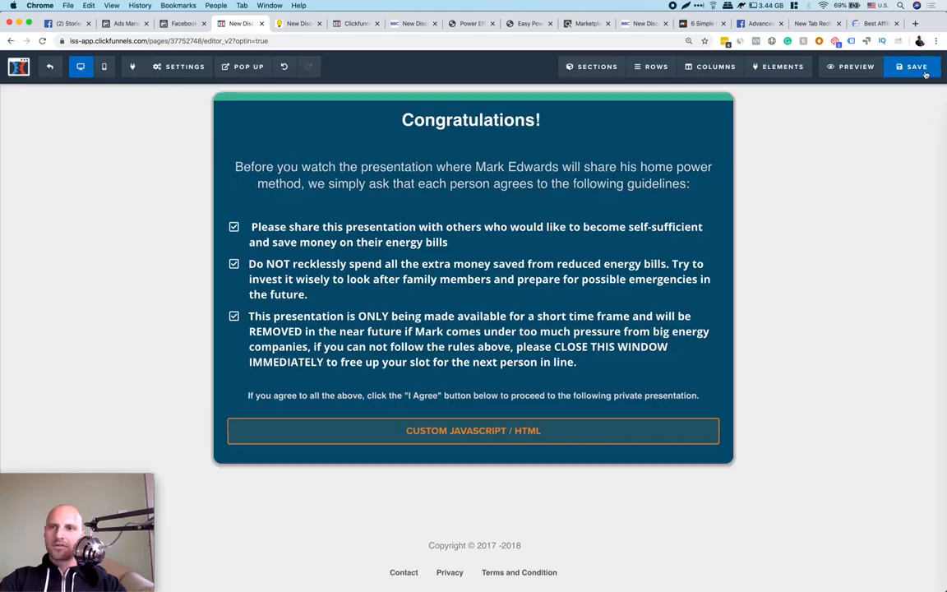
Save the page with the new button color and reload the preview to check the I AGREE button
click(915, 67)
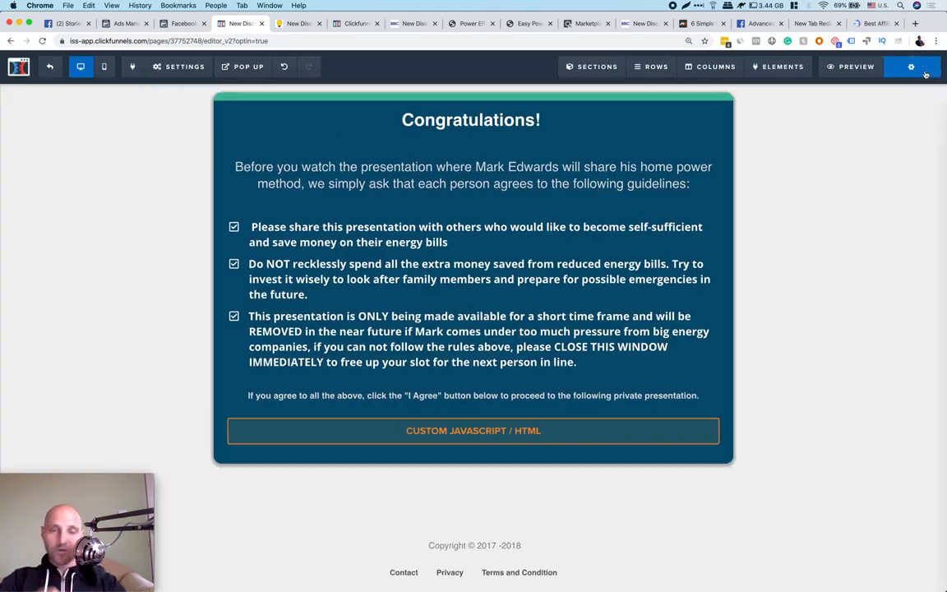
click(280, 23)
scroll(603, 351, up, 3)
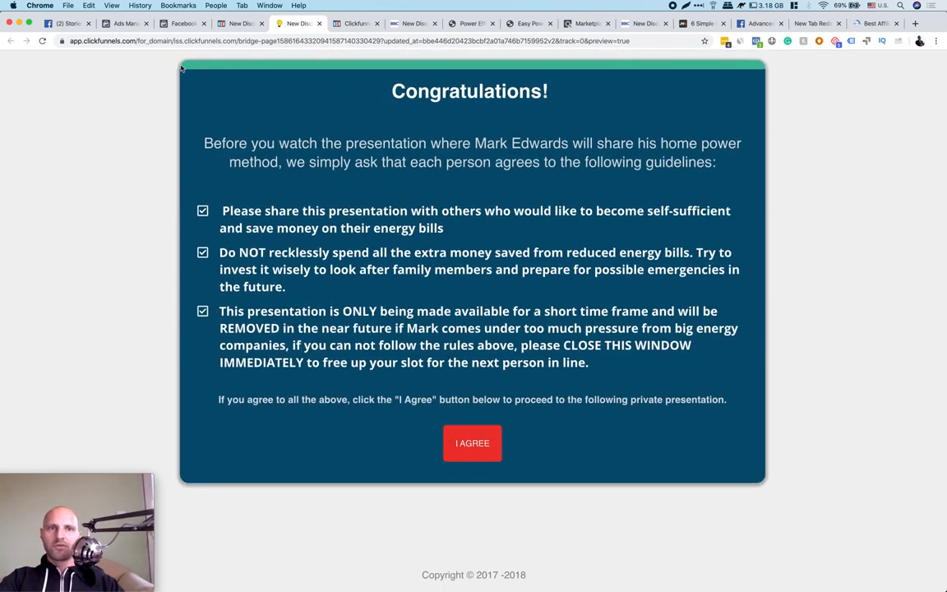
click(43, 40)
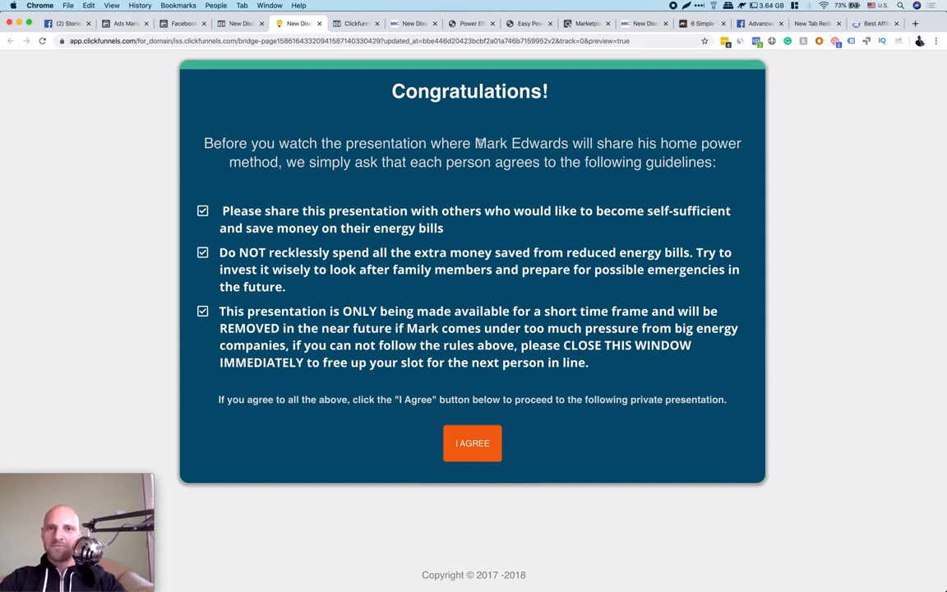
In Facebook Events Manager, continue past the pixel's base code installation and close the Set Up Events dialog
click(179, 23)
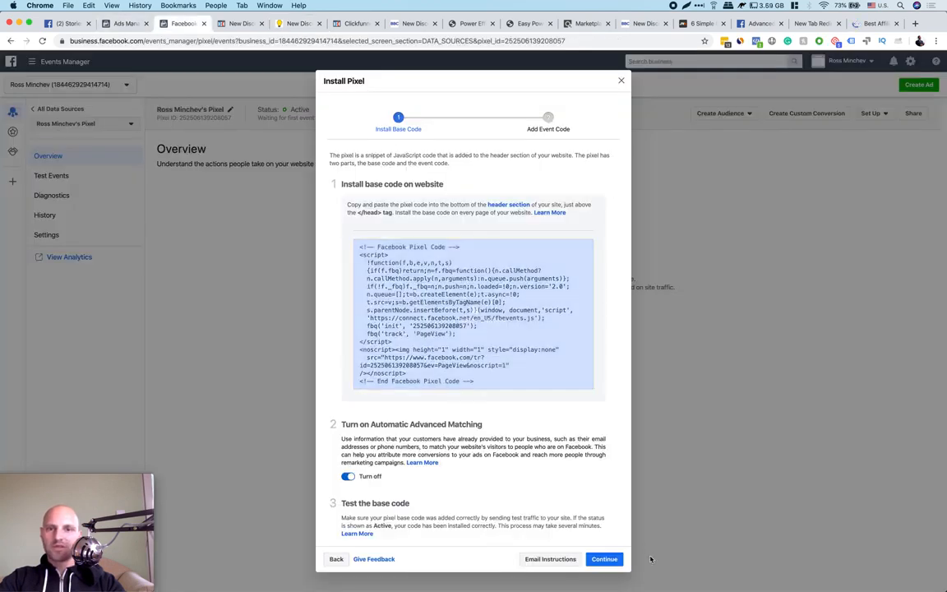
click(604, 559)
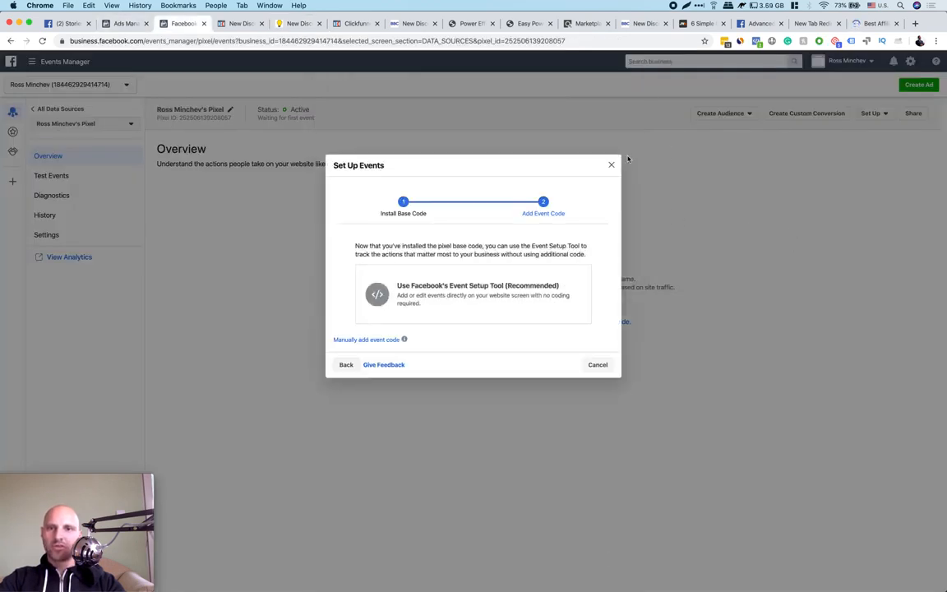
click(610, 164)
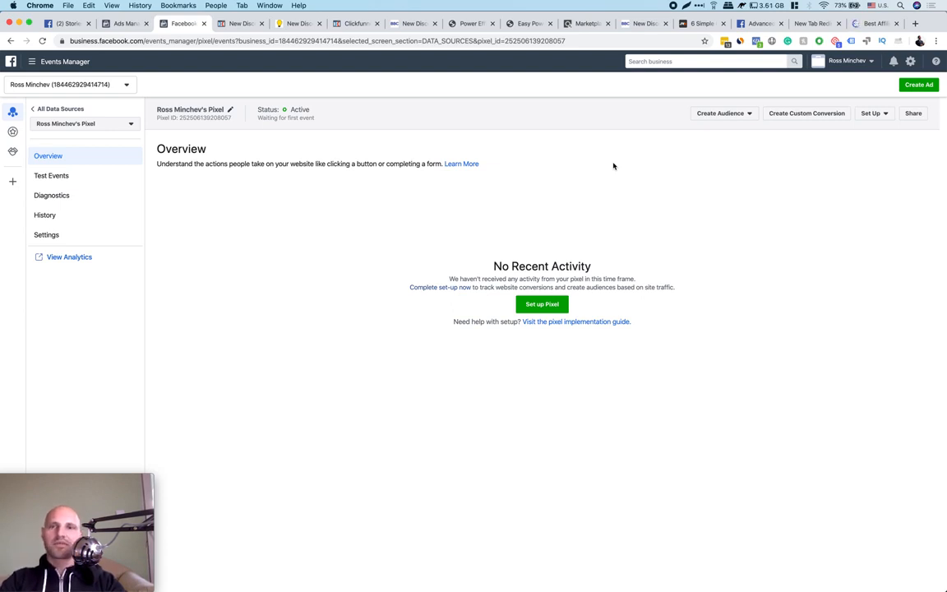
Try to create a custom audience from the pixel's overview page
click(746, 116)
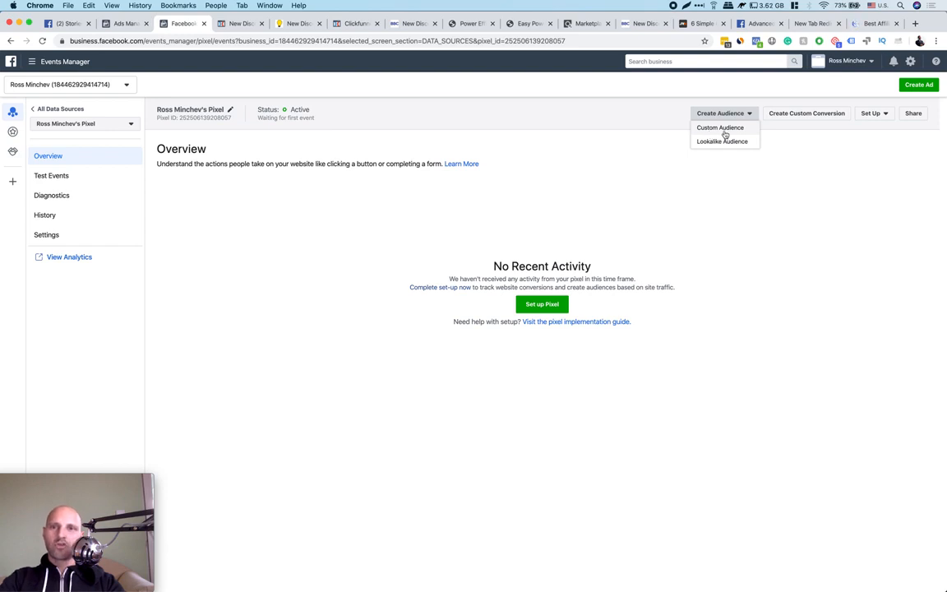
click(725, 130)
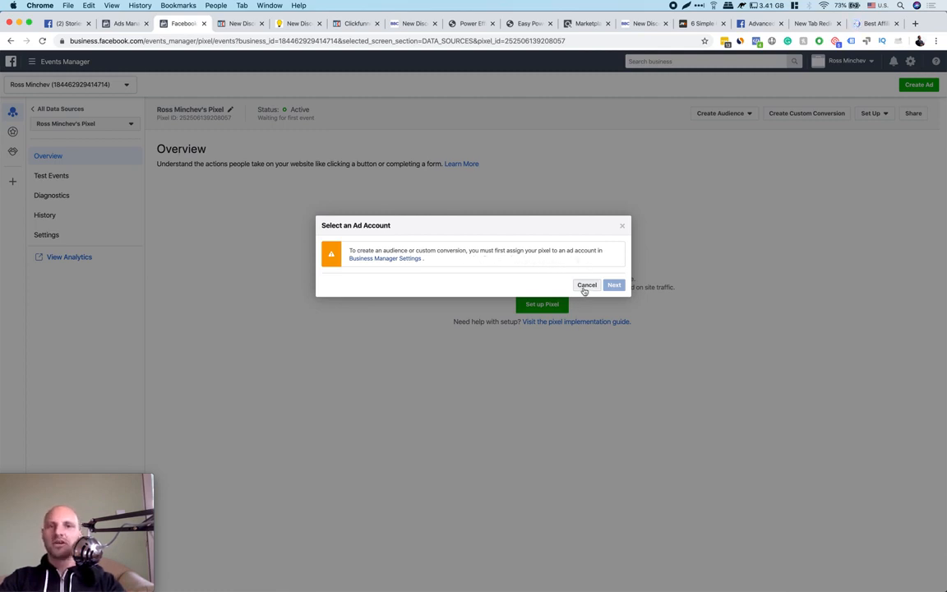
click(586, 286)
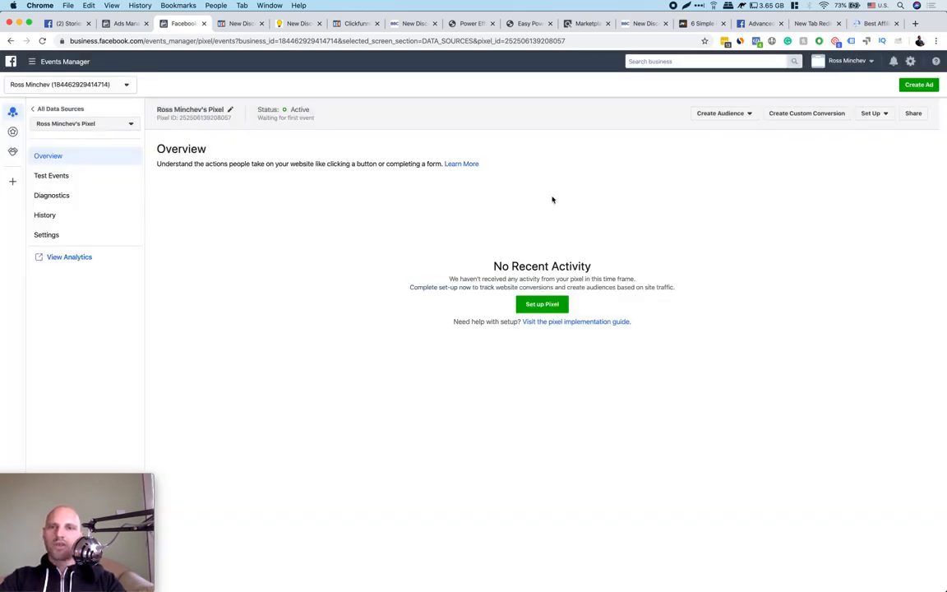
click(738, 113)
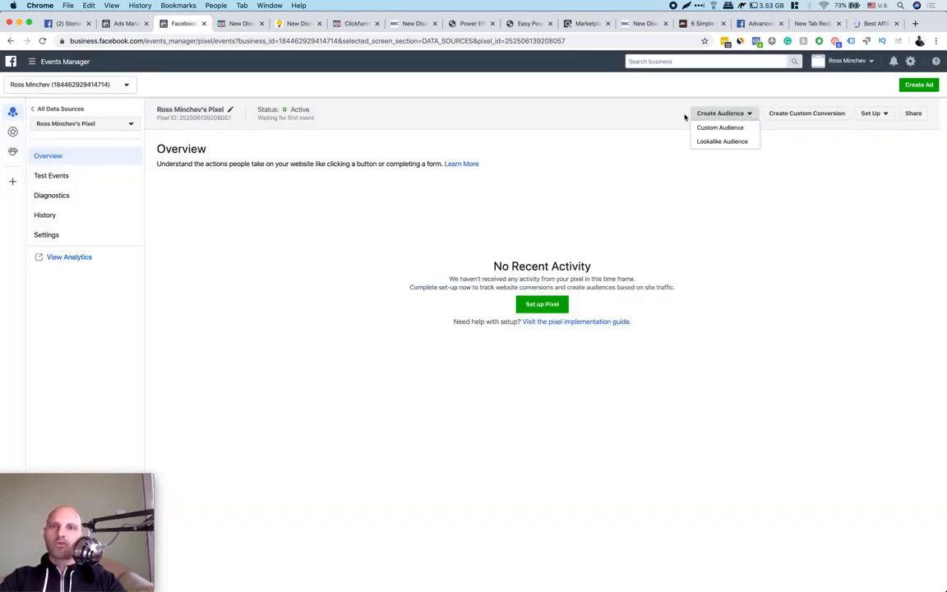
click(741, 177)
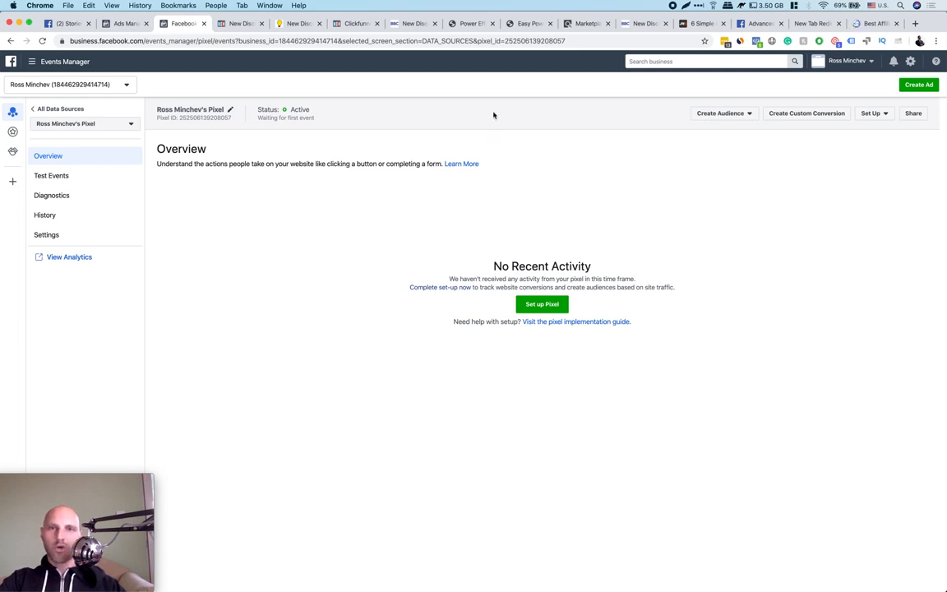
Open the Easy Power Plan affiliate page from the ClickBank marketplace and look through its hoplinks, email copy and affiliate manager contact
click(584, 24)
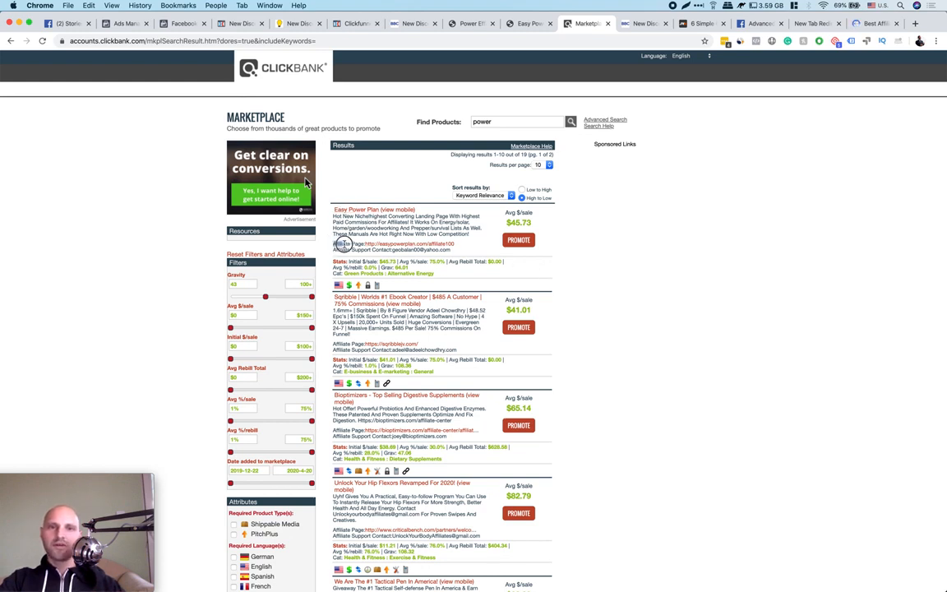
double_click(342, 244)
click(414, 245)
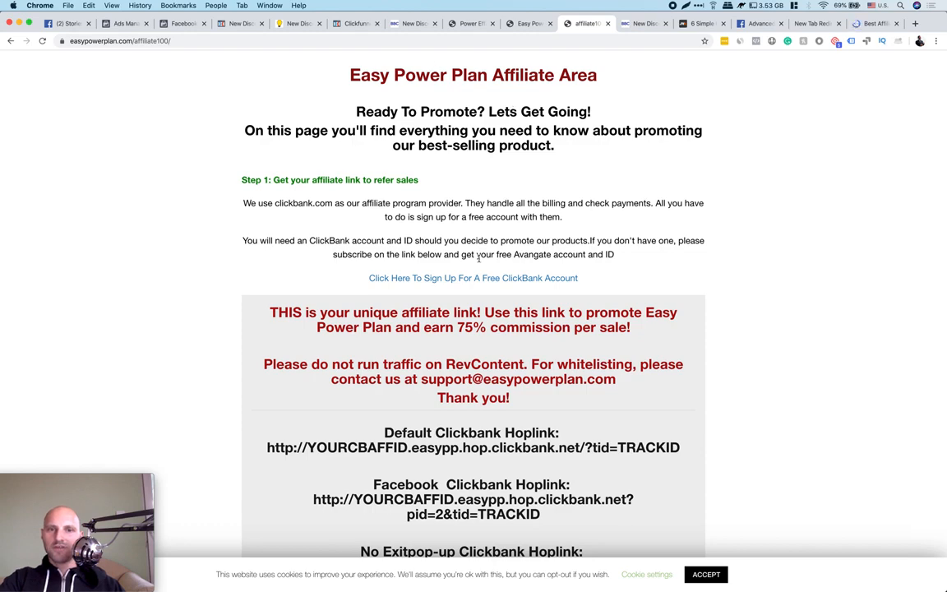
scroll(494, 267, down, 15)
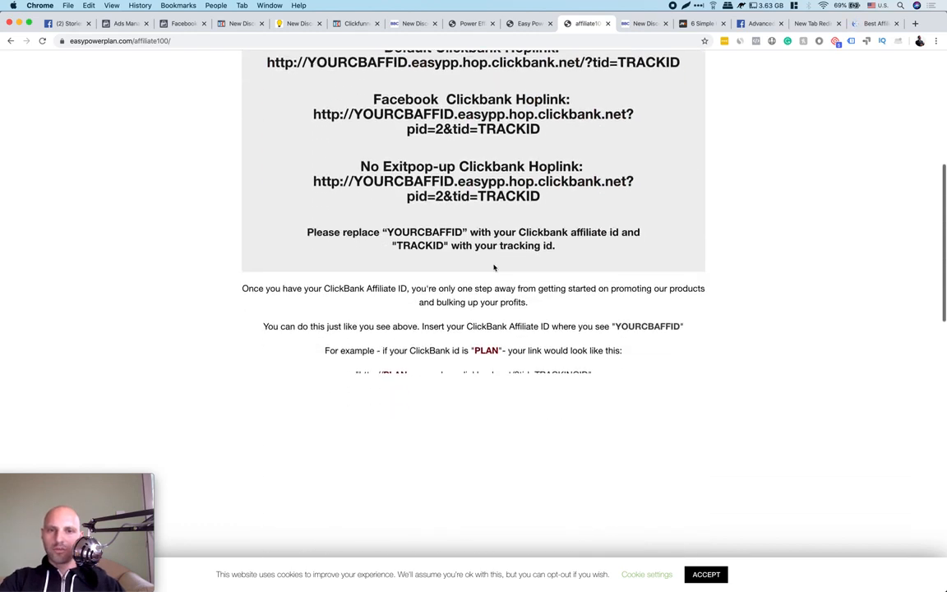
scroll(494, 267, down, 10)
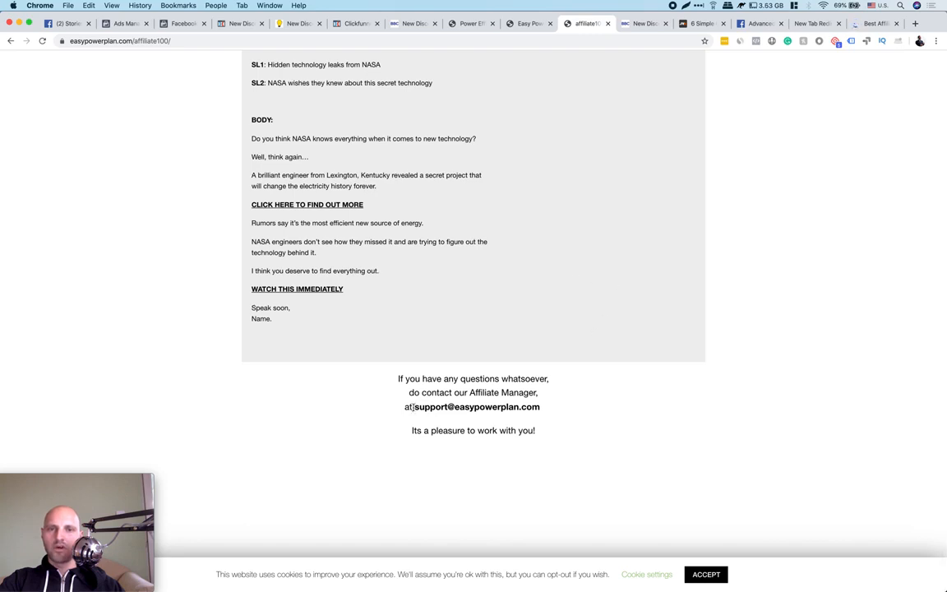
Highlight the affiliate manager's contact e-mail on the Easy Power Plan affiliate page, clear the selection and glance over the Swipe 2 text
drag(419, 408, 552, 408)
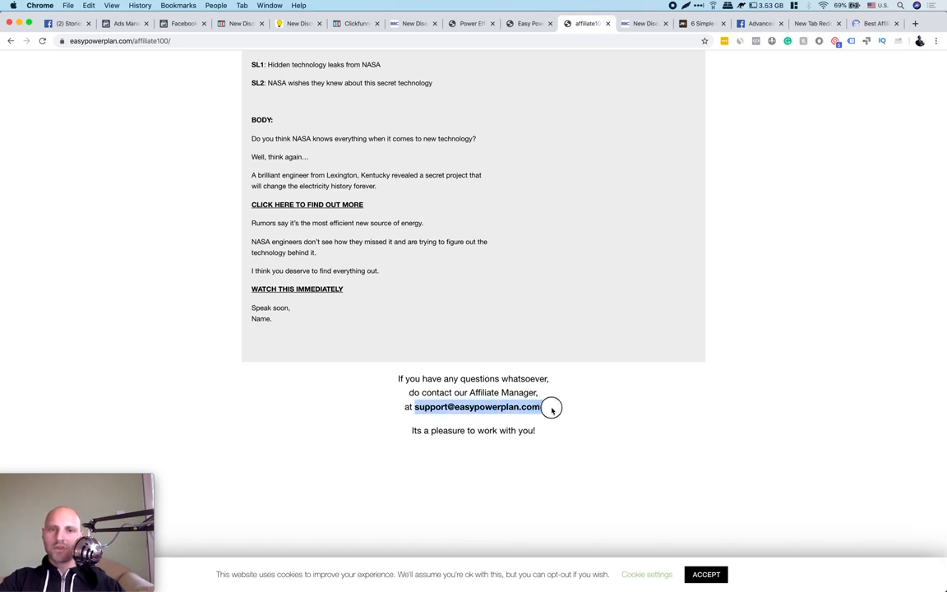
right_click(486, 407)
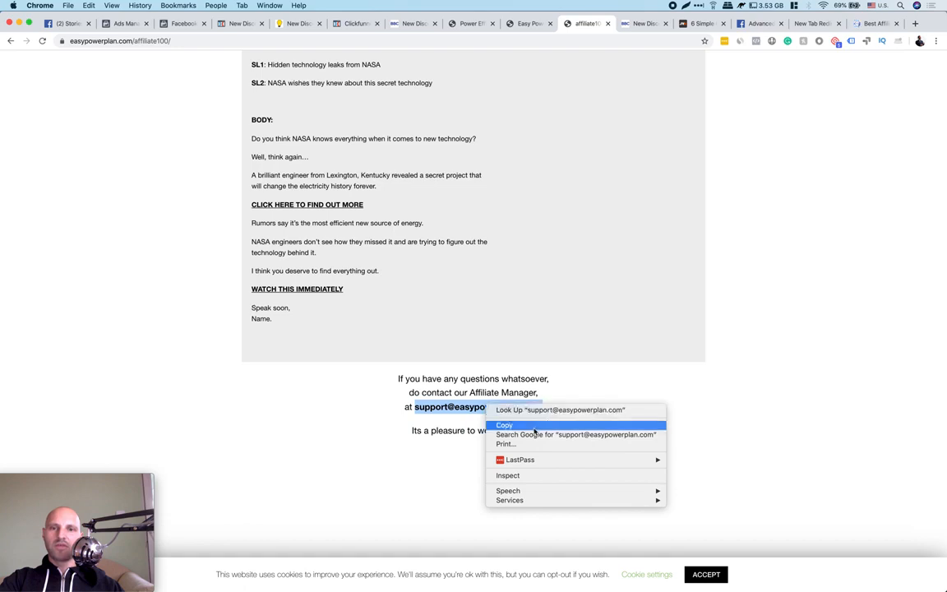
click(425, 415)
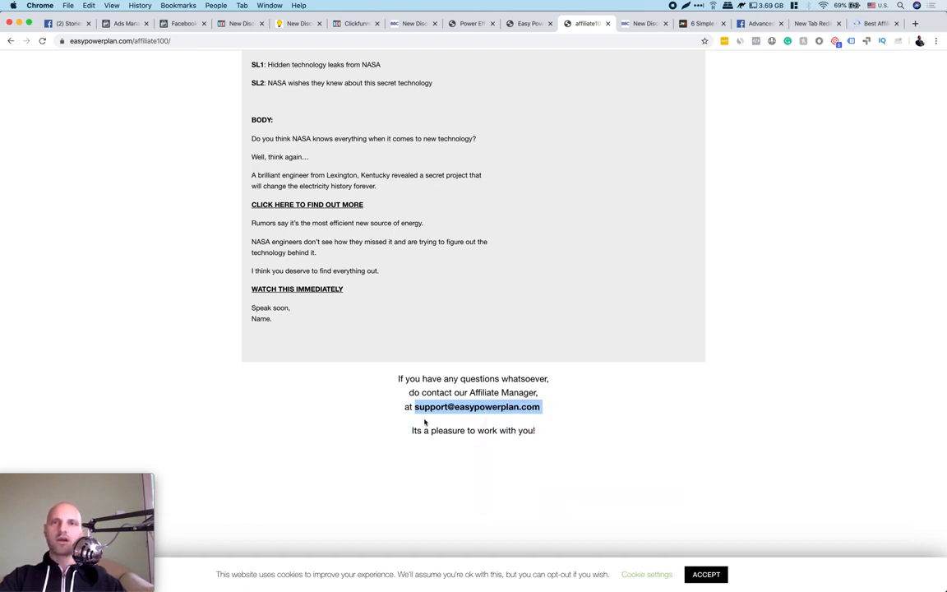
click(495, 390)
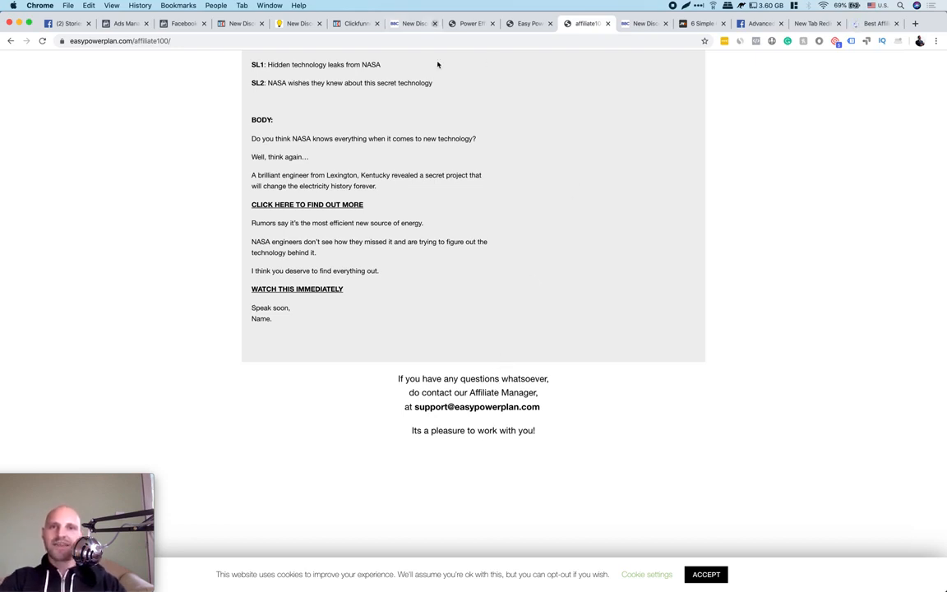
scroll(547, 443, up, 2)
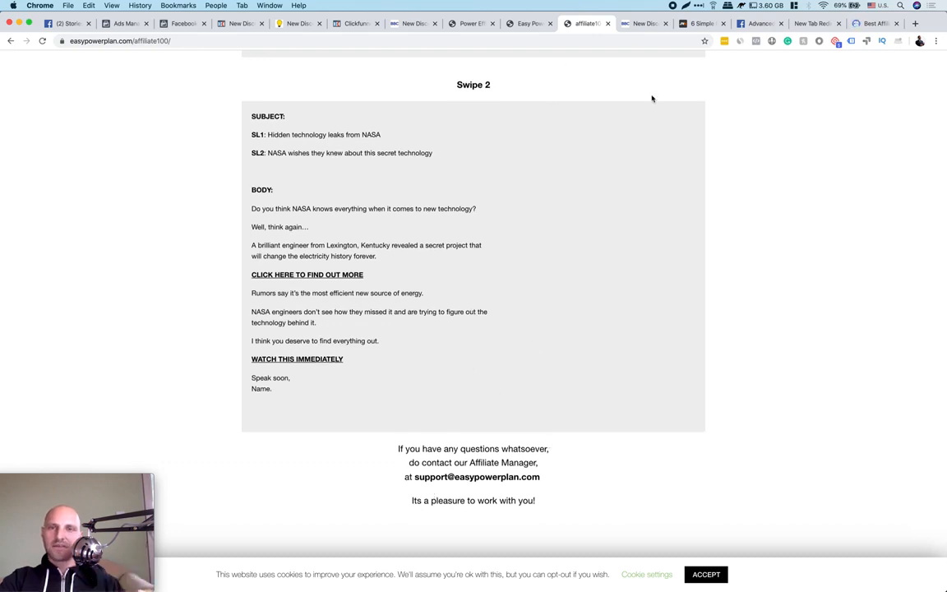
Switch to the page preview, view the Power Efficiency Guide offer it leads to, and close that page
click(647, 24)
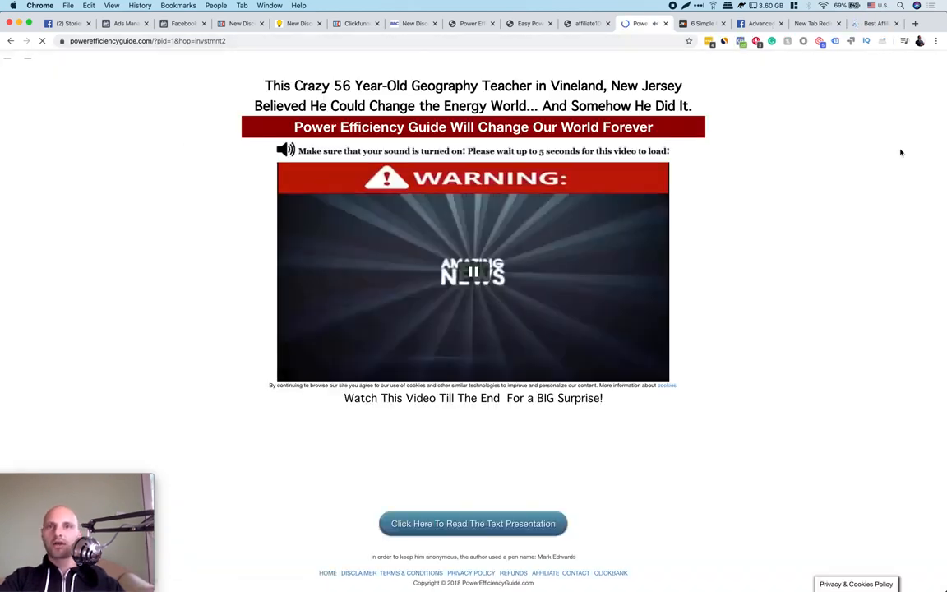
click(666, 24)
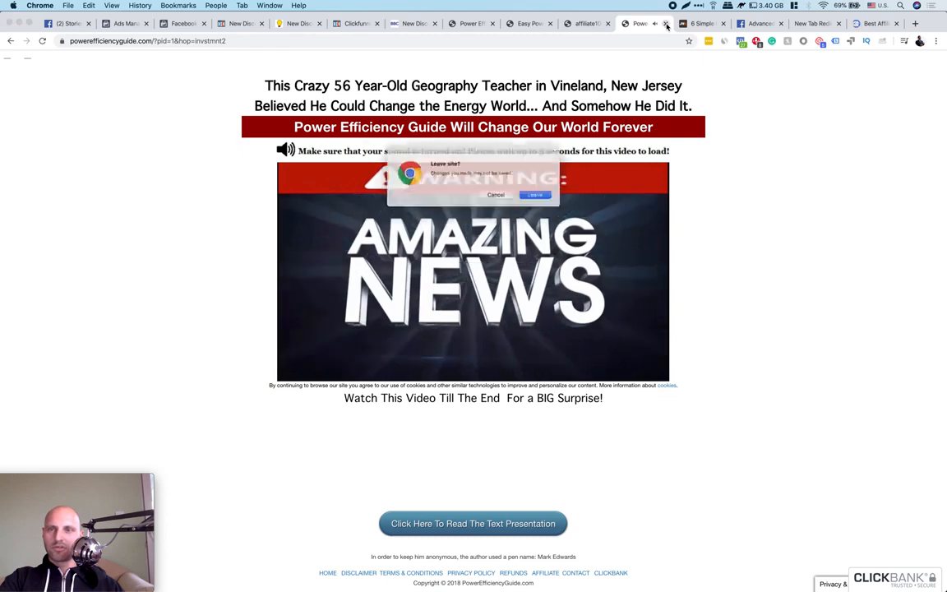
key(Escape)
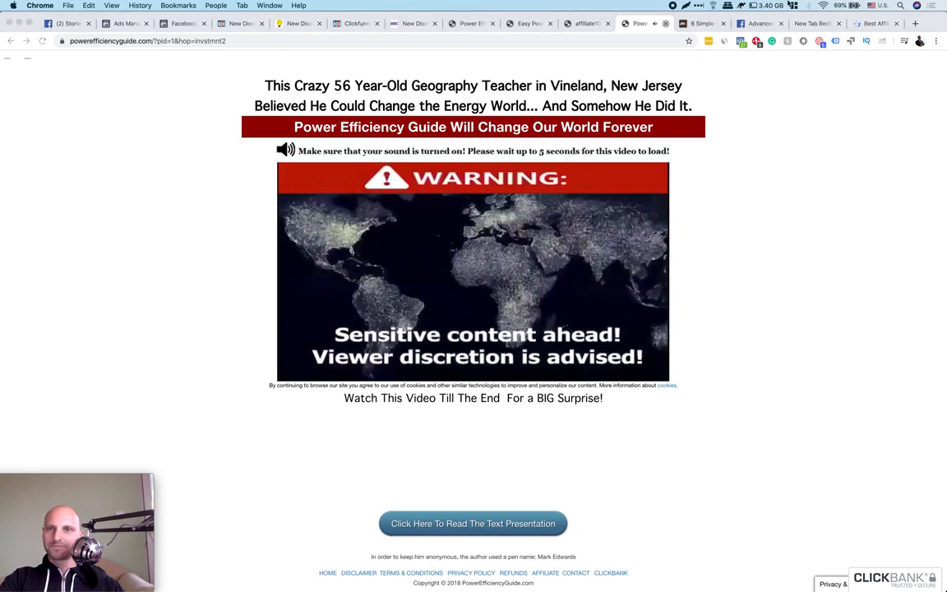
click(666, 24)
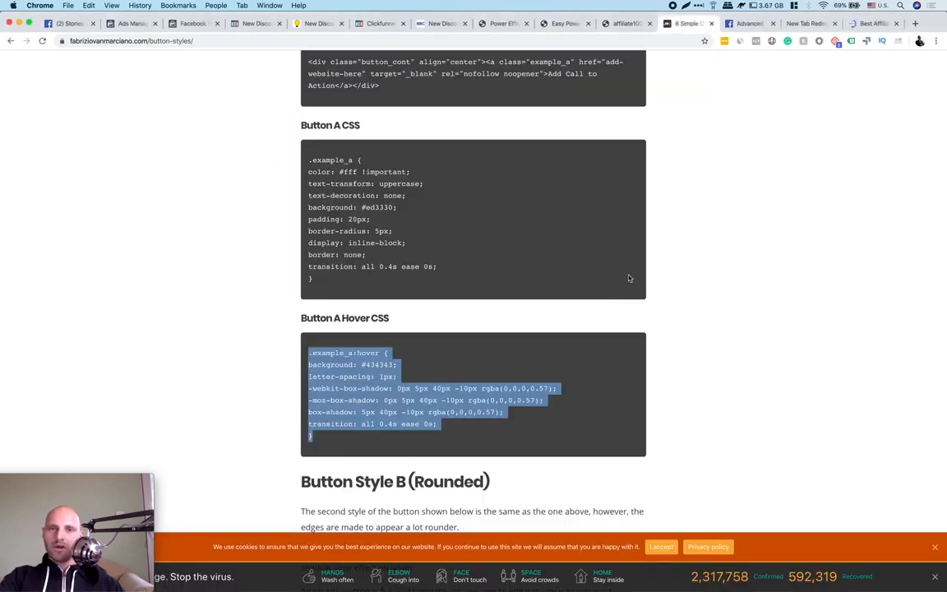
Look through the CTA button styles article, examining the Button Style A preview, its HTML and CSS code, and the introduction
click(368, 302)
scroll(367, 304, up, 5)
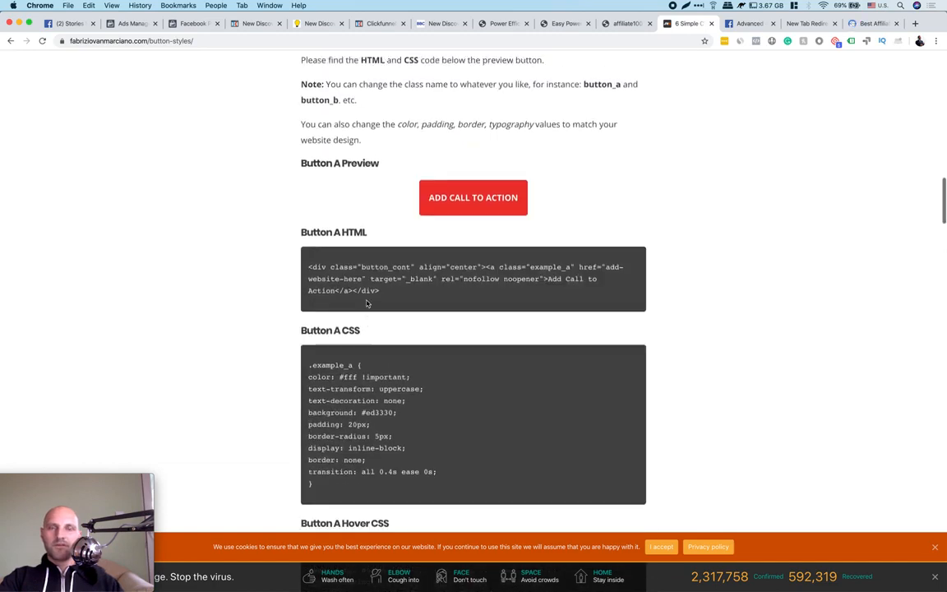
scroll(368, 304, up, 2)
scroll(366, 304, down, 5)
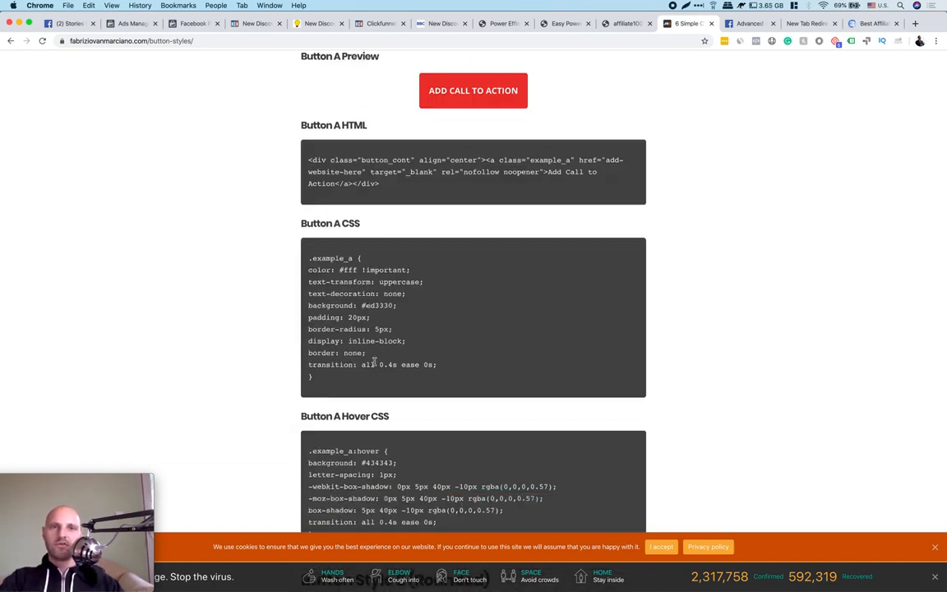
scroll(362, 364, up, 9)
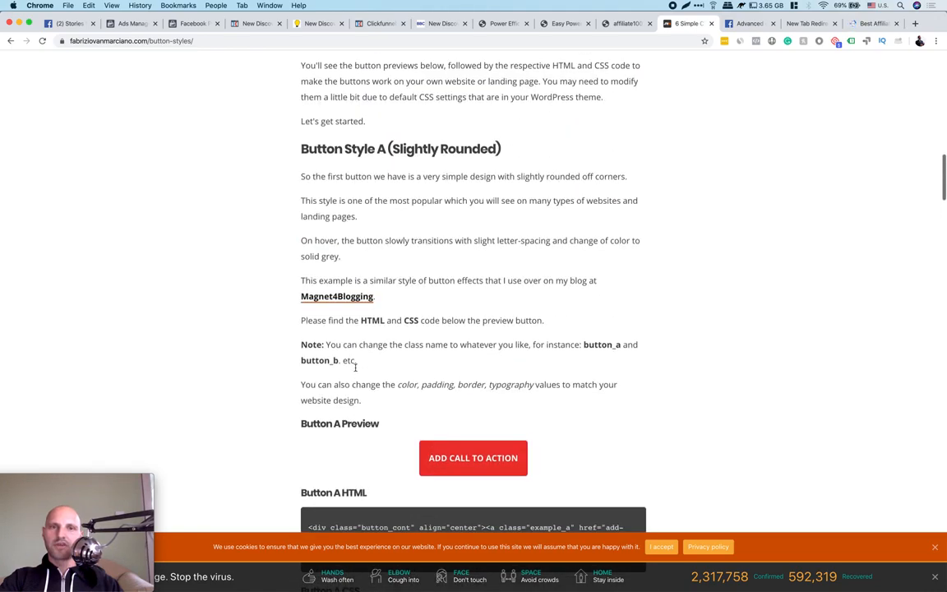
scroll(356, 367, up, 10)
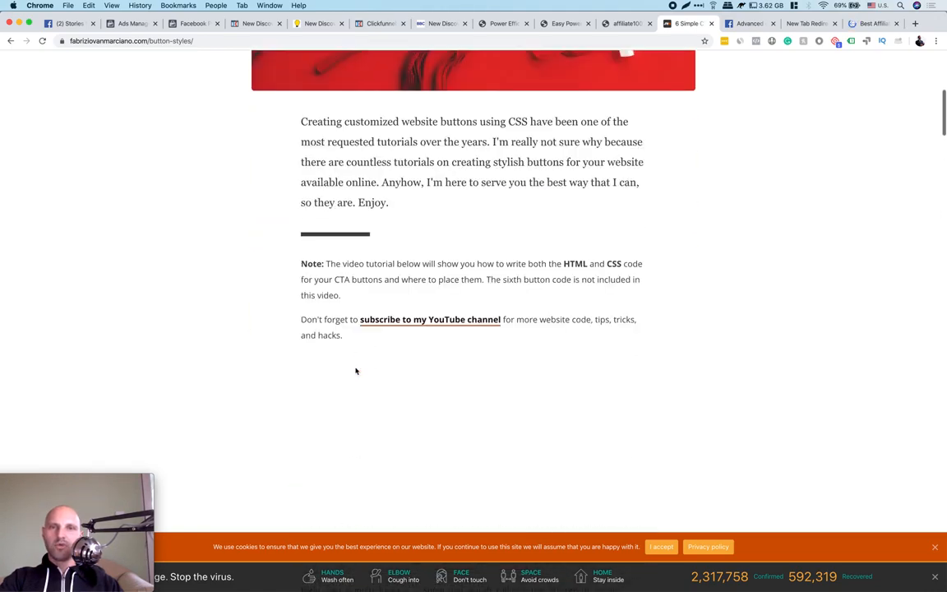
scroll(355, 370, down, 8)
scroll(355, 367, down, 1)
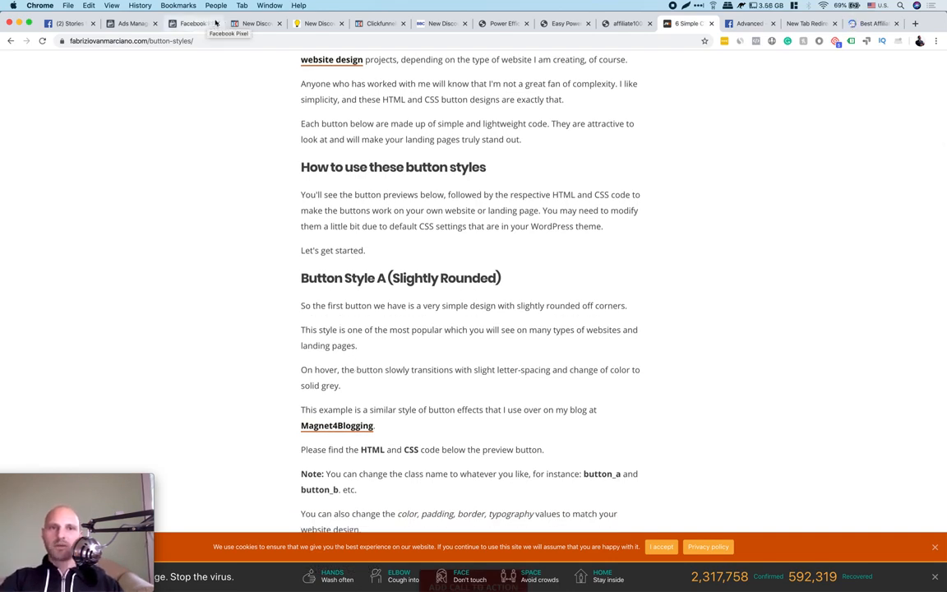
scroll(488, 253, up, 5)
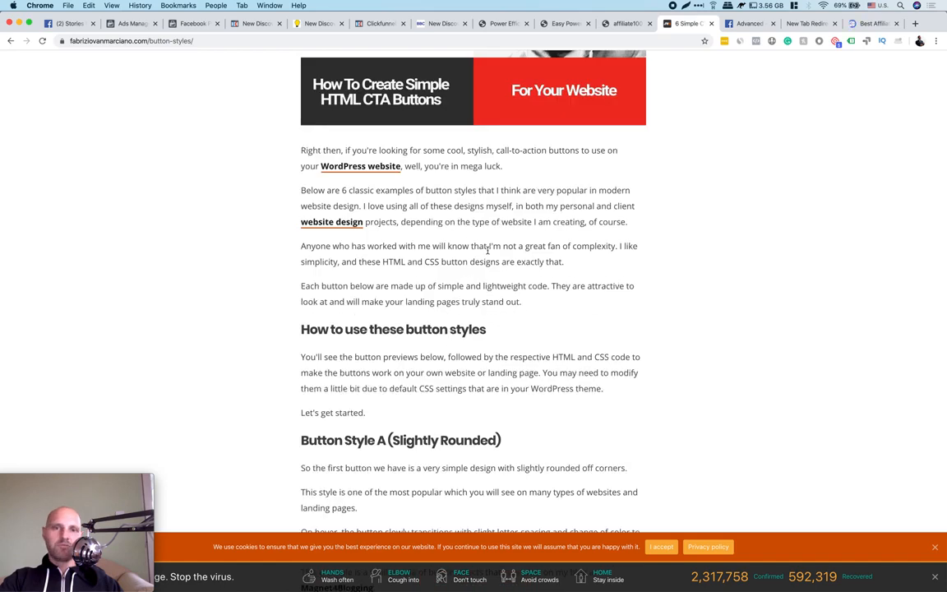
scroll(488, 251, up, 10)
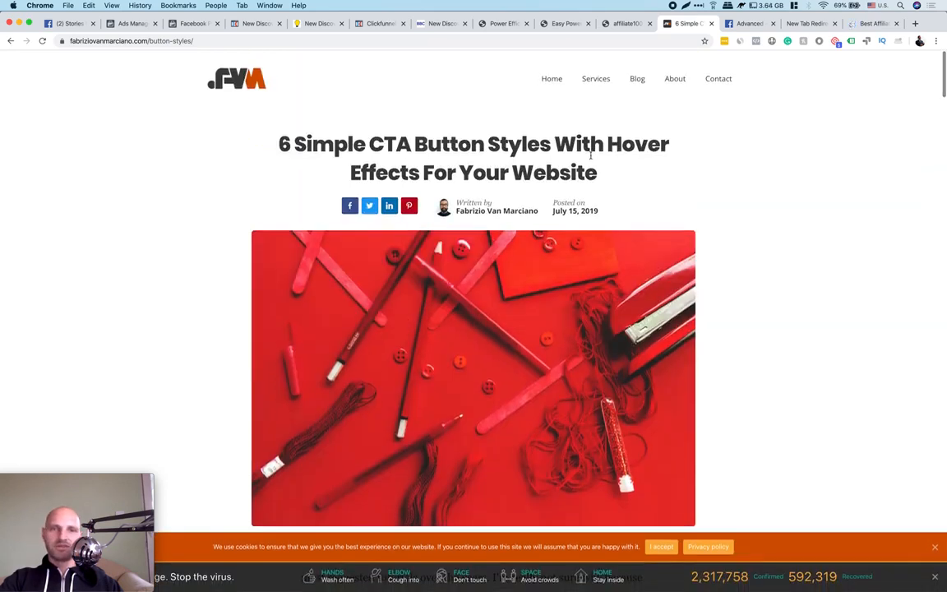